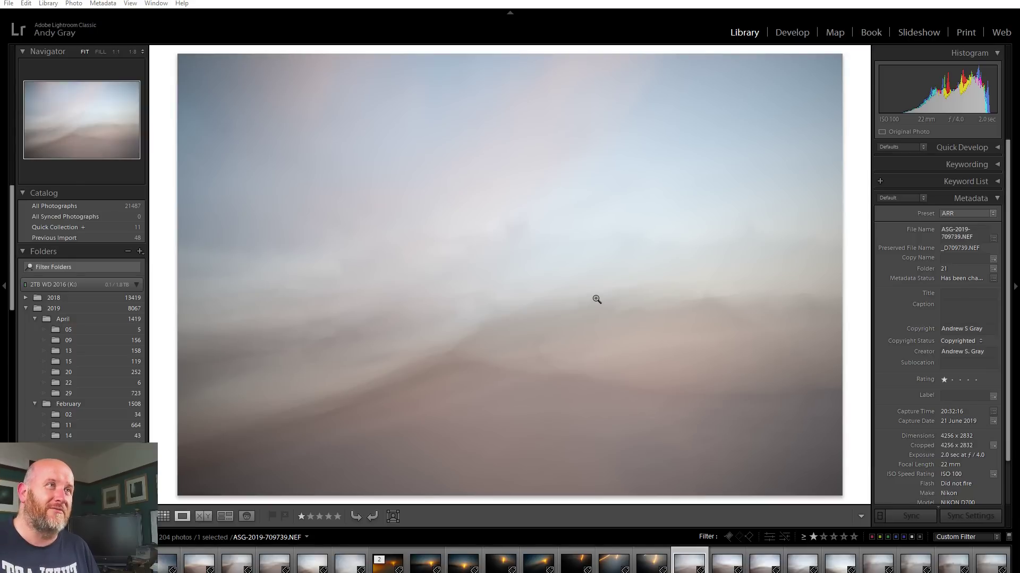
Browse forward through the blurred seascape frames from ASG-2019-709739.NEF to ASG-2019-709752.NEF
{"action": "key", "text": "Right"}
{"action": "key", "text": "Right"}
{"action": "key", "text": "Right"}
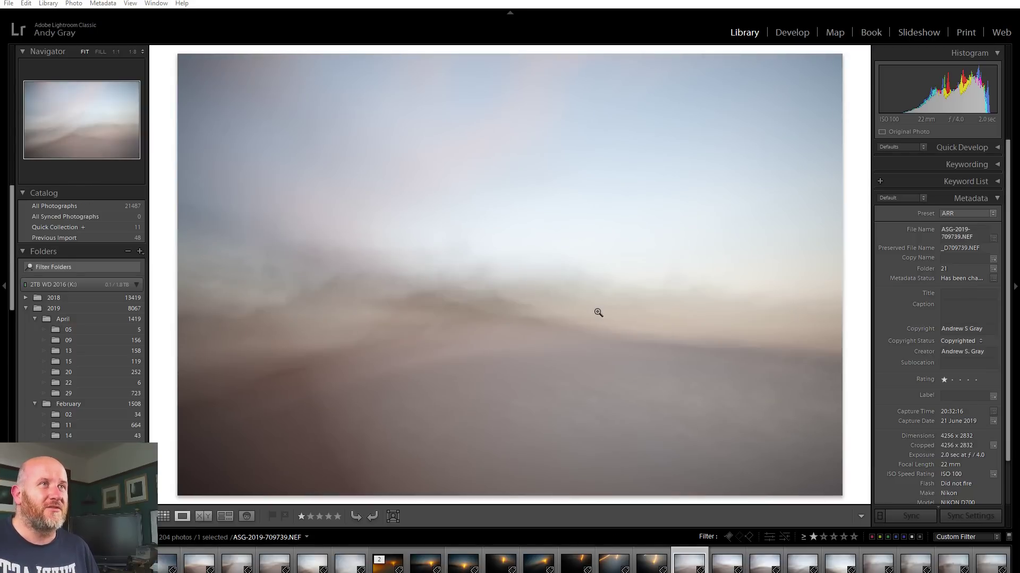
{"action": "key", "text": "Right"}
{"action": "key", "text": "Right"}
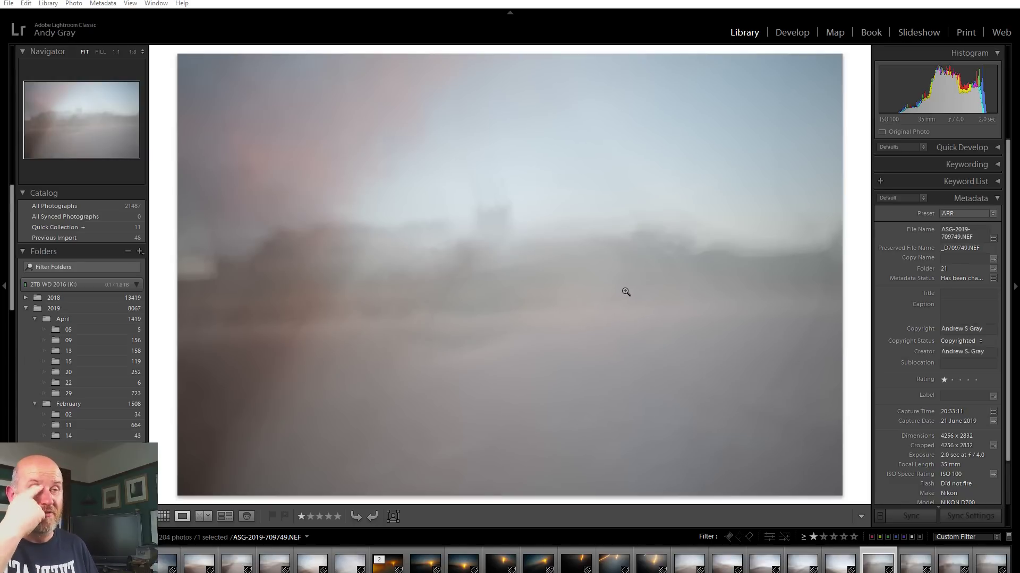
{"action": "key", "text": "Right"}
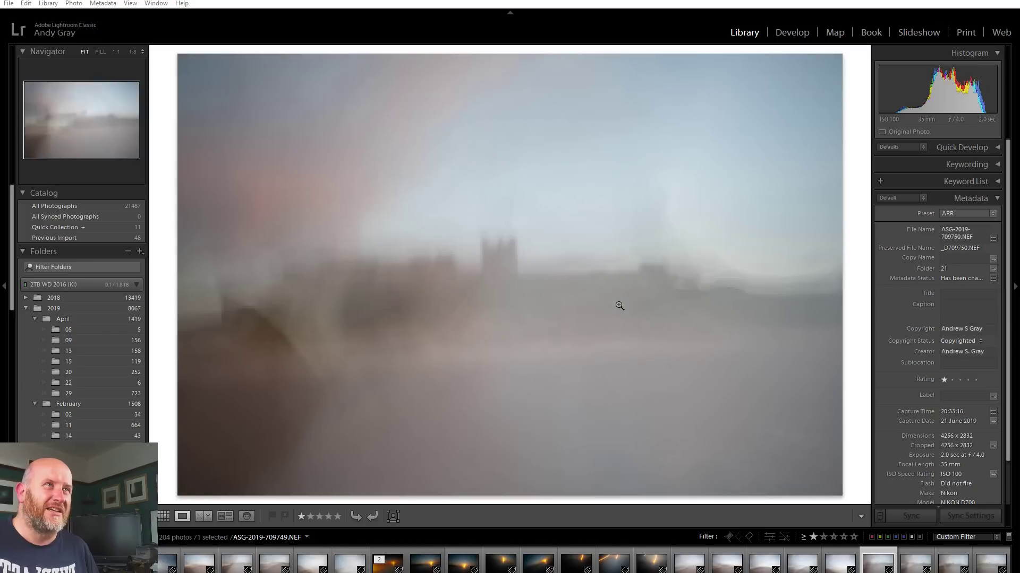
{"action": "key", "text": "Right"}
{"action": "key", "text": "Right"}
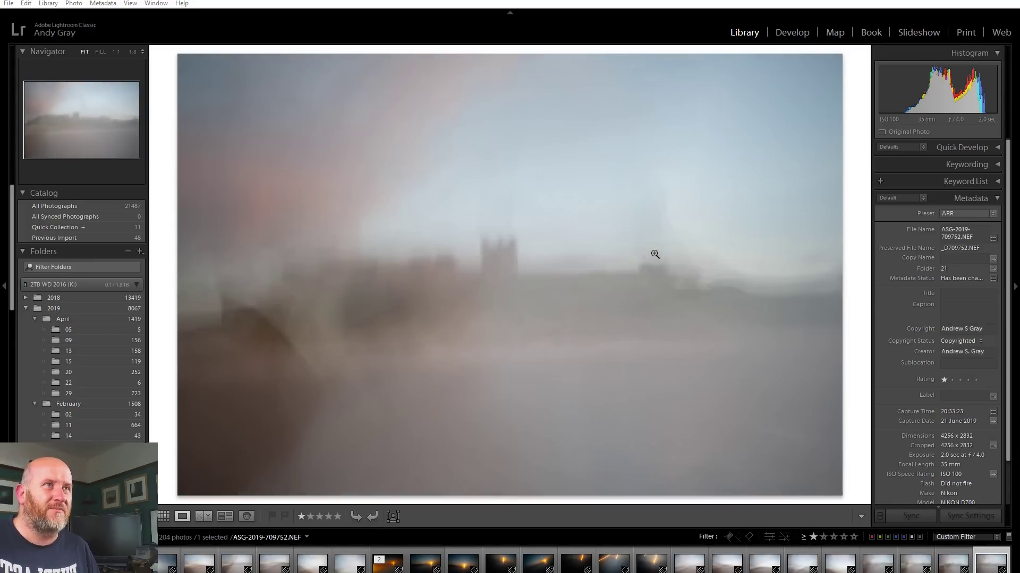
Flick back and forth through the blurred seascape series to compare the frames, ending on ASG-2019-709739.NEF
{"action": "key", "text": "Left"}
{"action": "key", "text": "Left"}
{"action": "key", "text": "Left"}
{"action": "key", "text": "Left"}
{"action": "key", "text": "Left"}
{"action": "key", "text": "Left"}
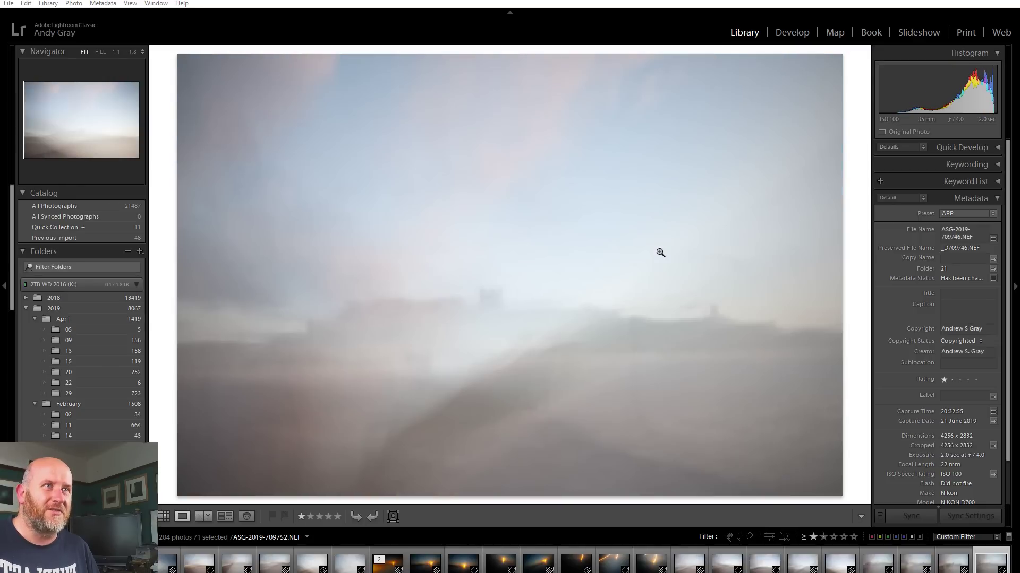
{"action": "key", "text": "Left"}
{"action": "key", "text": "Left"}
{"action": "key", "text": "Left"}
{"action": "key", "text": "Left"}
{"action": "key", "text": "Left"}
{"action": "key", "text": "Left"}
{"action": "key", "text": "Left"}
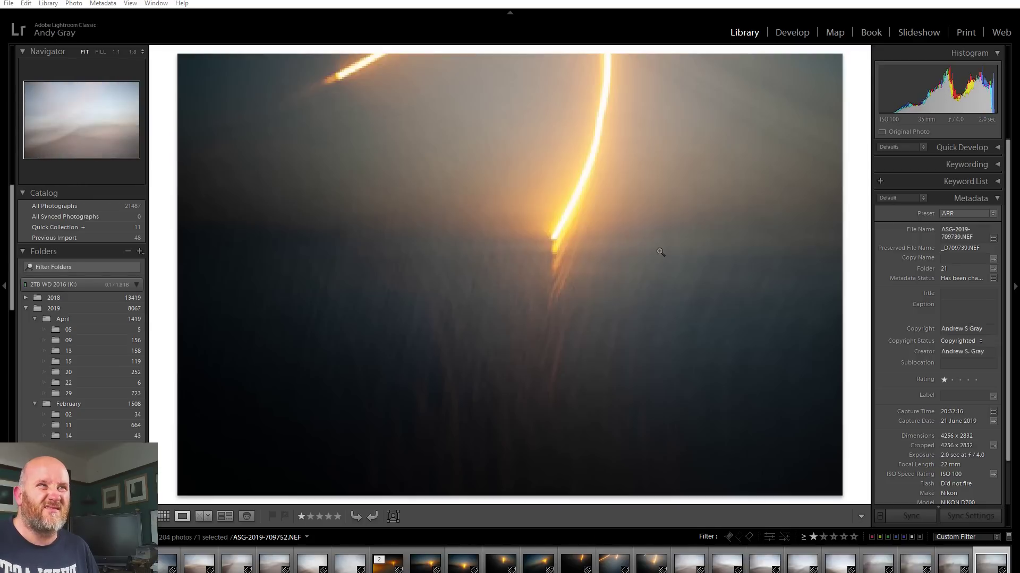
{"action": "key", "text": "Right"}
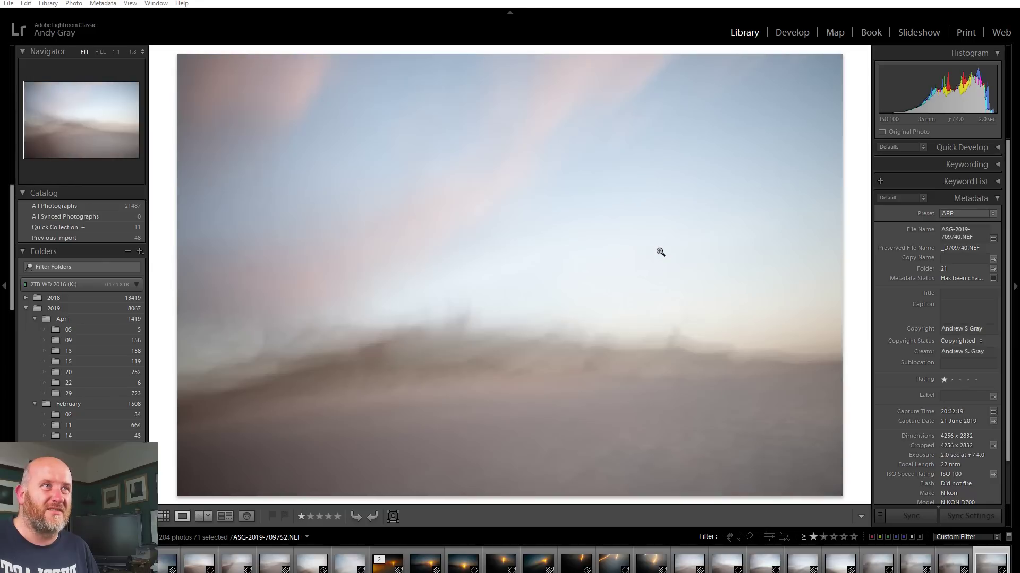
{"action": "key", "text": "Right"}
{"action": "key", "text": "Right"}
{"action": "key", "text": "Right"}
{"action": "key", "text": "Right"}
{"action": "key", "text": "Right"}
{"action": "key", "text": "Right"}
{"action": "key", "text": "Right"}
{"action": "key", "text": "Right"}
{"action": "key", "text": "Right"}
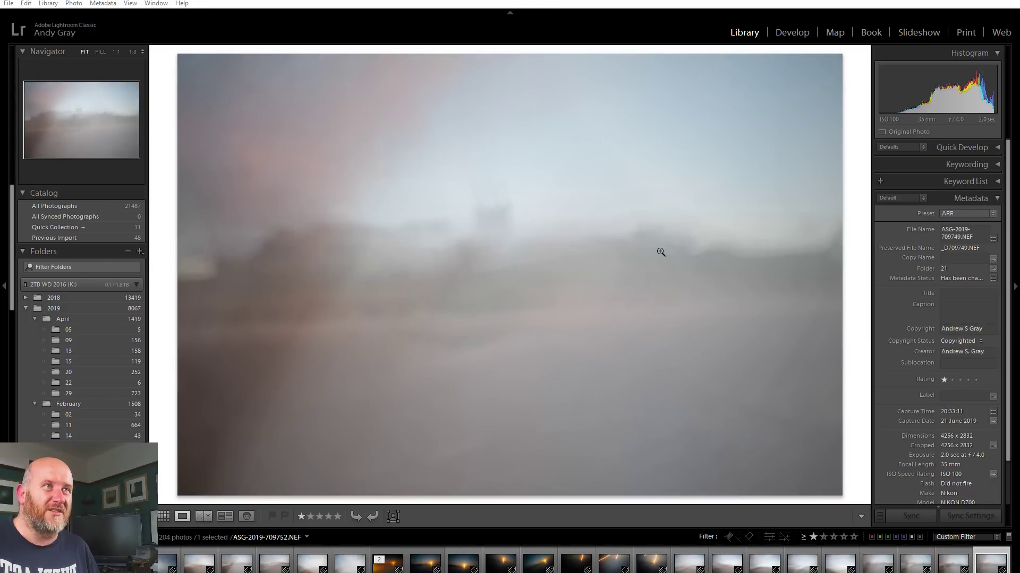
{"action": "key", "text": "Right"}
{"action": "key", "text": "Right"}
{"action": "key", "text": "Right"}
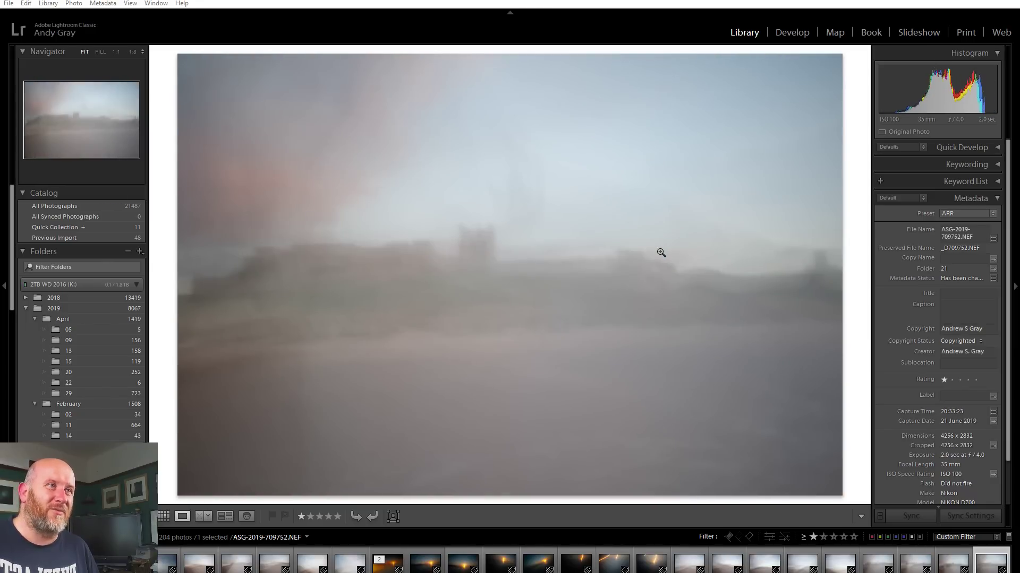
{"action": "key", "text": "Left"}
{"action": "key", "text": "Left"}
{"action": "key", "text": "Left"}
{"action": "key", "text": "Left"}
{"action": "key", "text": "Left"}
{"action": "key", "text": "Left"}
{"action": "key", "text": "Left"}
{"action": "key", "text": "Left"}
{"action": "key", "text": "Left"}
{"action": "key", "text": "Left"}
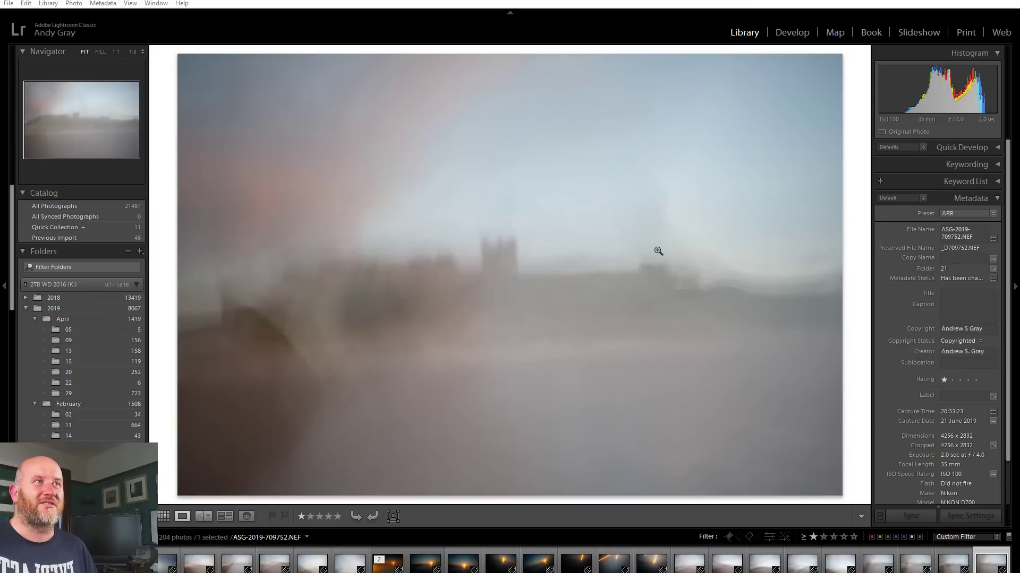
{"action": "key", "text": "Left"}
{"action": "key", "text": "Left"}
{"action": "key", "text": "Left"}
{"action": "key", "text": "Left"}
{"action": "key", "text": "Left"}
{"action": "key", "text": "Left"}
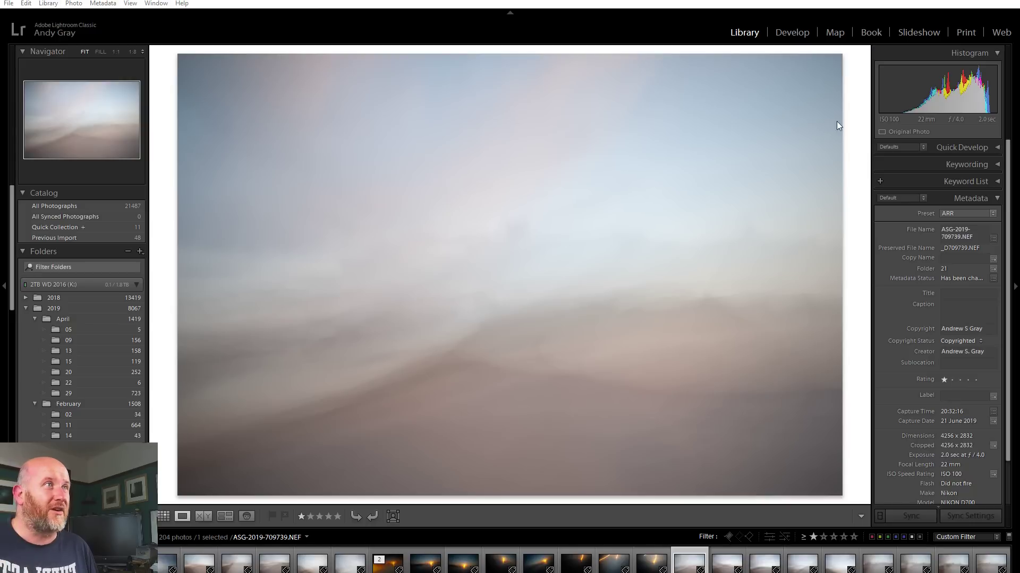
In Develop, remove chromatic aberration, enable lens profile corrections and set the profile's vignetting amount to 195
{"action": "left_click", "coordinate": [799, 34]}
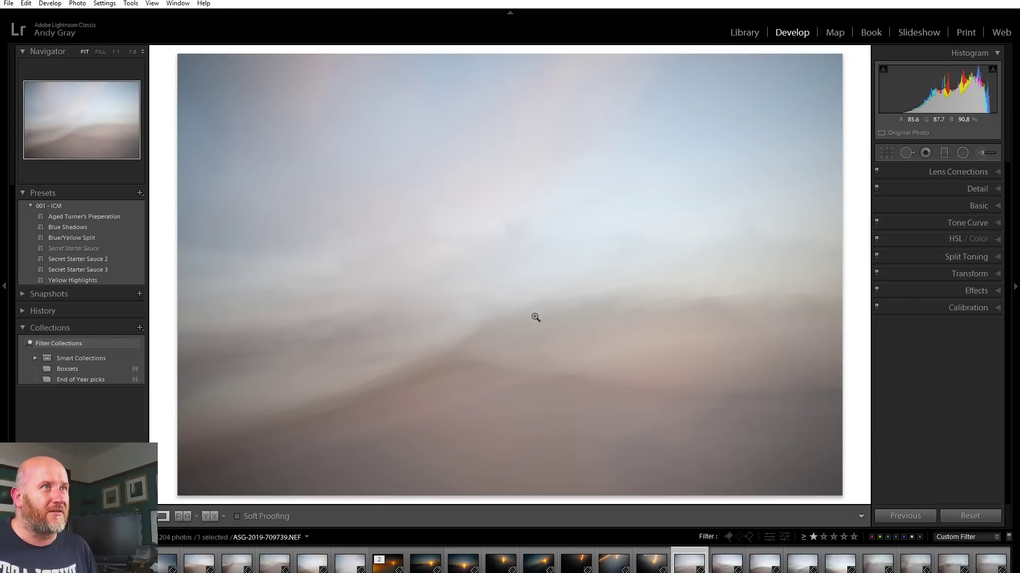
{"action": "left_click", "coordinate": [970, 171]}
{"action": "left_click", "coordinate": [910, 205]}
{"action": "left_click", "coordinate": [908, 212]}
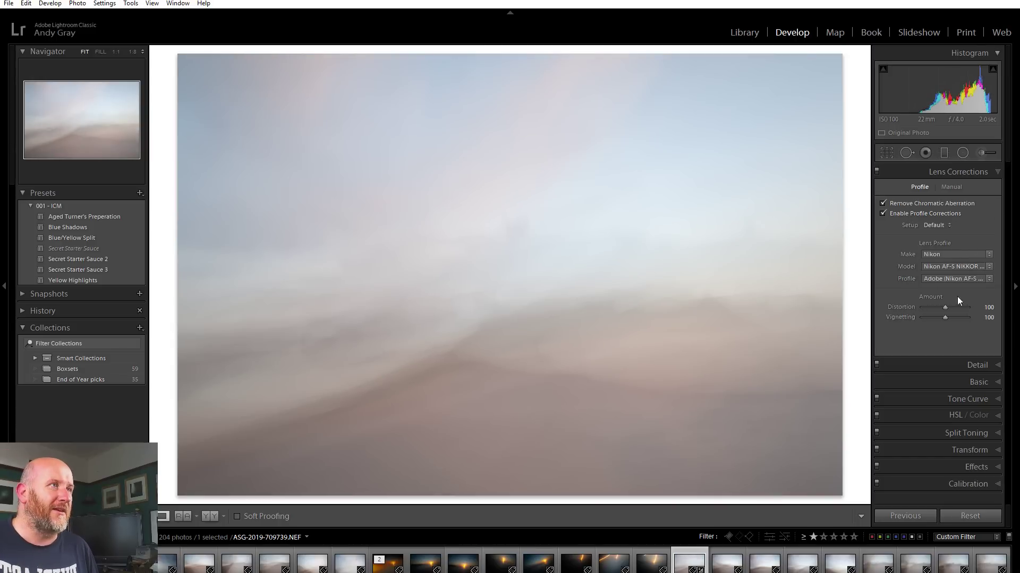
{"action": "left_click", "coordinate": [964, 317]}
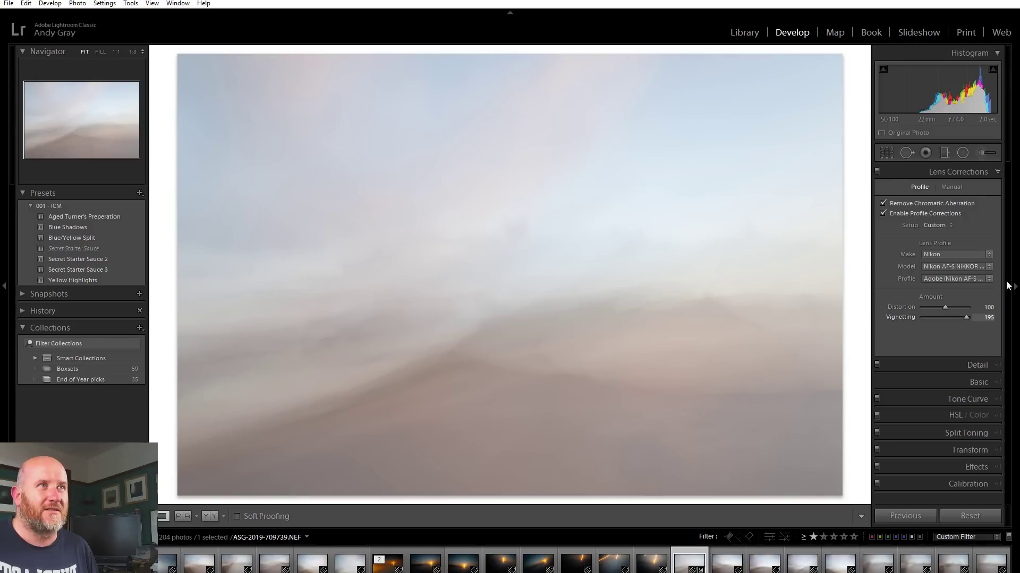
{"action": "left_click", "coordinate": [968, 171]}
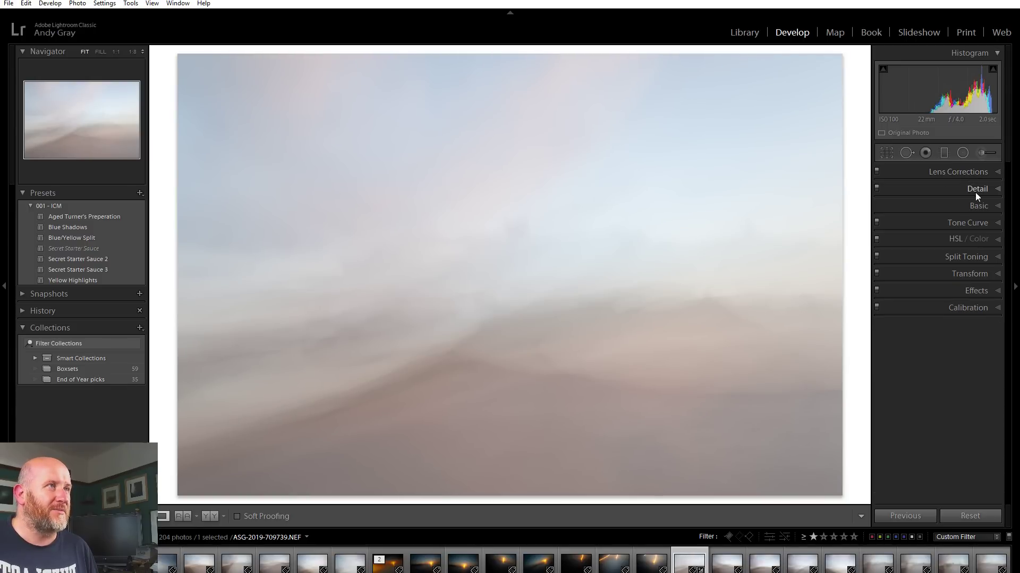
Set the luminance noise reduction to 49
{"action": "left_click", "coordinate": [975, 191]}
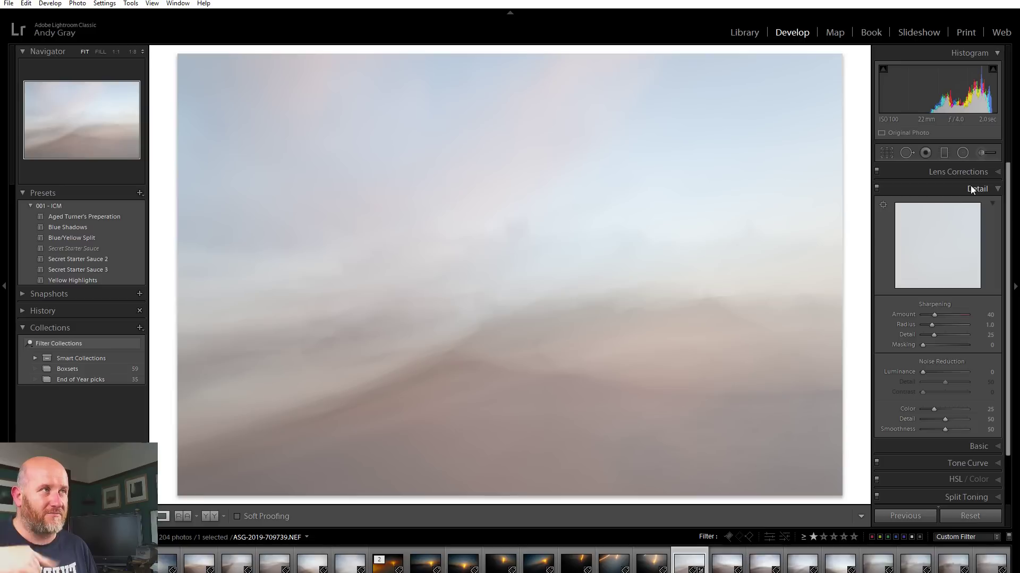
{"action": "left_click", "coordinate": [944, 371]}
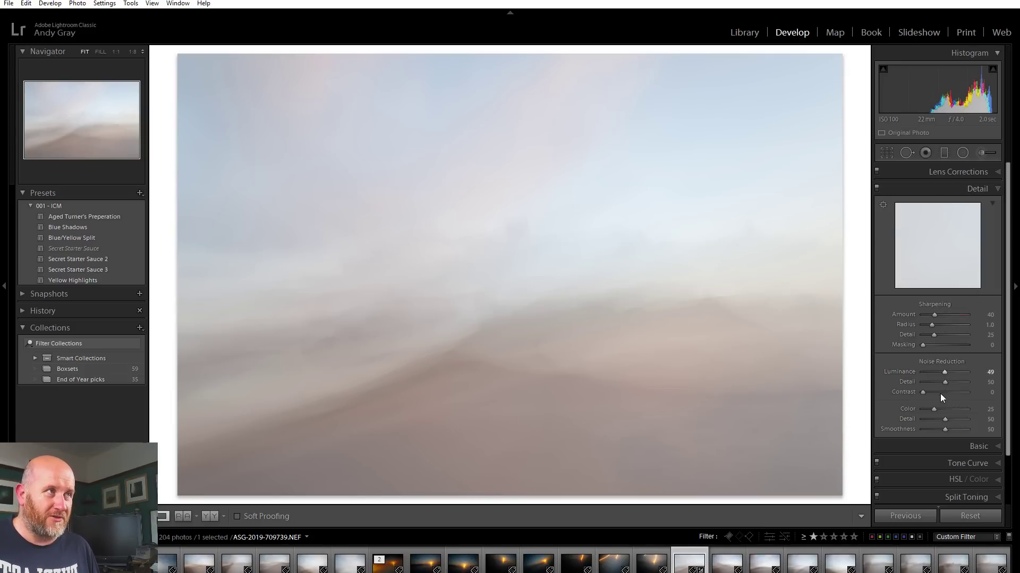
{"action": "left_click", "coordinate": [976, 190]}
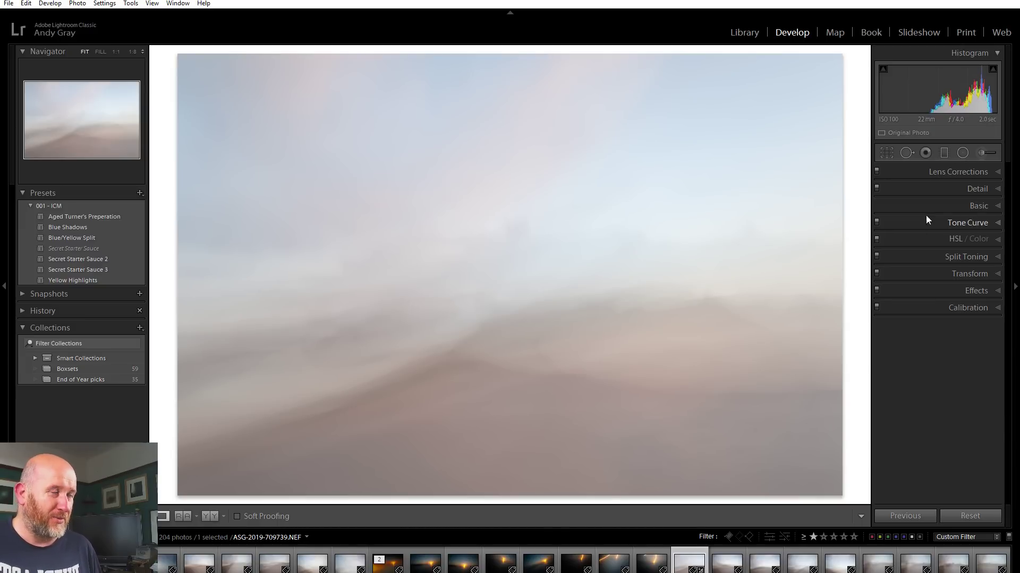
Visualize spots with the Spot Removal tool and heal the dust spot in the photo's upper-left sky with a size 76 brush
{"action": "left_click", "coordinate": [907, 153]}
{"action": "key", "text": "a"}
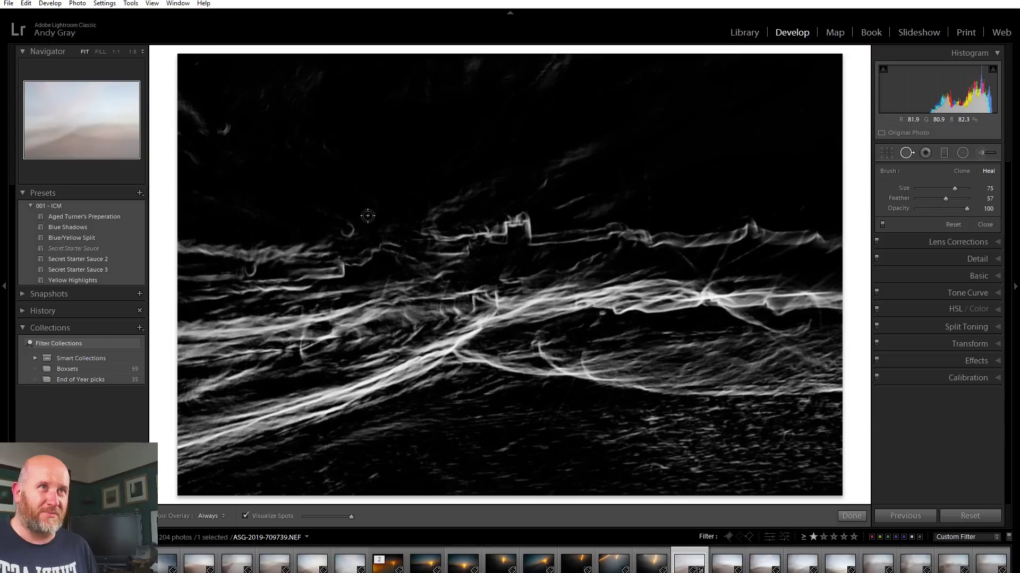
{"action": "scroll", "coordinate": [221, 129], "scroll_direction": "up", "scroll_amount": 1}
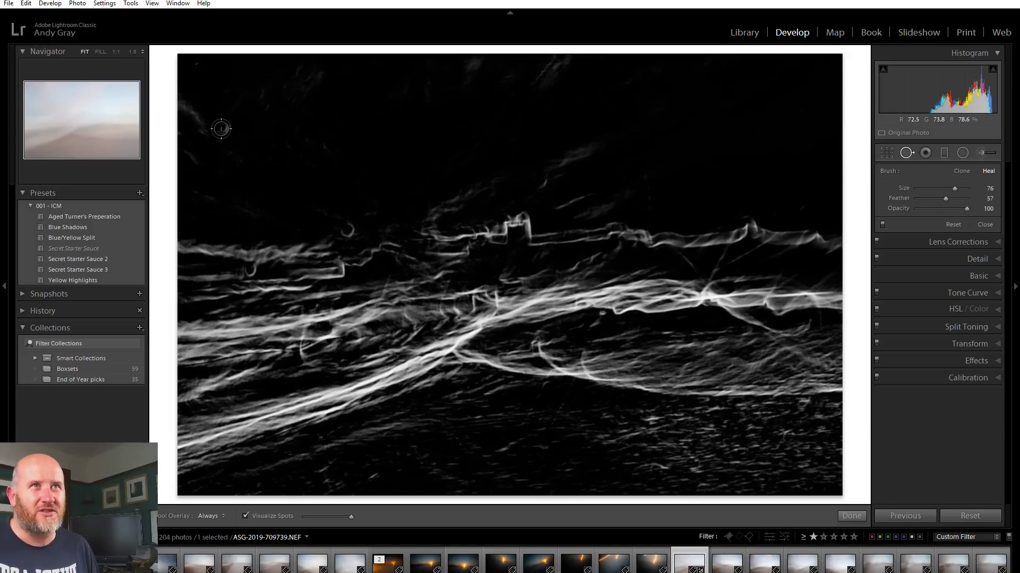
{"action": "left_click", "coordinate": [223, 128]}
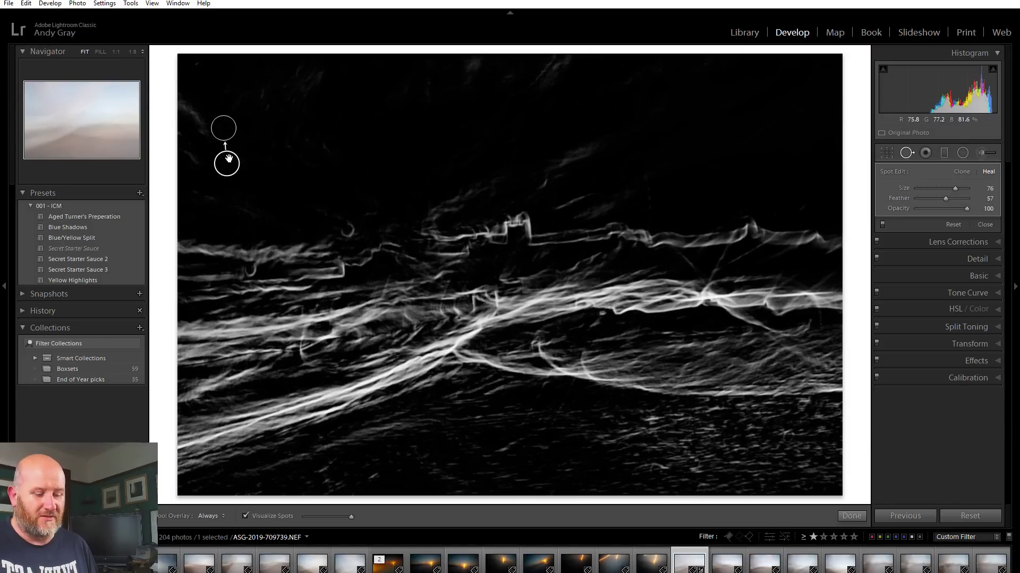
{"action": "key", "text": "i"}
{"action": "key", "text": "i"}
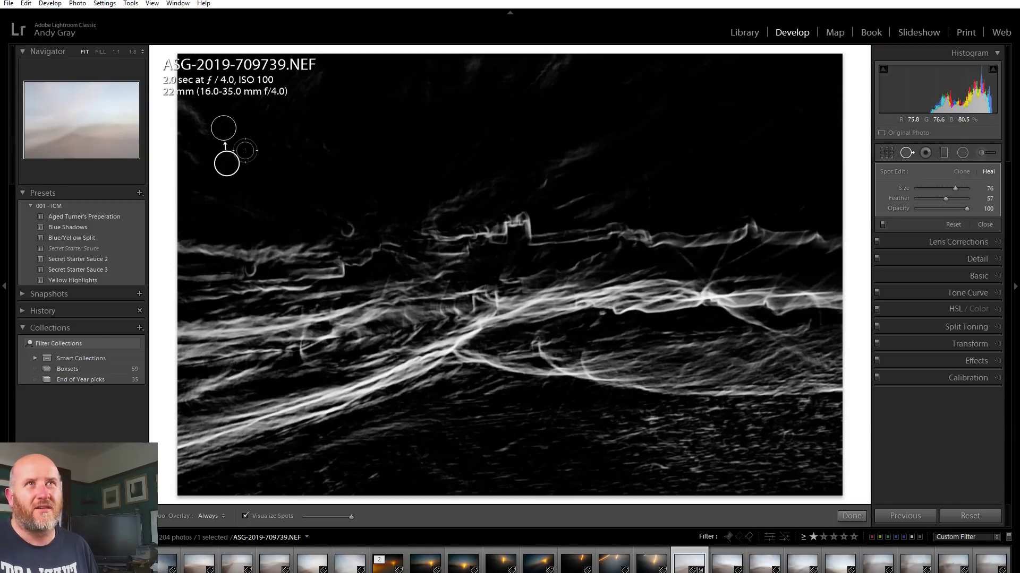
{"action": "key", "text": "i"}
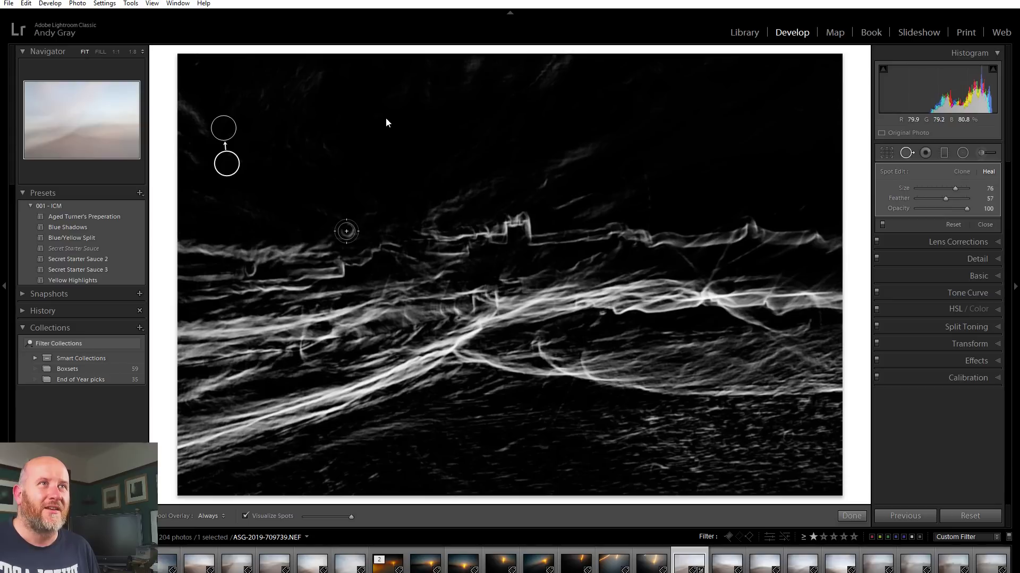
Heal the dust spot above the left part of the skyline, move its source to the clear sky just above, and finish spot removal
{"action": "left_click", "coordinate": [346, 231]}
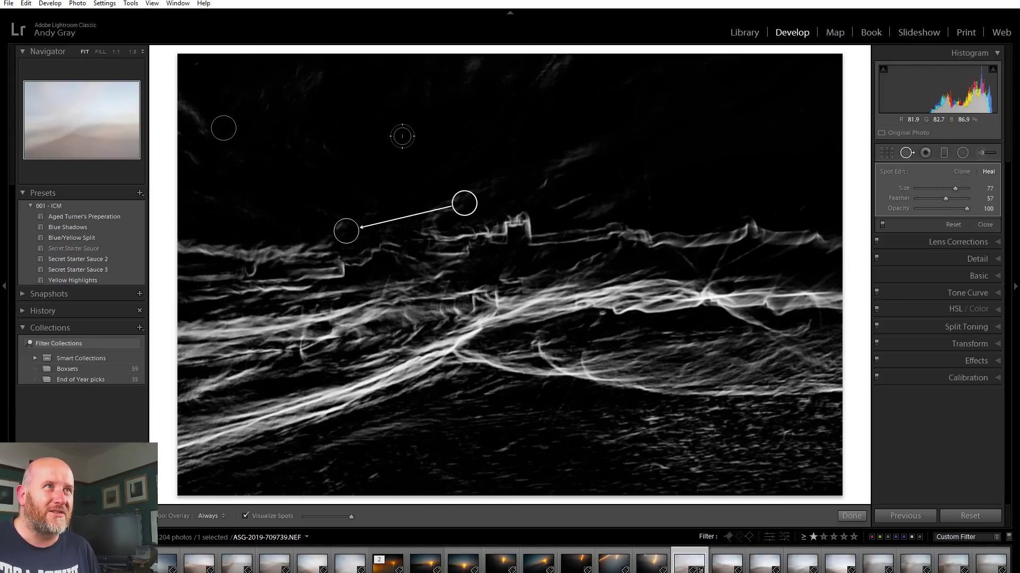
{"action": "left_click_drag", "start_coordinate": [465, 203], "coordinate": [341, 168]}
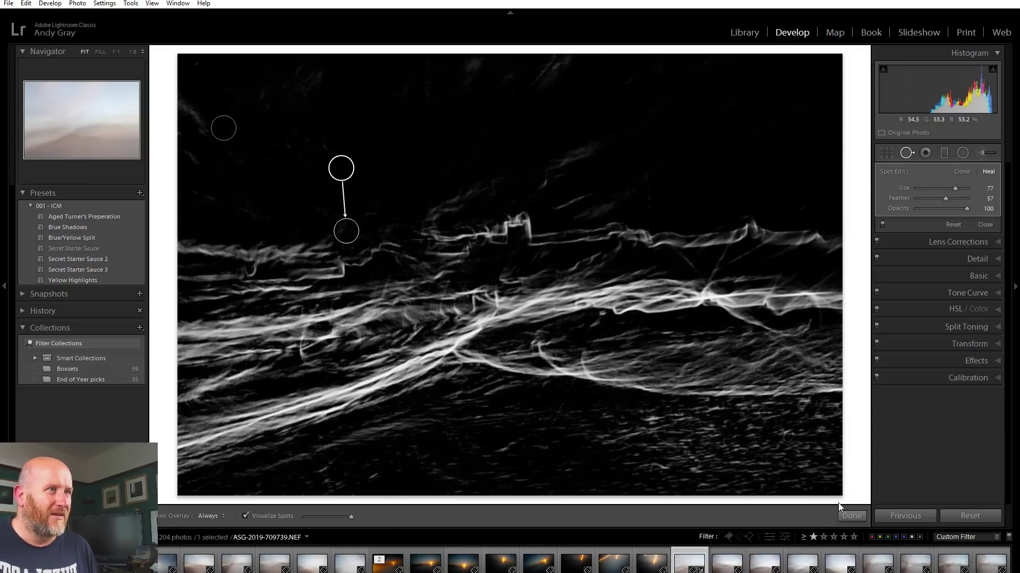
{"action": "left_click", "coordinate": [849, 516]}
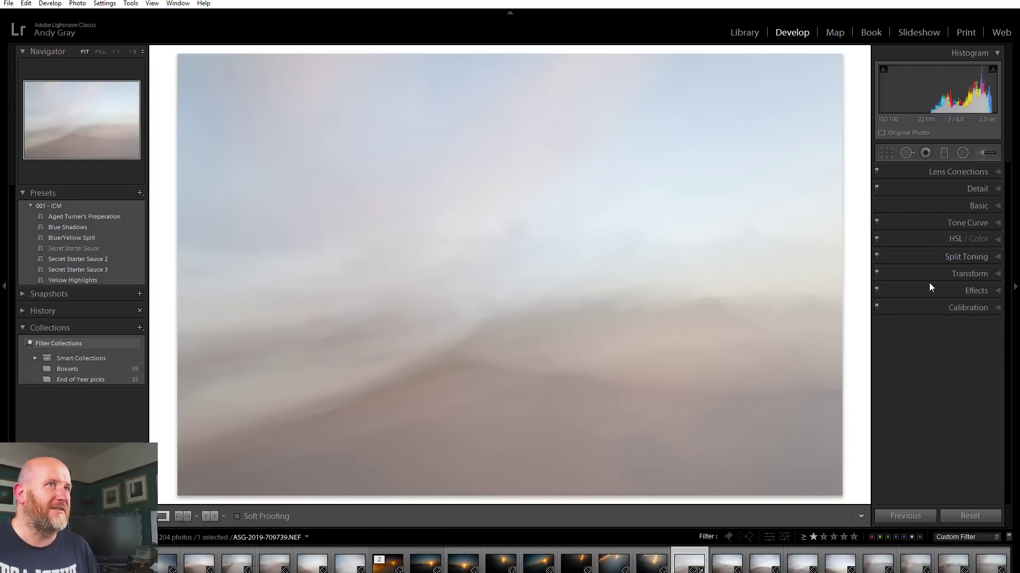
Set the photo's white balance to Auto
{"action": "left_click", "coordinate": [980, 210]}
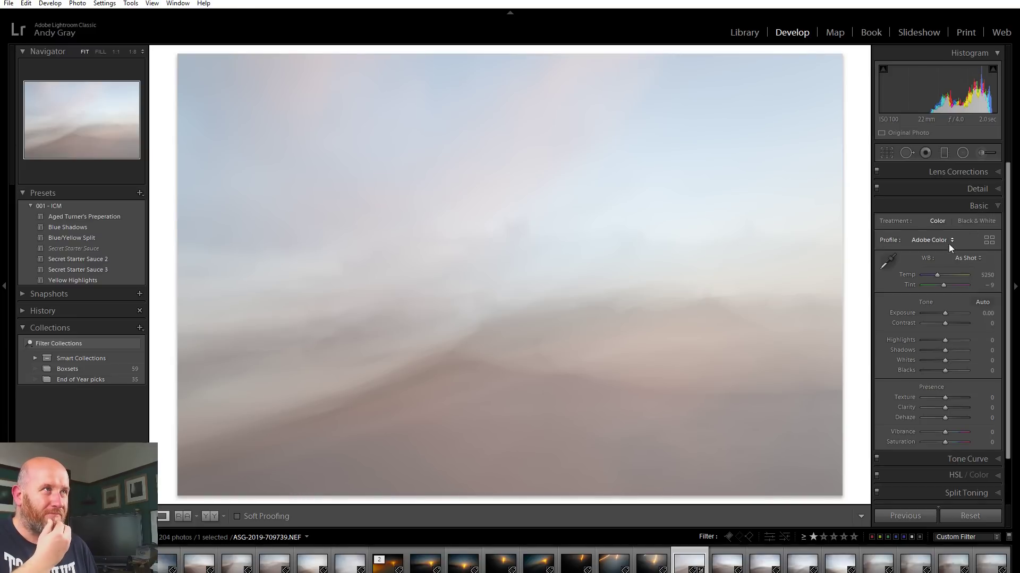
{"action": "left_click", "coordinate": [963, 258]}
{"action": "left_click", "coordinate": [947, 281]}
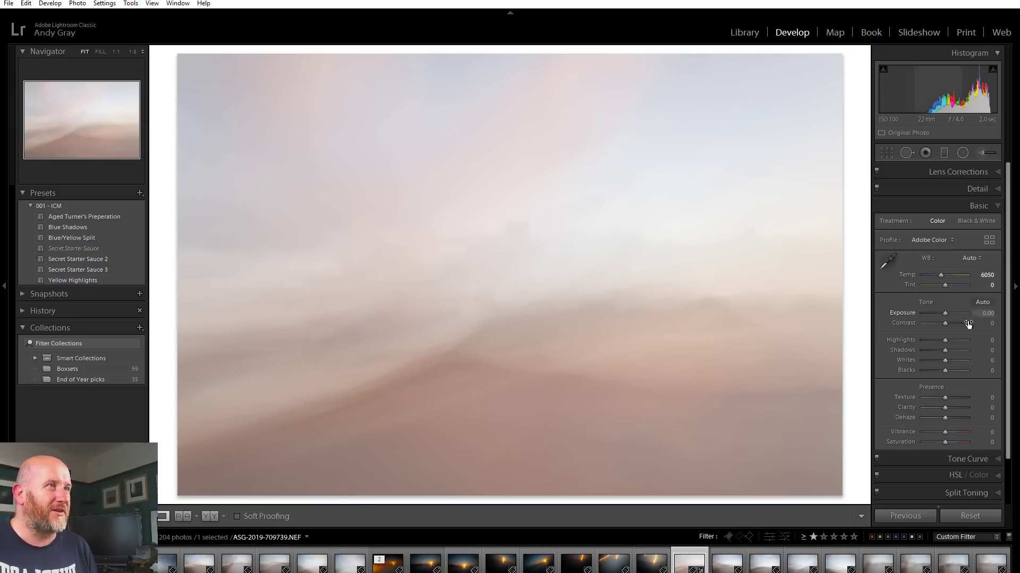
Set the exposure to −0.48, the contrast to +36 and the shadows to +69
{"action": "left_click_drag", "start_coordinate": [945, 318], "coordinate": [944, 318]}
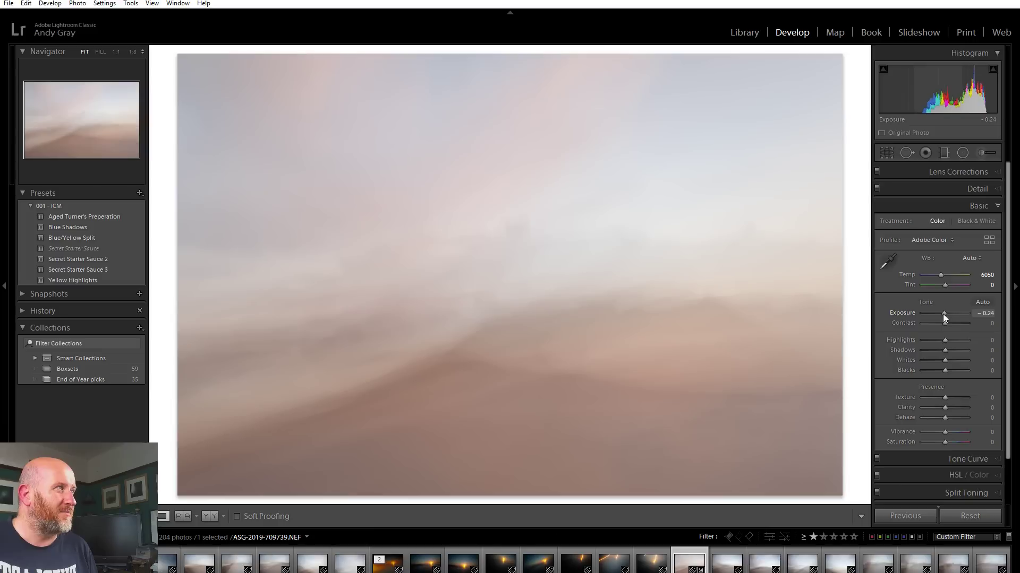
{"action": "left_click_drag", "start_coordinate": [942, 314], "coordinate": [955, 329]}
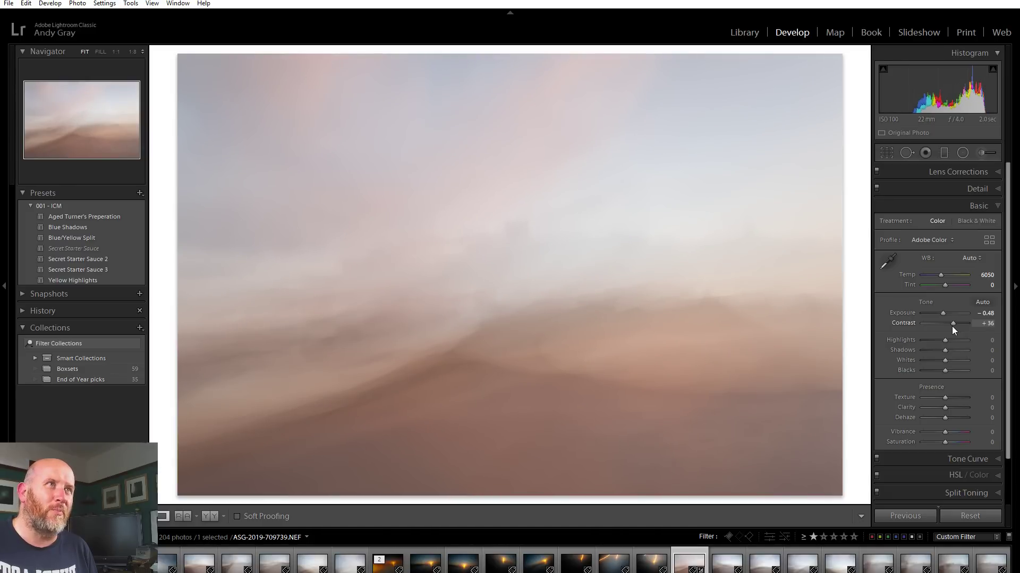
{"action": "mouse_move", "coordinate": [945, 349]}
{"action": "left_mouse_down"}
{"action": "mouse_move", "coordinate": [969, 349]}
{"action": "mouse_move", "coordinate": [961, 350]}
{"action": "left_mouse_up"}
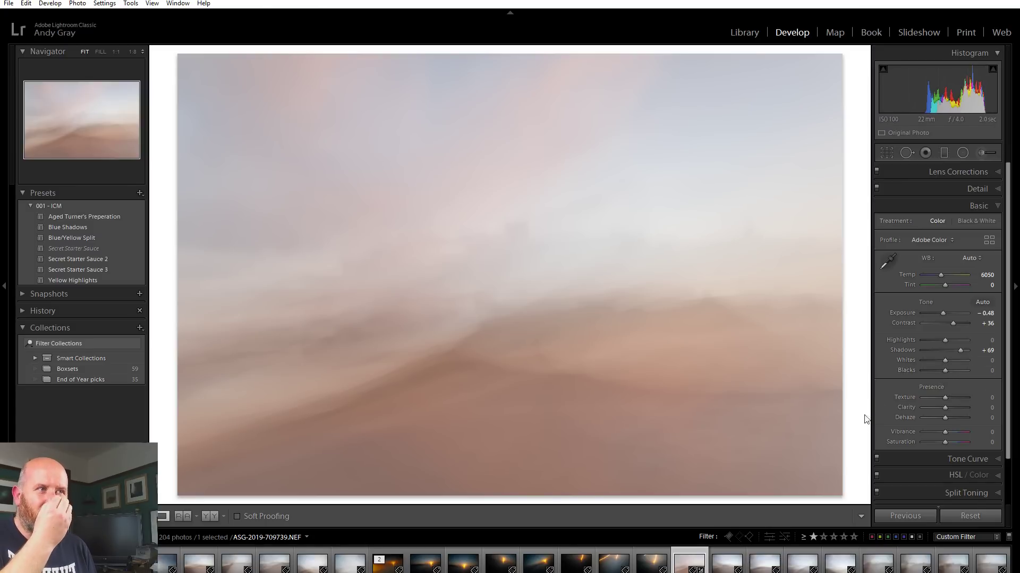
Synchronize all develop settings from ASG-2019-709739.NEF to the next four photos, and open ASG-2019-709740.NEF to check it
{"action": "left_click", "coordinate": [838, 563], "text": "shift"}
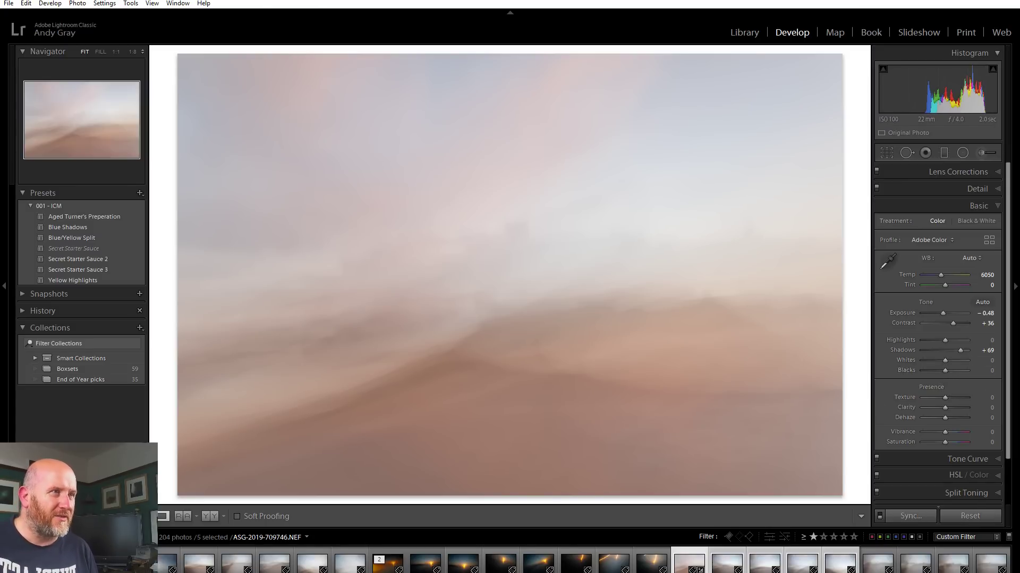
{"action": "left_click", "coordinate": [910, 516]}
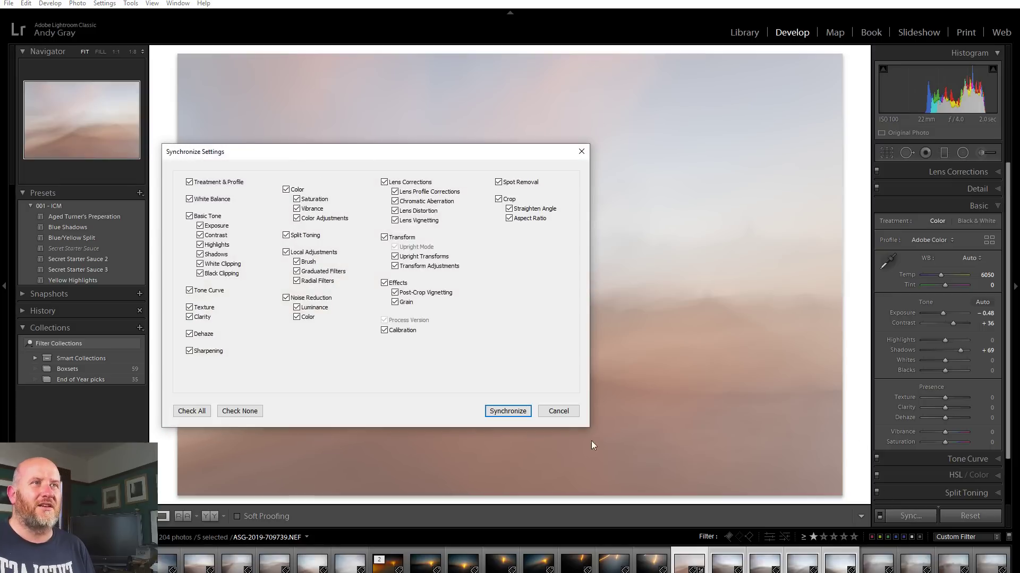
{"action": "left_click", "coordinate": [506, 409]}
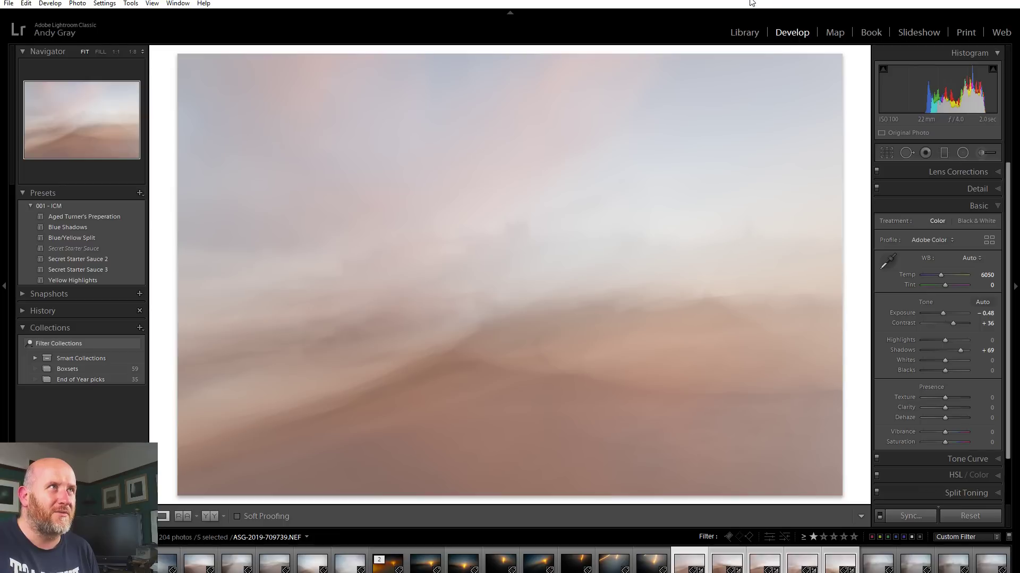
{"action": "left_click", "coordinate": [730, 552]}
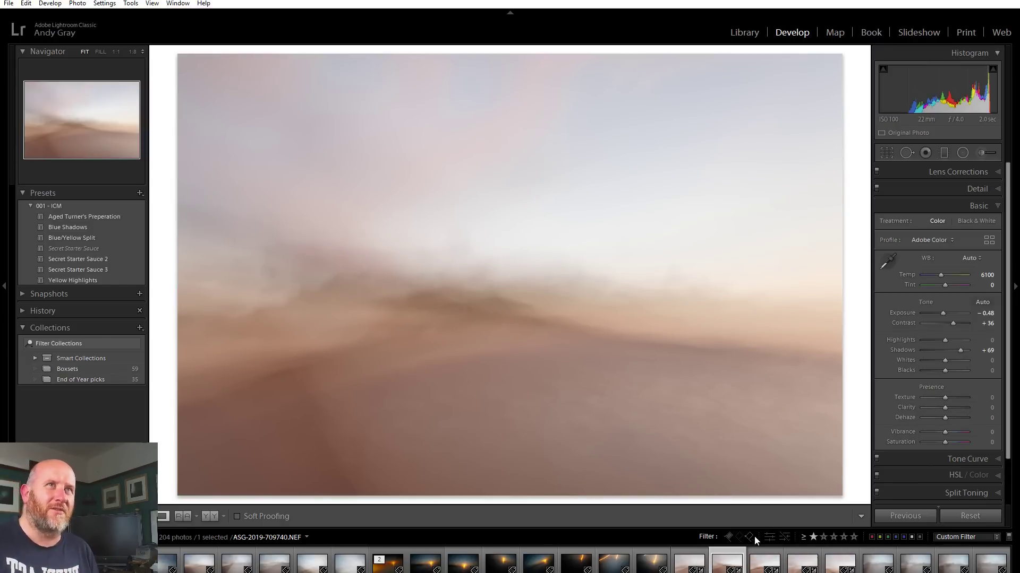
Check the synchronized edits on ASG-2019-709742.NEF, ASG-2019-709745.NEF and ASG-2019-709746.NEF
{"action": "left_click", "coordinate": [771, 555]}
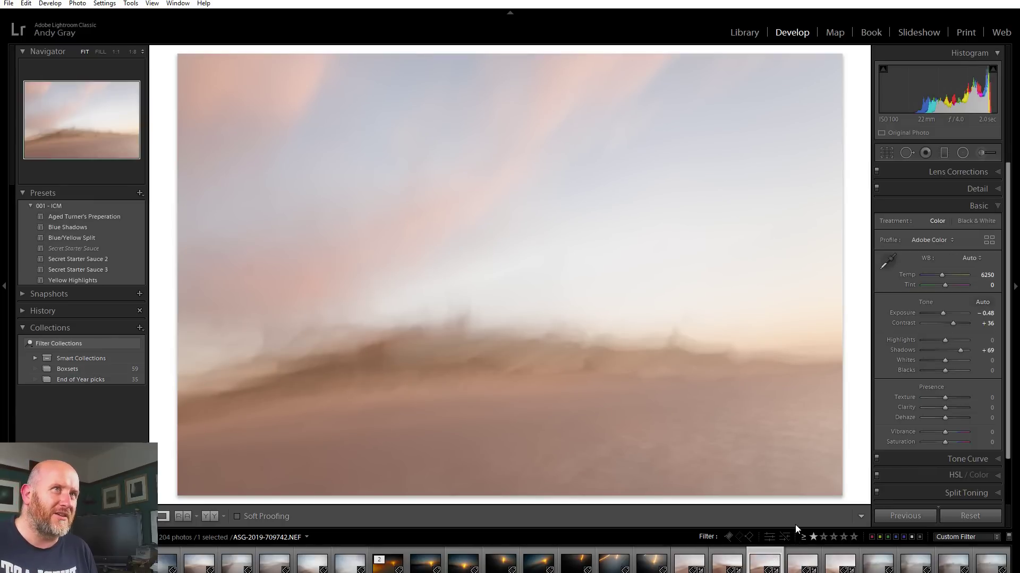
{"action": "left_click", "coordinate": [803, 554]}
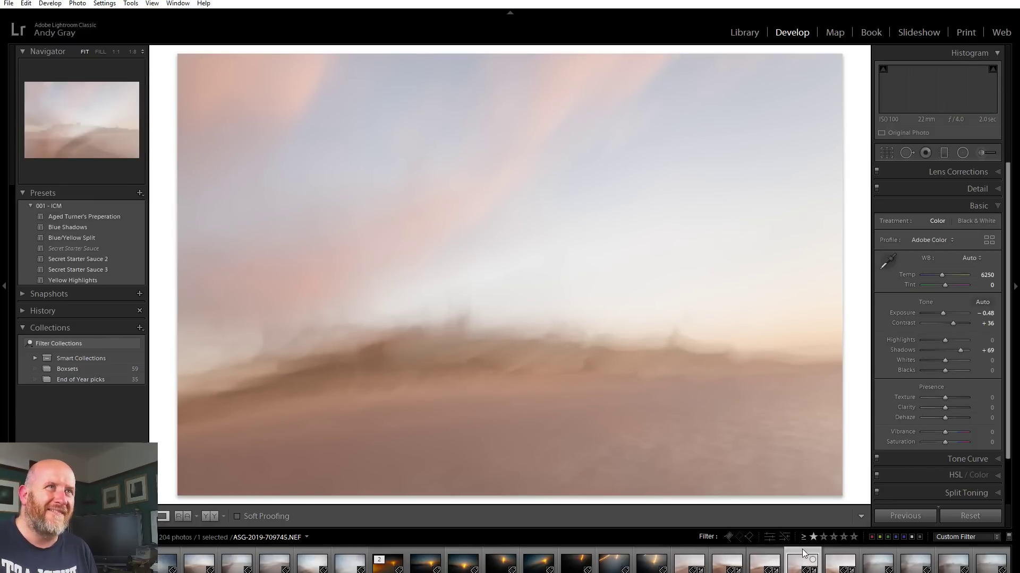
{"action": "left_click", "coordinate": [839, 553]}
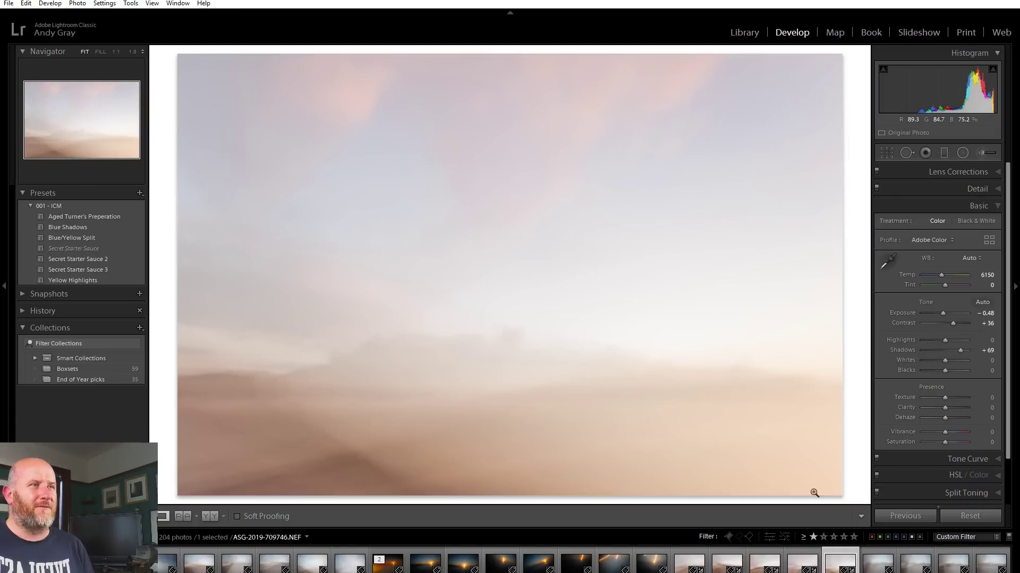
Select the five edited photos from ASG-2019-709739.NEF to ASG-2019-709746.NEF and open them as layers in Photoshop
{"action": "left_click", "coordinate": [685, 564], "text": "shift"}
{"action": "right_click", "coordinate": [687, 564]}
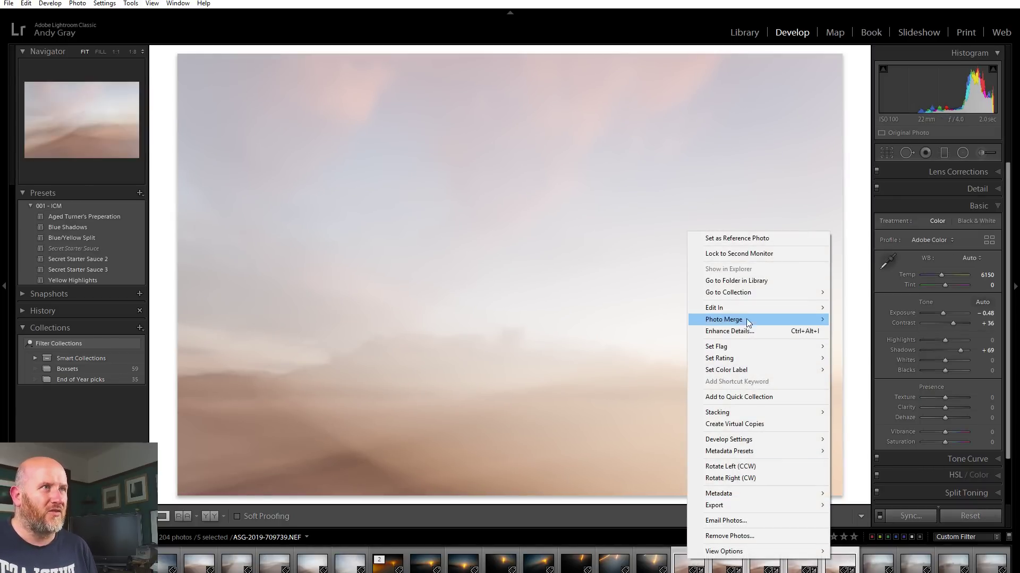
{"action": "mouse_move", "coordinate": [754, 310]}
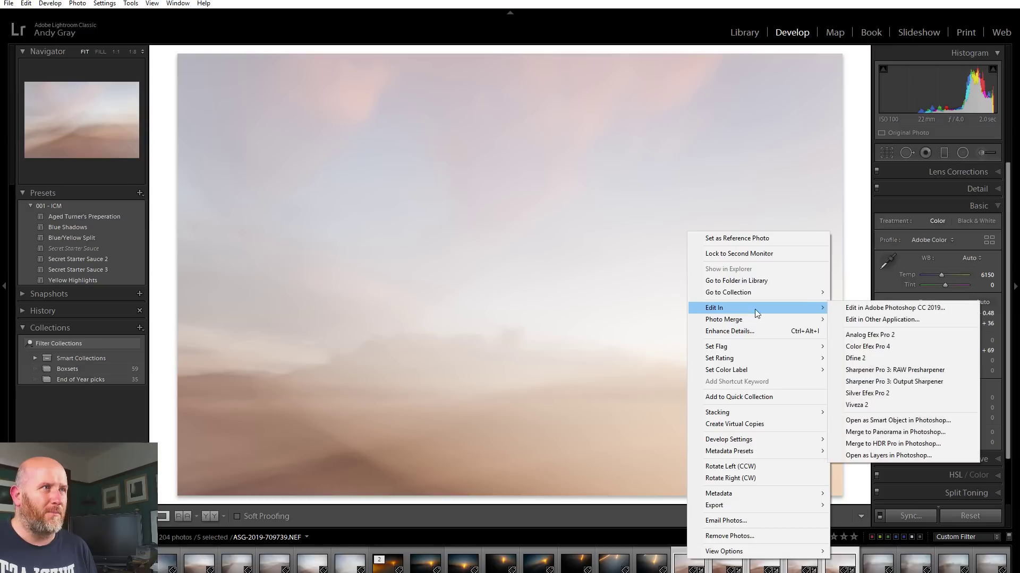
{"action": "left_click", "coordinate": [856, 456]}
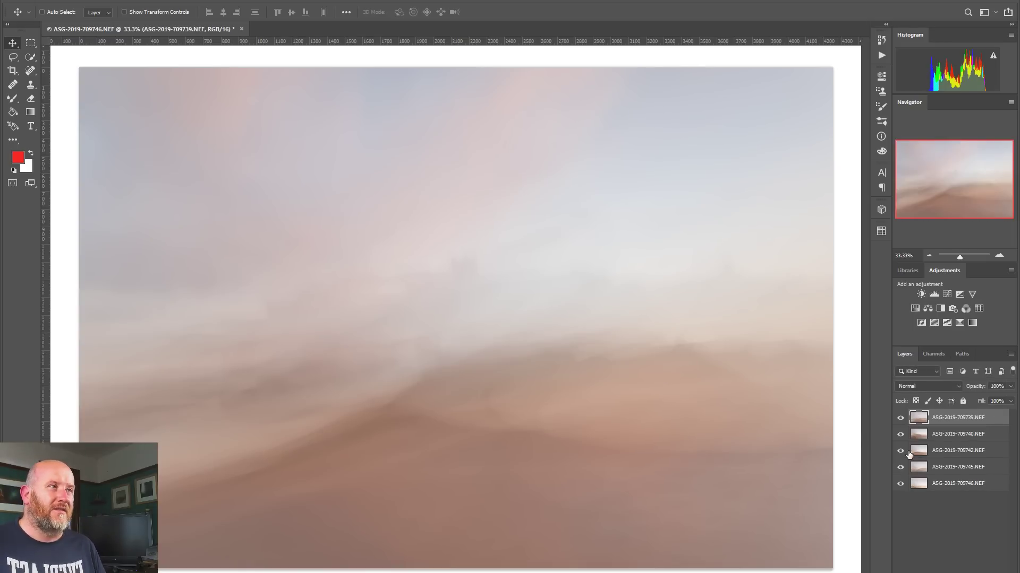
Select all five layers and set their blend mode to Soft Light
{"action": "left_click", "coordinate": [950, 484], "text": "shift"}
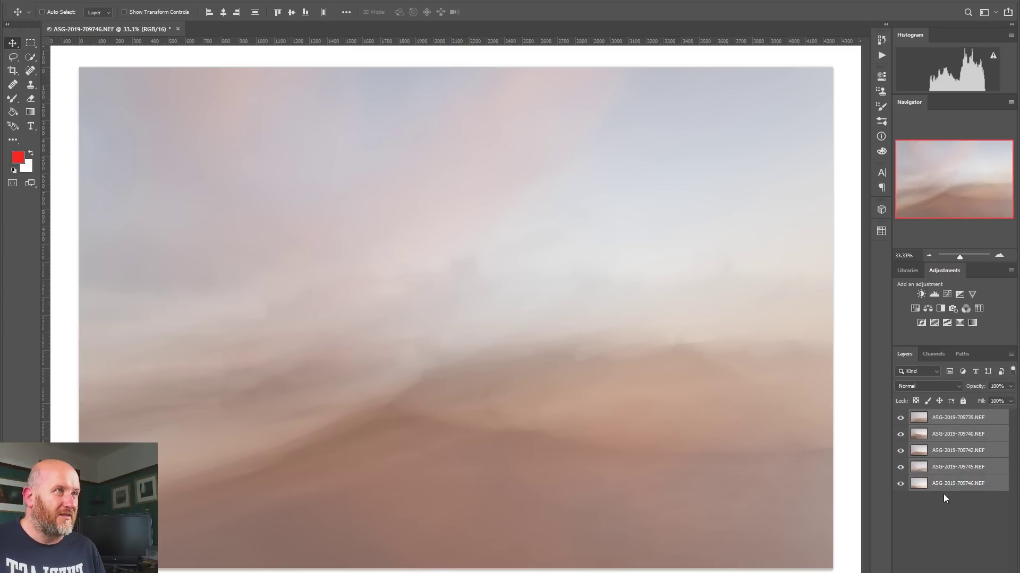
{"action": "left_click", "coordinate": [923, 387]}
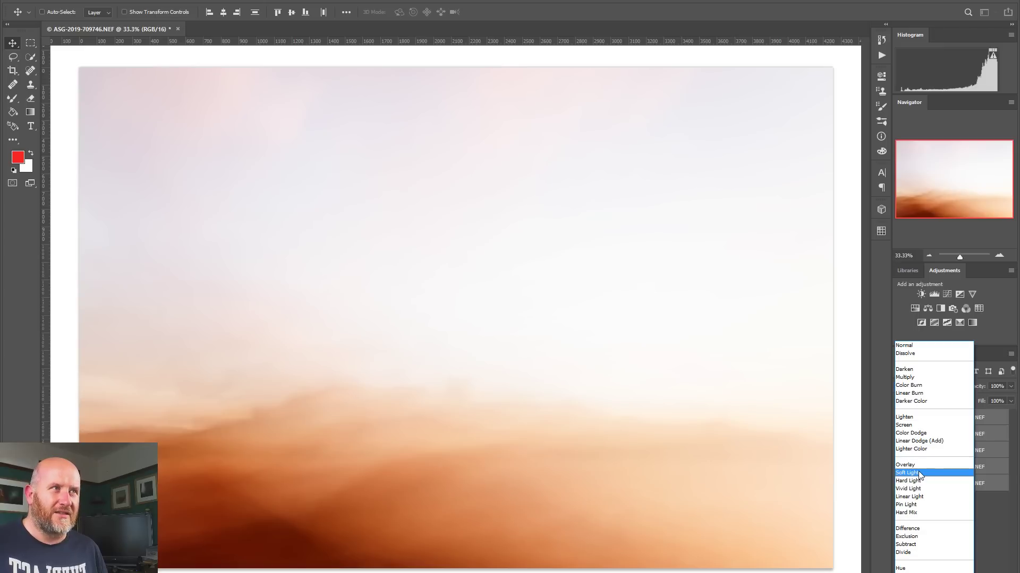
{"action": "left_click", "coordinate": [920, 474]}
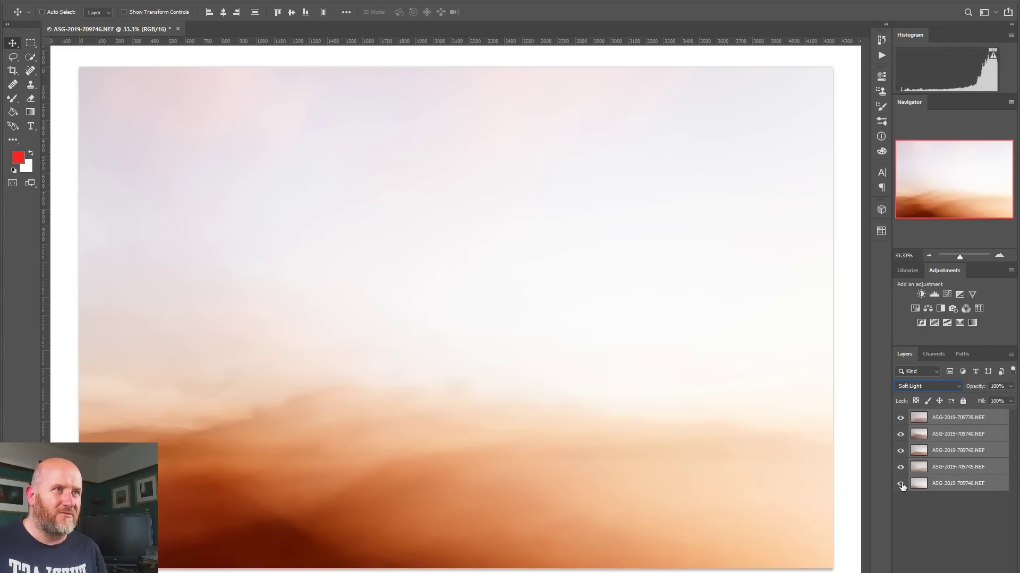
Hide the four layers above ASG-2019-709746.NEF and move that bottom layer to the top of the stack
{"action": "left_click", "coordinate": [900, 484]}
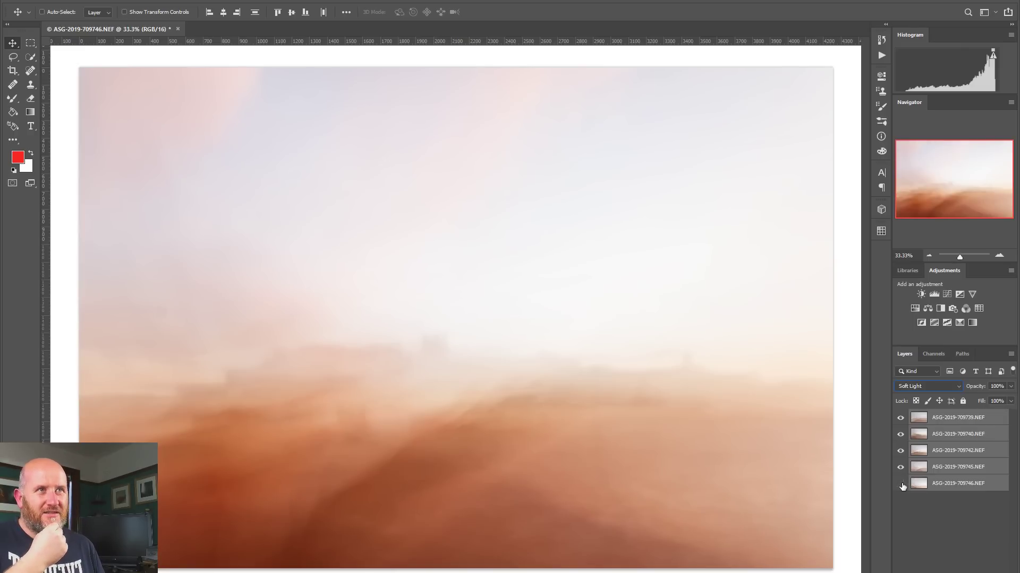
{"action": "left_click", "coordinate": [900, 483]}
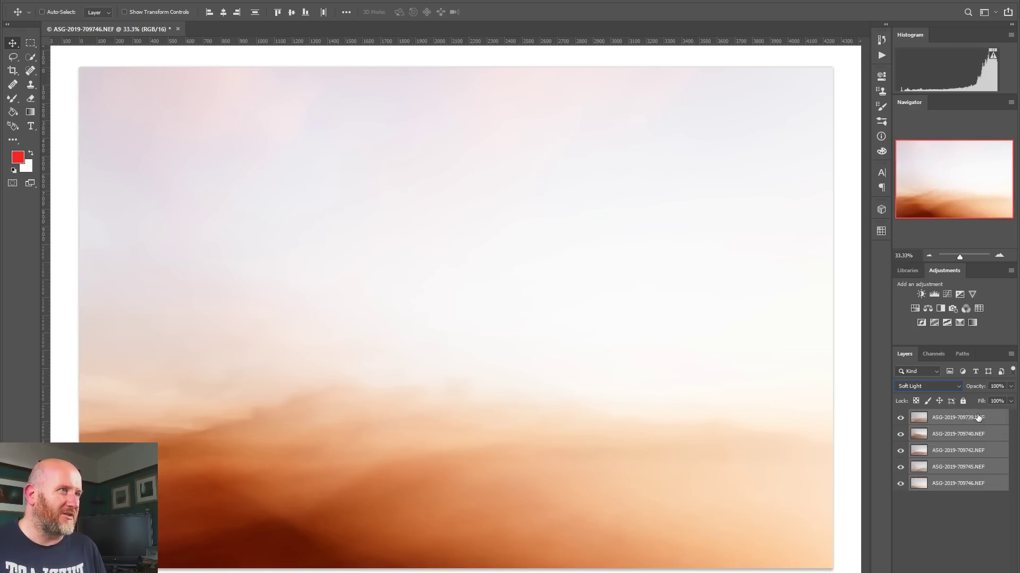
{"action": "left_click", "coordinate": [900, 418]}
{"action": "left_click", "coordinate": [900, 434]}
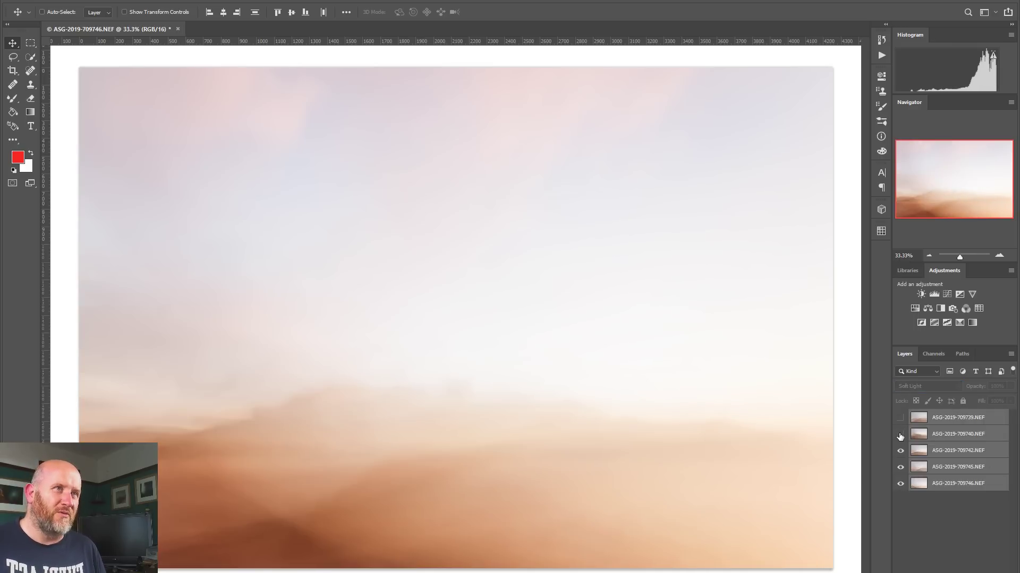
{"action": "left_click", "coordinate": [900, 451]}
{"action": "left_click", "coordinate": [900, 467]}
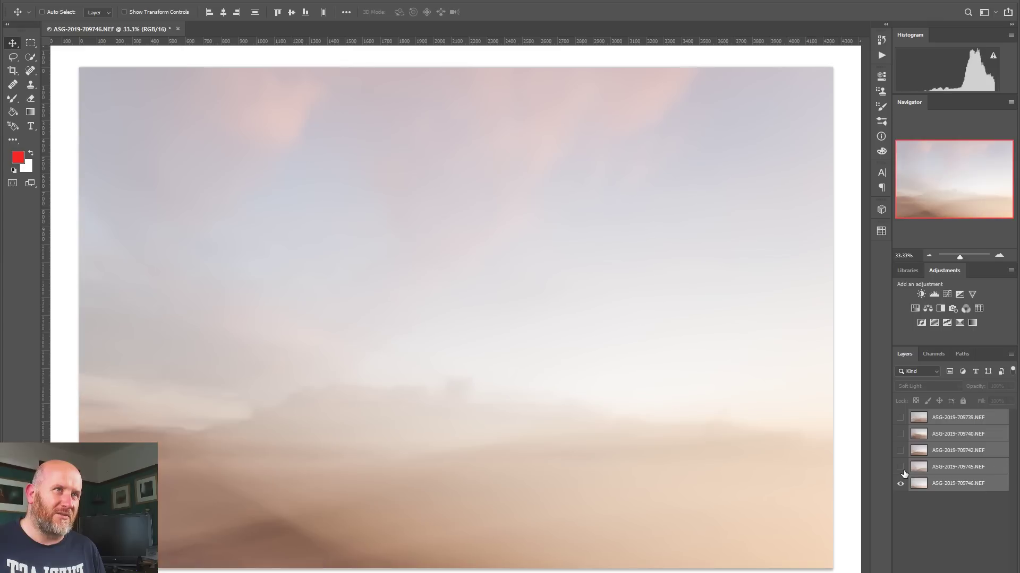
{"action": "left_click_drag", "start_coordinate": [961, 483], "coordinate": [967, 424]}
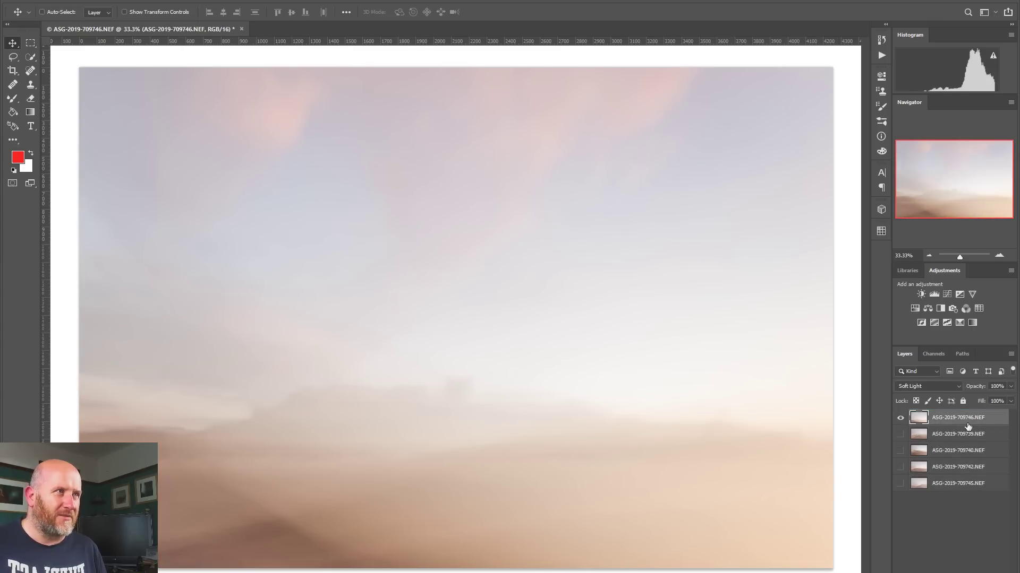
Show the hidden layers again from the bottom up, and compare the blend with and without ASG-2019-709746.NEF
{"action": "left_click", "coordinate": [900, 484]}
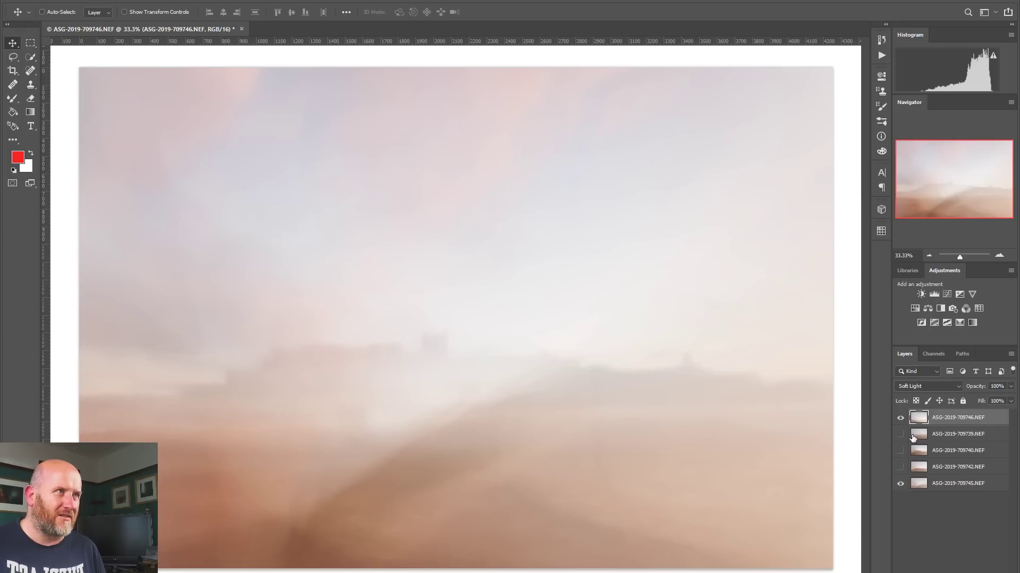
{"action": "left_click", "coordinate": [900, 418]}
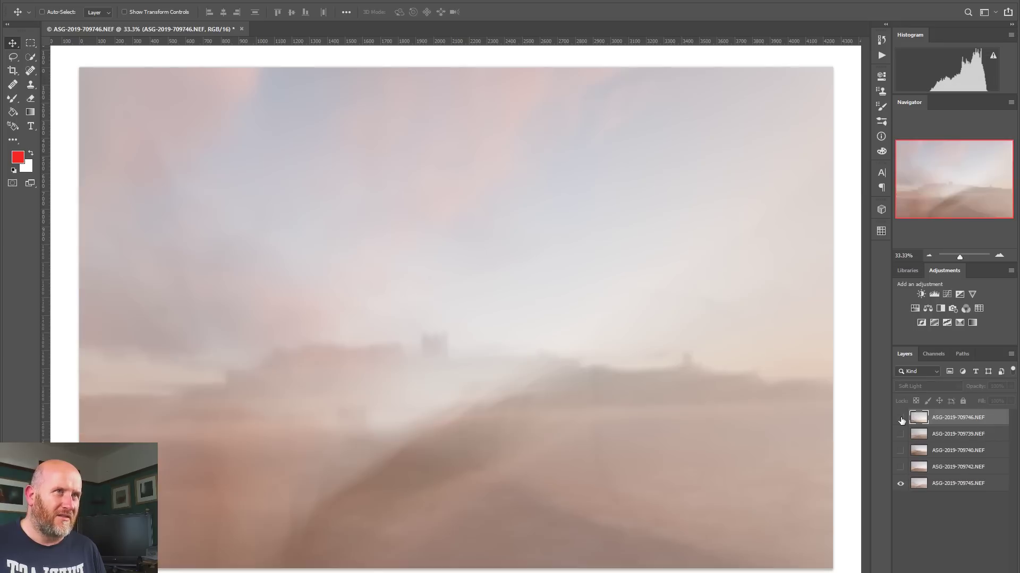
{"action": "left_click", "coordinate": [901, 468]}
{"action": "left_click", "coordinate": [901, 451]}
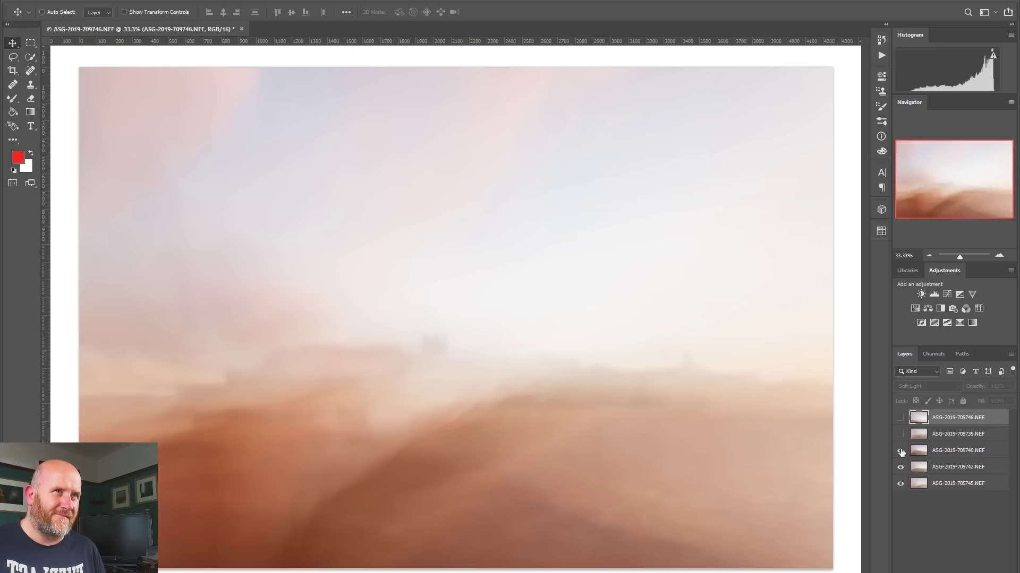
{"action": "left_click", "coordinate": [900, 434]}
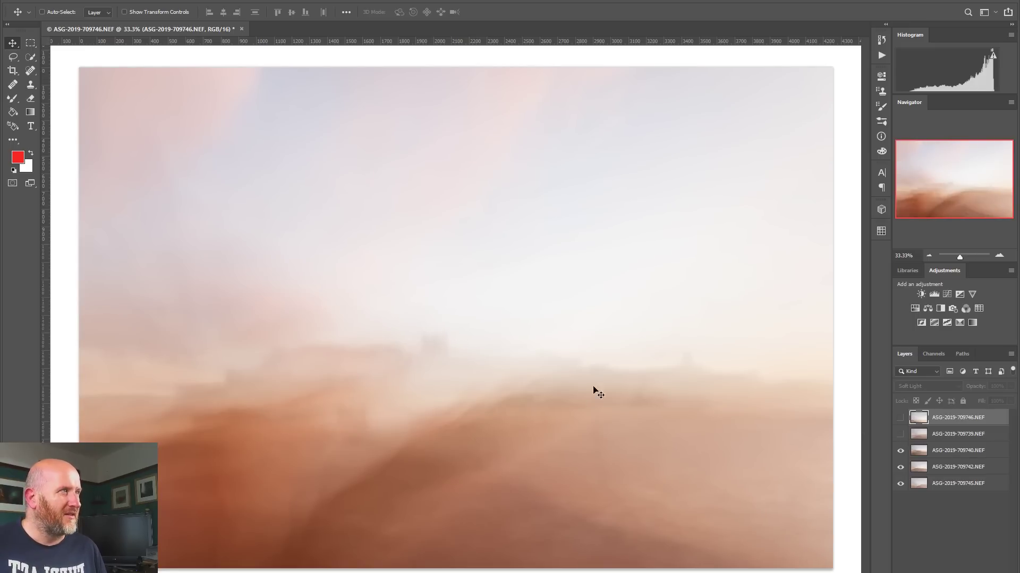
{"action": "left_click", "coordinate": [900, 435]}
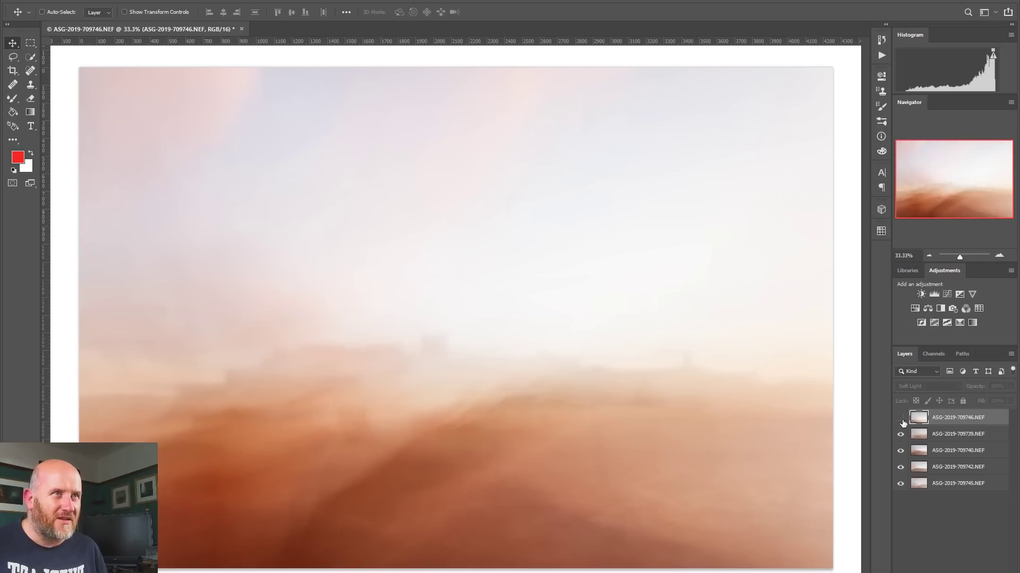
{"action": "left_click", "coordinate": [900, 419]}
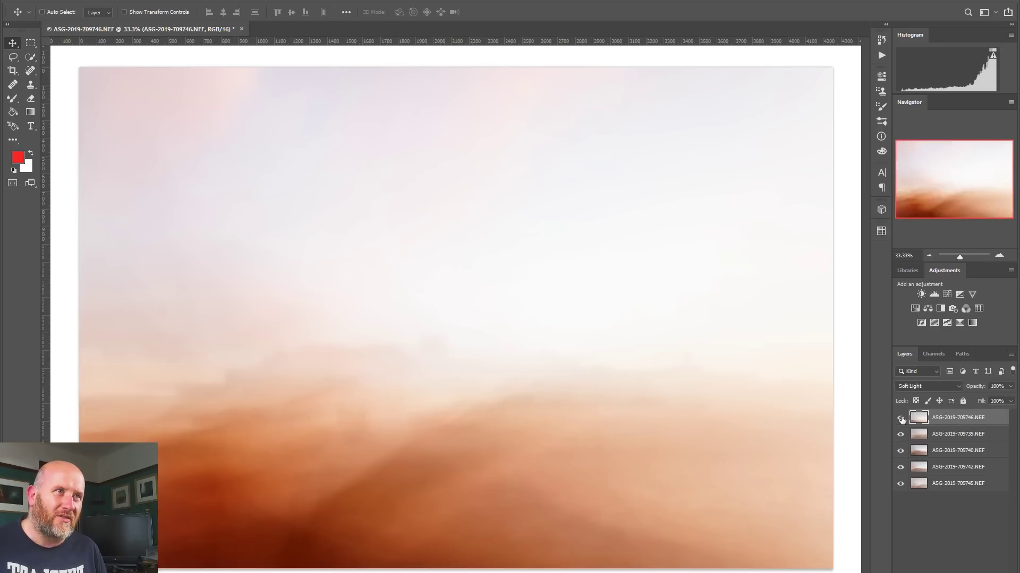
{"action": "left_click", "coordinate": [900, 419]}
{"action": "left_click", "coordinate": [901, 419]}
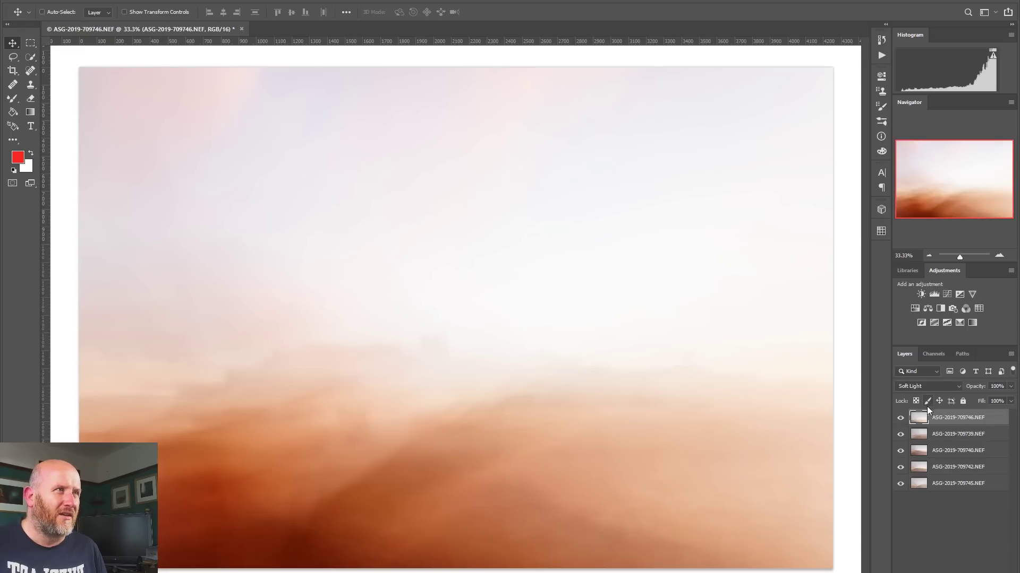
Set the blend mode of the ASG-2019-709746.NEF layer to Multiply and compare the image with and without it
{"action": "left_click", "coordinate": [933, 387]}
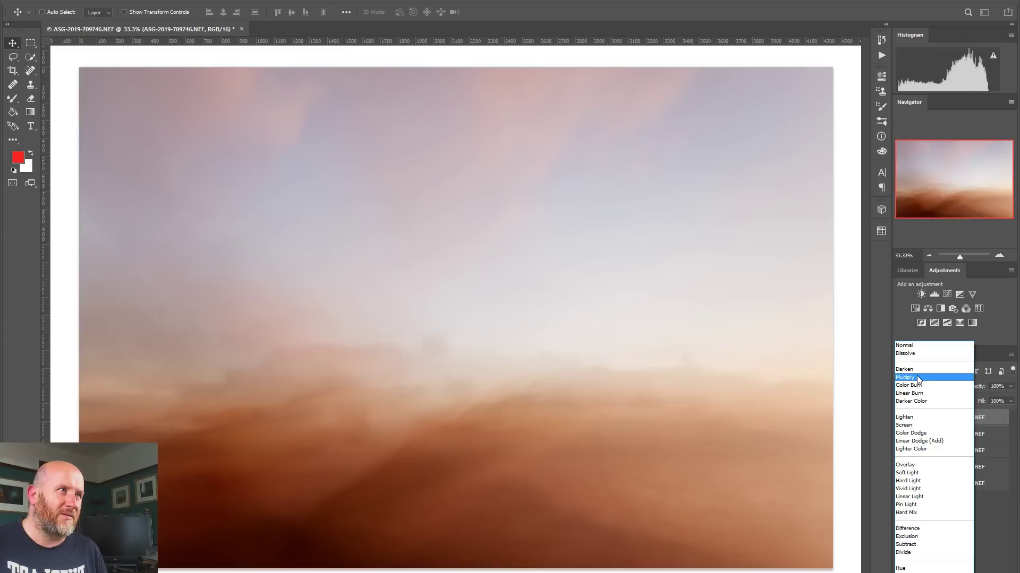
{"action": "left_click", "coordinate": [916, 376]}
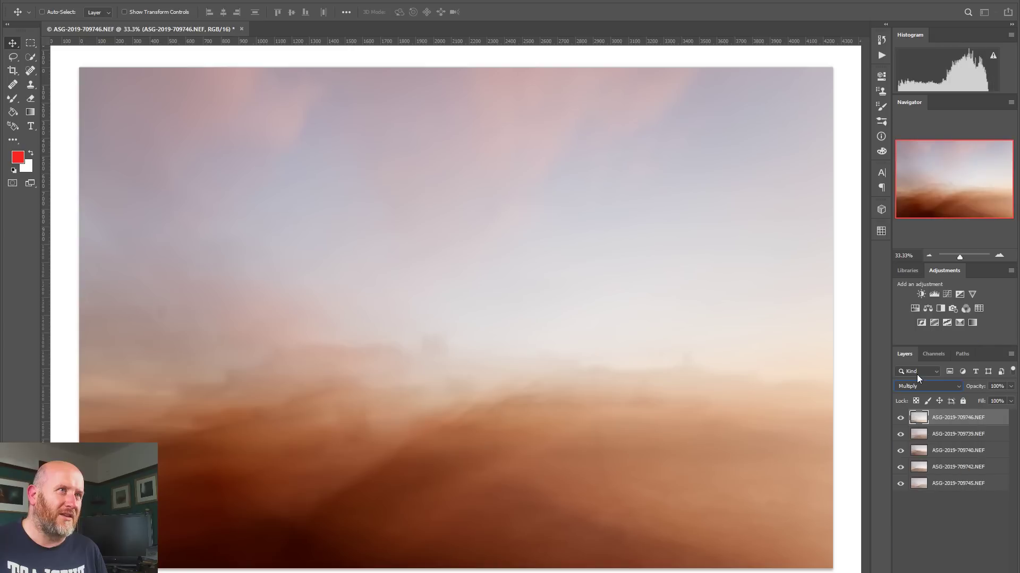
{"action": "left_click", "coordinate": [901, 418]}
{"action": "left_click", "coordinate": [901, 418]}
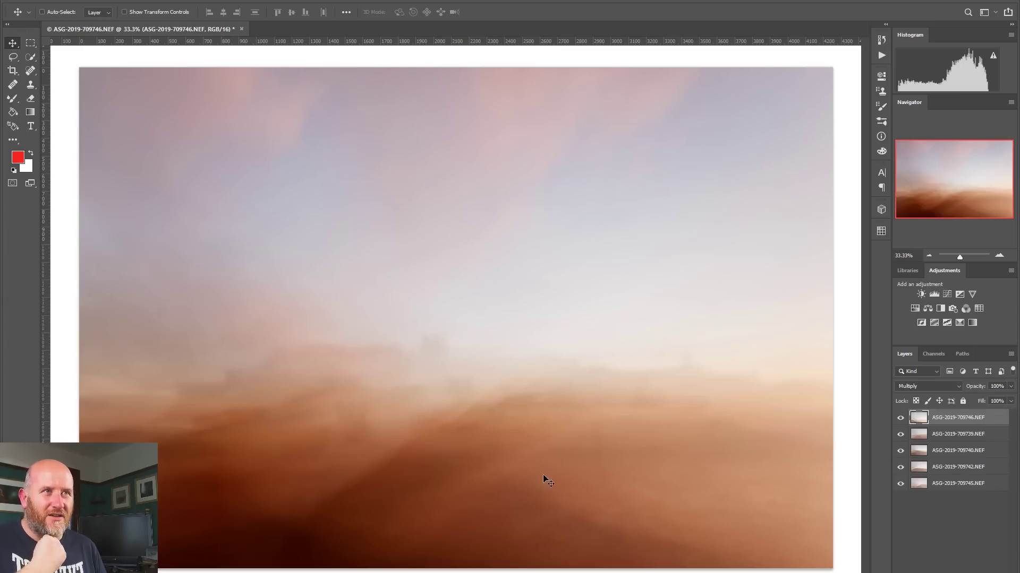
Examine what each of the four lower layers contributes by hiding and showing them one at a time
{"action": "left_click", "coordinate": [900, 435]}
{"action": "left_click", "coordinate": [900, 435]}
{"action": "left_click", "coordinate": [900, 450]}
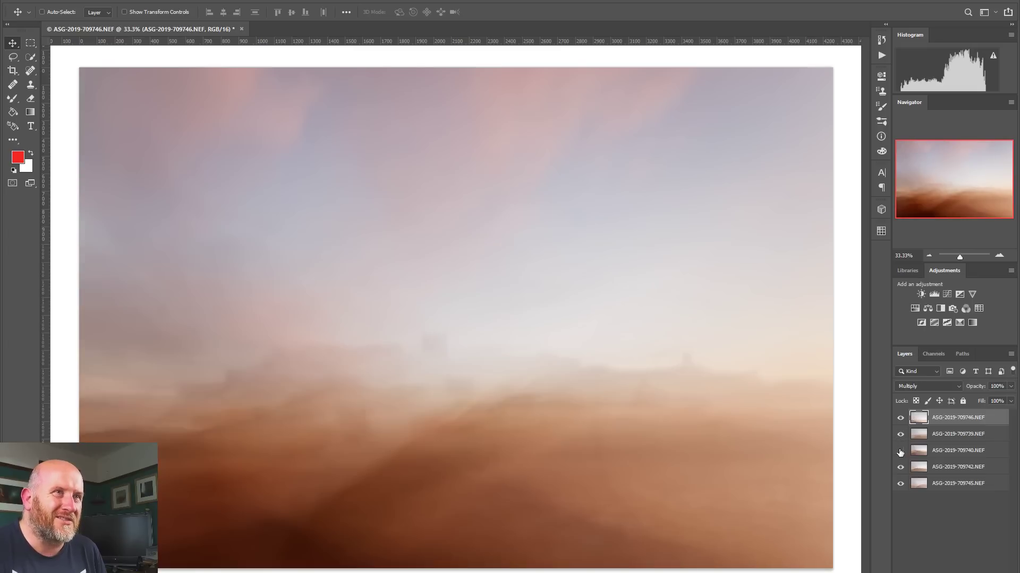
{"action": "left_click", "coordinate": [900, 451]}
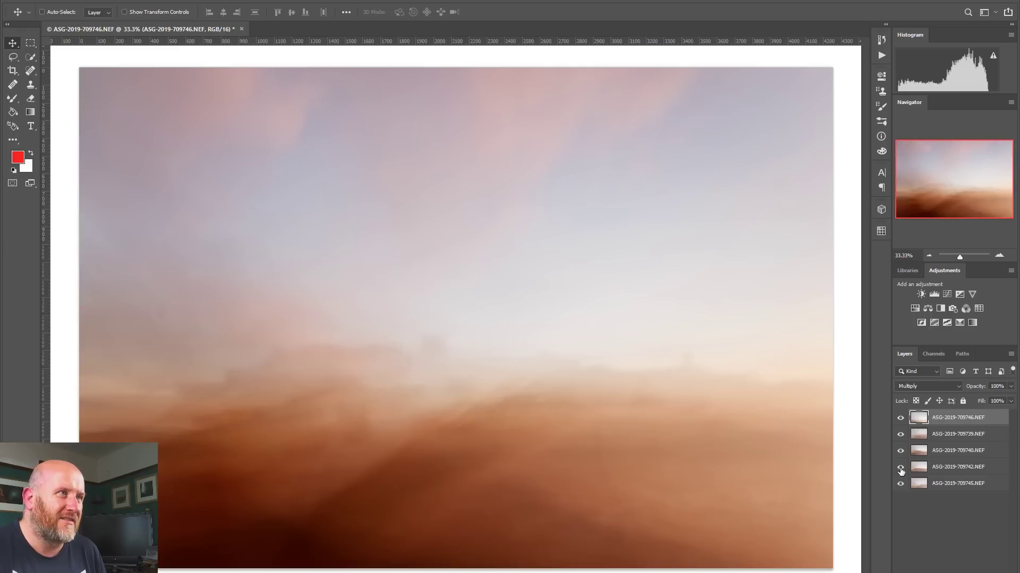
{"action": "left_click", "coordinate": [900, 467]}
{"action": "left_click", "coordinate": [900, 467]}
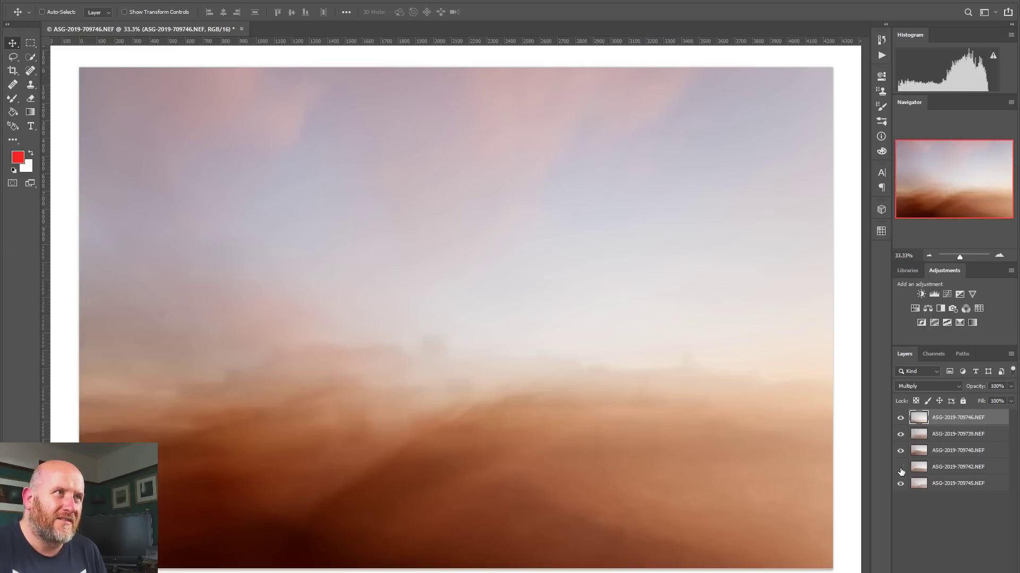
{"action": "left_click", "coordinate": [901, 470]}
{"action": "left_click", "coordinate": [900, 469]}
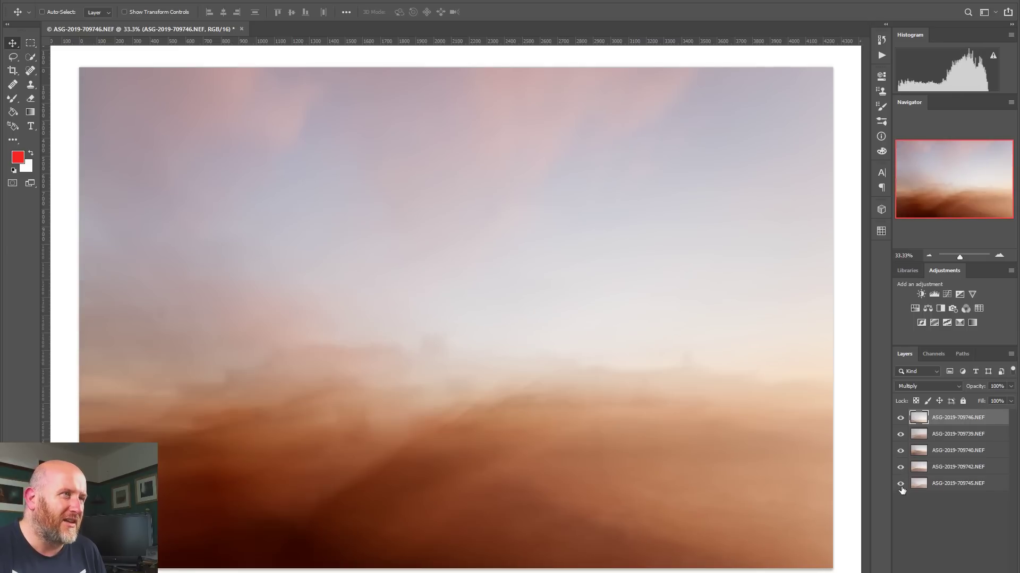
{"action": "left_click", "coordinate": [900, 483]}
{"action": "left_click", "coordinate": [900, 484]}
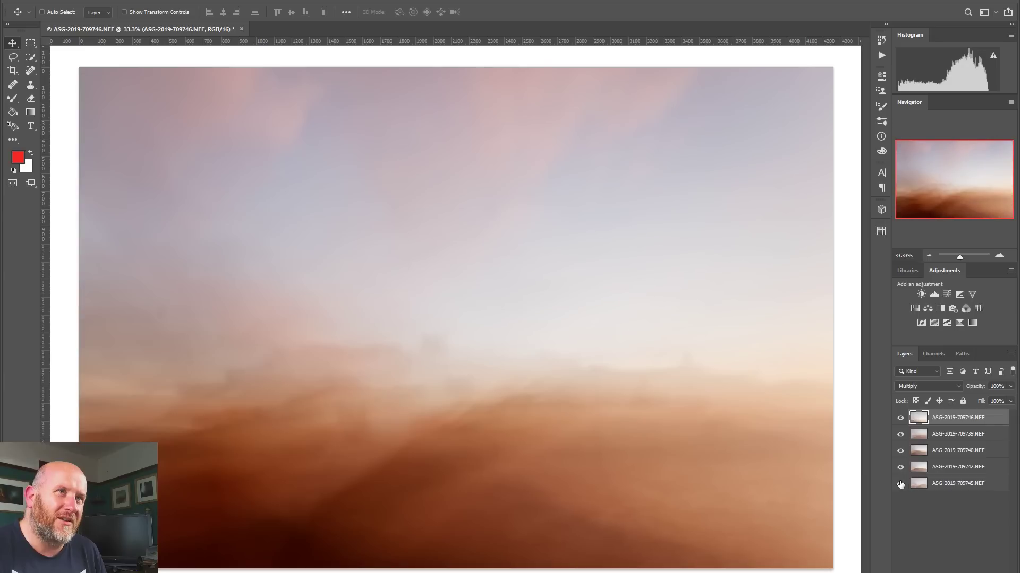
Move the ASG-2019-709745.NEF layer to the top of the stack and clear the layer selection
{"action": "left_click_drag", "start_coordinate": [913, 484], "coordinate": [954, 415]}
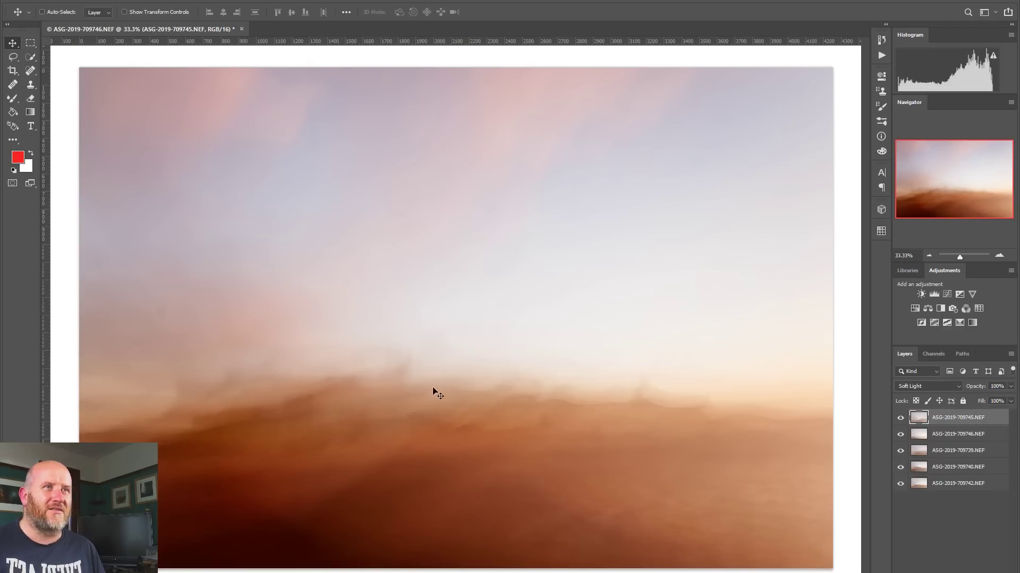
{"action": "mouse_move", "coordinate": [471, 474]}
{"action": "left_mouse_down"}
{"action": "mouse_move", "coordinate": [469, 460]}
{"action": "mouse_move", "coordinate": [470, 470]}
{"action": "mouse_move", "coordinate": [442, 475]}
{"action": "mouse_move", "coordinate": [480, 411]}
{"action": "mouse_move", "coordinate": [434, 433]}
{"action": "mouse_move", "coordinate": [434, 469]}
{"action": "mouse_move", "coordinate": [486, 465]}
{"action": "mouse_move", "coordinate": [458, 479]}
{"action": "left_mouse_up"}
{"action": "left_click", "coordinate": [913, 496]}
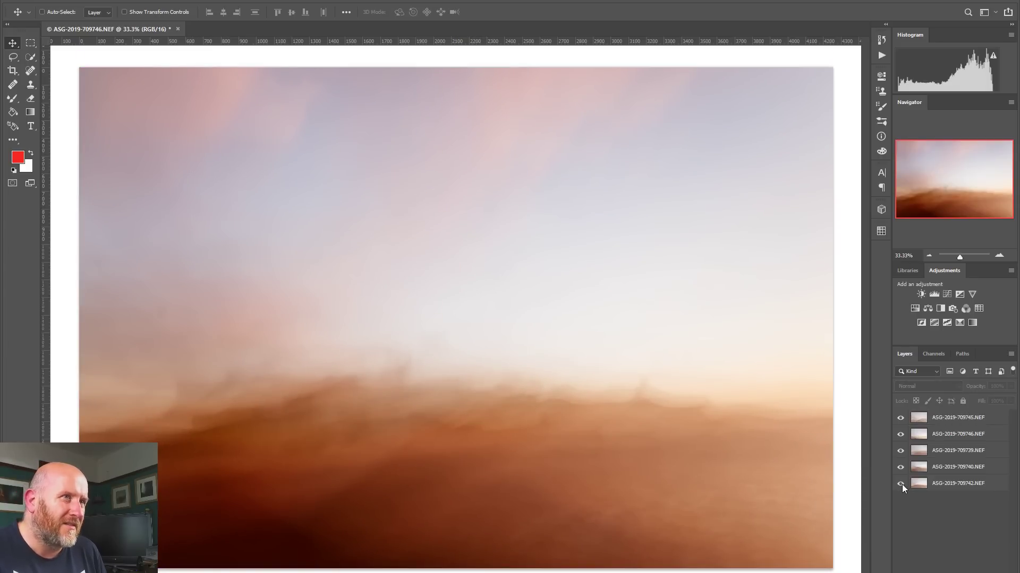
Move the ASG-2019-709742.NEF layer to the top of the stack, comparing the image with and without it
{"action": "left_click", "coordinate": [901, 484]}
{"action": "left_click", "coordinate": [901, 484]}
{"action": "left_click_drag", "start_coordinate": [943, 485], "coordinate": [959, 417]}
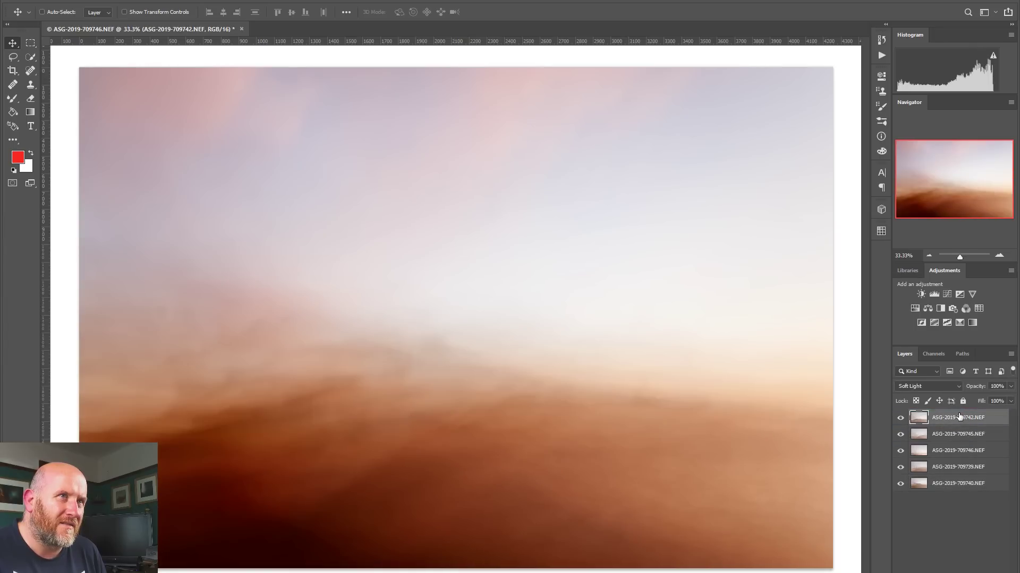
{"action": "left_click", "coordinate": [901, 418]}
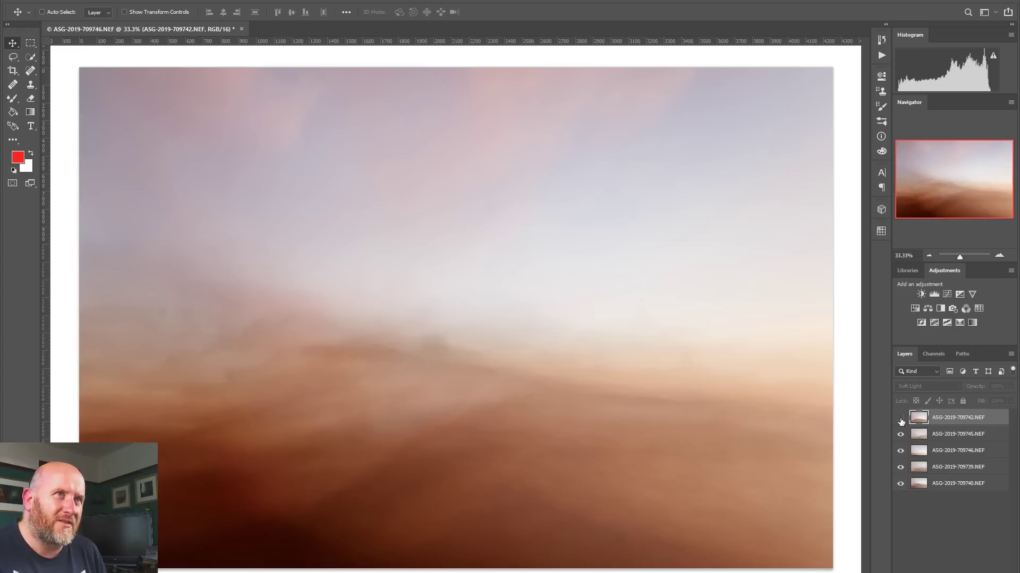
{"action": "left_click", "coordinate": [900, 419]}
Shift the ASG-2019-709742.NEF layer up and to the right, trying Multiply before setting its blend mode back to Soft Light
{"action": "left_click_drag", "start_coordinate": [543, 420], "coordinate": [580, 396]}
{"action": "left_click", "coordinate": [910, 387]}
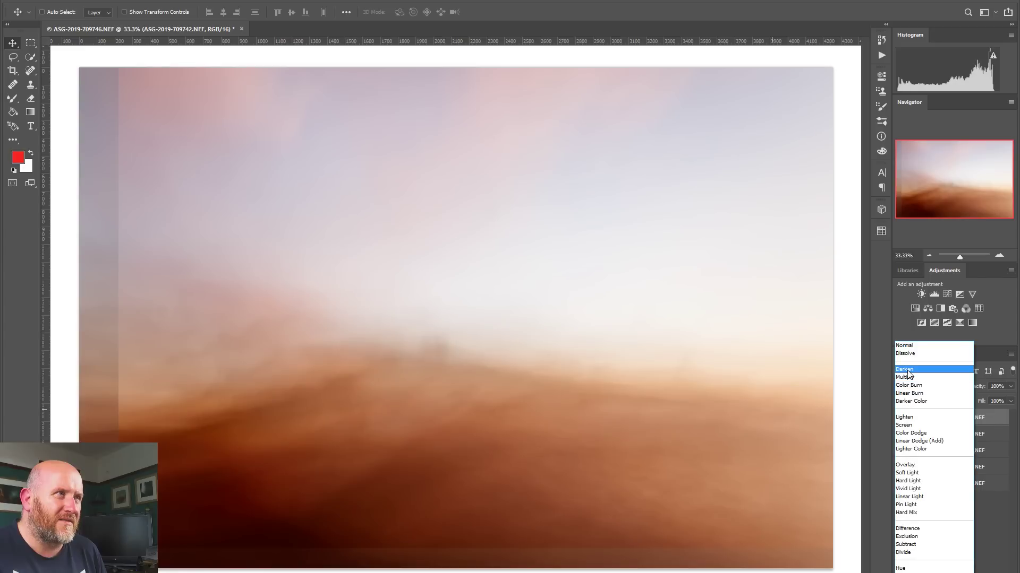
{"action": "left_click", "coordinate": [905, 377]}
{"action": "left_click_drag", "start_coordinate": [619, 433], "coordinate": [617, 409]}
{"action": "left_click", "coordinate": [957, 388]}
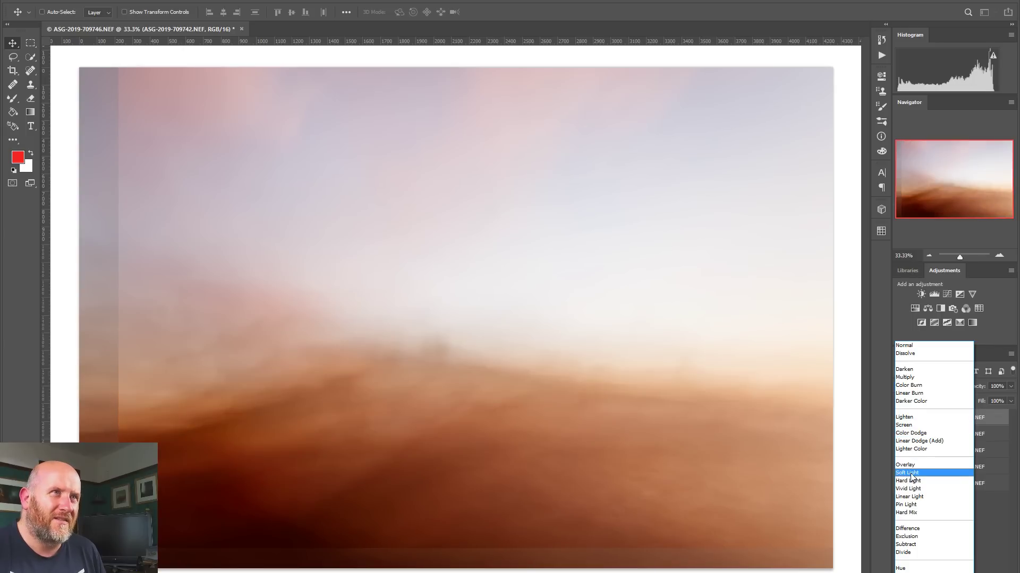
{"action": "left_click", "coordinate": [910, 473]}
Compare the image with and without each of the four layers below ASG-2019-709742.NEF
{"action": "left_click", "coordinate": [900, 434]}
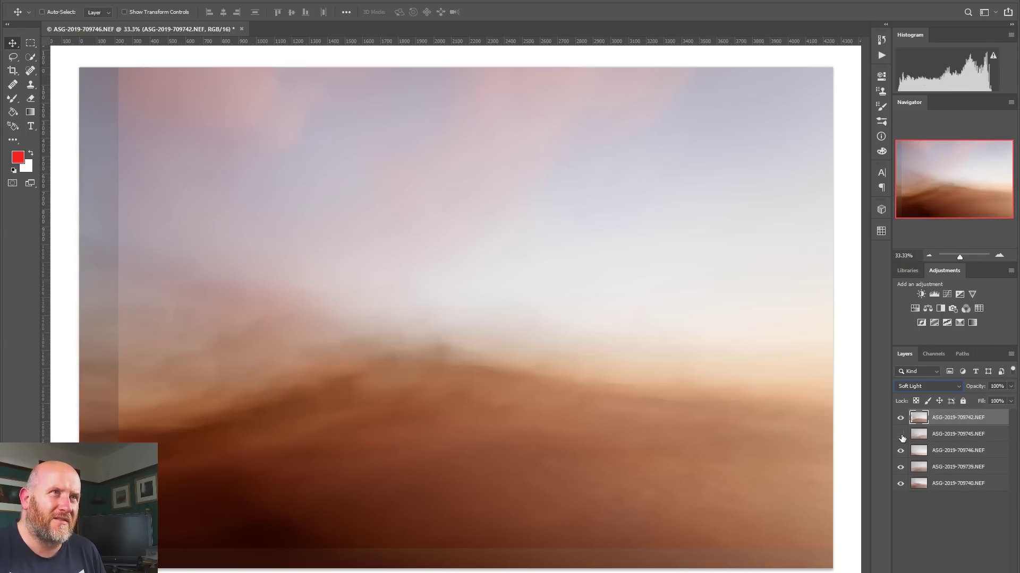
{"action": "left_click", "coordinate": [900, 435]}
{"action": "left_click", "coordinate": [901, 451]}
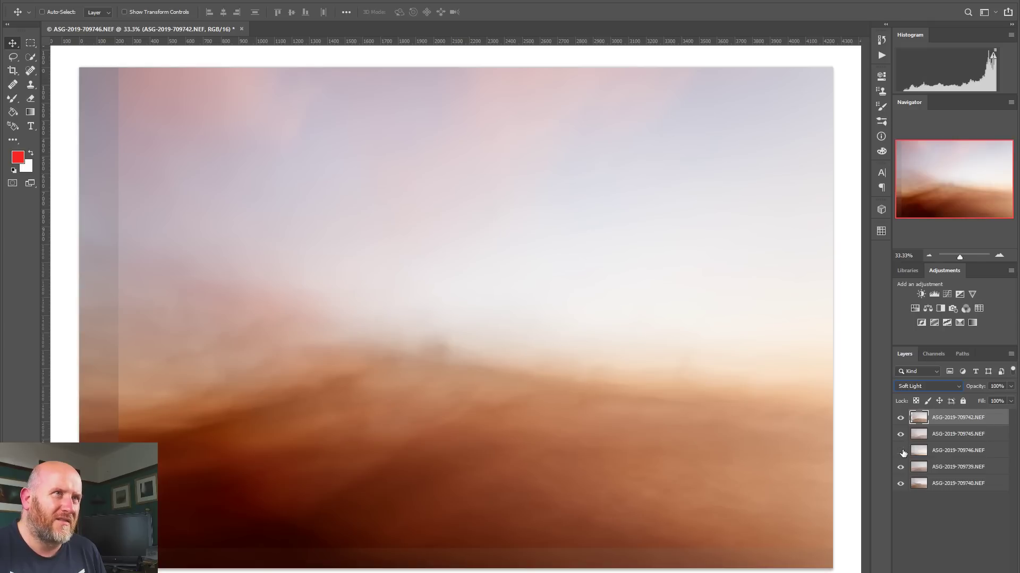
{"action": "left_click", "coordinate": [902, 451]}
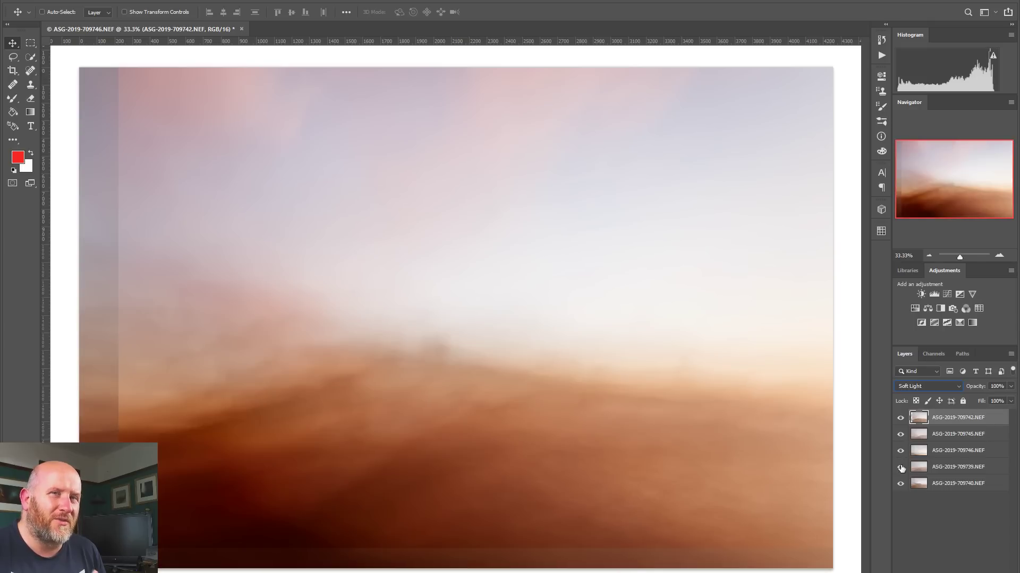
{"action": "left_click", "coordinate": [901, 467]}
{"action": "left_click", "coordinate": [901, 467]}
{"action": "left_click", "coordinate": [901, 483]}
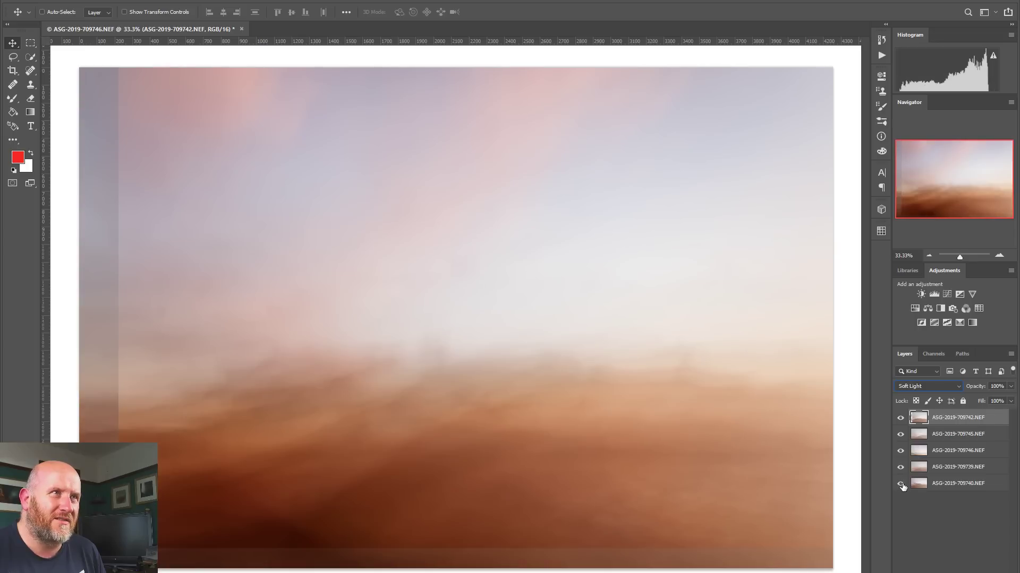
{"action": "left_click", "coordinate": [901, 484]}
Move the ASG-2019-709742.NEF layer directly beneath the ASG-2019-709745.NEF layer and nudge its image slightly upward
{"action": "left_click", "coordinate": [900, 418]}
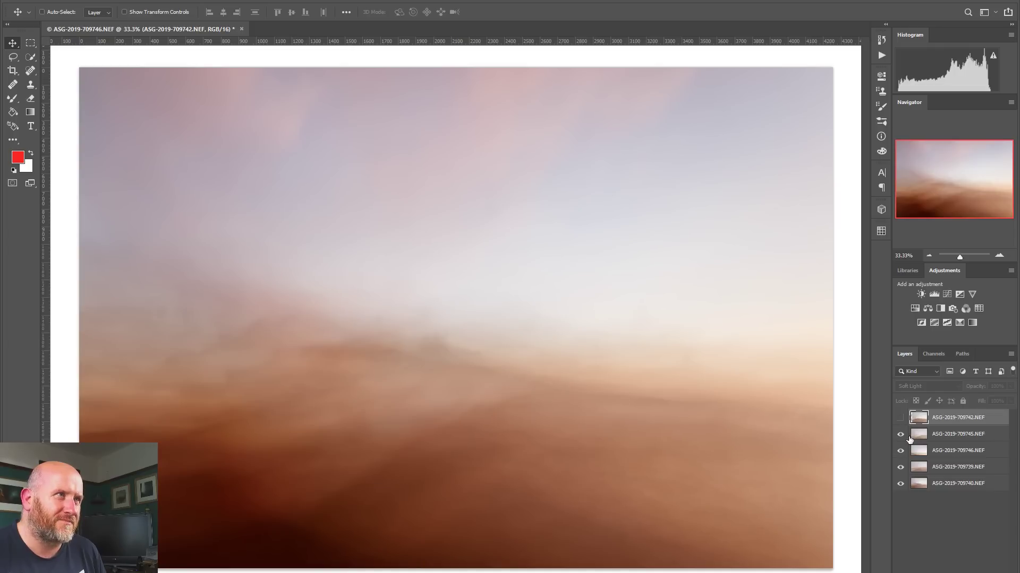
{"action": "left_click_drag", "start_coordinate": [947, 420], "coordinate": [937, 437]}
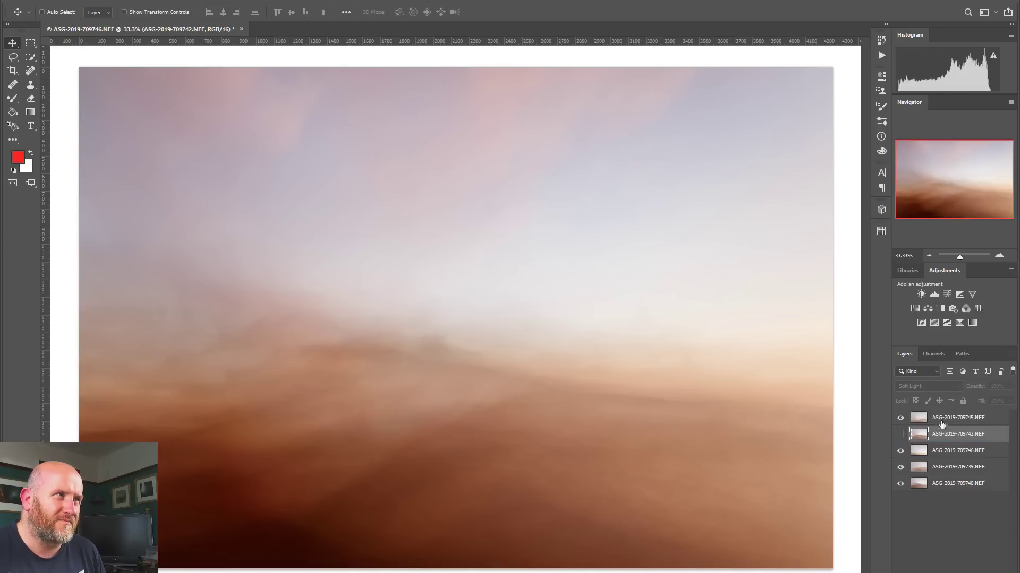
{"action": "left_click", "coordinate": [900, 418]}
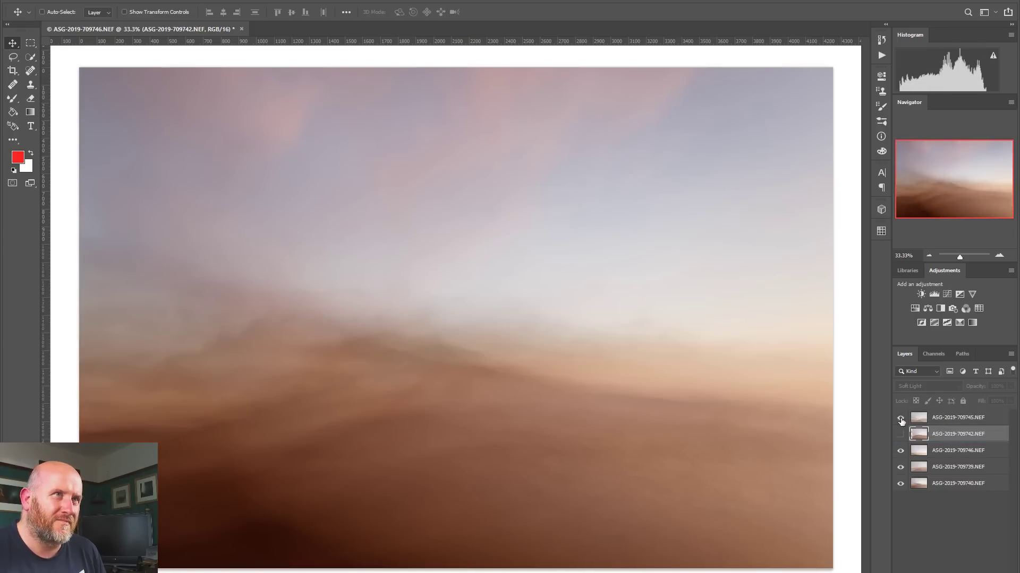
{"action": "left_click", "coordinate": [900, 420]}
{"action": "left_click", "coordinate": [900, 434]}
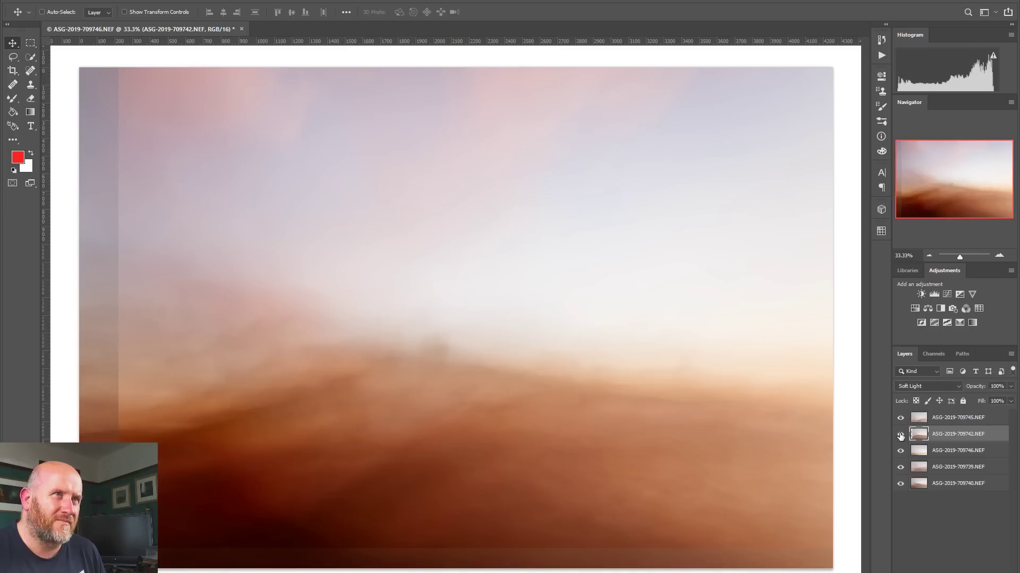
{"action": "mouse_move", "coordinate": [624, 431]}
{"action": "left_mouse_down"}
{"action": "mouse_move", "coordinate": [619, 416]}
{"action": "mouse_move", "coordinate": [632, 415]}
{"action": "mouse_move", "coordinate": [636, 479]}
{"action": "mouse_move", "coordinate": [643, 400]}
{"action": "mouse_move", "coordinate": [636, 433]}
{"action": "mouse_move", "coordinate": [639, 422]}
{"action": "left_mouse_up"}
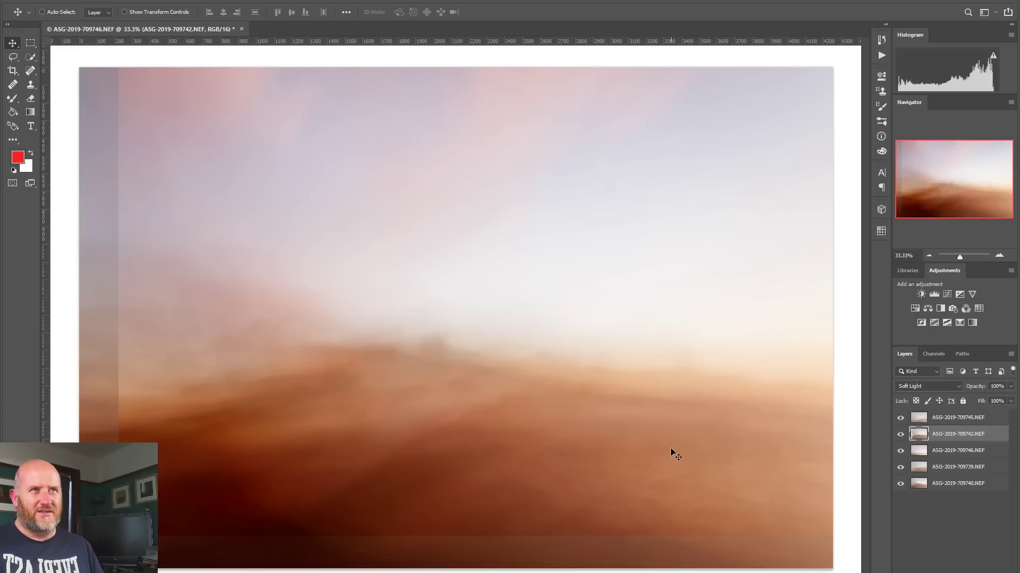
Examine the individual effect of the 709746, 709745, 709739 and 709740 layers by toggling each one's visibility
{"action": "left_click", "coordinate": [899, 452]}
{"action": "left_click", "coordinate": [899, 452]}
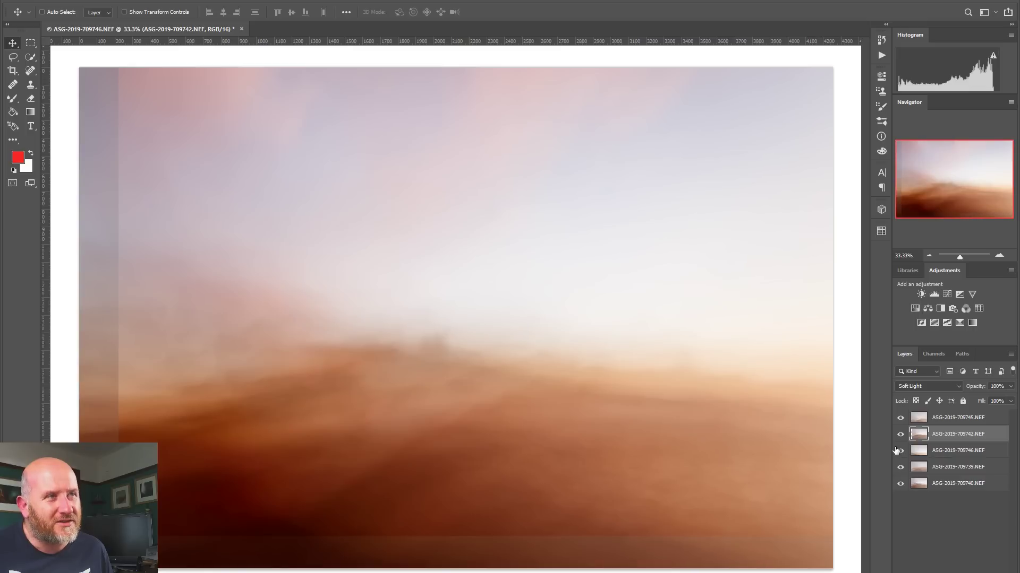
{"action": "left_click", "coordinate": [902, 419]}
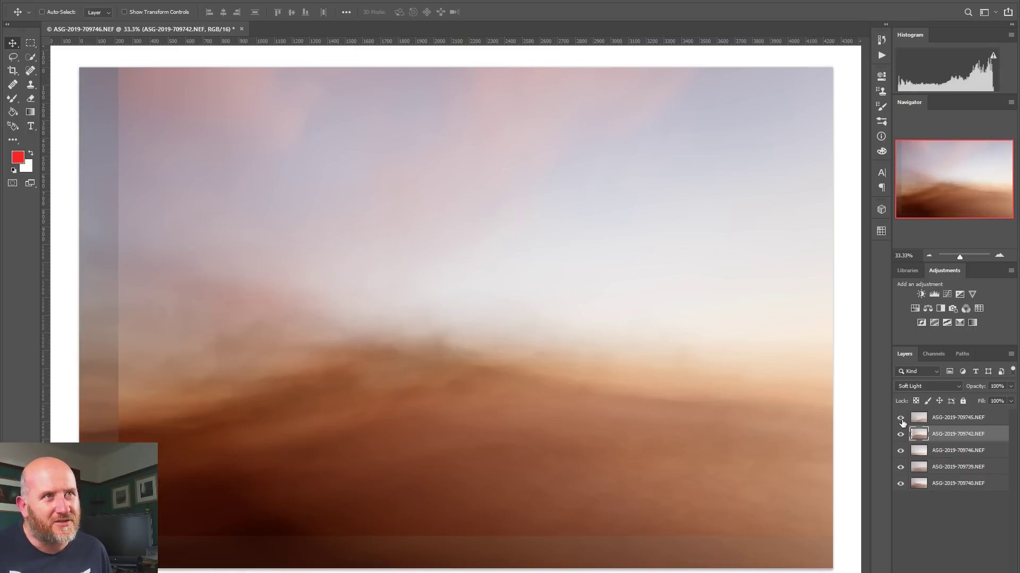
{"action": "left_click", "coordinate": [900, 419]}
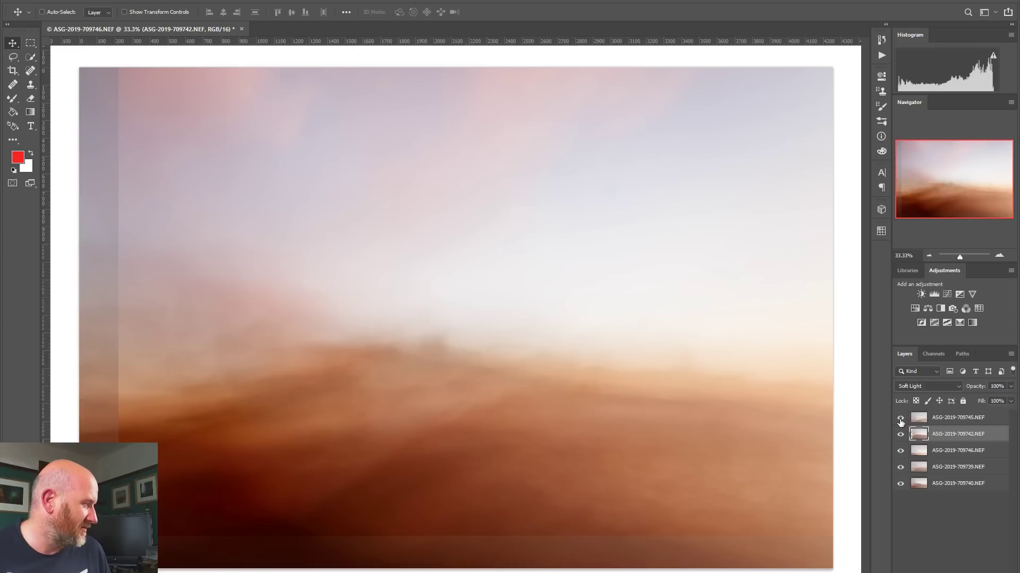
{"action": "left_click", "coordinate": [901, 468]}
{"action": "left_click", "coordinate": [901, 468]}
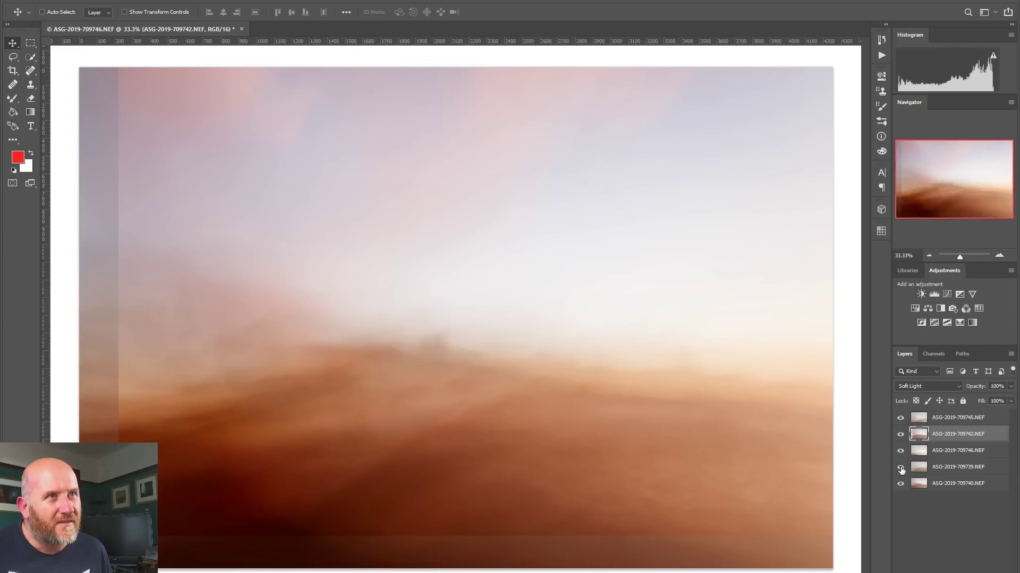
{"action": "left_click", "coordinate": [899, 484]}
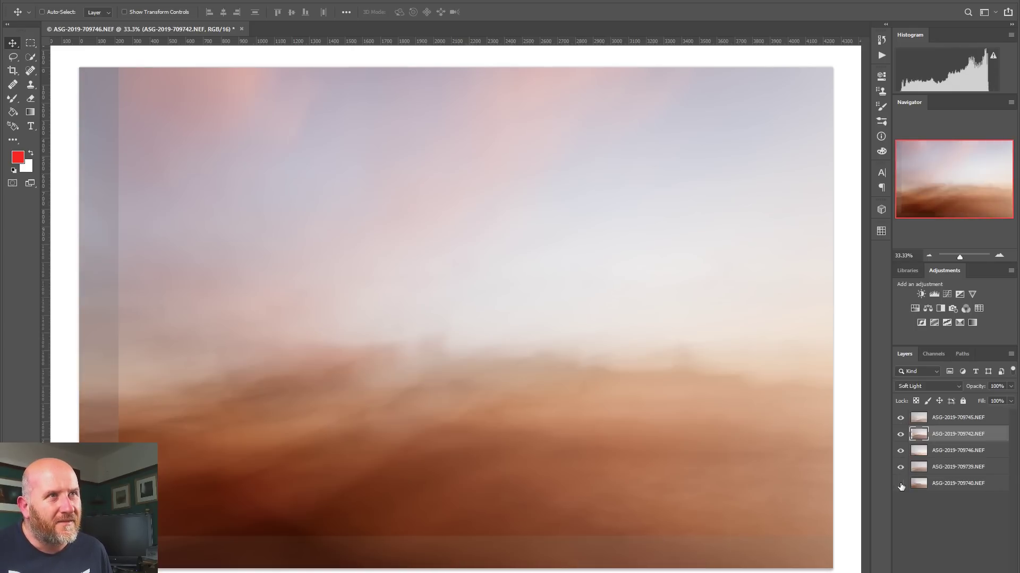
{"action": "left_click", "coordinate": [900, 484]}
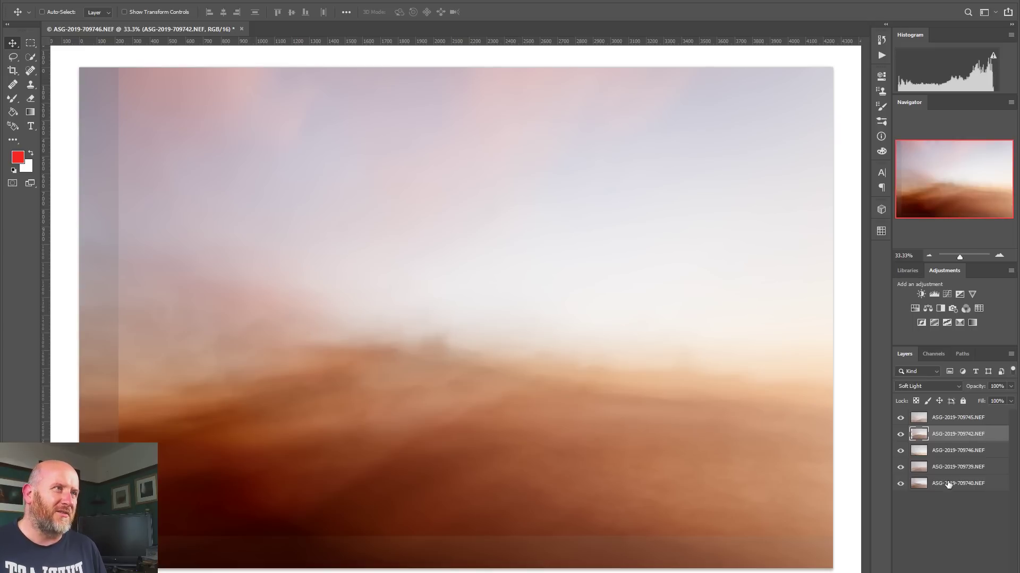
Shift the ASG-2019-709740.NEF layer slightly right and downward, comparing the image with and without it
{"action": "left_click", "coordinate": [948, 485]}
{"action": "mouse_move", "coordinate": [664, 437]}
{"action": "left_mouse_down"}
{"action": "mouse_move", "coordinate": [655, 413]}
{"action": "mouse_move", "coordinate": [653, 456]}
{"action": "mouse_move", "coordinate": [667, 400]}
{"action": "mouse_move", "coordinate": [655, 454]}
{"action": "mouse_move", "coordinate": [661, 439]}
{"action": "left_mouse_up"}
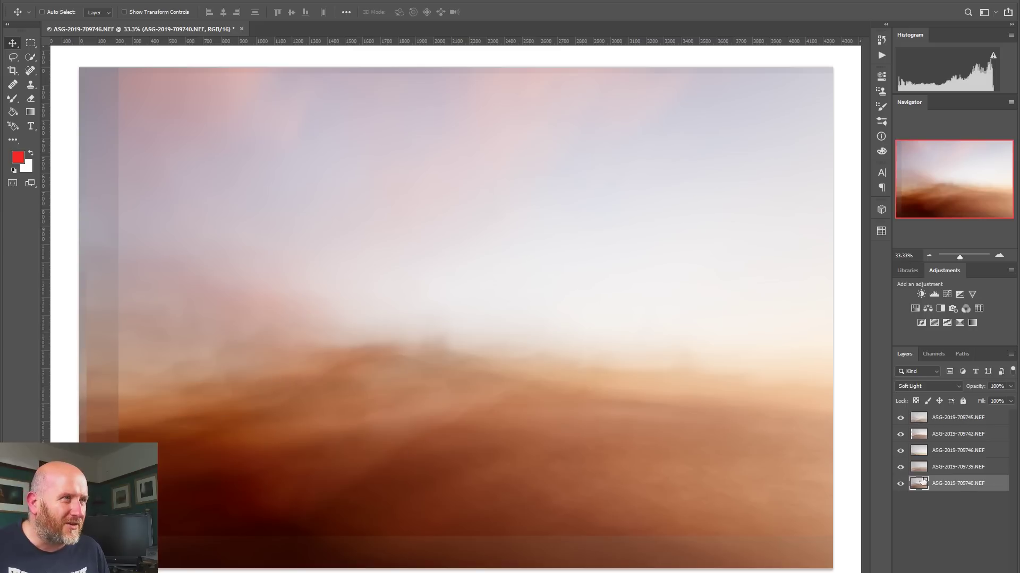
{"action": "left_click", "coordinate": [900, 485]}
{"action": "left_click", "coordinate": [901, 484]}
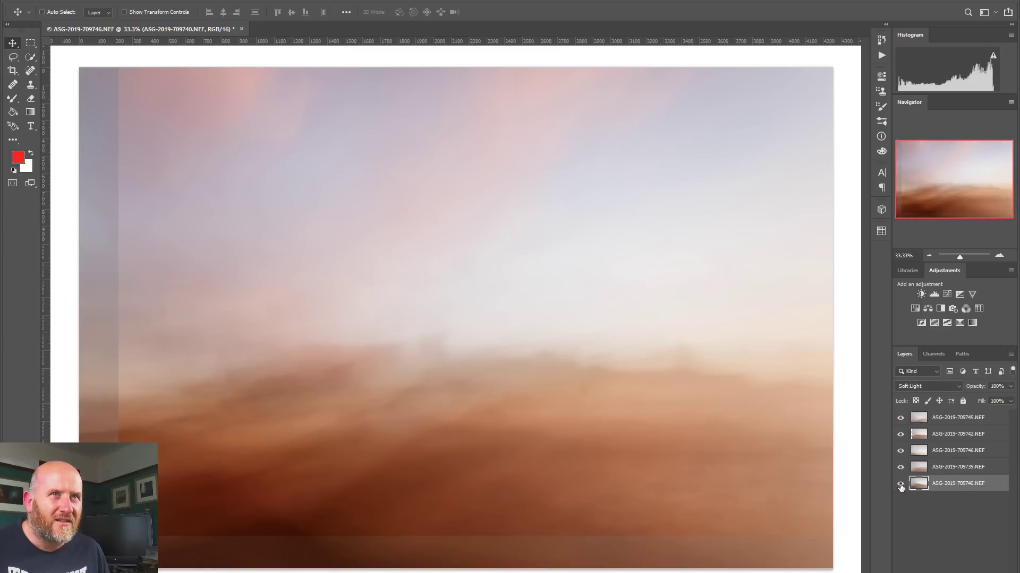
{"action": "left_click", "coordinate": [901, 484]}
{"action": "left_click", "coordinate": [900, 485]}
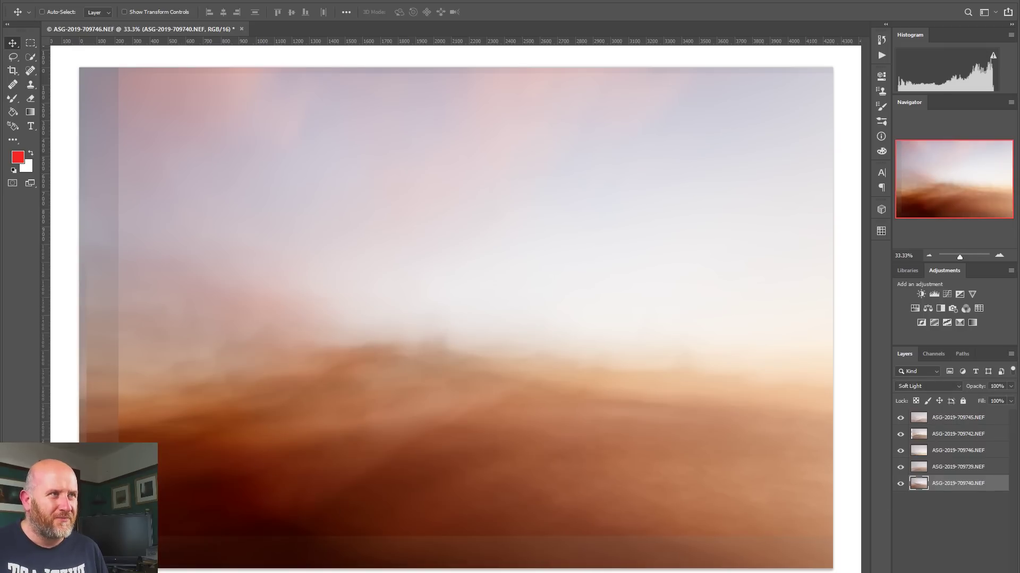
{"action": "left_click", "coordinate": [900, 484]}
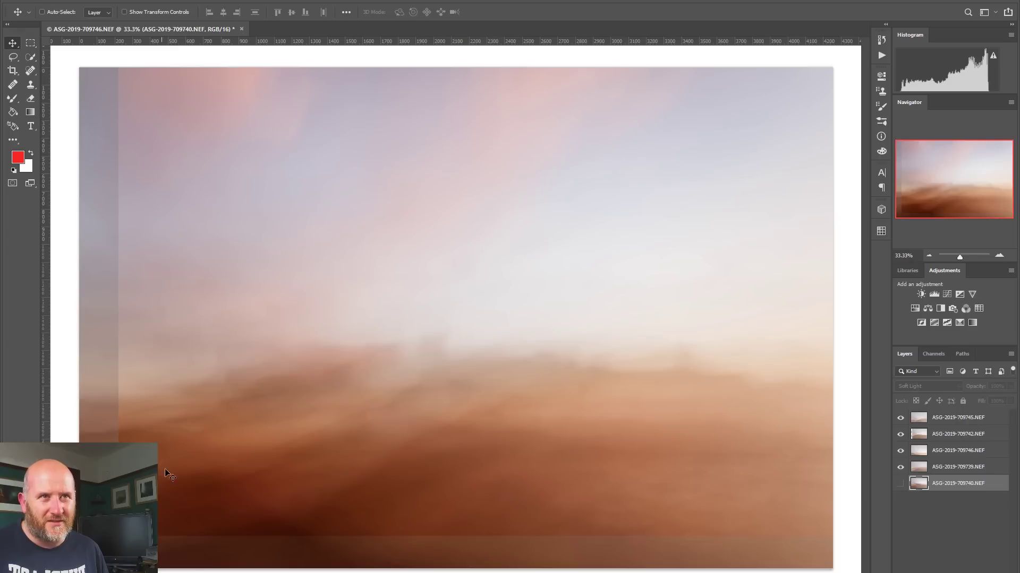
{"action": "left_click", "coordinate": [900, 483]}
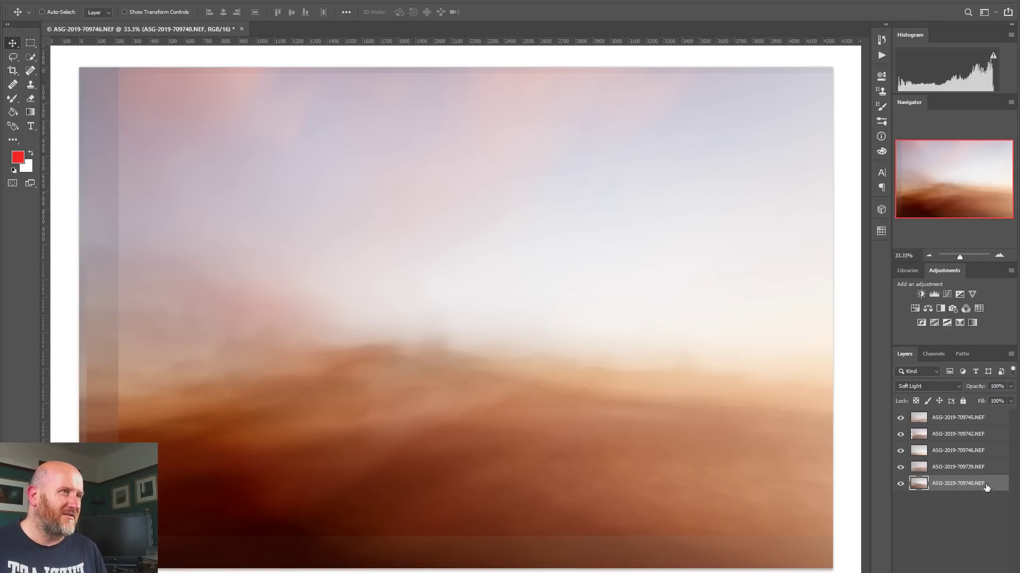
Add a layer mask to the ASG-2019-709740.NEF layer and draw white-to-black gradients that mask out its lower-left corner
{"action": "left_click", "coordinate": [947, 572]}
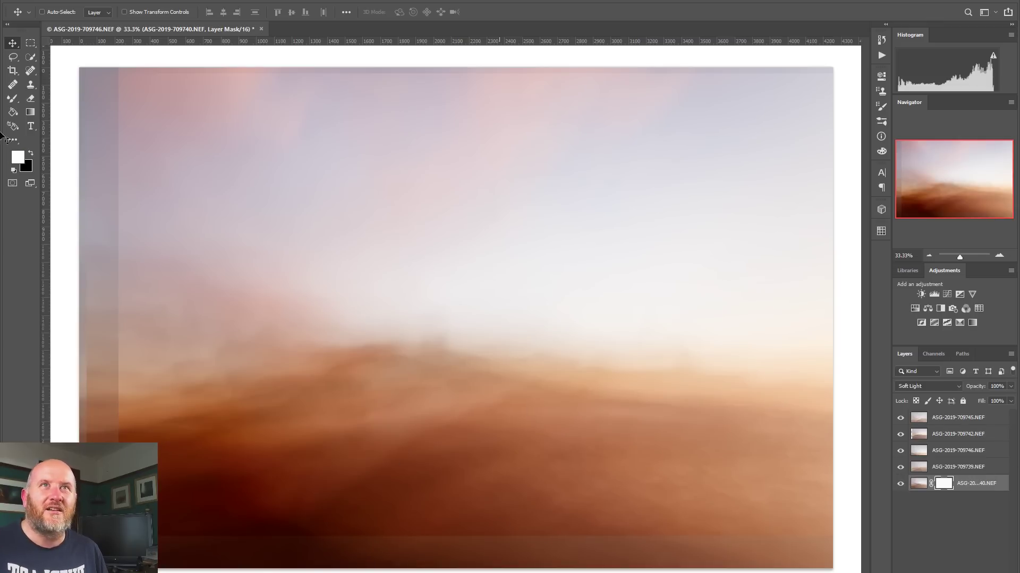
{"action": "left_click", "coordinate": [29, 112]}
{"action": "left_click_drag", "start_coordinate": [173, 524], "coordinate": [326, 402]}
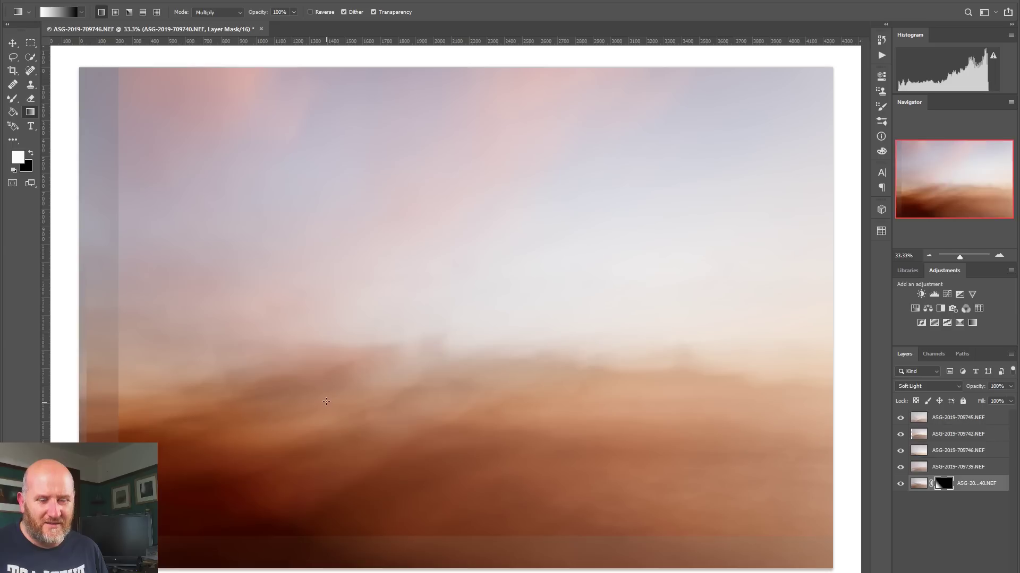
{"action": "key", "text": "ctrl+z"}
{"action": "left_click_drag", "start_coordinate": [319, 406], "coordinate": [145, 522]}
{"action": "left_click_drag", "start_coordinate": [285, 418], "coordinate": [276, 561]}
{"action": "left_click_drag", "start_coordinate": [333, 400], "coordinate": [234, 513]}
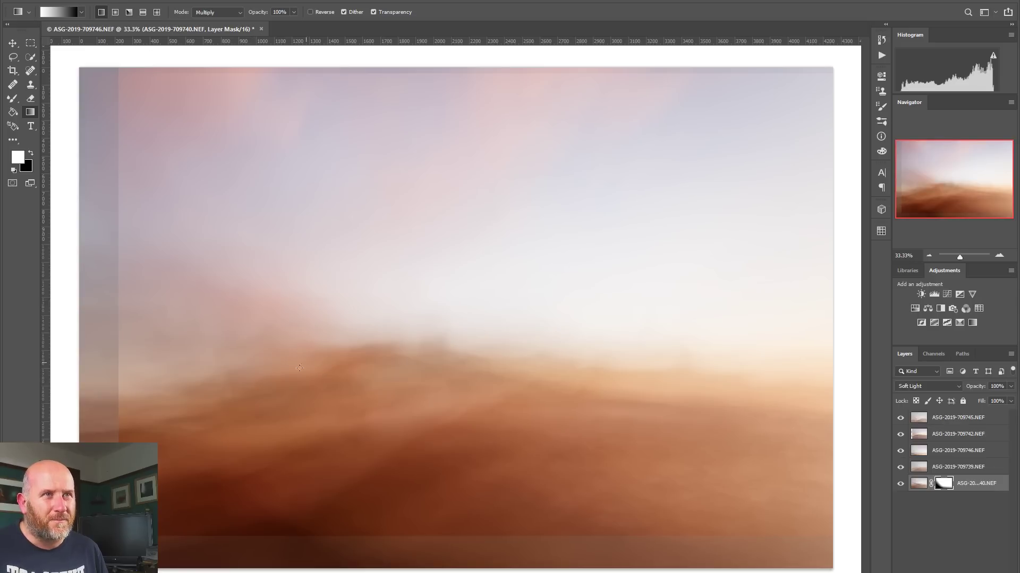
{"action": "left_click_drag", "start_coordinate": [331, 356], "coordinate": [183, 517]}
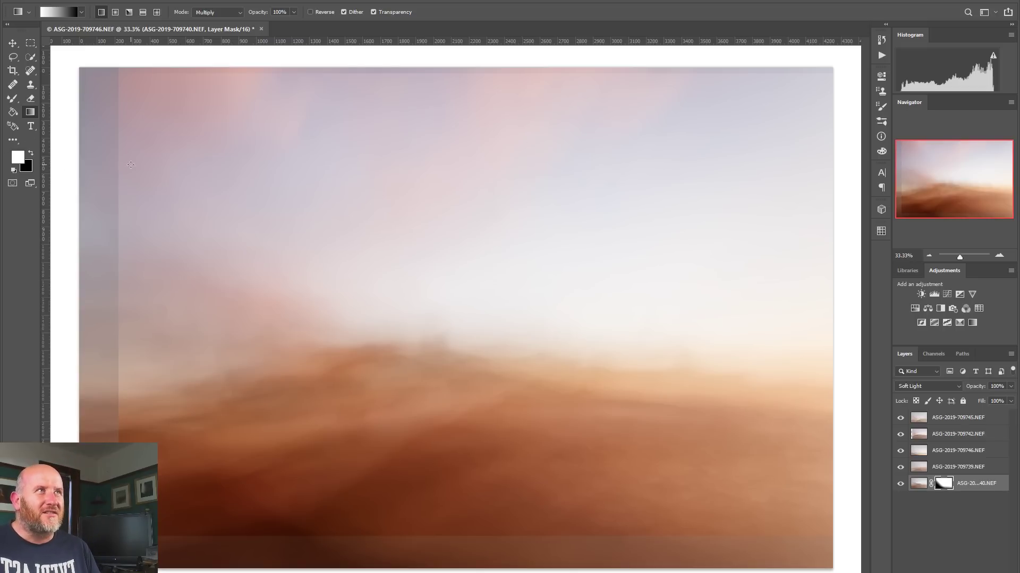
Examine what the masked bottom layer and the 709739 and 709746 layers contribute by hiding and showing each in turn
{"action": "left_click", "coordinate": [901, 484]}
{"action": "left_click", "coordinate": [901, 483]}
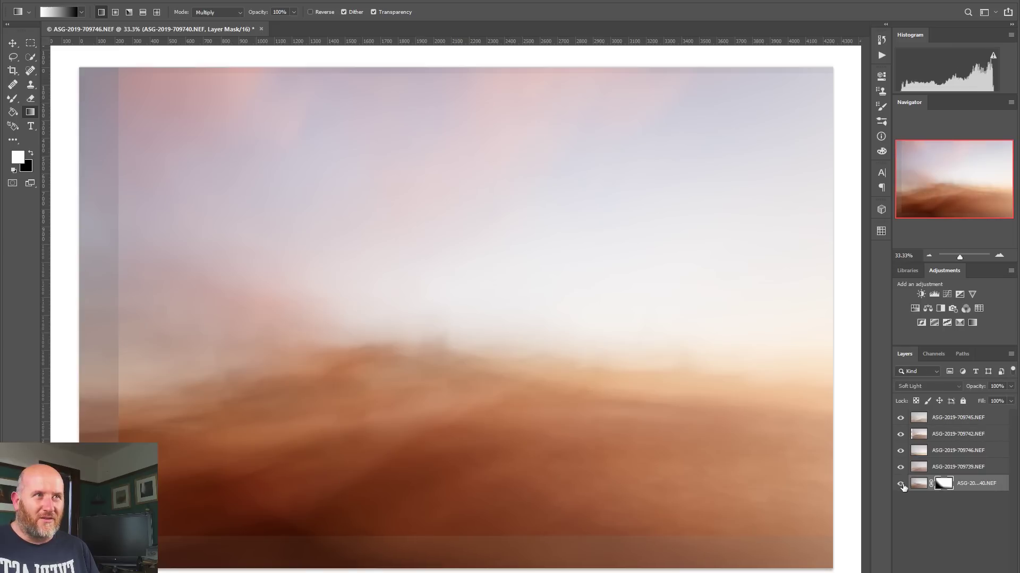
{"action": "left_click", "coordinate": [901, 468]}
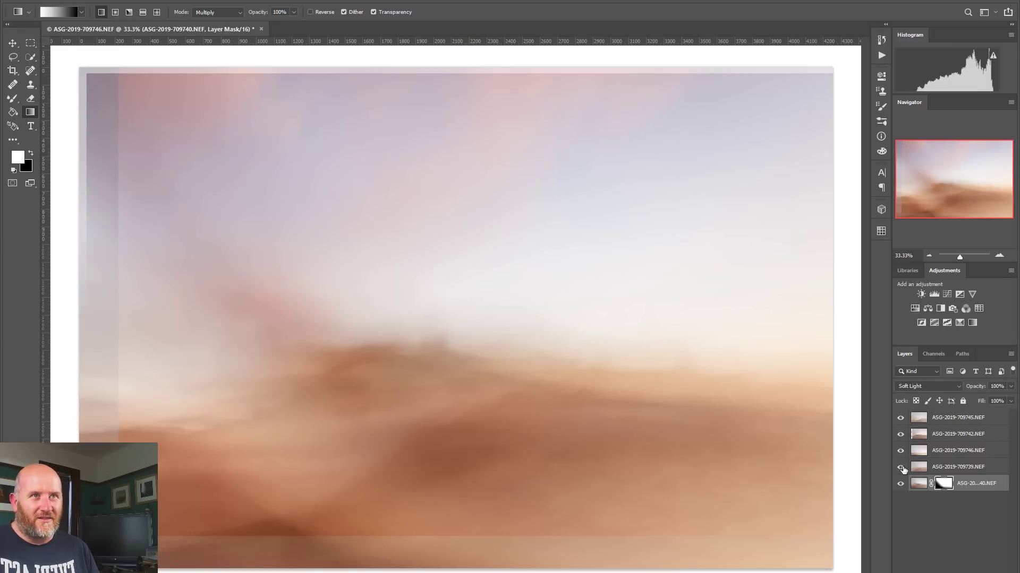
{"action": "left_click", "coordinate": [901, 467]}
{"action": "left_click", "coordinate": [901, 451]}
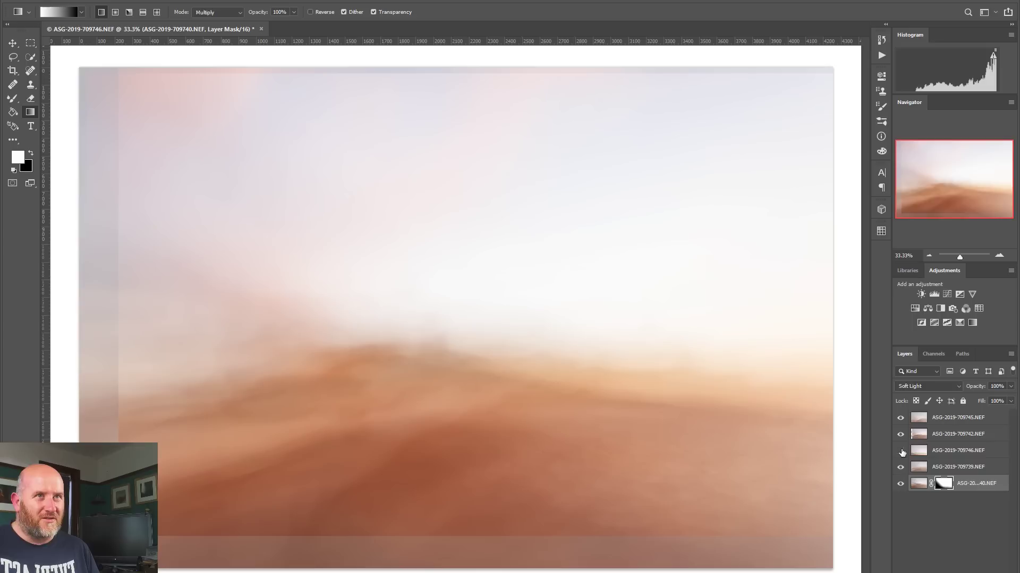
{"action": "left_click", "coordinate": [902, 450]}
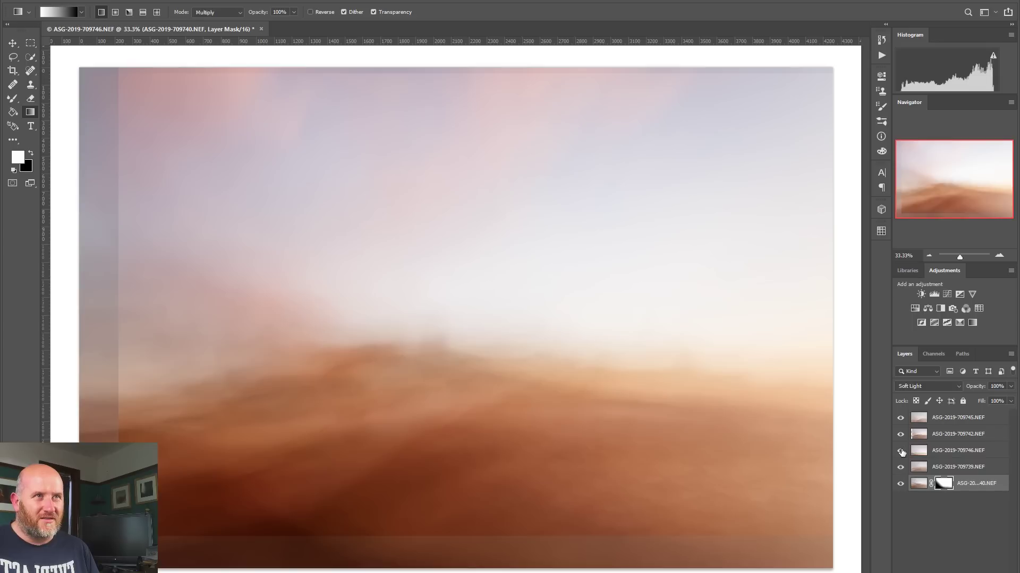
{"action": "left_click", "coordinate": [901, 451]}
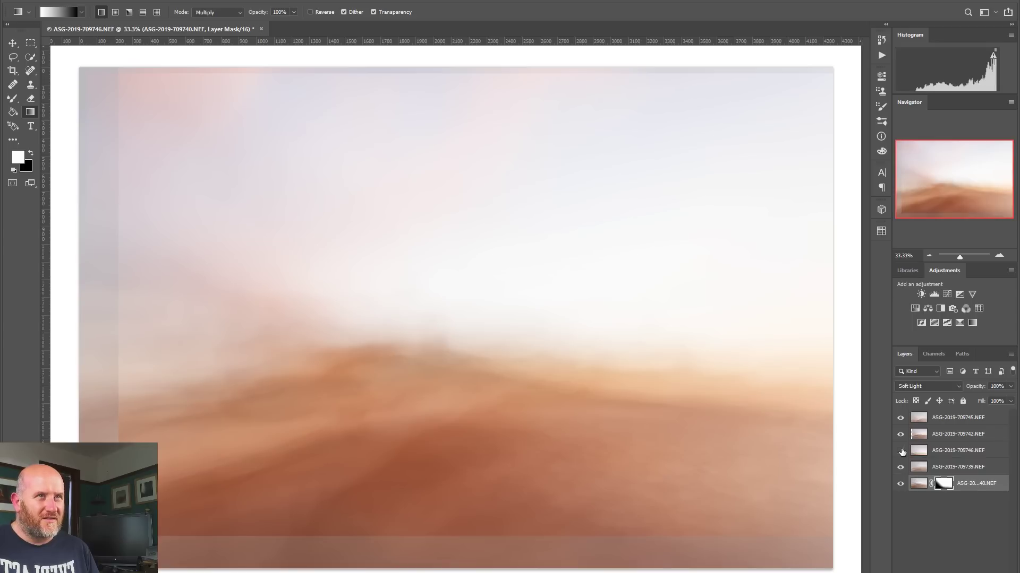
{"action": "left_click", "coordinate": [901, 451]}
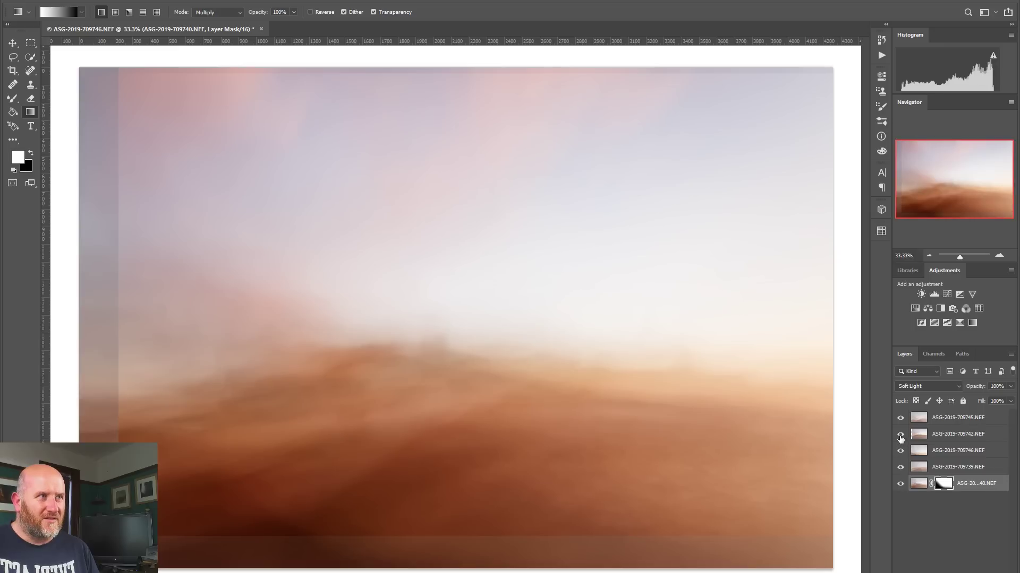
Compare the image with and without the ASG-2019-709742.NEF layer, and select that layer
{"action": "left_click", "coordinate": [900, 434]}
{"action": "left_click", "coordinate": [900, 434]}
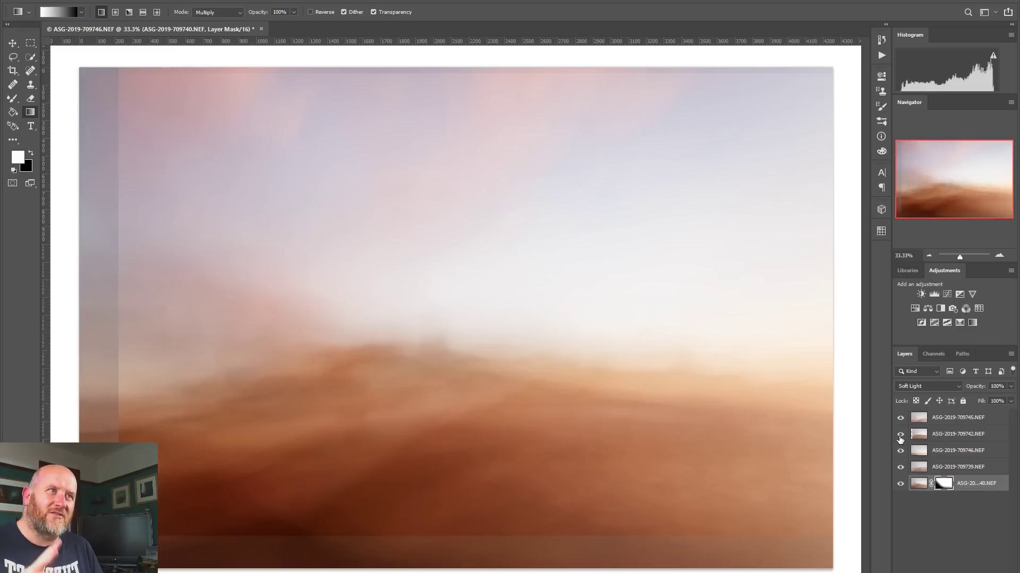
{"action": "left_click", "coordinate": [901, 435]}
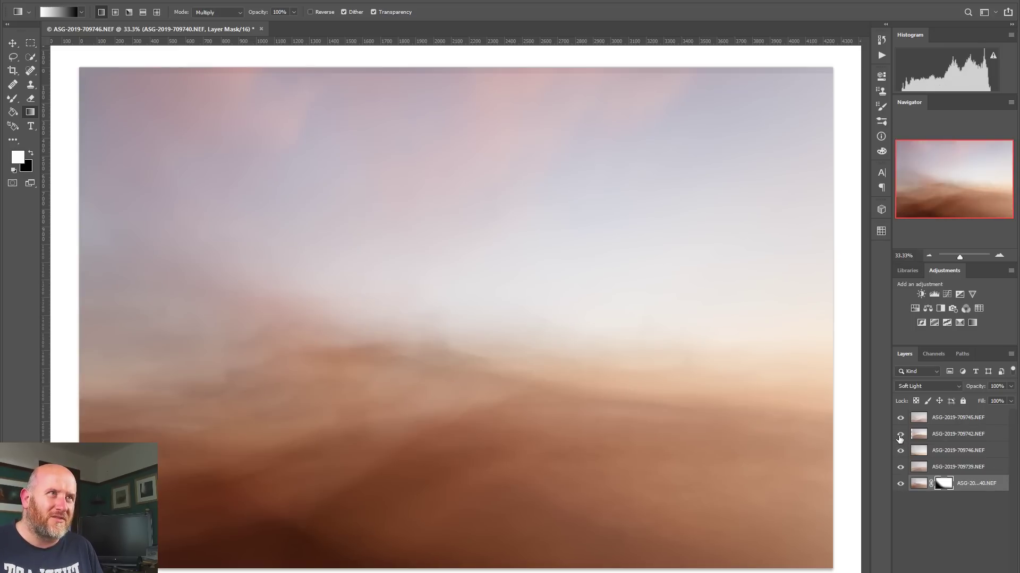
{"action": "left_click", "coordinate": [900, 435]}
{"action": "left_click", "coordinate": [943, 435]}
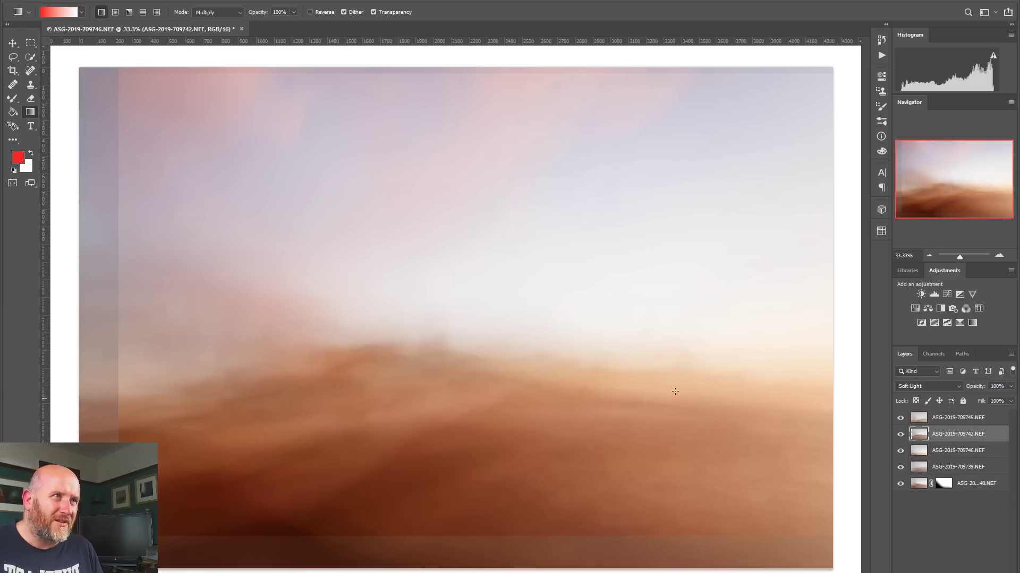
Nudge the ASG-2019-709742.NEF and ASG-2019-709745.NEF layers slightly, comparing the image with and without the latter
{"action": "left_click", "coordinate": [13, 42]}
{"action": "mouse_move", "coordinate": [551, 280]}
{"action": "left_mouse_down"}
{"action": "mouse_move", "coordinate": [547, 290]}
{"action": "mouse_move", "coordinate": [552, 277]}
{"action": "left_mouse_up"}
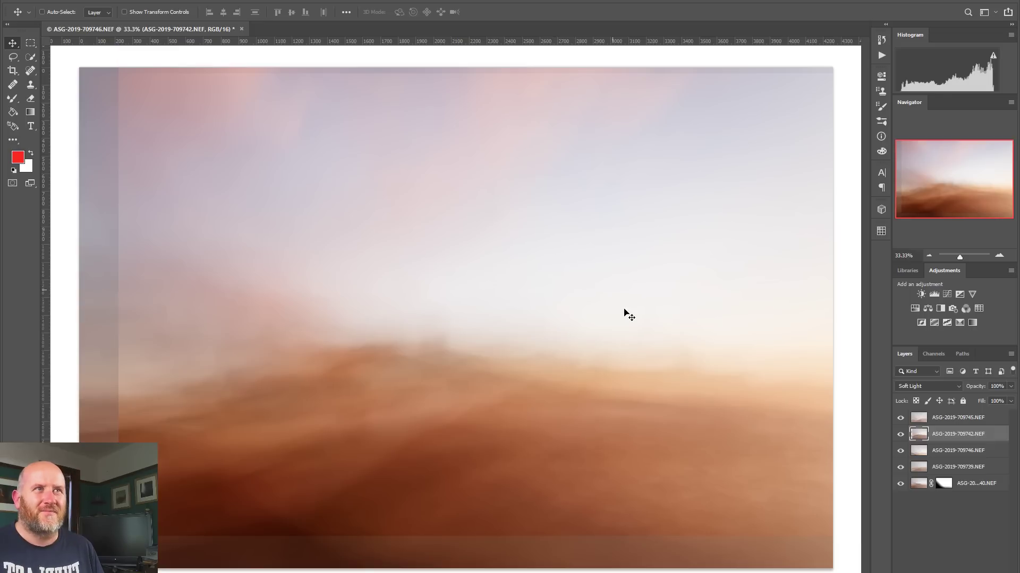
{"action": "left_click", "coordinate": [900, 418]}
{"action": "left_click", "coordinate": [900, 418]}
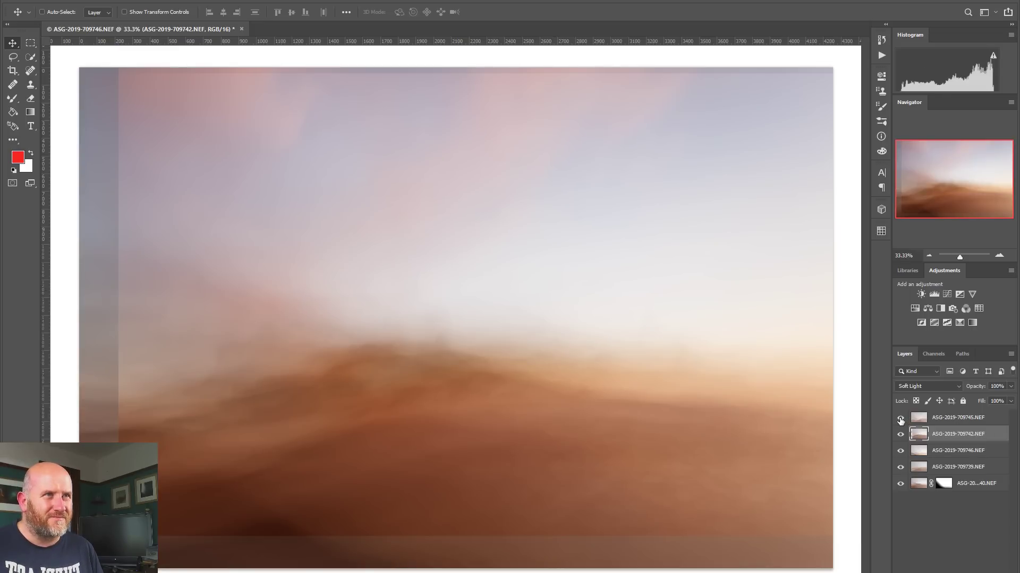
{"action": "left_click", "coordinate": [927, 418]}
{"action": "mouse_move", "coordinate": [632, 419]}
{"action": "left_mouse_down"}
{"action": "mouse_move", "coordinate": [622, 438]}
{"action": "mouse_move", "coordinate": [648, 401]}
{"action": "mouse_move", "coordinate": [633, 418]}
{"action": "left_mouse_up"}
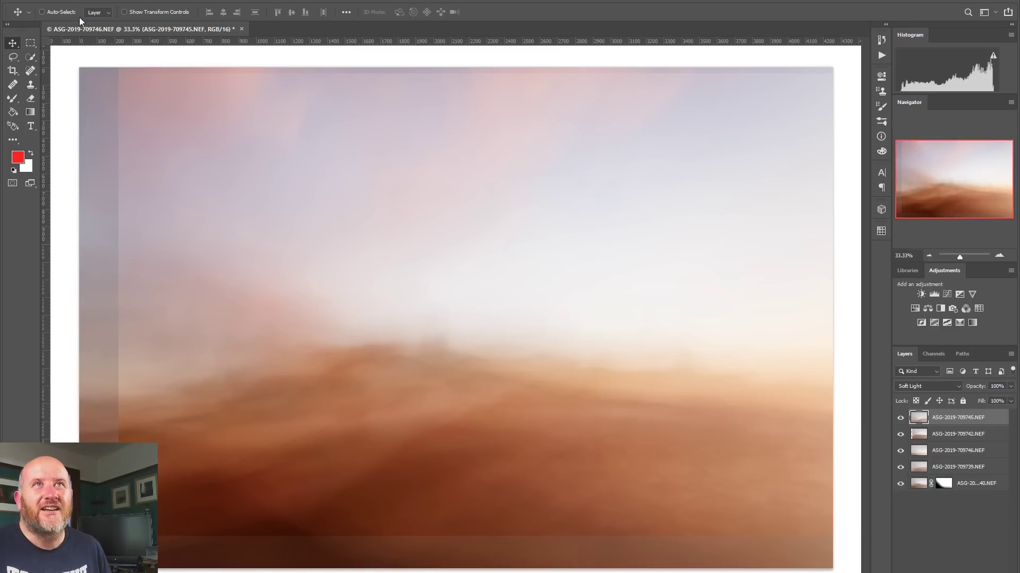
Crop the image to the 2:3 (4:6) ratio in landscape orientation, trimming off the uneven layer edges, and restore the default black and white colours
{"action": "left_click", "coordinate": [12, 70]}
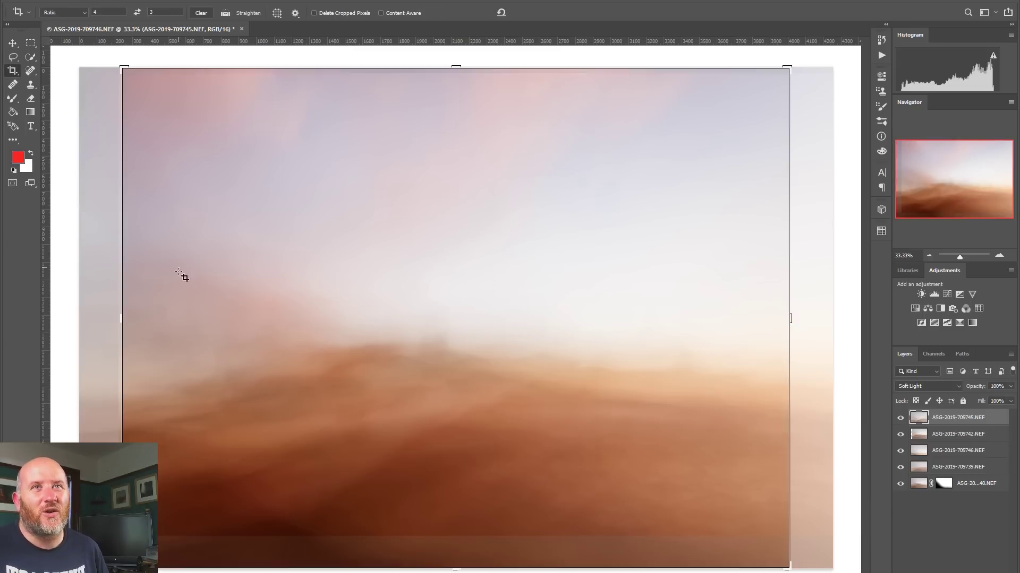
{"action": "left_click", "coordinate": [84, 14]}
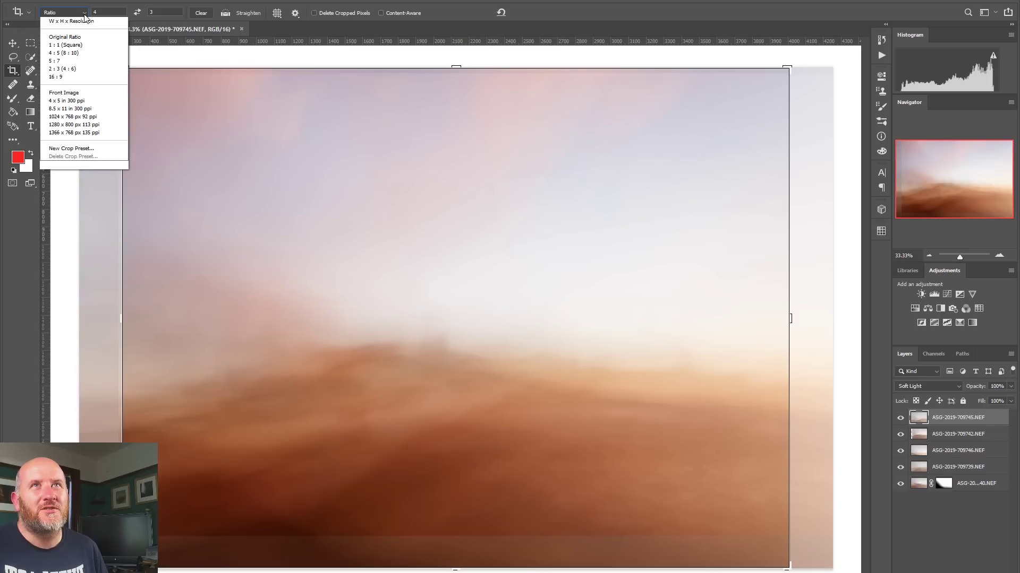
{"action": "left_click", "coordinate": [63, 77]}
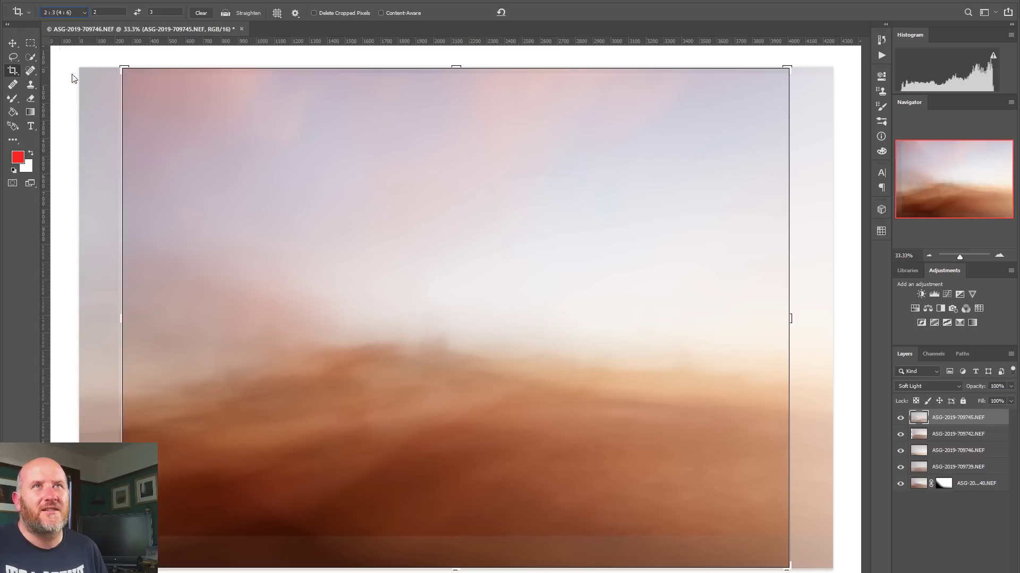
{"action": "key", "text": "x"}
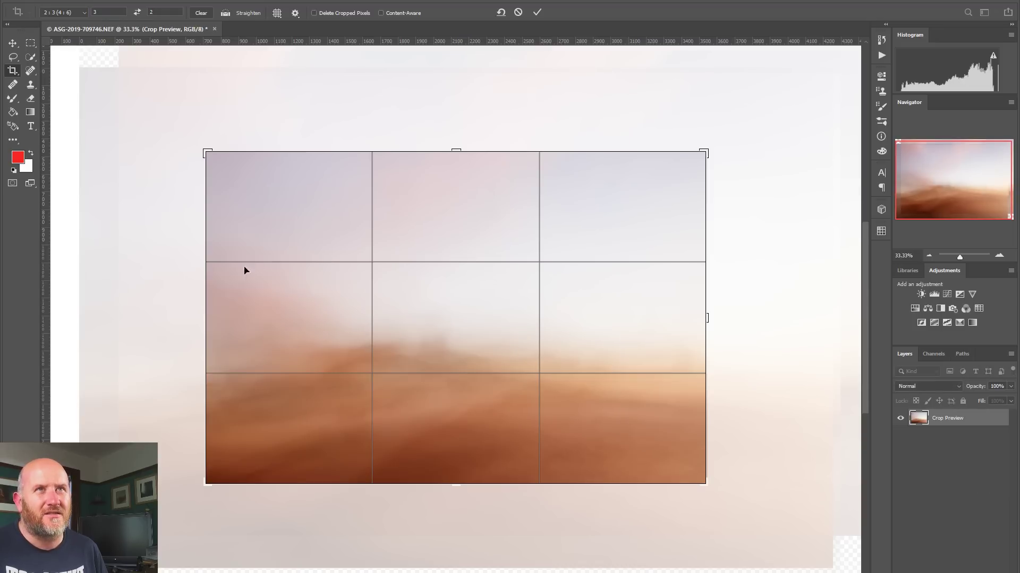
{"action": "left_click_drag", "start_coordinate": [203, 306], "coordinate": [163, 299]}
{"action": "key", "text": "ctrl+r"}
{"action": "left_click_drag", "start_coordinate": [748, 322], "coordinate": [813, 316]}
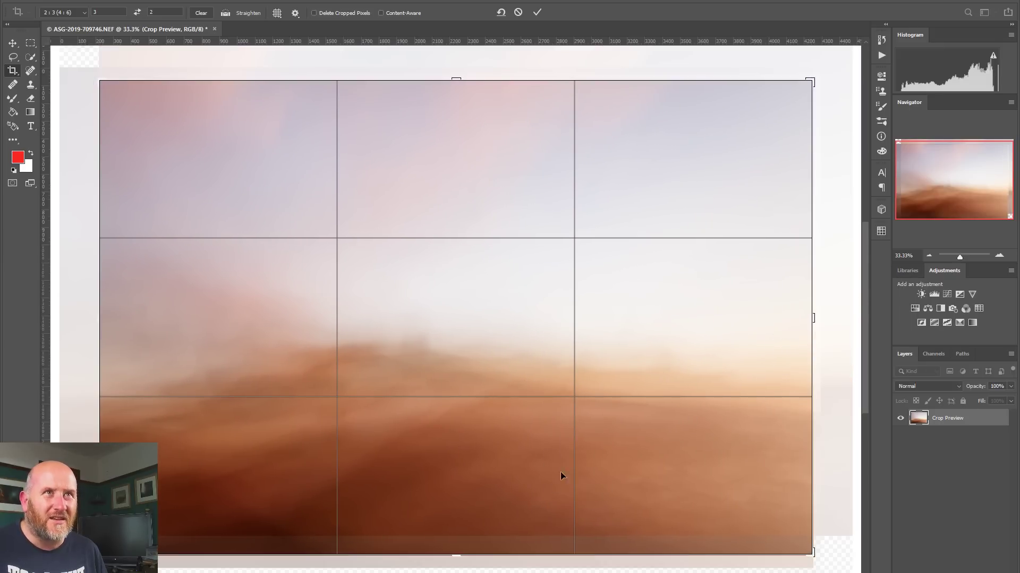
{"action": "left_click_drag", "start_coordinate": [459, 553], "coordinate": [463, 545]}
{"action": "key", "text": "ctrl+r"}
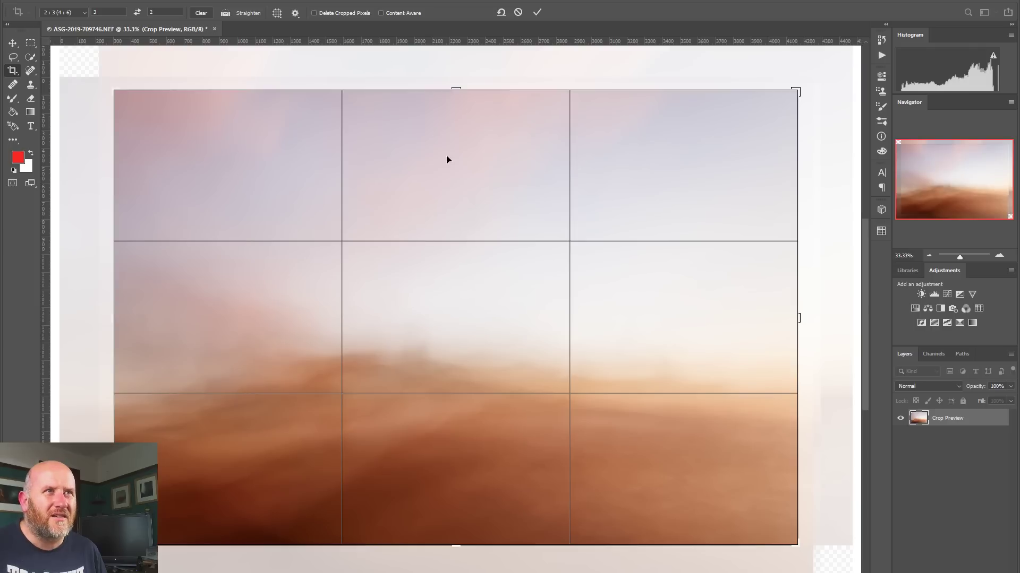
{"action": "left_click", "coordinate": [537, 11]}
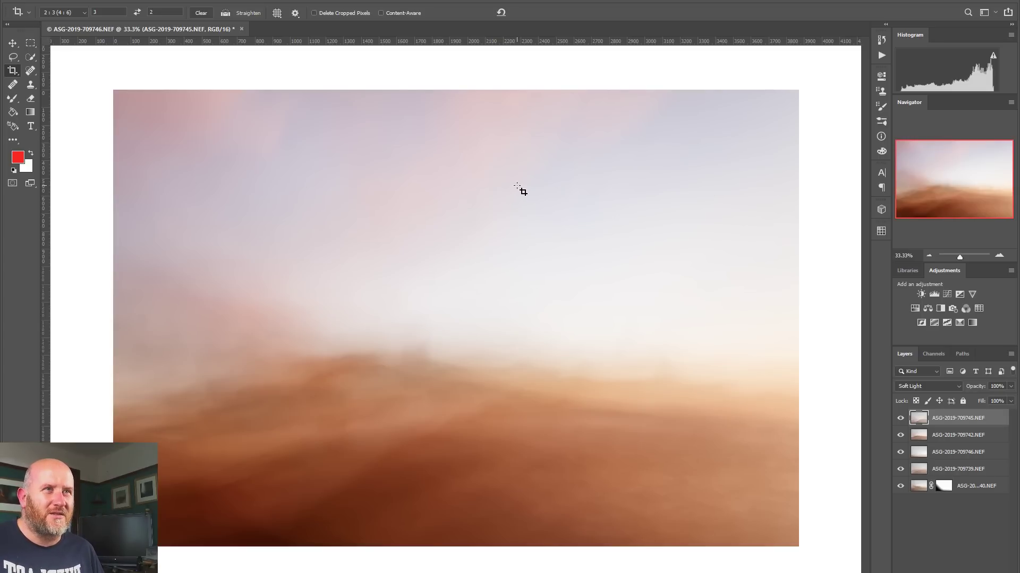
{"action": "left_click", "coordinate": [14, 170]}
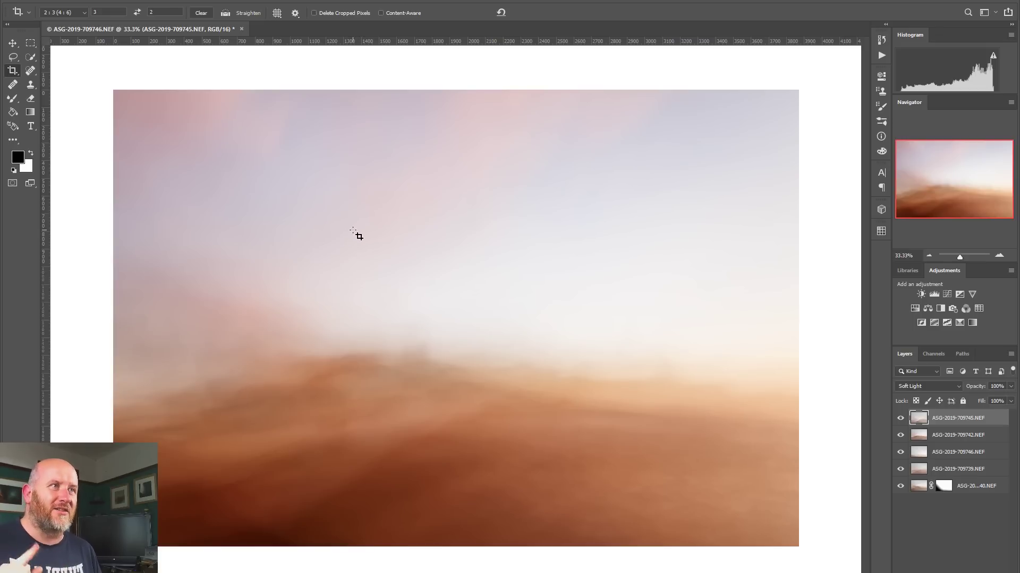
Compare the image with and without the ASG-2019-709745.NEF and ASG-2019-709742.NEF layers in turn
{"action": "left_click", "coordinate": [900, 419]}
{"action": "left_click", "coordinate": [900, 419]}
{"action": "left_click", "coordinate": [900, 418]}
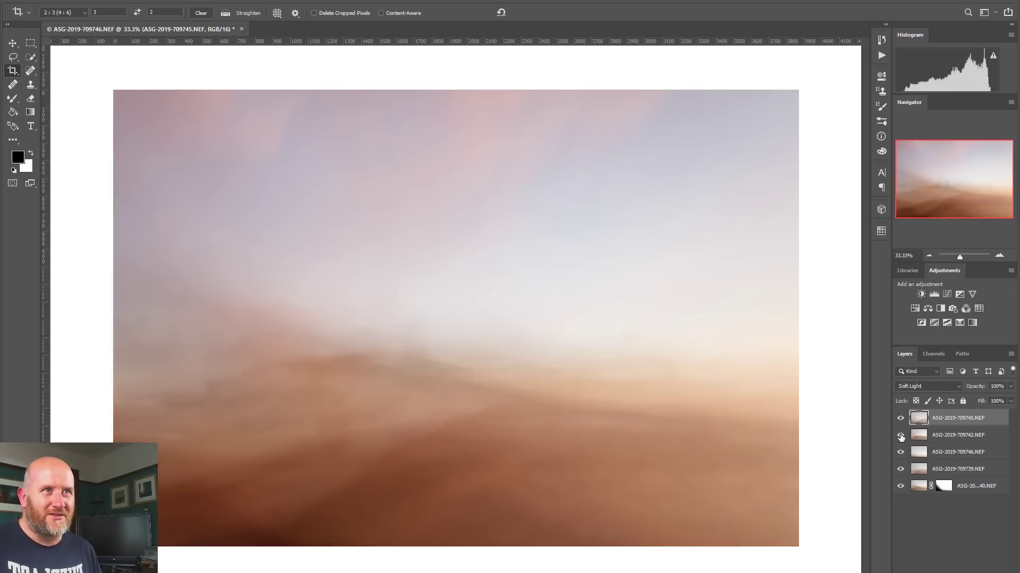
{"action": "left_click", "coordinate": [900, 436]}
{"action": "left_click", "coordinate": [900, 436]}
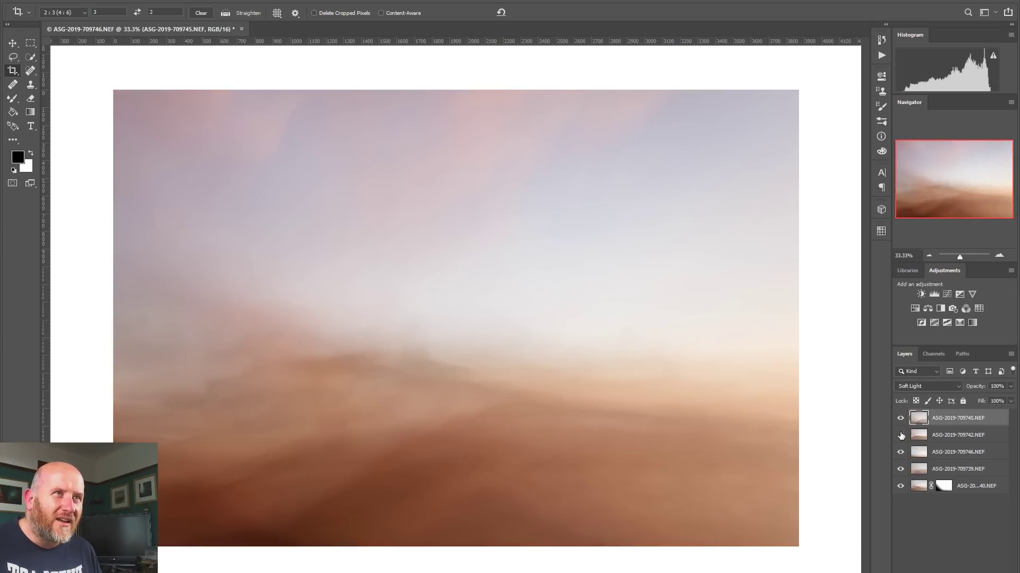
{"action": "left_click", "coordinate": [900, 435]}
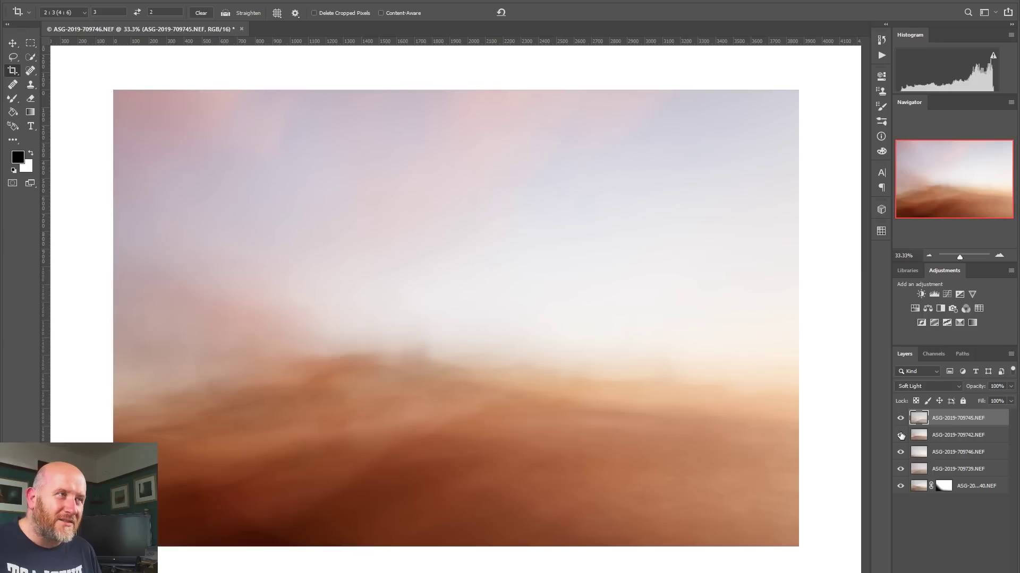
Lower the ASG-2019-709742.NEF layer's opacity to 58% and compare the image with and without it
{"action": "left_click", "coordinate": [952, 440]}
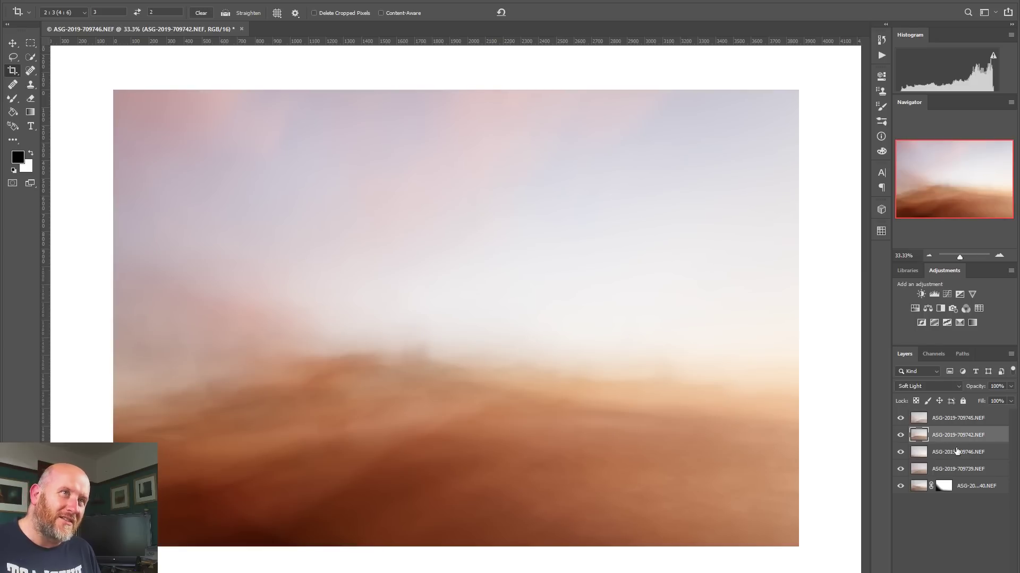
{"action": "left_click", "coordinate": [1010, 387]}
{"action": "left_click_drag", "start_coordinate": [1010, 399], "coordinate": [986, 402]}
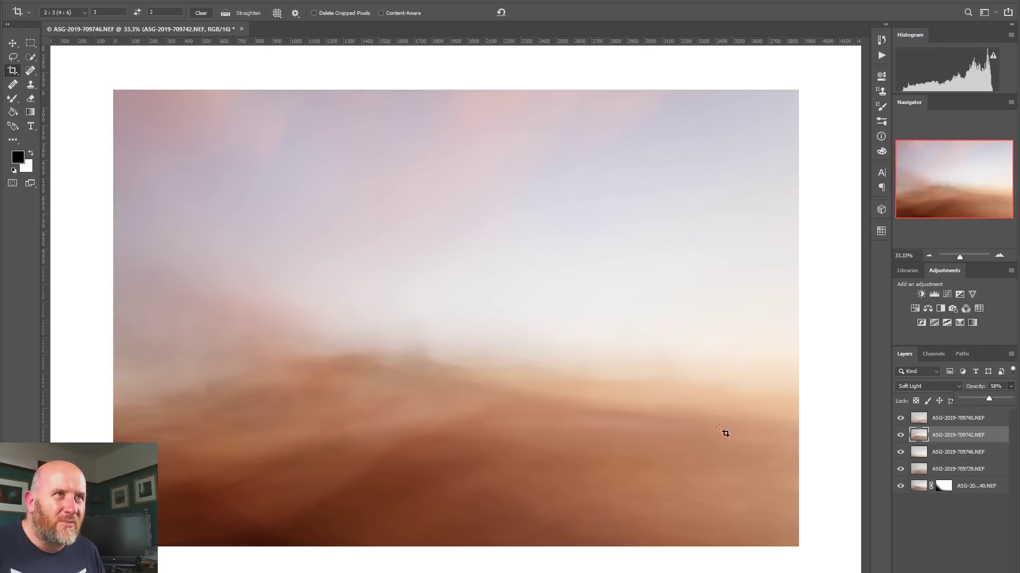
{"action": "left_click", "coordinate": [900, 435]}
{"action": "left_click", "coordinate": [901, 436]}
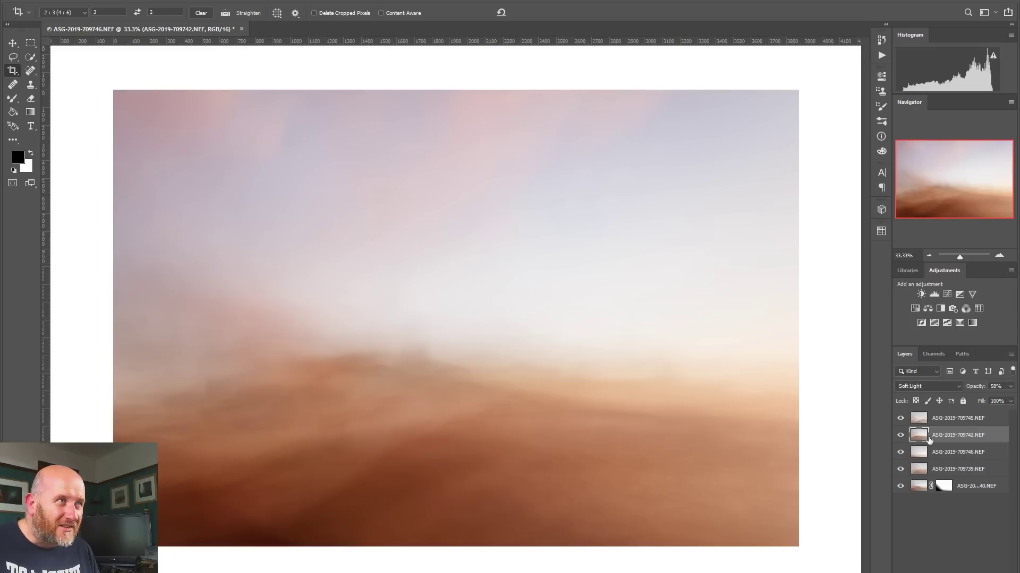
Move the ASG-2019-709742.NEF layer slightly downward and compare the image with and without it
{"action": "key", "text": "v"}
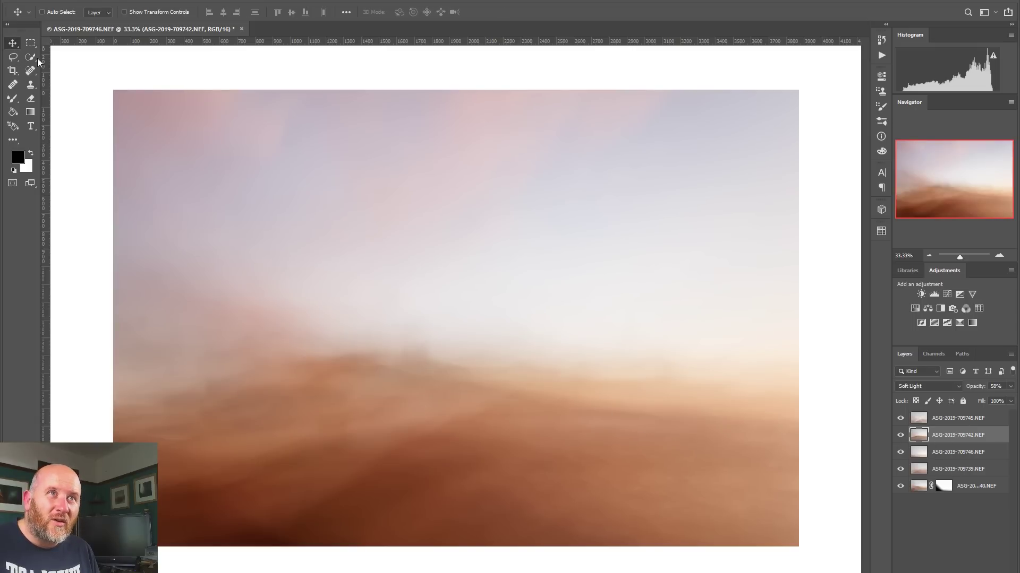
{"action": "mouse_move", "coordinate": [557, 310]}
{"action": "left_mouse_down"}
{"action": "mouse_move", "coordinate": [554, 336]}
{"action": "mouse_move", "coordinate": [556, 323]}
{"action": "left_mouse_up"}
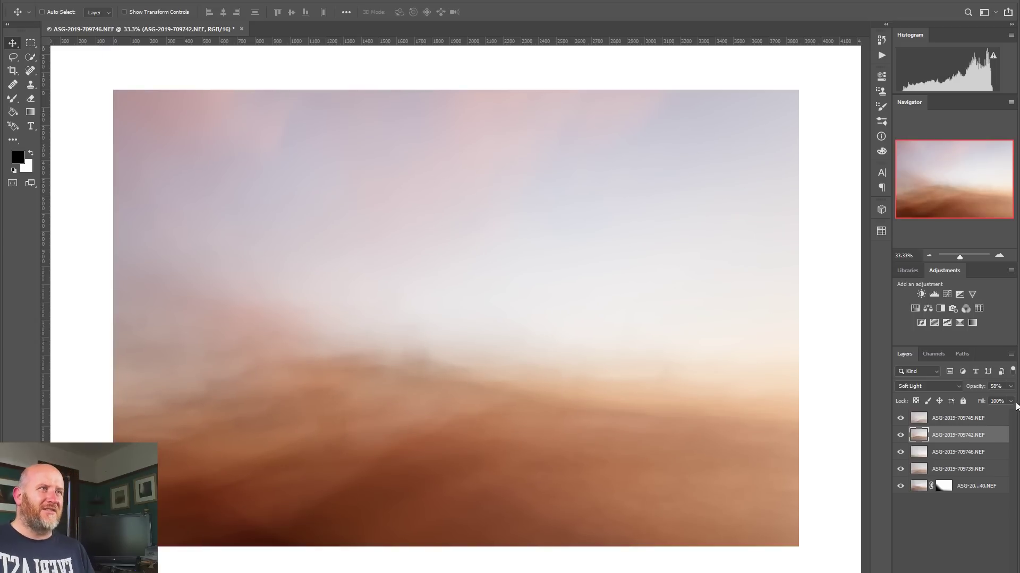
{"action": "left_click", "coordinate": [900, 436]}
{"action": "left_click", "coordinate": [901, 436]}
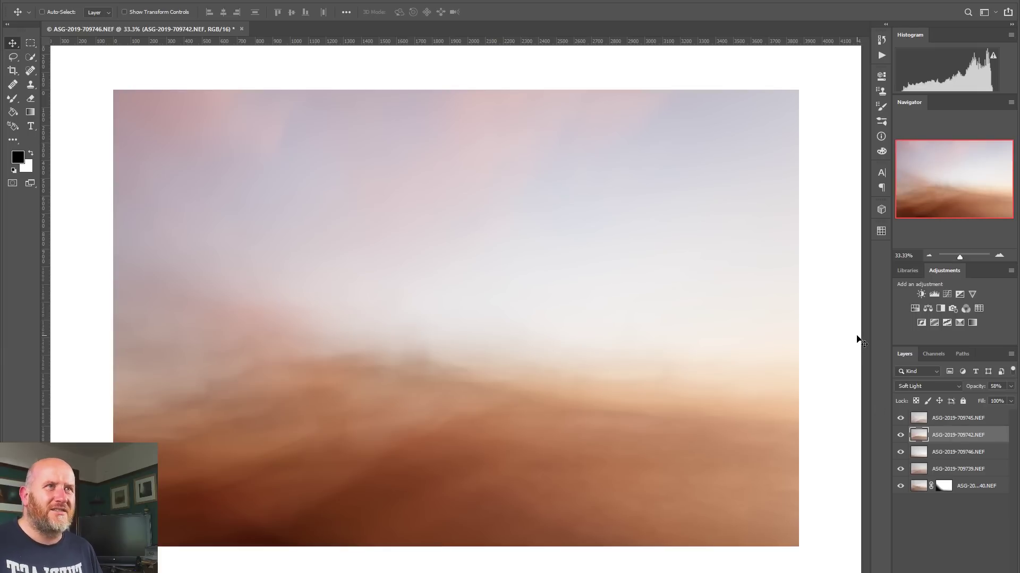
Add a Curves adjustment above the ASG-2019-709745.NEF layer and shape a gentle S-curve that brightens the highlights and darkens the shadows
{"action": "left_click", "coordinate": [963, 419]}
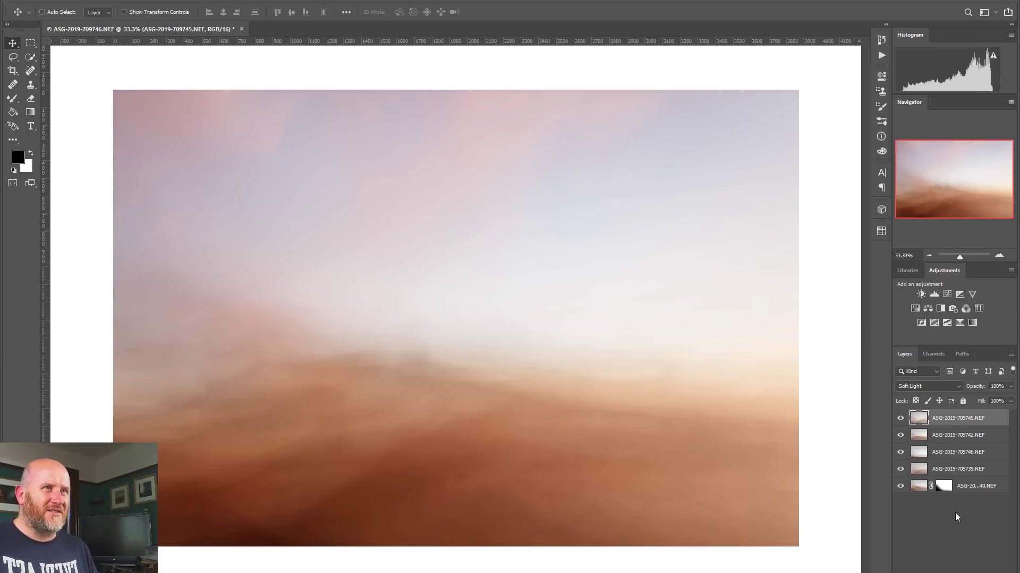
{"action": "left_click", "coordinate": [948, 294]}
{"action": "left_click_drag", "start_coordinate": [828, 156], "coordinate": [829, 151]}
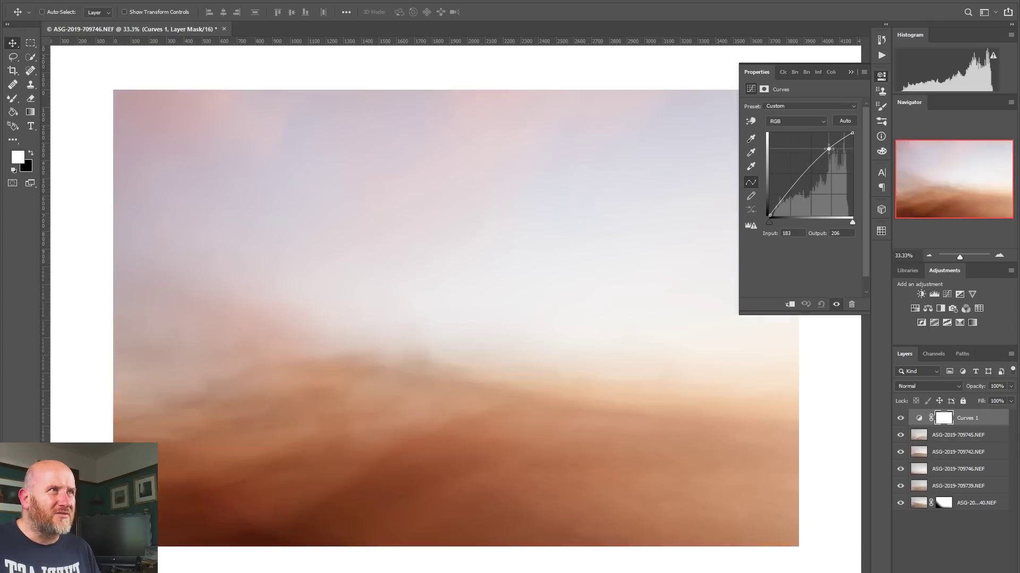
{"action": "left_click_drag", "start_coordinate": [792, 190], "coordinate": [765, 222]}
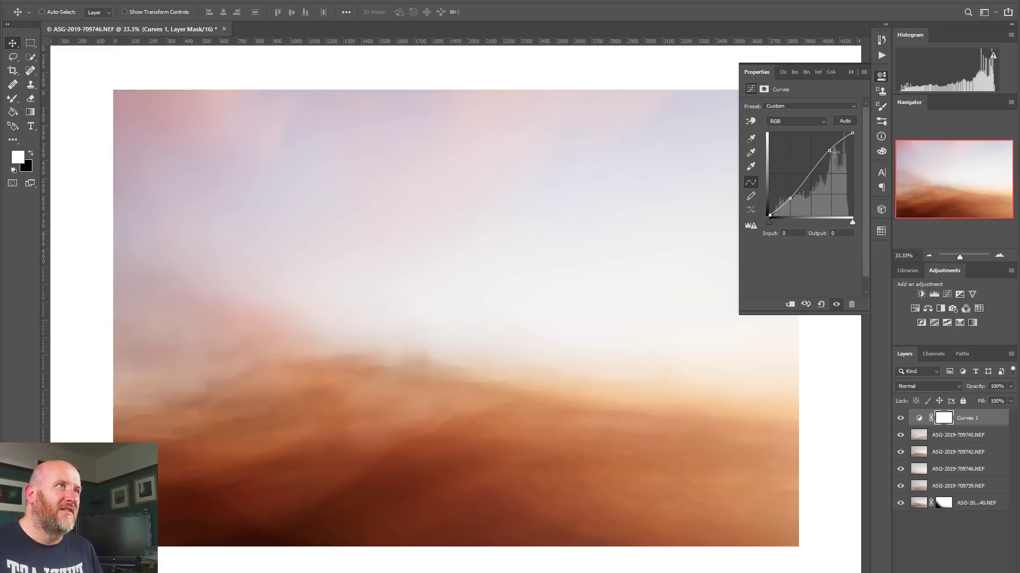
{"action": "left_click_drag", "start_coordinate": [831, 150], "coordinate": [859, 131]}
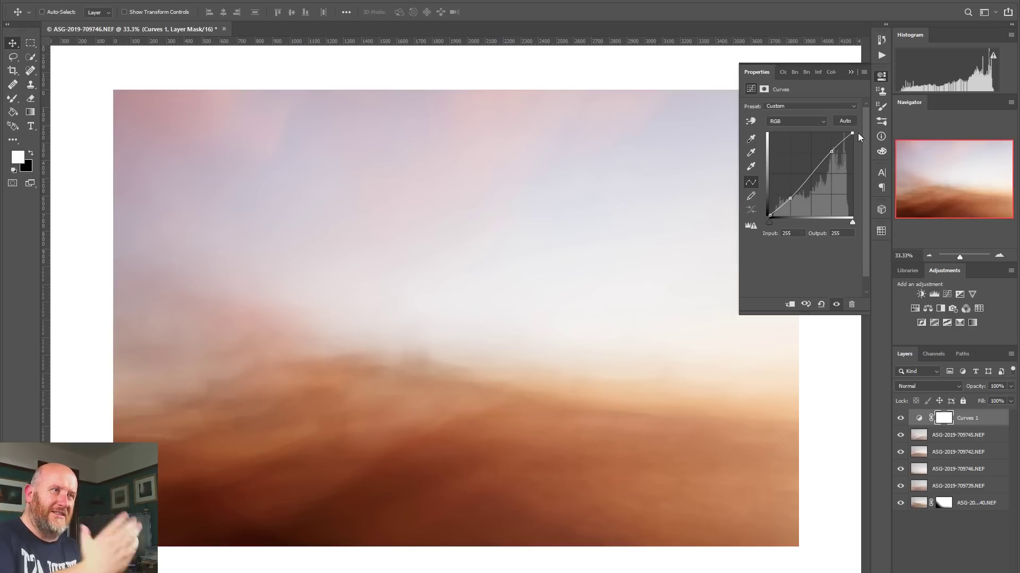
Compare the image with and without the Curves adjustment, and put its settings away
{"action": "left_click", "coordinate": [900, 419]}
{"action": "left_click", "coordinate": [900, 419]}
{"action": "left_click", "coordinate": [900, 418]}
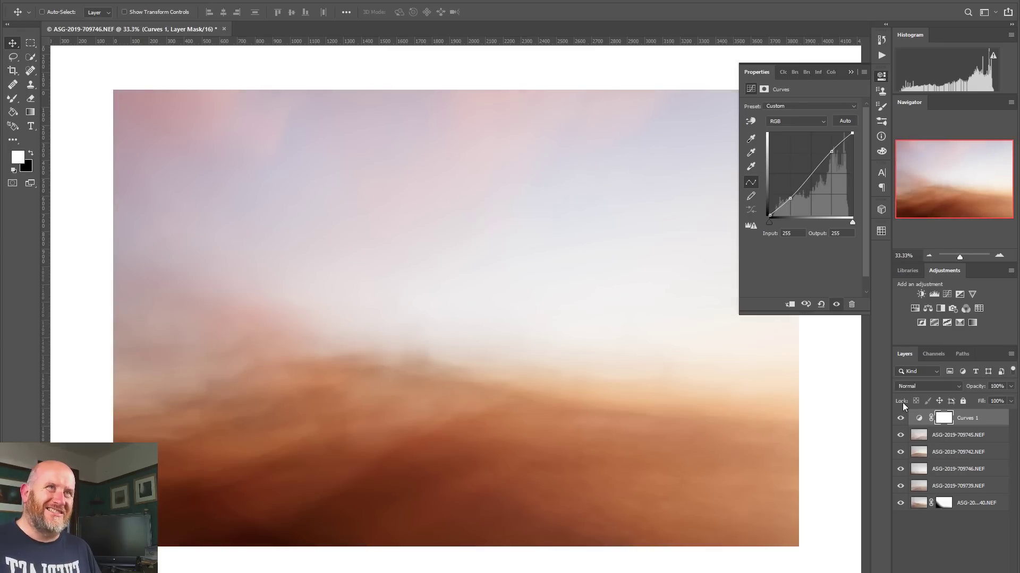
{"action": "left_click", "coordinate": [885, 78]}
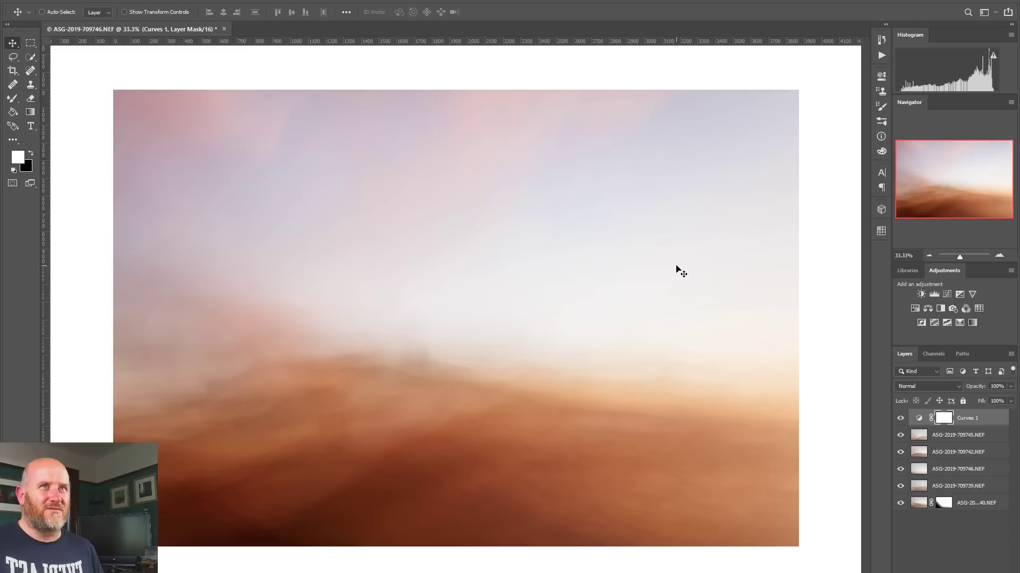
Stamp all visible layers into a new merged layer above the Curves adjustment
{"action": "key", "text": "ctrl"}
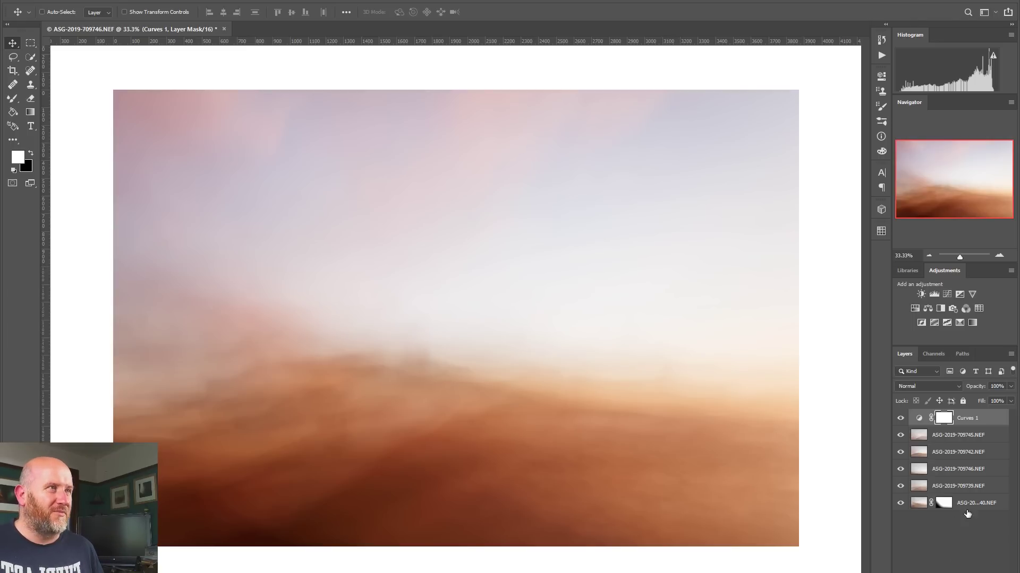
{"action": "left_click", "coordinate": [976, 420]}
{"action": "key", "text": "ctrl"}
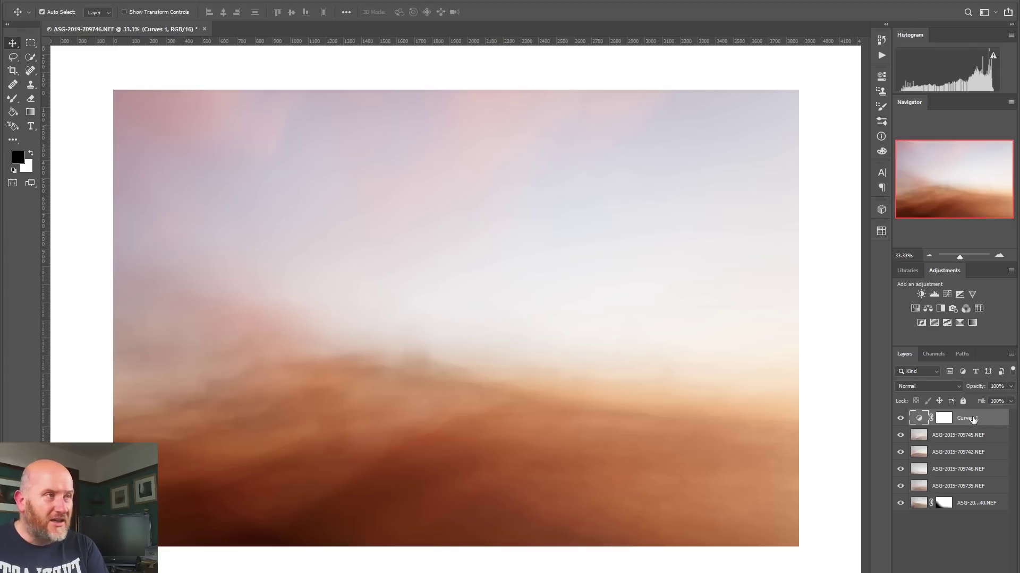
{"action": "key", "text": "ctrl+shift+alt+e"}
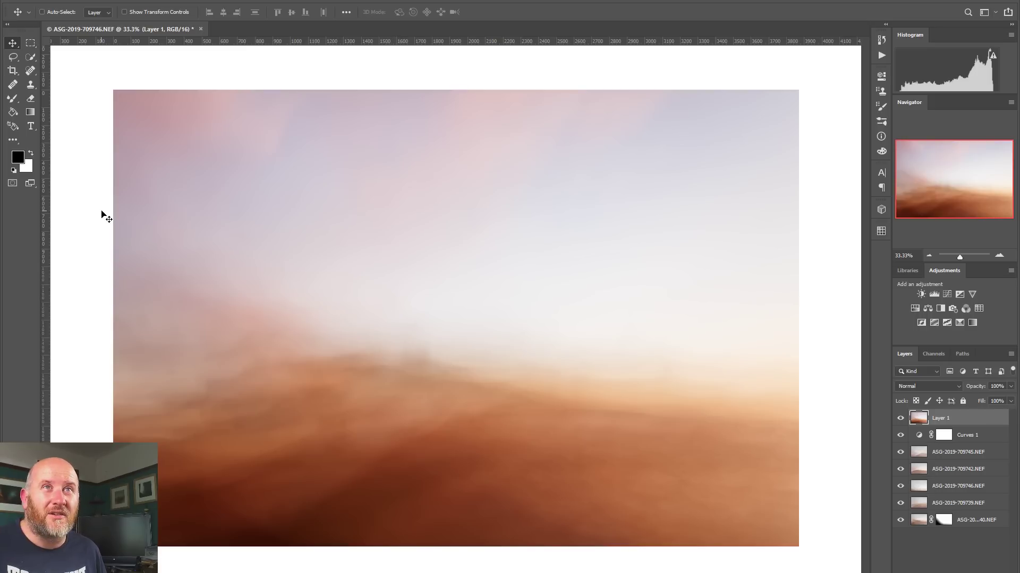
Remove the faint dust spot in the haze near the image's left edge with content-aware spot healing, and check the sky for others
{"action": "left_click", "coordinate": [998, 257]}
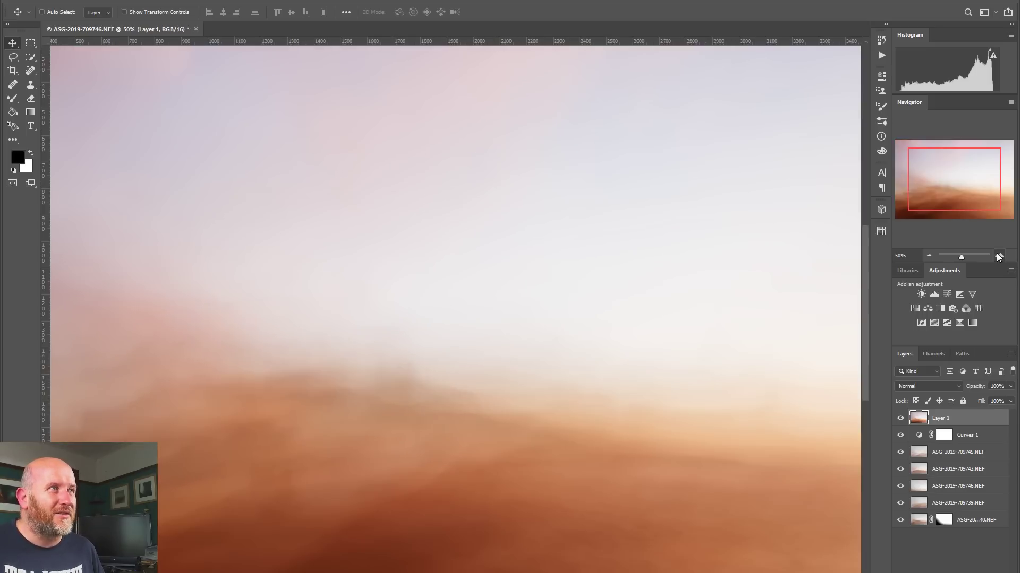
{"action": "left_click", "coordinate": [998, 257]}
{"action": "left_click_drag", "start_coordinate": [983, 216], "coordinate": [863, 189]}
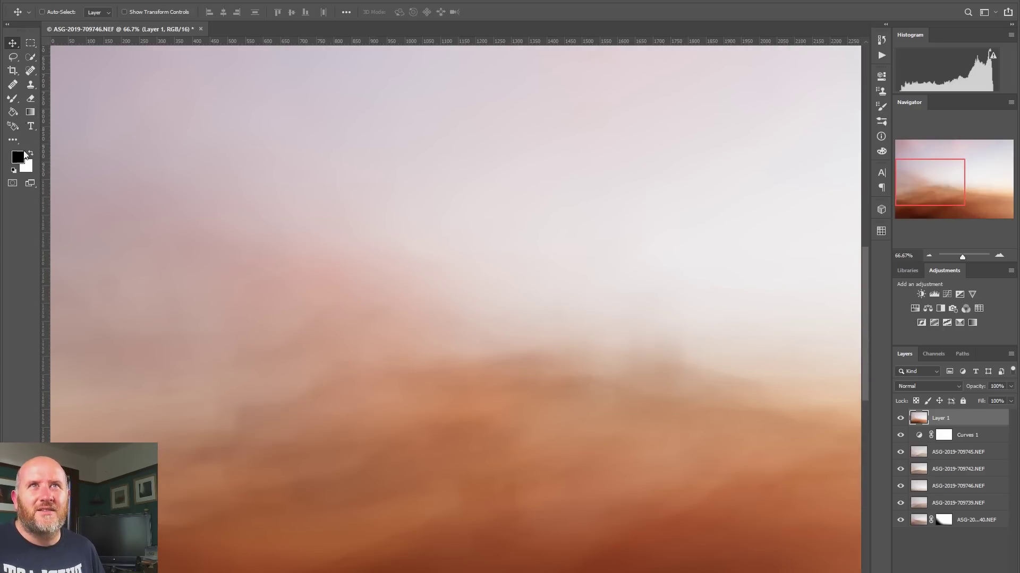
{"action": "left_click", "coordinate": [31, 84]}
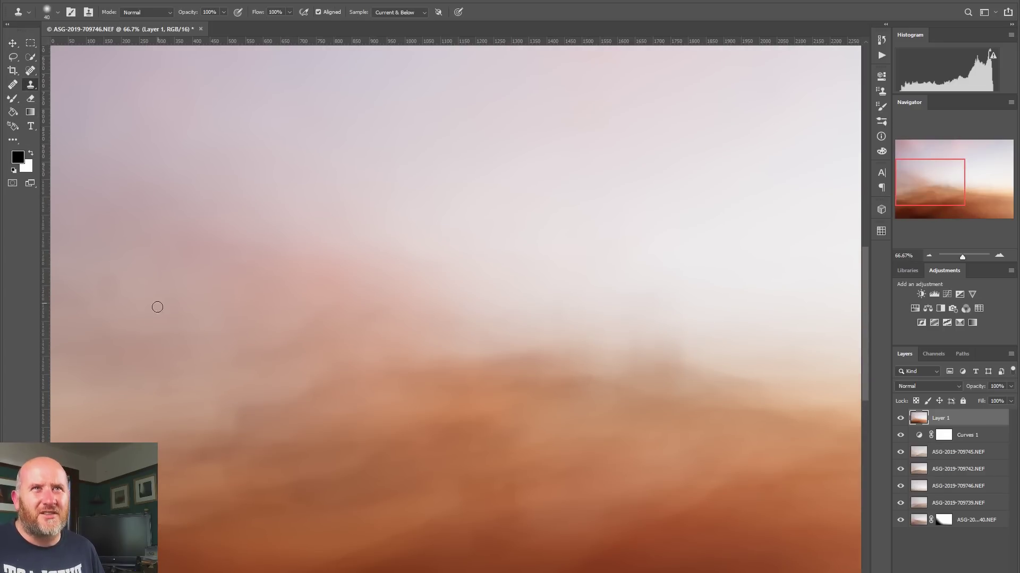
{"action": "left_click", "coordinate": [30, 70]}
{"action": "mouse_move", "coordinate": [117, 285]}
{"action": "left_mouse_down"}
{"action": "mouse_move", "coordinate": [102, 296]}
{"action": "mouse_move", "coordinate": [109, 290]}
{"action": "left_mouse_up"}
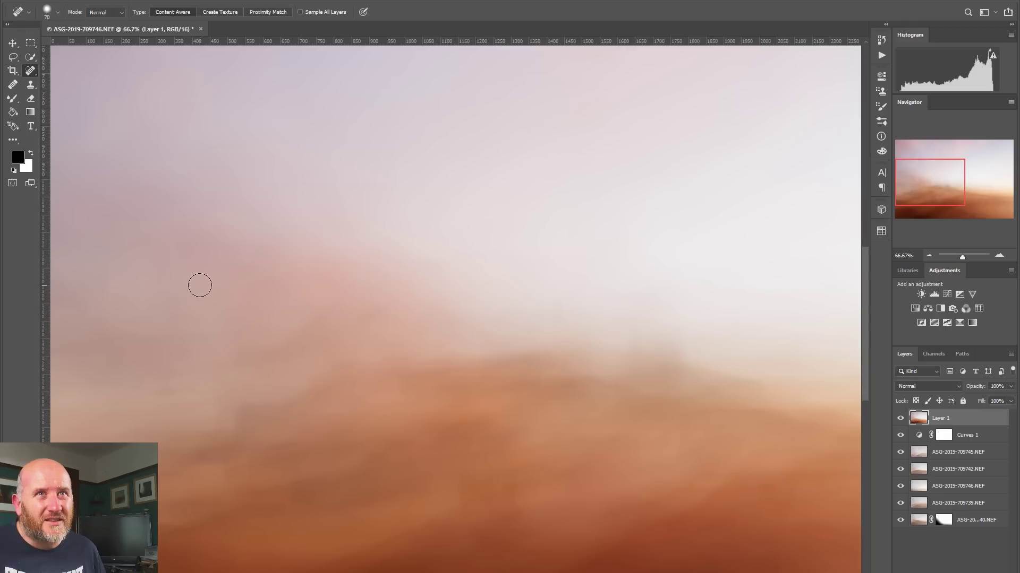
{"action": "left_click_drag", "start_coordinate": [939, 181], "coordinate": [954, 159]}
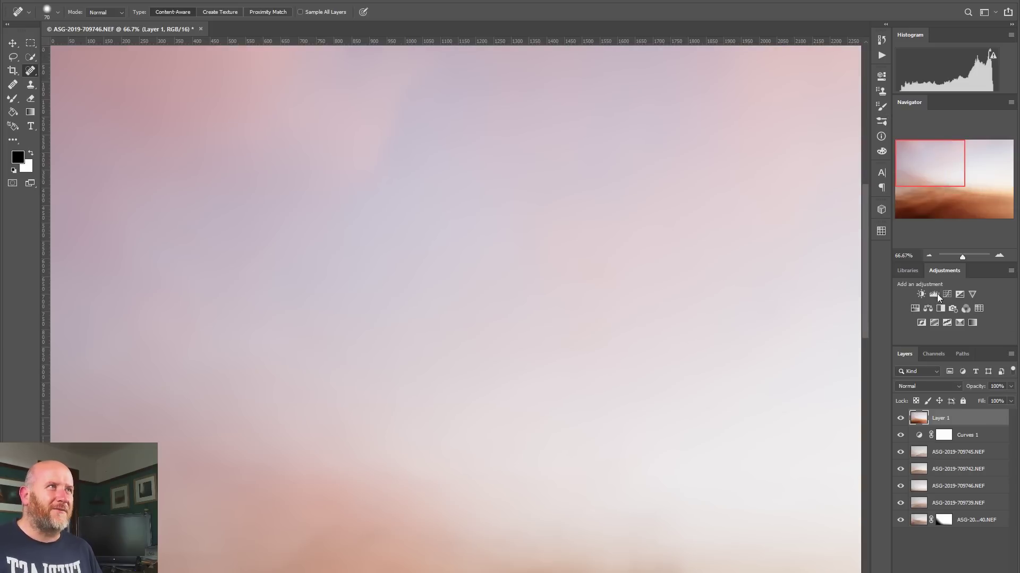
{"action": "left_click", "coordinate": [929, 255]}
{"action": "left_click", "coordinate": [929, 255]}
{"action": "left_click", "coordinate": [929, 255]}
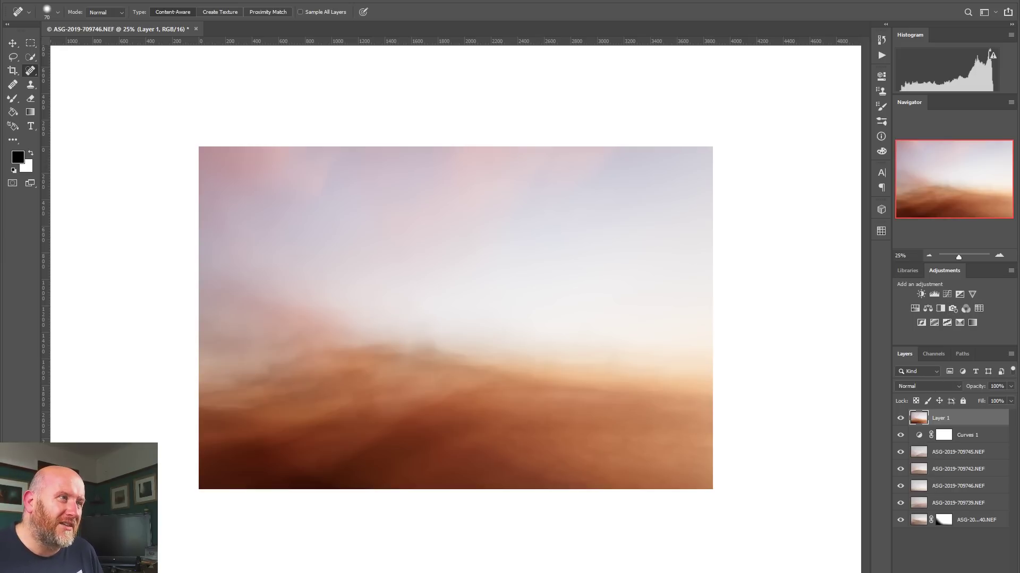
Add a Hue/Saturation adjustment above Layer 1 with hue -4, saturation +13 and lightness -7, and put its settings away
{"action": "left_click", "coordinate": [914, 310]}
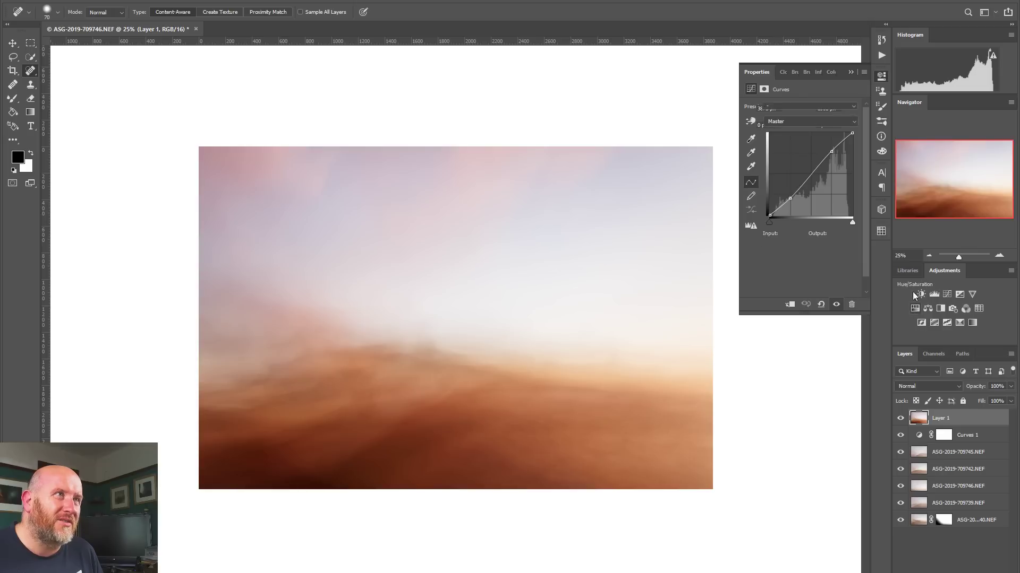
{"action": "left_click_drag", "start_coordinate": [799, 145], "coordinate": [800, 198]}
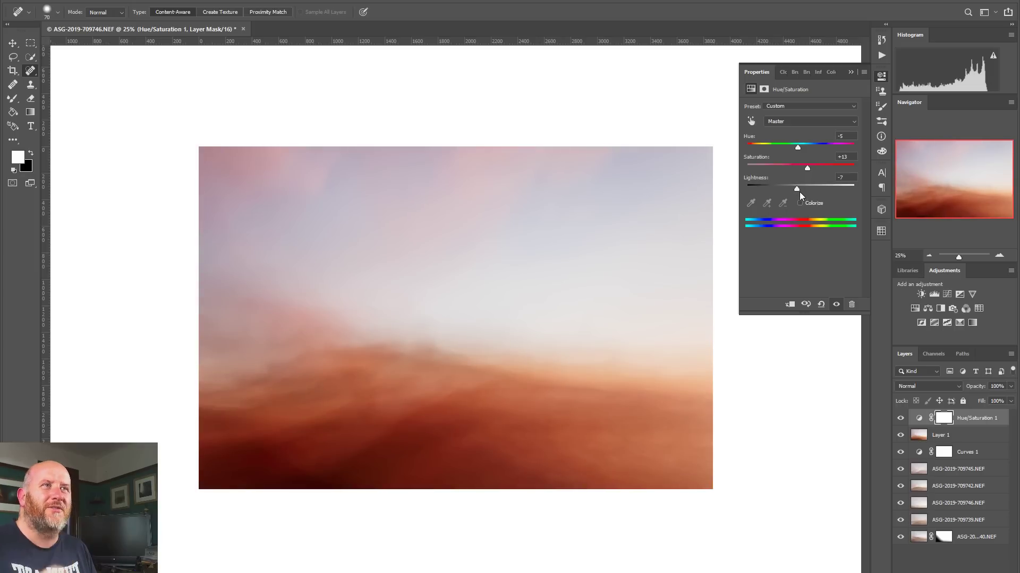
{"action": "mouse_move", "coordinate": [798, 148]}
{"action": "left_mouse_down"}
{"action": "mouse_move", "coordinate": [809, 151]}
{"action": "mouse_move", "coordinate": [799, 153]}
{"action": "left_mouse_up"}
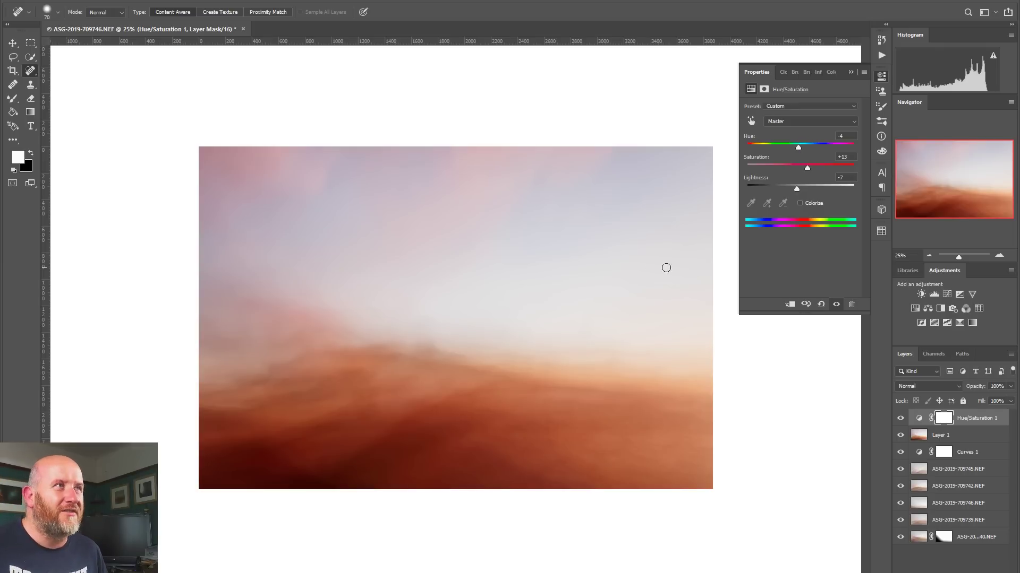
{"action": "left_click", "coordinate": [881, 77]}
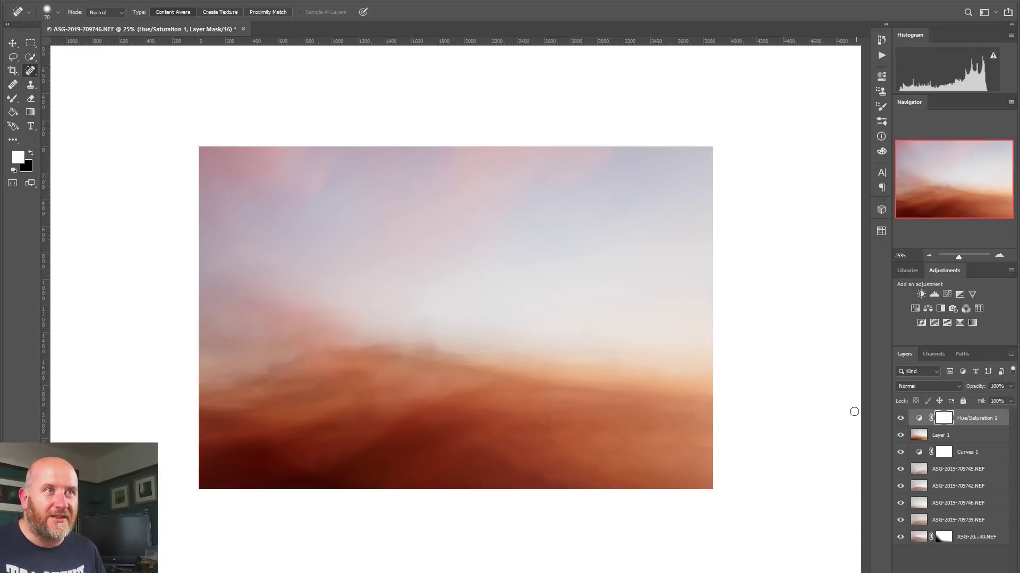
Stamp all visible layers into a new merged layer above the Hue/Saturation adjustment and open it in Analog Efex Pro 2
{"action": "left_click", "coordinate": [984, 422]}
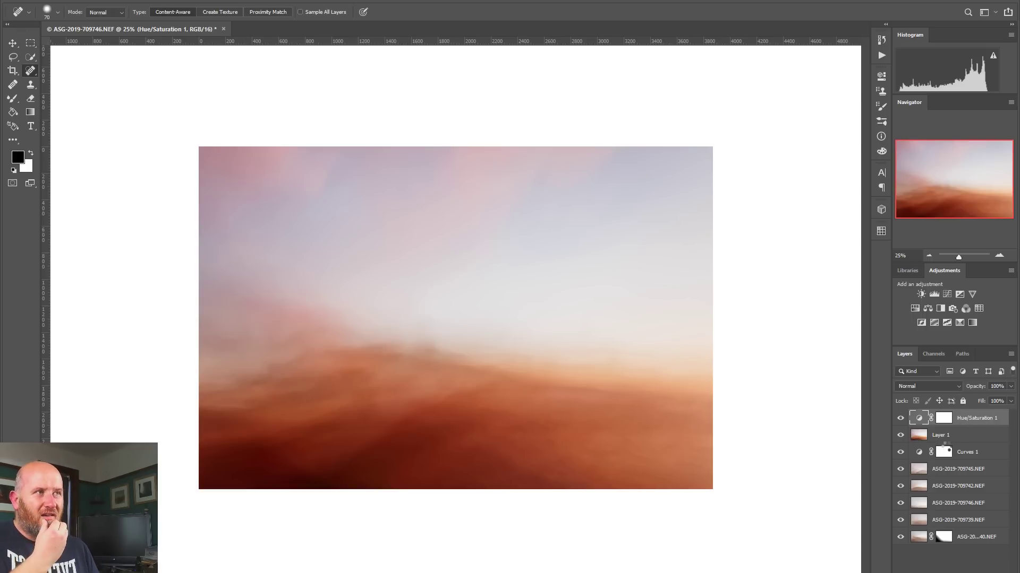
{"action": "key", "text": "ctrl+shift+alt+e"}
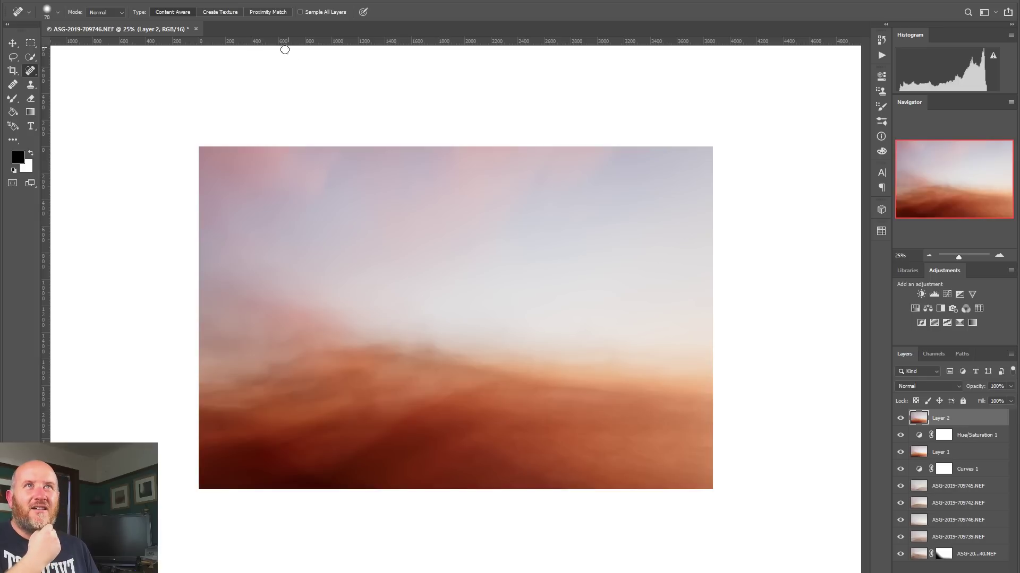
{"action": "left_click", "coordinate": [167, 0]}
{"action": "mouse_move", "coordinate": [206, 222]}
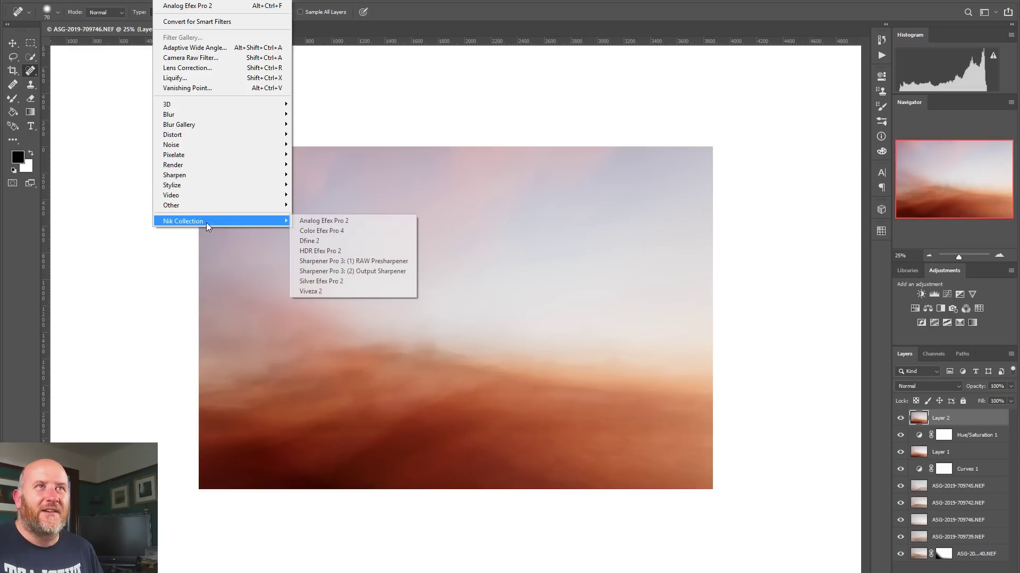
{"action": "left_click", "coordinate": [346, 221]}
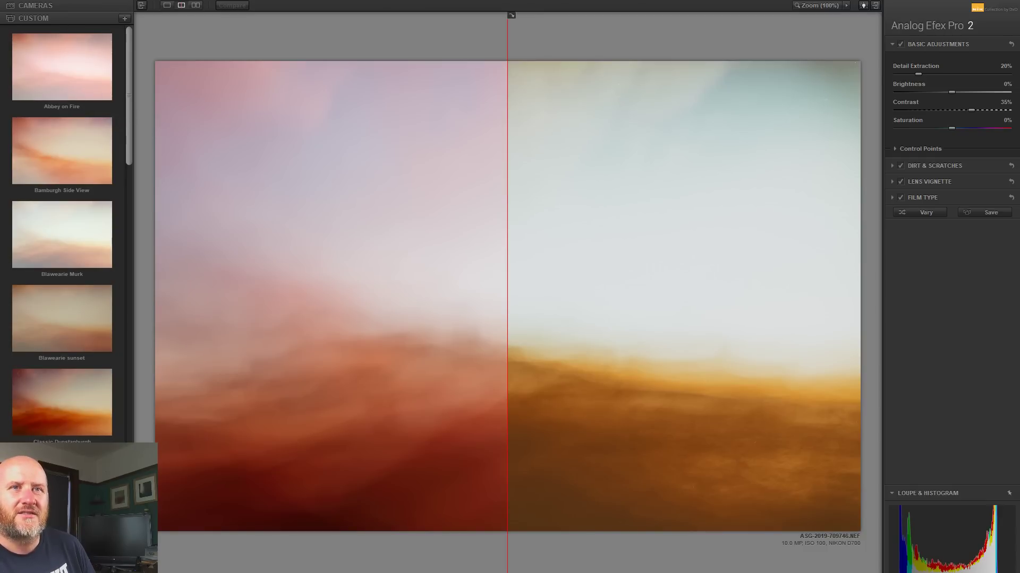
Browse the imported presets, apply Hedgley Grass, and move the split line to the image's left edge to preview the whole effect
{"action": "scroll", "coordinate": [129, 62], "scroll_direction": "down", "scroll_amount": 10}
{"action": "left_click_drag", "start_coordinate": [129, 62], "coordinate": [140, 145]}
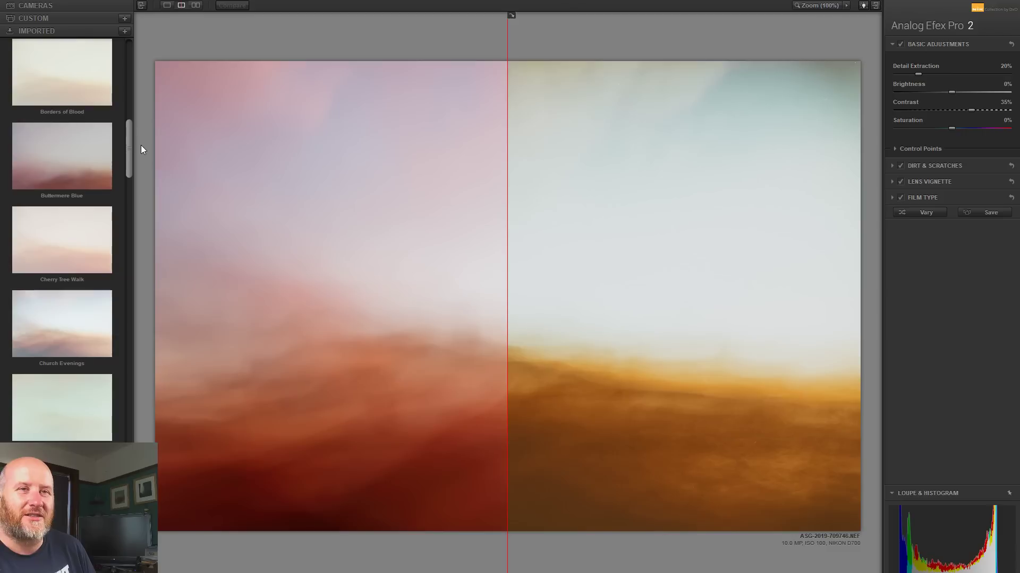
{"action": "mouse_move", "coordinate": [129, 148]}
{"action": "left_mouse_down"}
{"action": "mouse_move", "coordinate": [142, 365]}
{"action": "mouse_move", "coordinate": [133, 451]}
{"action": "left_mouse_up"}
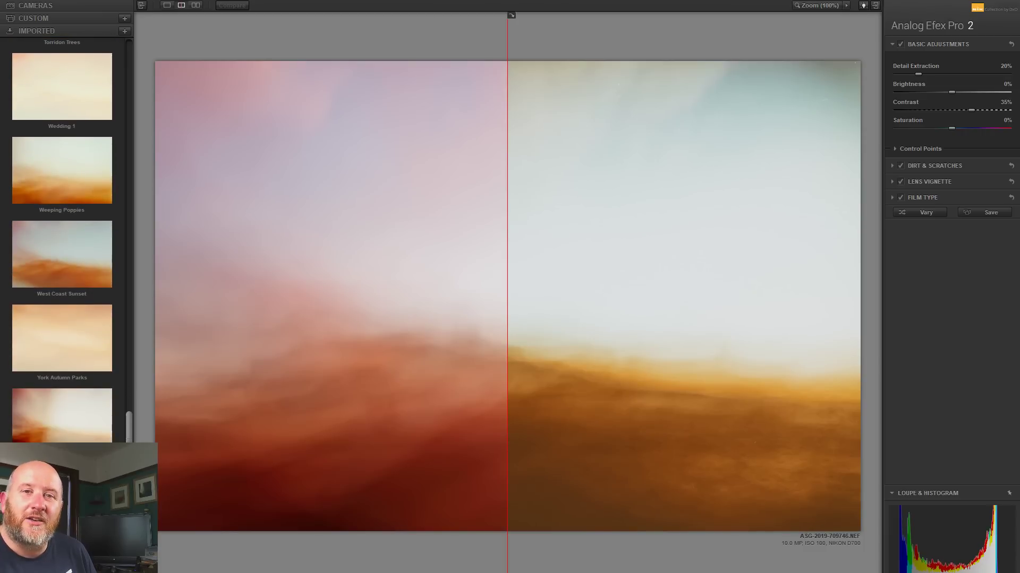
{"action": "mouse_move", "coordinate": [132, 452]}
{"action": "left_mouse_down"}
{"action": "mouse_move", "coordinate": [155, 52]}
{"action": "mouse_move", "coordinate": [136, 95]}
{"action": "mouse_move", "coordinate": [142, 81]}
{"action": "mouse_move", "coordinate": [130, 245]}
{"action": "left_mouse_up"}
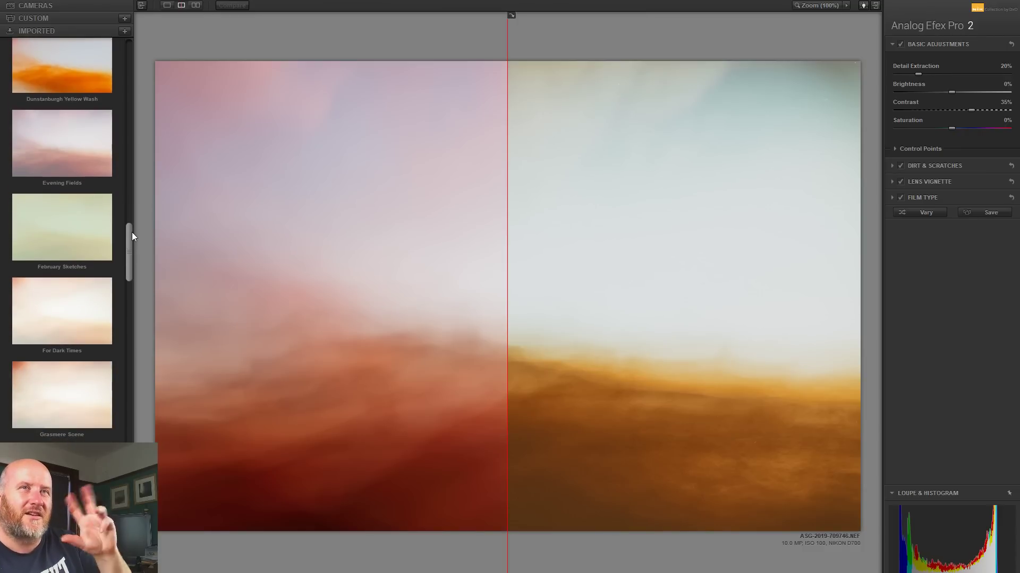
{"action": "left_click_drag", "start_coordinate": [129, 246], "coordinate": [128, 275]}
{"action": "left_click", "coordinate": [64, 291]}
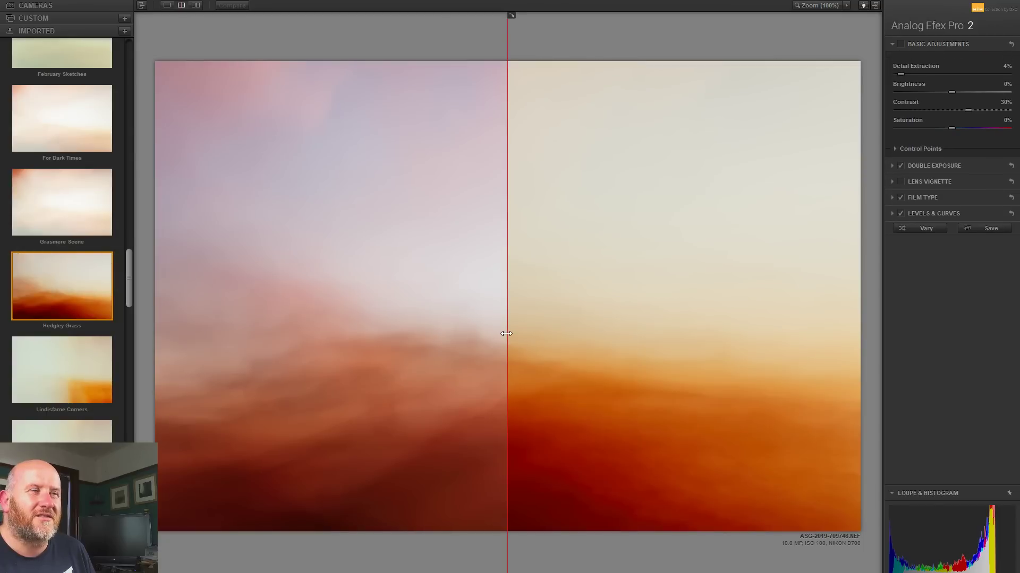
{"action": "left_click_drag", "start_coordinate": [506, 333], "coordinate": [154, 301]}
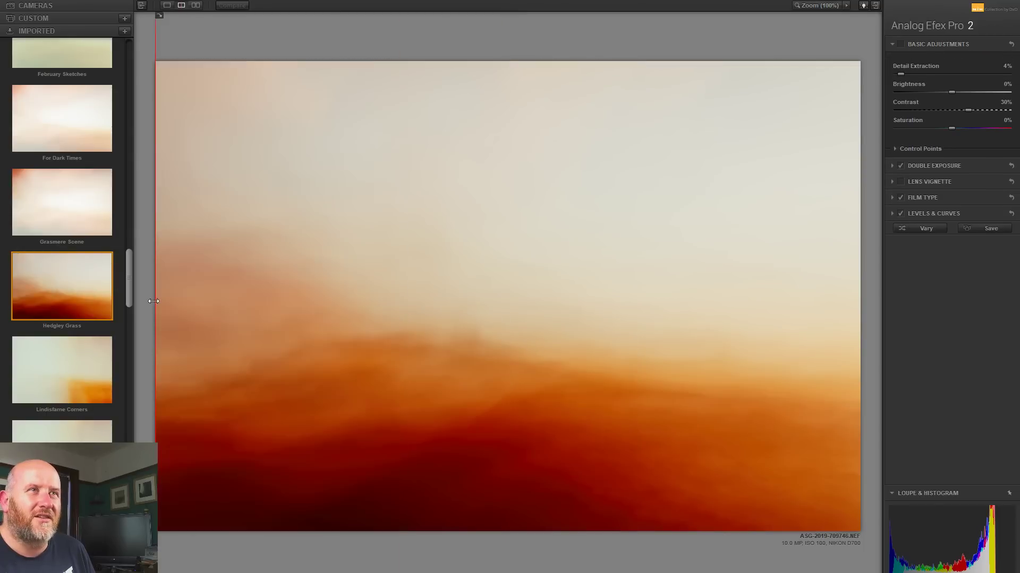
Turn the double exposure's second image nearly upside down, enlarge it slightly, and place its centre over the lower right of the picture
{"action": "left_click", "coordinate": [930, 166]}
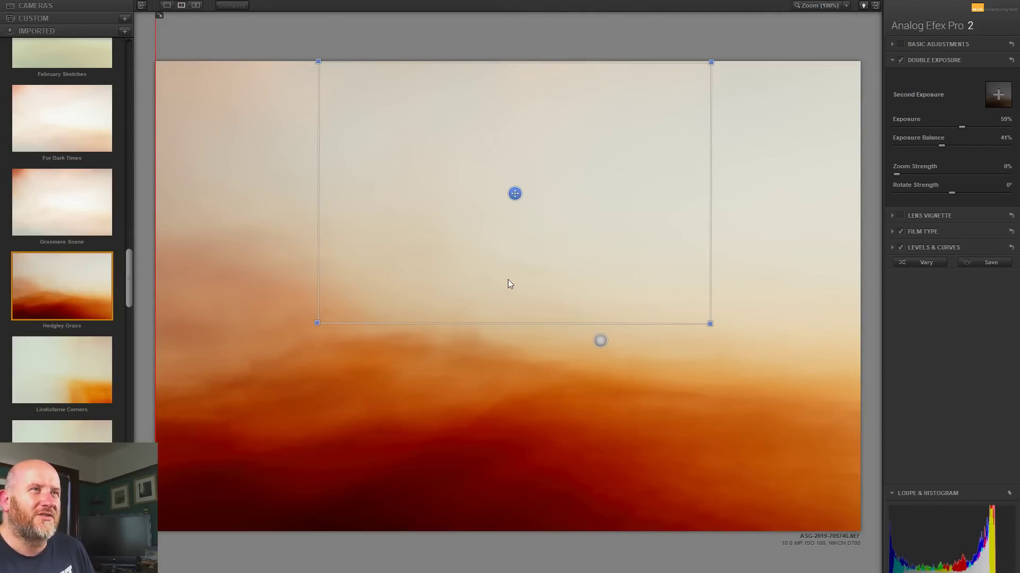
{"action": "left_click_drag", "start_coordinate": [514, 194], "coordinate": [503, 261]}
{"action": "left_click_drag", "start_coordinate": [710, 93], "coordinate": [361, 379]}
{"action": "left_click_drag", "start_coordinate": [499, 268], "coordinate": [450, 302]}
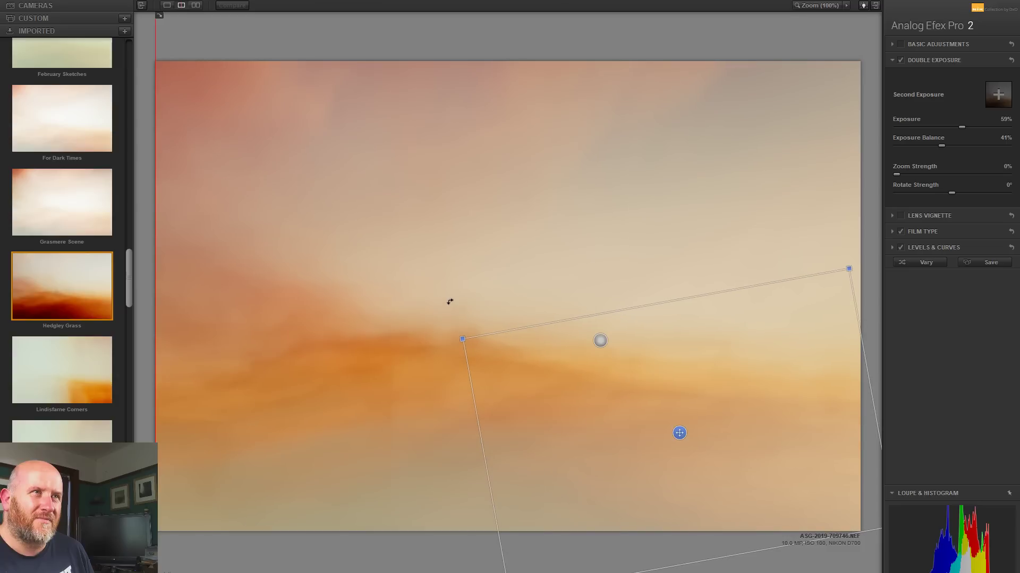
{"action": "left_click_drag", "start_coordinate": [679, 433], "coordinate": [652, 466]}
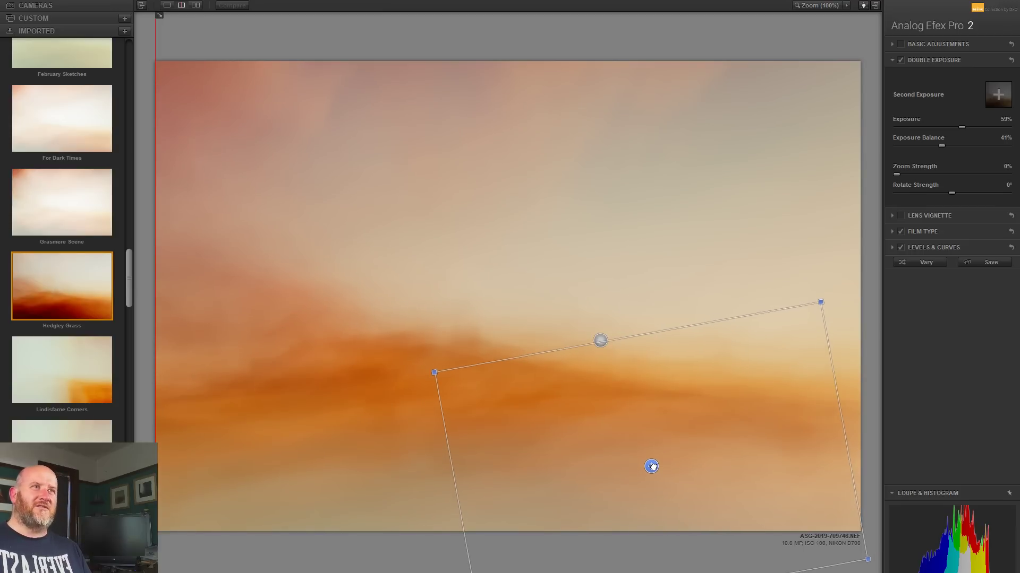
{"action": "left_click_drag", "start_coordinate": [431, 366], "coordinate": [395, 341]}
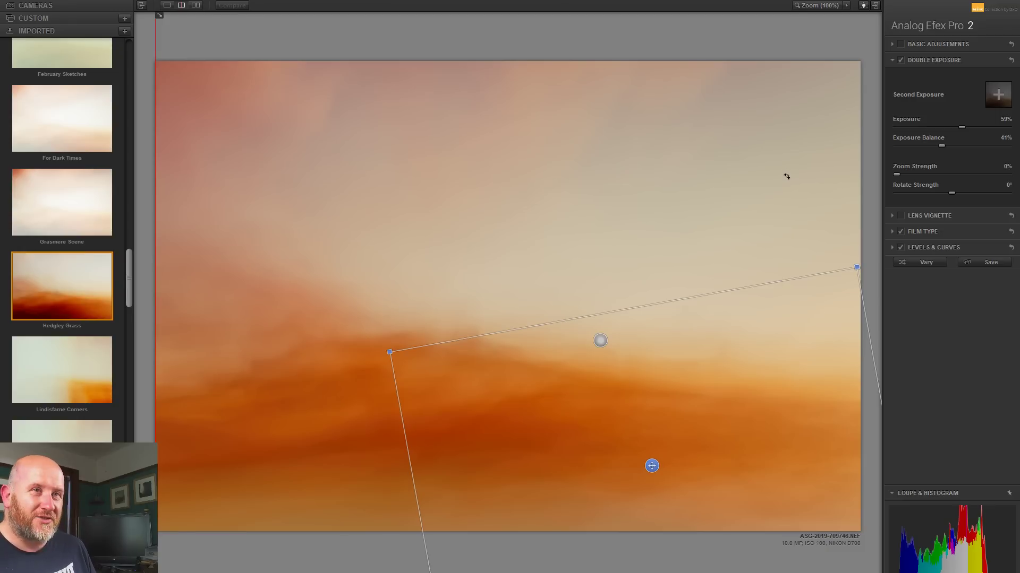
{"action": "left_click_drag", "start_coordinate": [652, 465], "coordinate": [670, 419]}
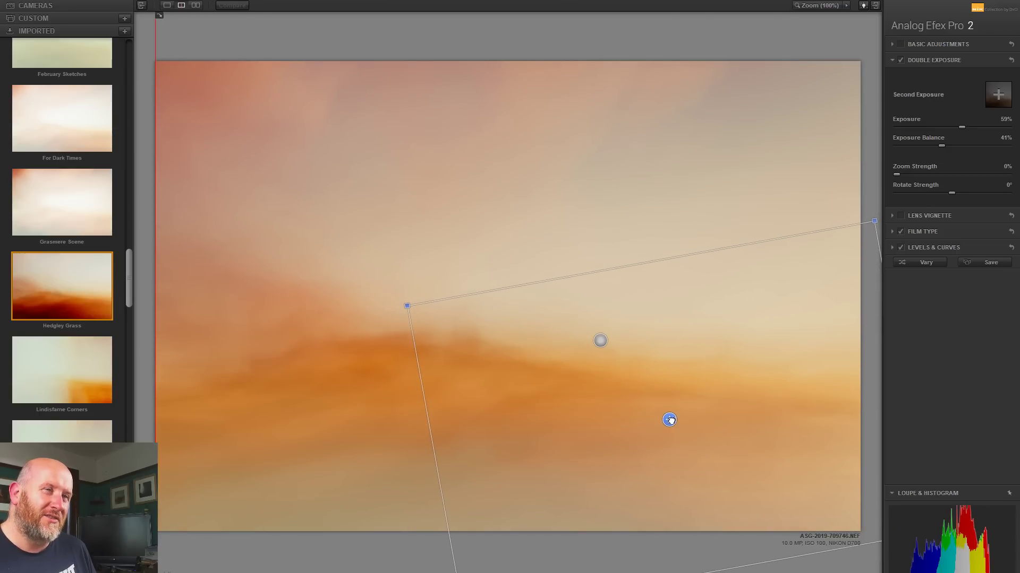
{"action": "left_click_drag", "start_coordinate": [410, 291], "coordinate": [410, 279]}
{"action": "left_click_drag", "start_coordinate": [669, 420], "coordinate": [664, 430]}
{"action": "left_click_drag", "start_coordinate": [408, 293], "coordinate": [412, 287]}
{"action": "left_click_drag", "start_coordinate": [669, 432], "coordinate": [669, 448]}
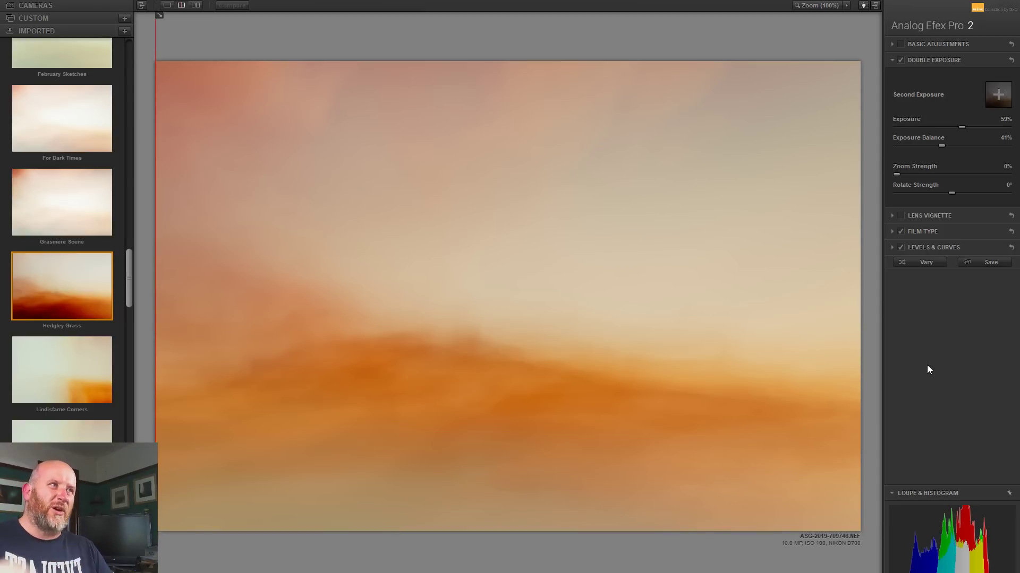
Set the double exposure's balance to 39% and its exposure to 62%
{"action": "mouse_move", "coordinate": [782, 348]}
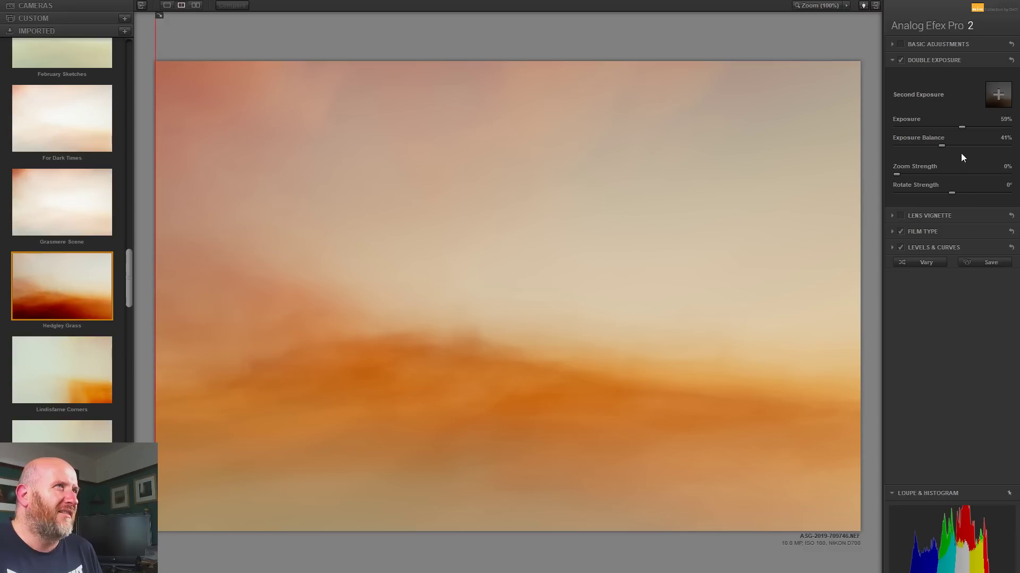
{"action": "mouse_move", "coordinate": [944, 144]}
{"action": "left_mouse_down"}
{"action": "mouse_move", "coordinate": [936, 153]}
{"action": "mouse_move", "coordinate": [954, 149]}
{"action": "left_mouse_up"}
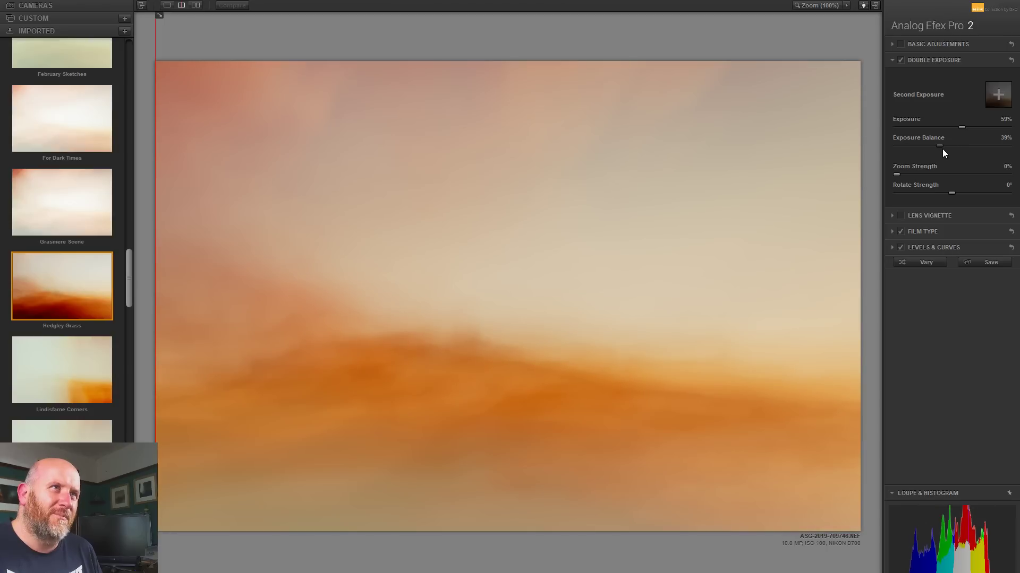
{"action": "left_click_drag", "start_coordinate": [961, 128], "coordinate": [970, 131]}
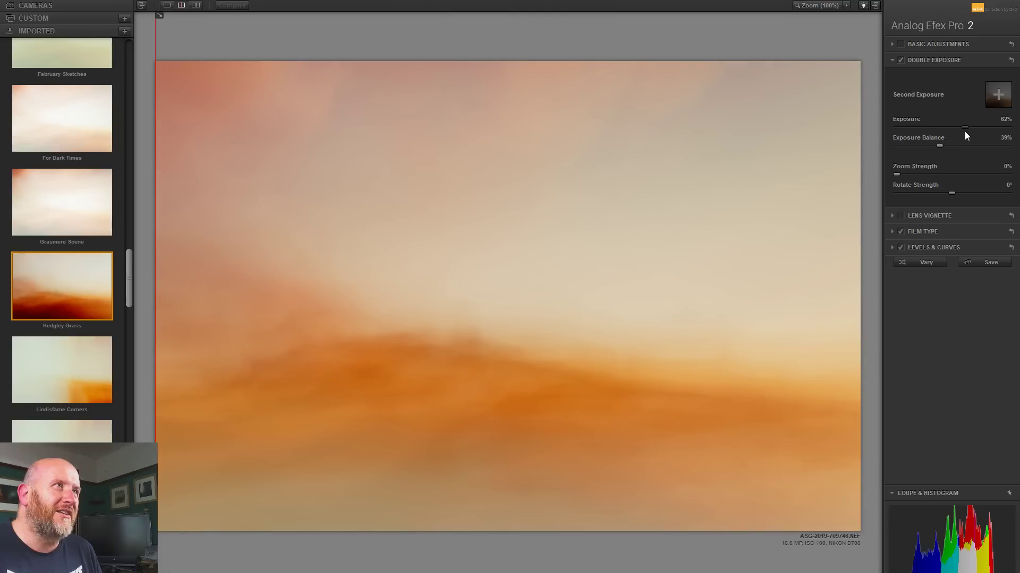
Enable Basic Adjustments with 11% detail extraction and 14% contrast, and compare the picture with and without the double exposure
{"action": "left_click", "coordinate": [901, 44]}
{"action": "left_click", "coordinate": [932, 46]}
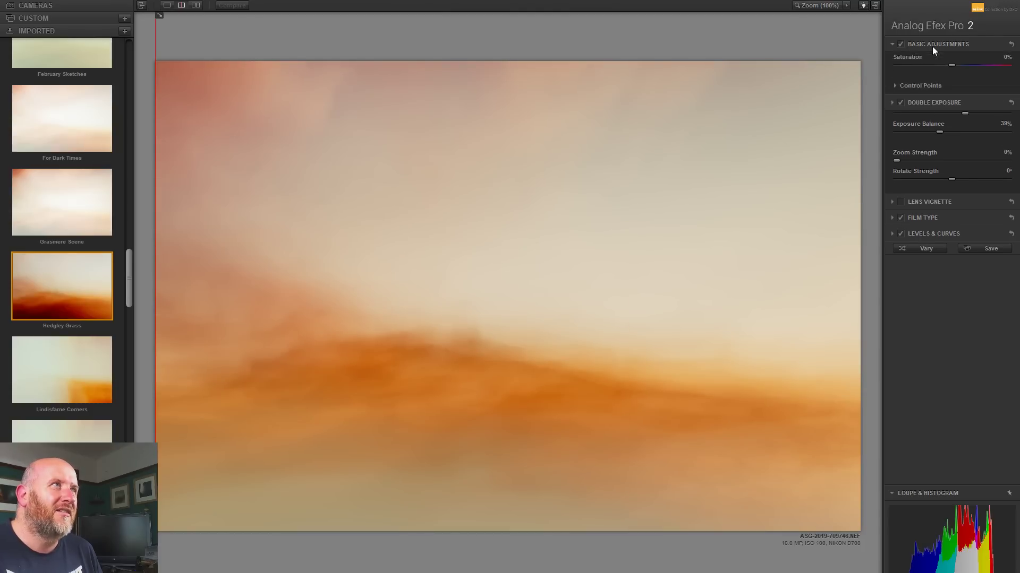
{"action": "double_click", "coordinate": [964, 108]}
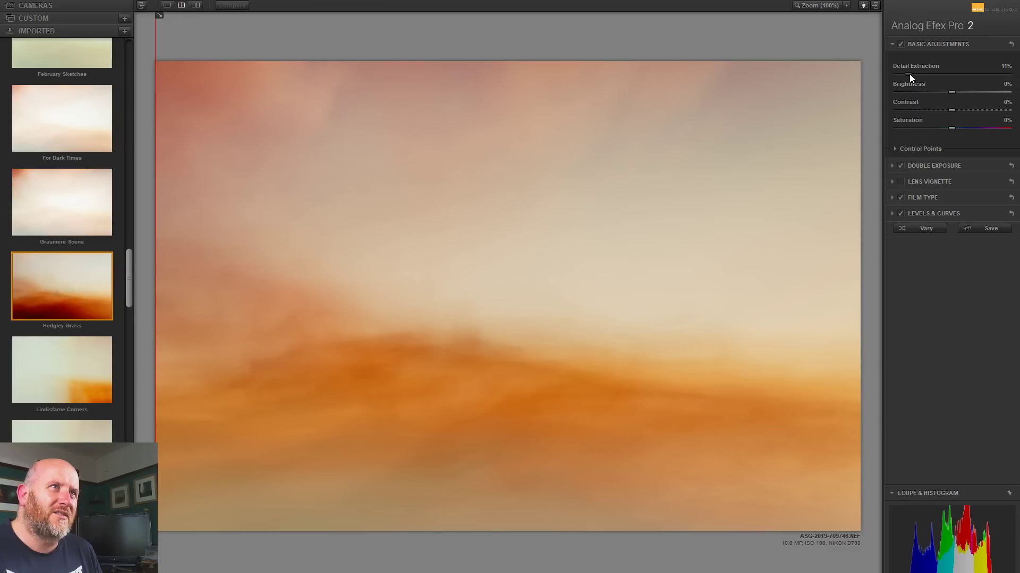
{"action": "mouse_move", "coordinate": [952, 109]}
{"action": "left_mouse_down"}
{"action": "mouse_move", "coordinate": [937, 112]}
{"action": "mouse_move", "coordinate": [960, 113]}
{"action": "left_mouse_up"}
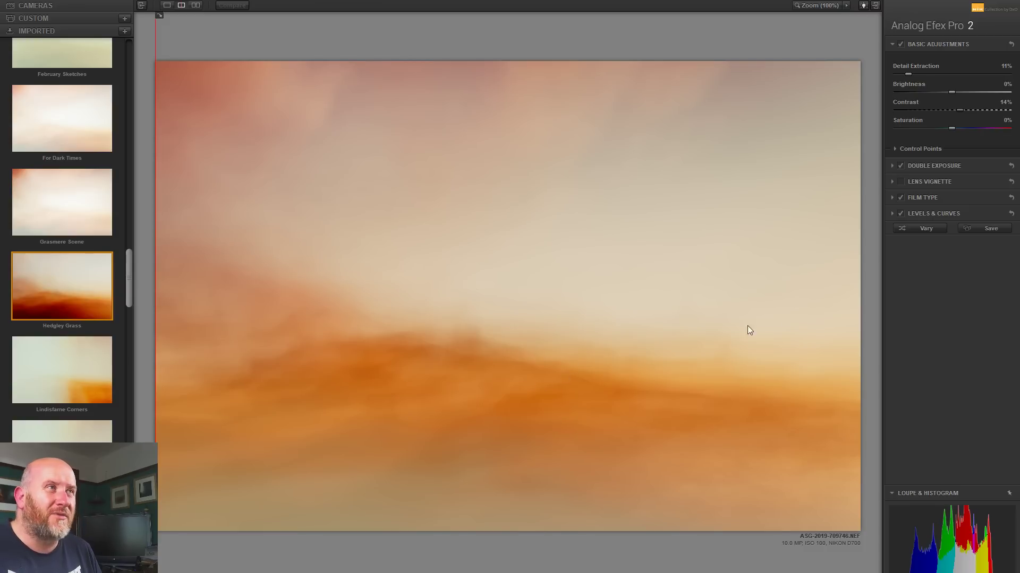
{"action": "left_click", "coordinate": [901, 165]}
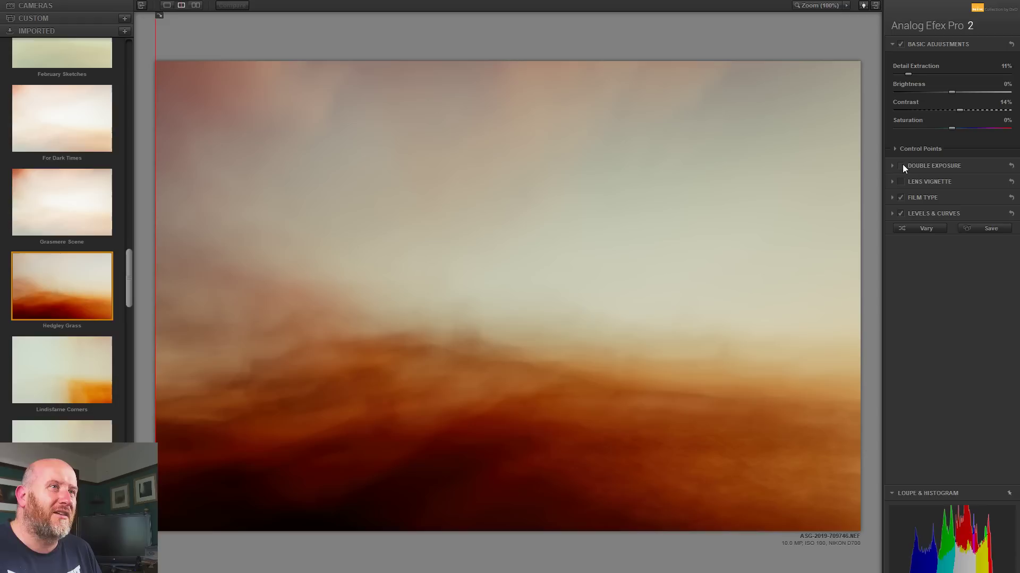
{"action": "left_click", "coordinate": [901, 164]}
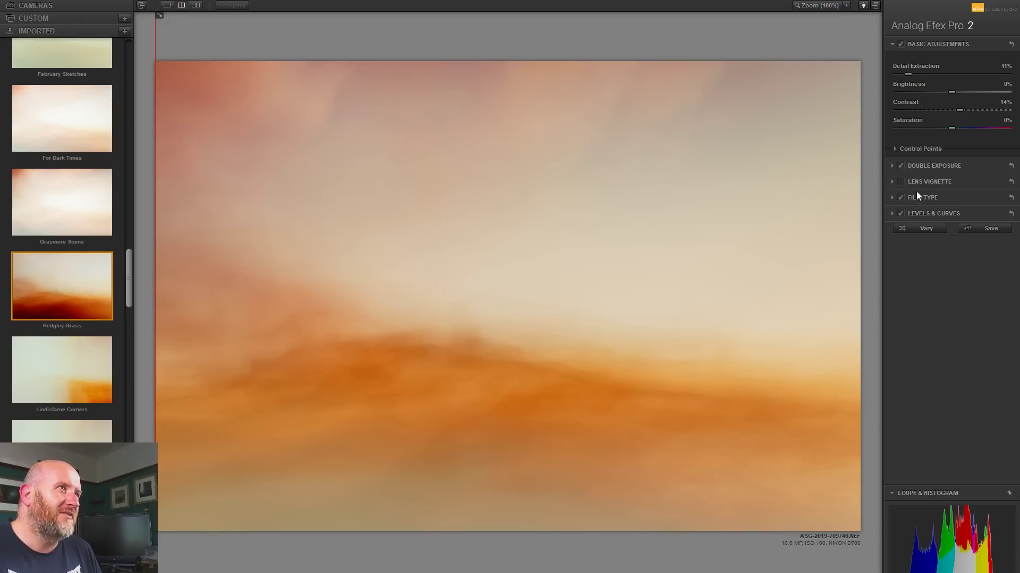
Enable the lens vignette, set its amount to 19%, and move its centre down to the middle of the picture near the horizon
{"action": "left_click", "coordinate": [900, 182]}
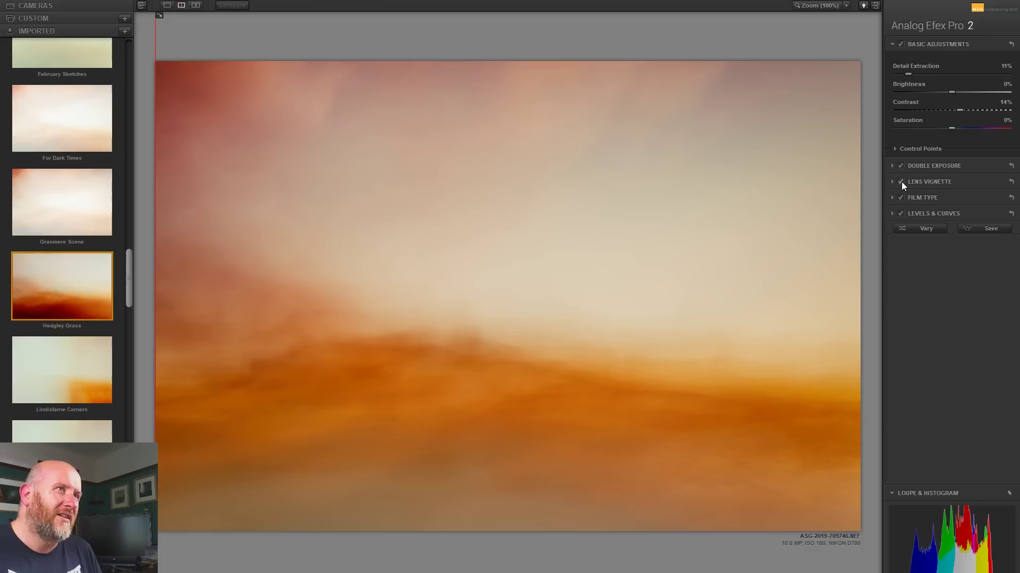
{"action": "left_click", "coordinate": [917, 182]}
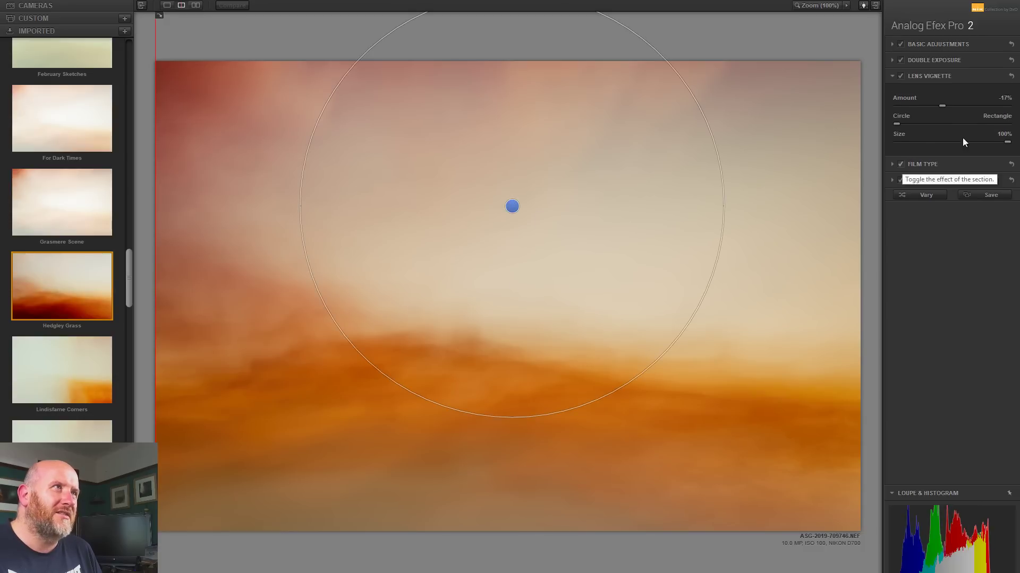
{"action": "left_click_drag", "start_coordinate": [938, 105], "coordinate": [962, 105]}
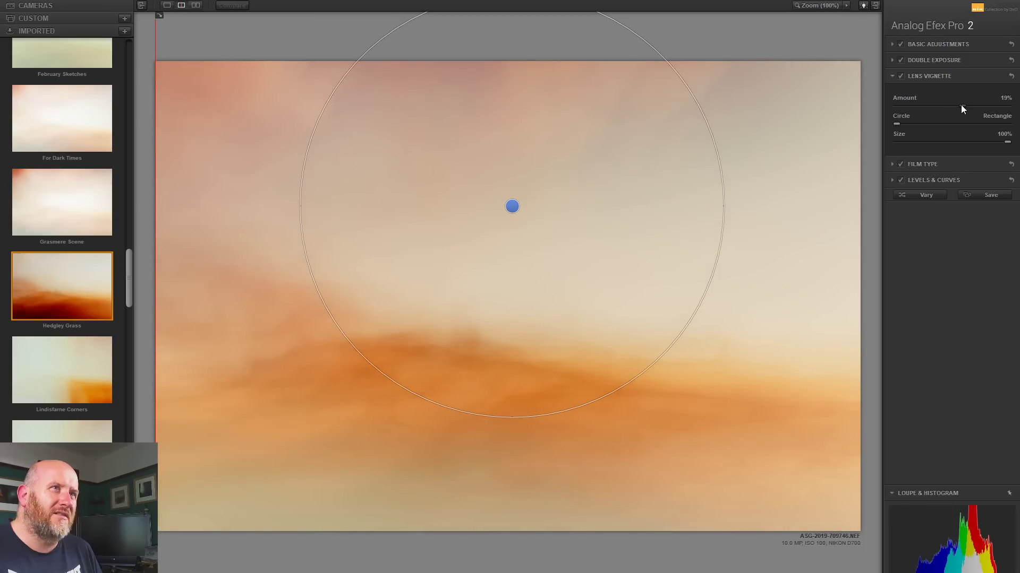
{"action": "left_click_drag", "start_coordinate": [512, 207], "coordinate": [521, 317]}
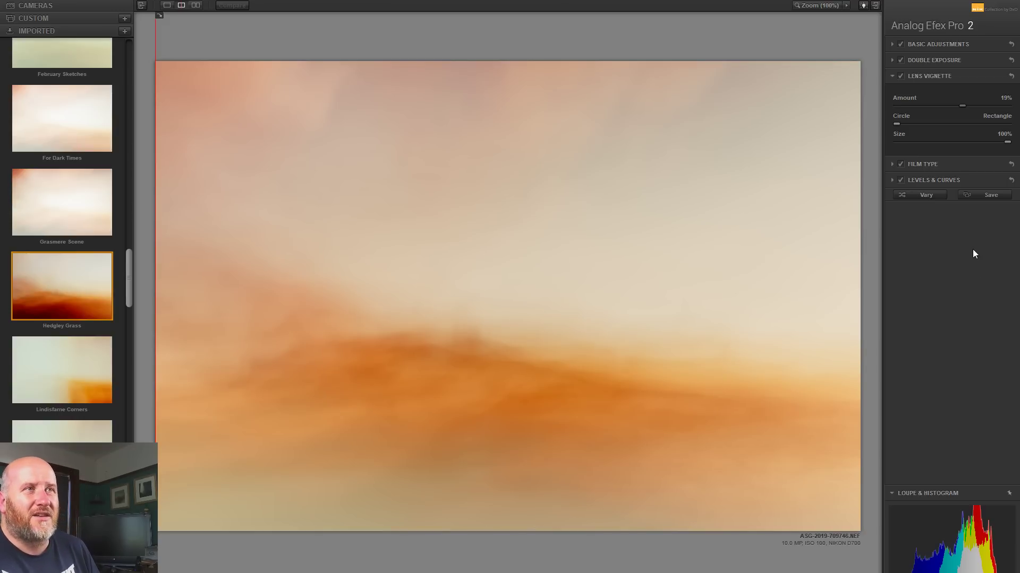
Compare the picture with and without Film Type and Levels & Curves, and open the Film Type settings
{"action": "left_click", "coordinate": [900, 164]}
{"action": "left_click", "coordinate": [902, 164]}
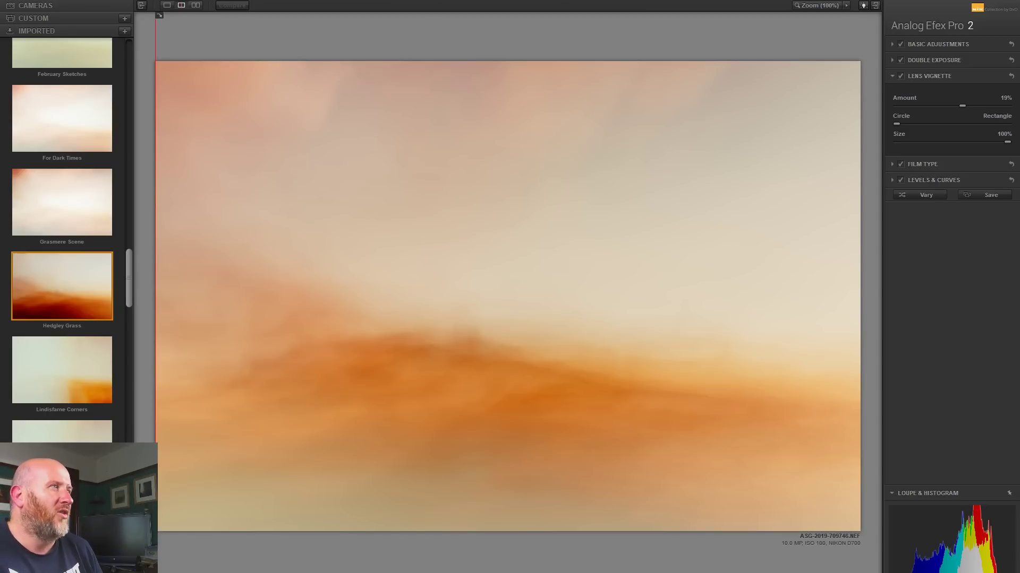
{"action": "left_click", "coordinate": [900, 165]}
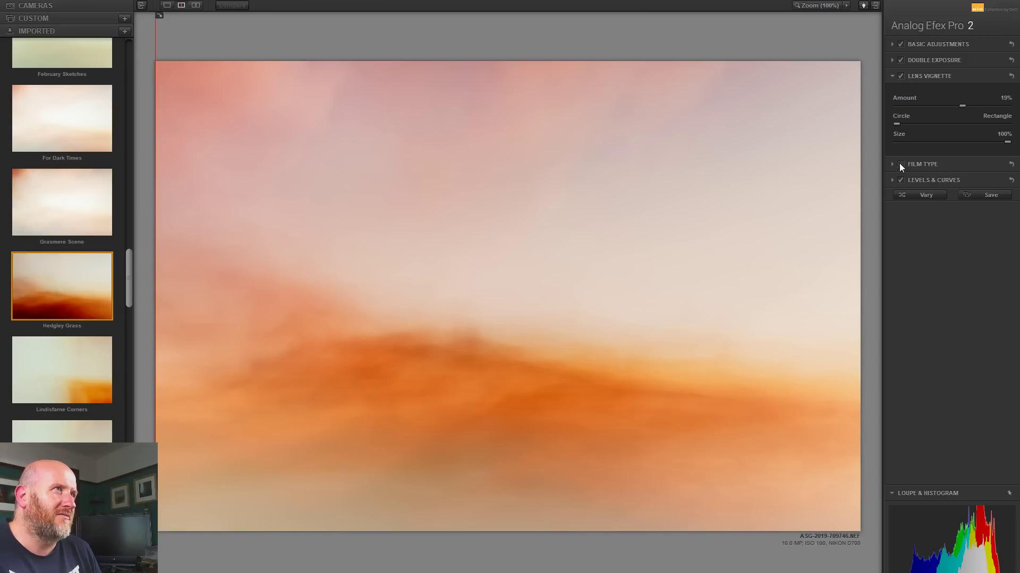
{"action": "left_click", "coordinate": [901, 180]}
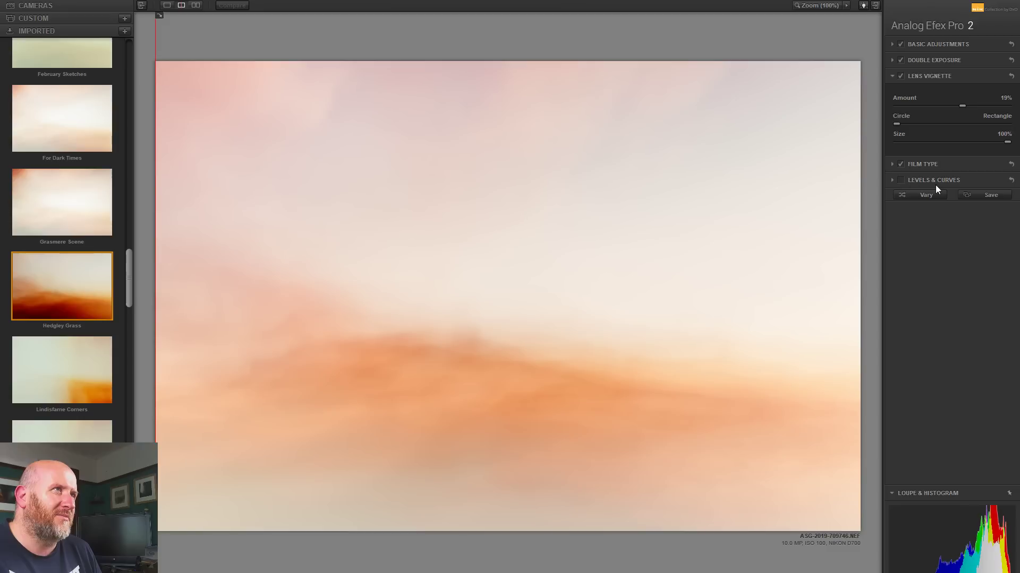
{"action": "left_click", "coordinate": [901, 181]}
{"action": "left_click", "coordinate": [925, 165]}
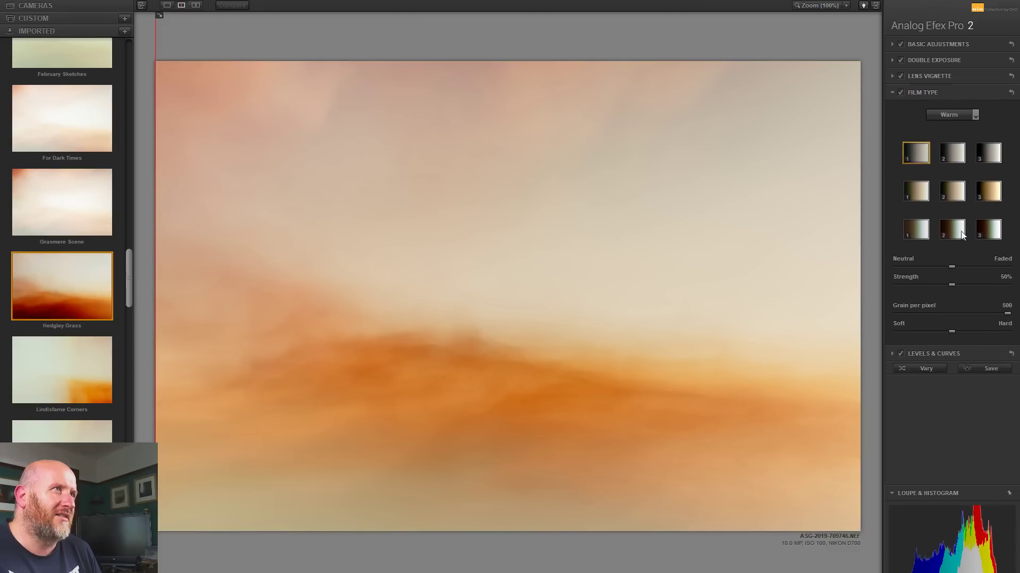
Shift the Warm film type slightly towards faded and set its strength to 59%
{"action": "left_click_drag", "start_coordinate": [951, 267], "coordinate": [921, 275]}
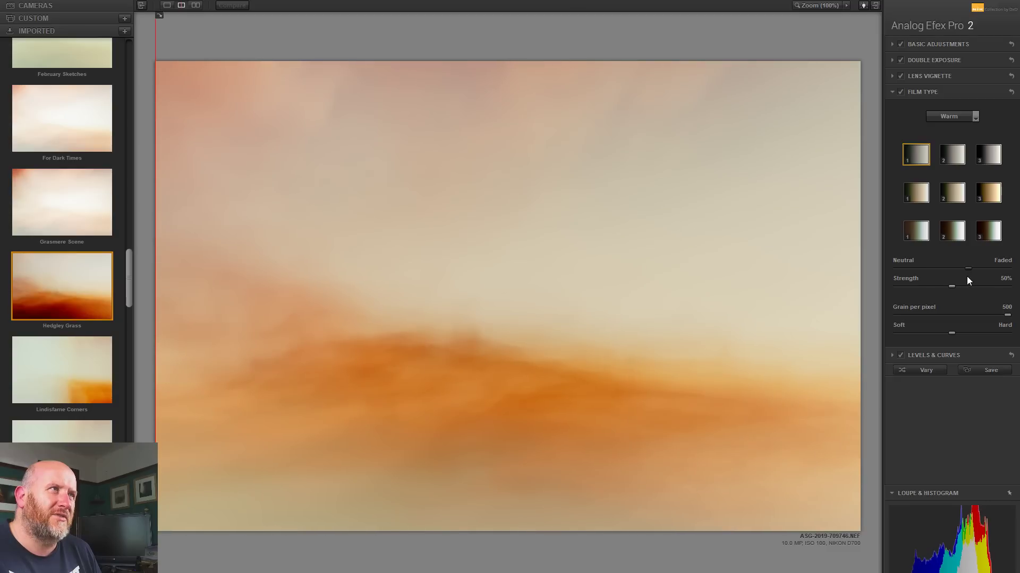
{"action": "left_click_drag", "start_coordinate": [955, 285], "coordinate": [962, 307]}
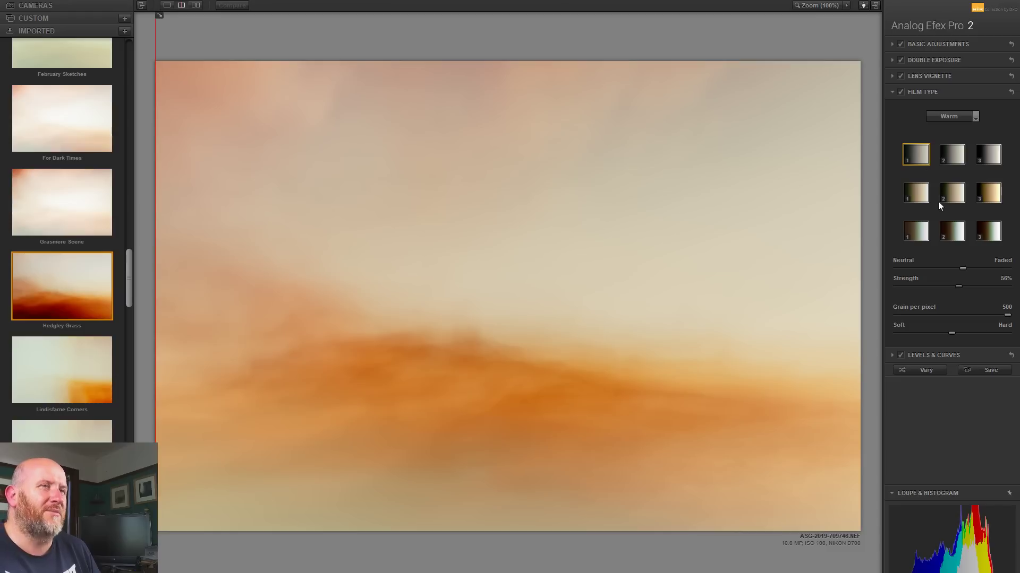
{"action": "left_click_drag", "start_coordinate": [1008, 307], "coordinate": [963, 303]}
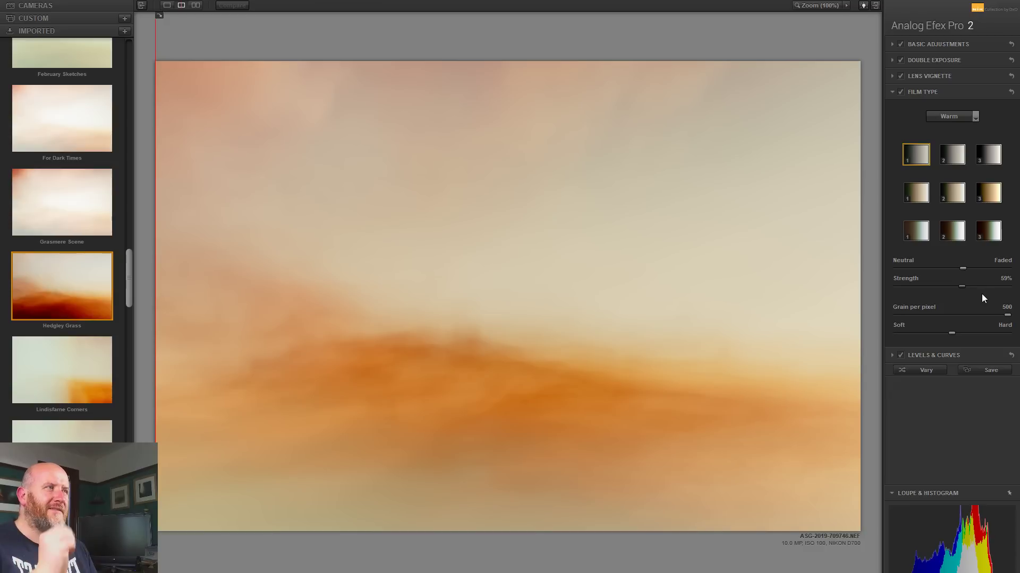
Try other film looks from the Warm, Cool and Subtle sets, and return to the first Warm film
{"action": "left_click", "coordinate": [920, 197]}
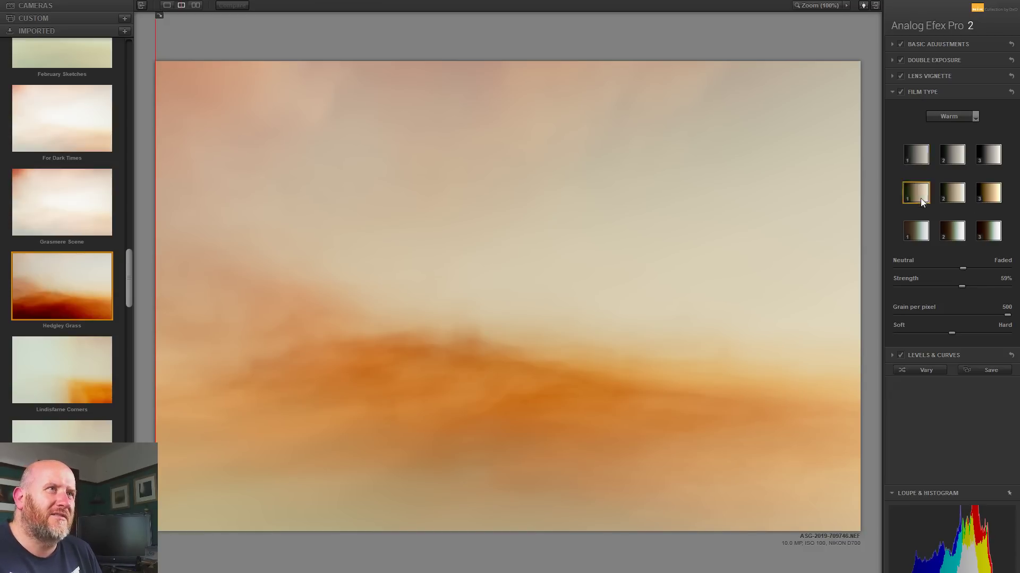
{"action": "left_click", "coordinate": [917, 226]}
{"action": "left_click", "coordinate": [953, 122]}
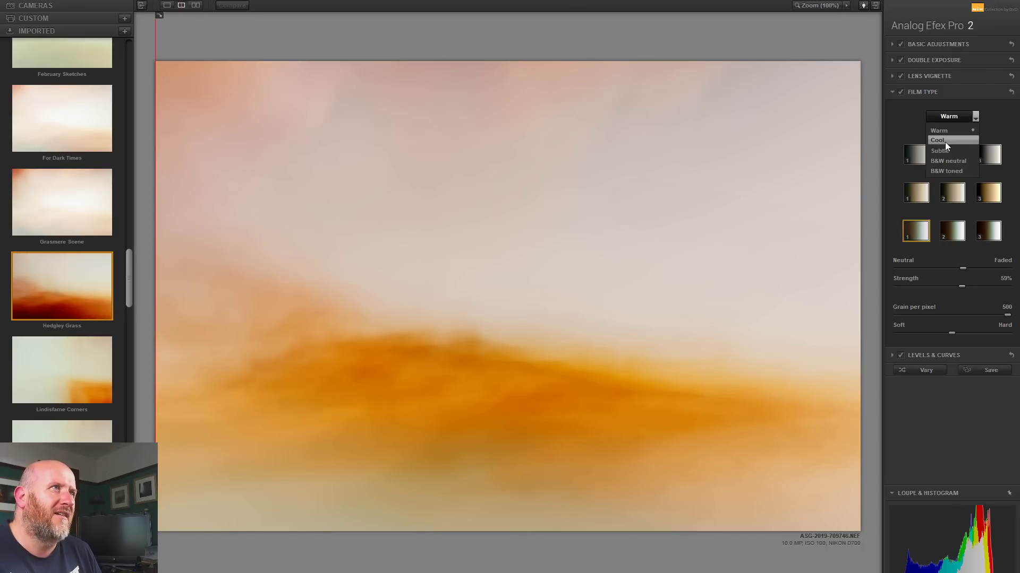
{"action": "left_click", "coordinate": [945, 141]}
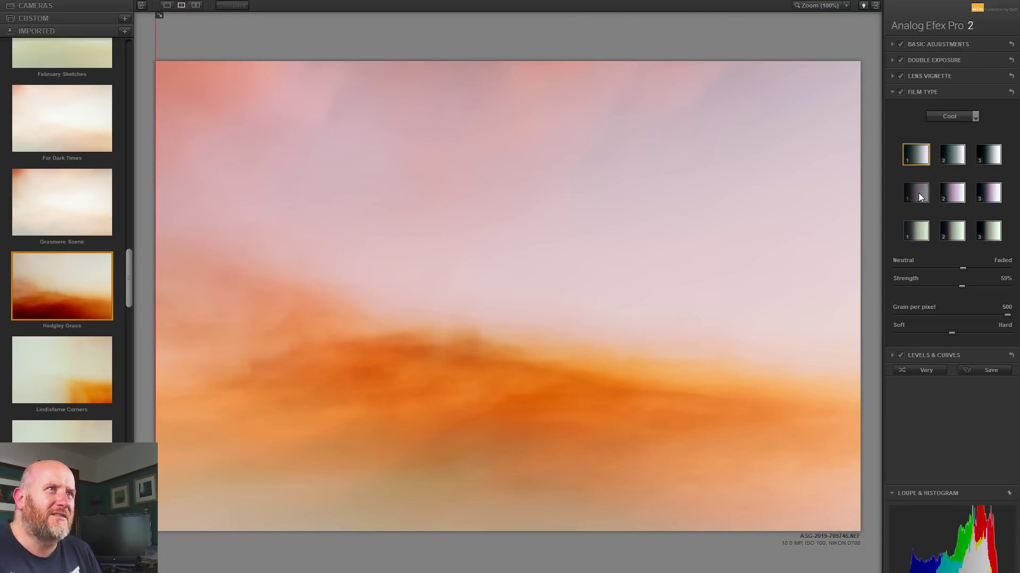
{"action": "left_click", "coordinate": [918, 224]}
{"action": "left_click", "coordinate": [950, 116]}
{"action": "left_click", "coordinate": [946, 156]}
{"action": "left_click", "coordinate": [922, 193]}
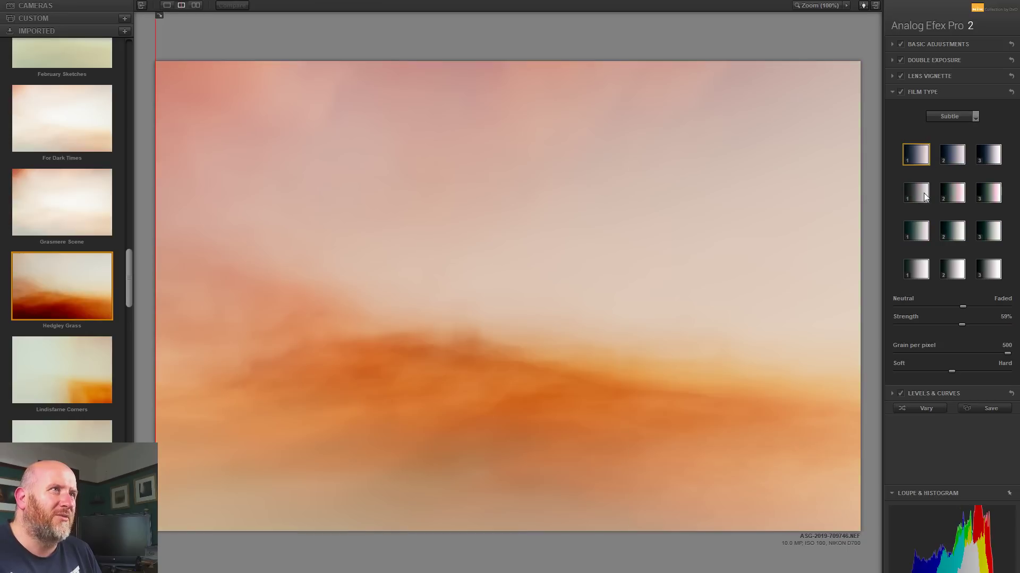
{"action": "left_click", "coordinate": [921, 228]}
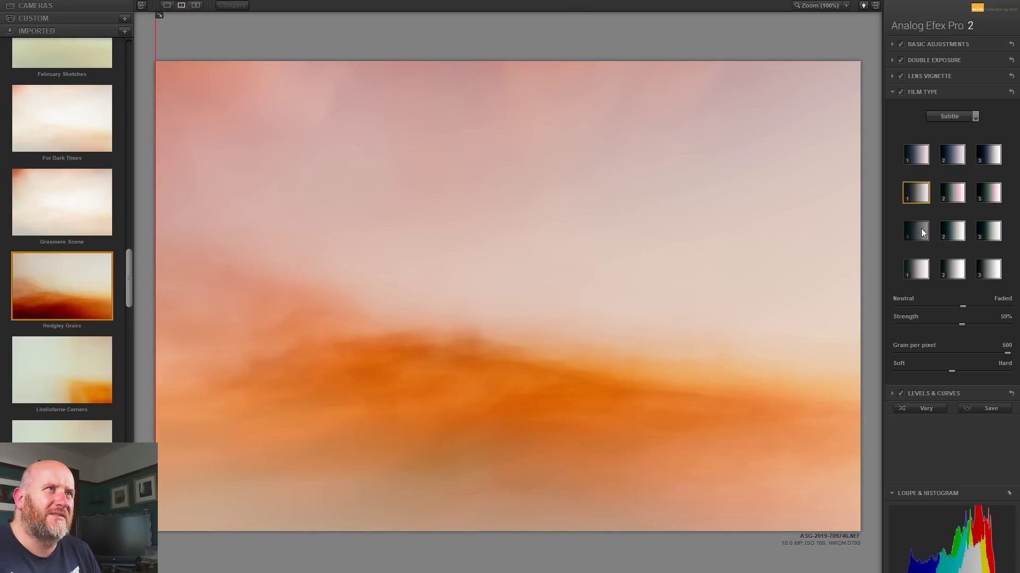
{"action": "left_click", "coordinate": [918, 279]}
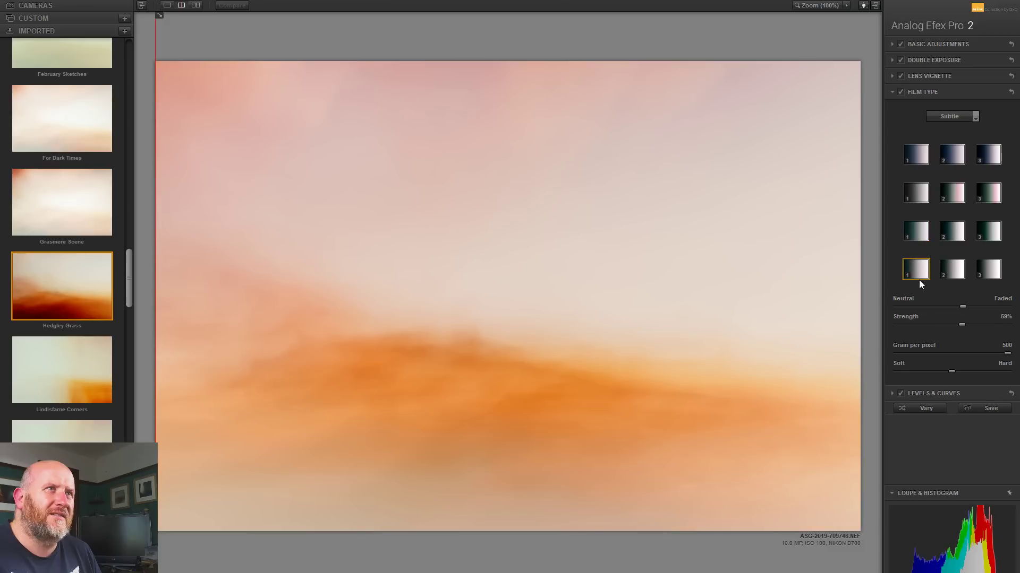
{"action": "left_click", "coordinate": [955, 118]}
{"action": "left_click", "coordinate": [945, 130]}
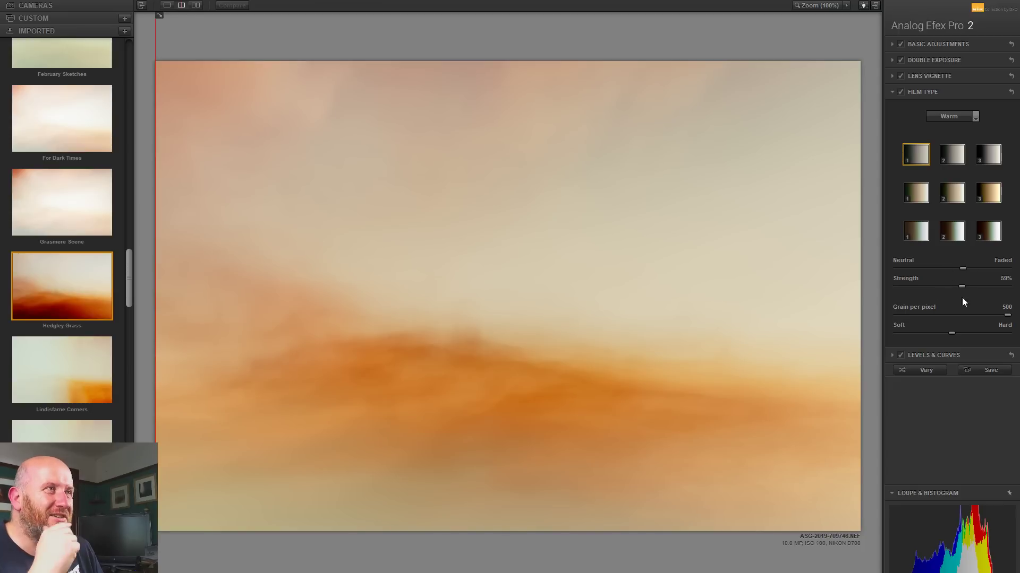
Darken the lower tones slightly with the RGB curve in Levels & Curves, and compare the picture with and without it
{"action": "left_click", "coordinate": [900, 355]}
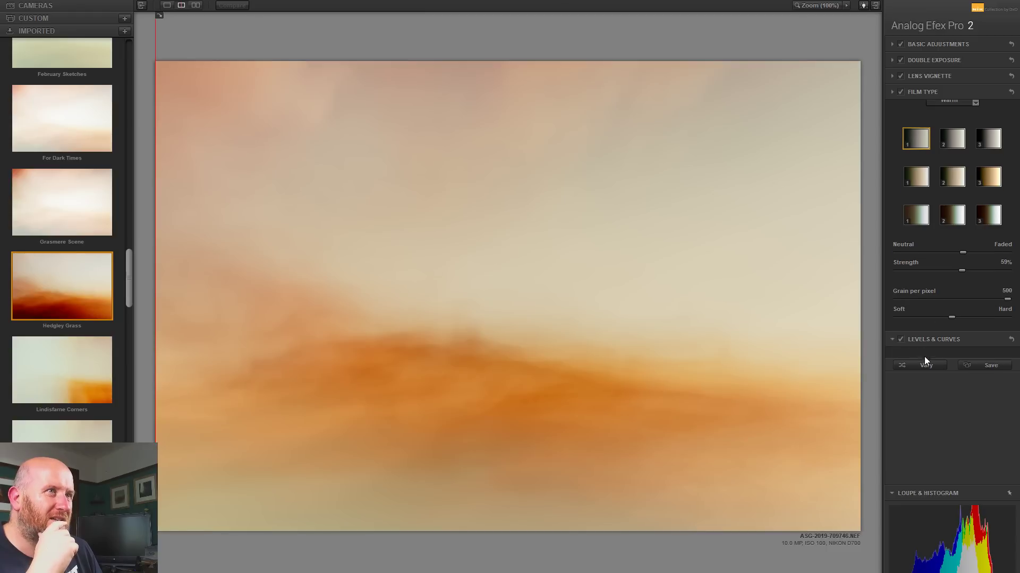
{"action": "left_click", "coordinate": [924, 355]}
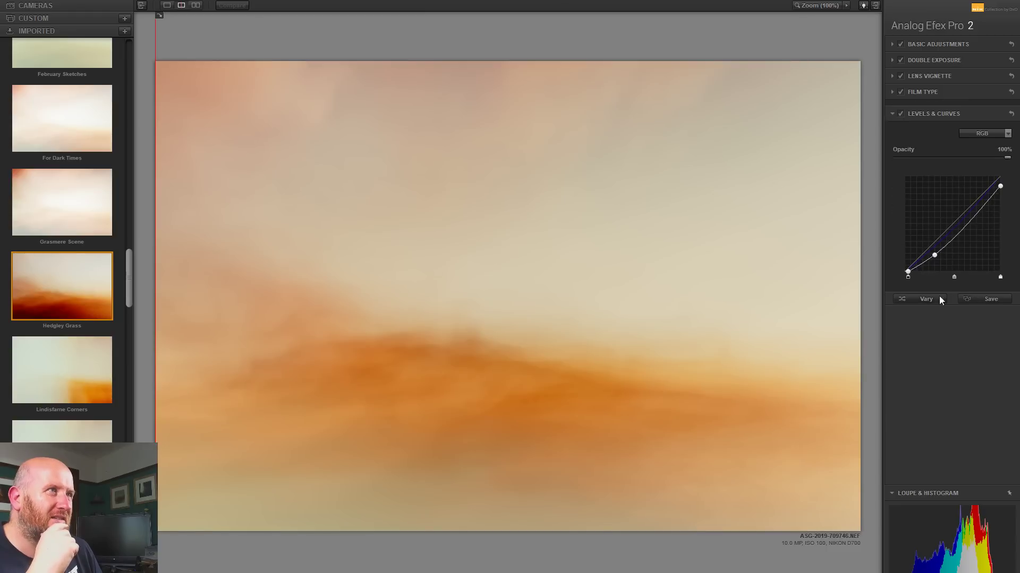
{"action": "left_click_drag", "start_coordinate": [976, 212], "coordinate": [1002, 188]}
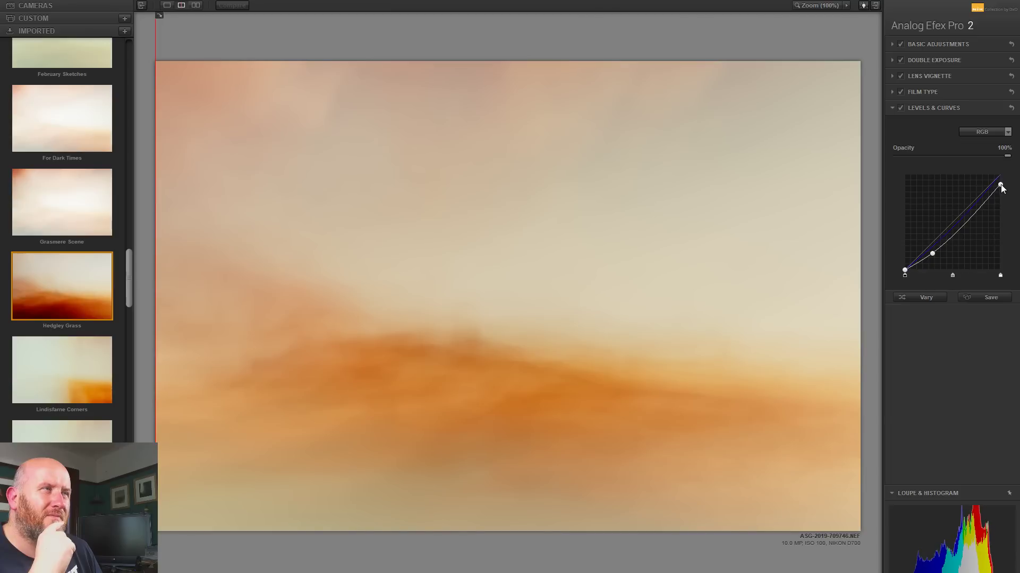
{"action": "left_click_drag", "start_coordinate": [933, 254], "coordinate": [938, 252]}
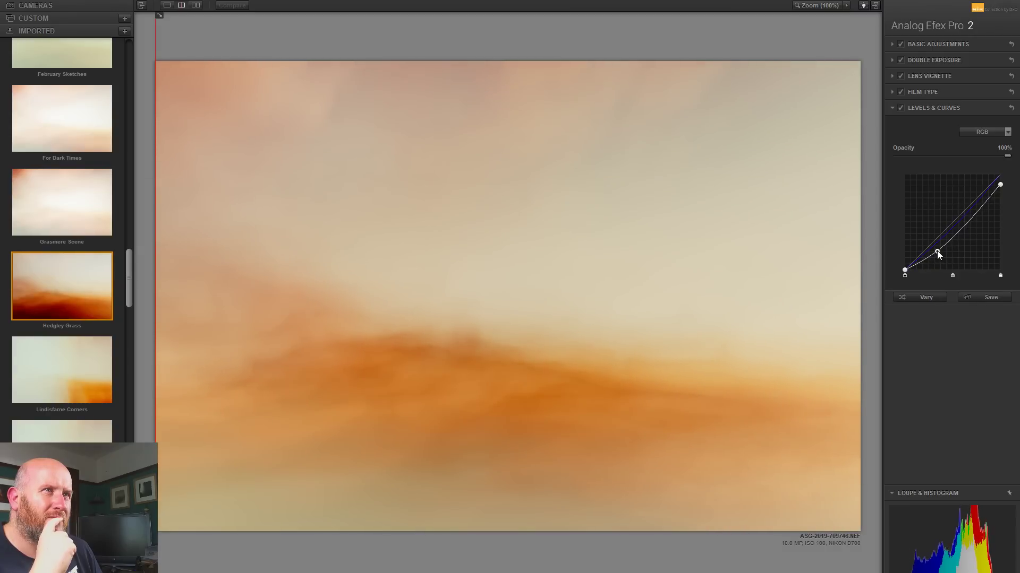
{"action": "left_click", "coordinate": [899, 106]}
{"action": "left_click", "coordinate": [897, 107]}
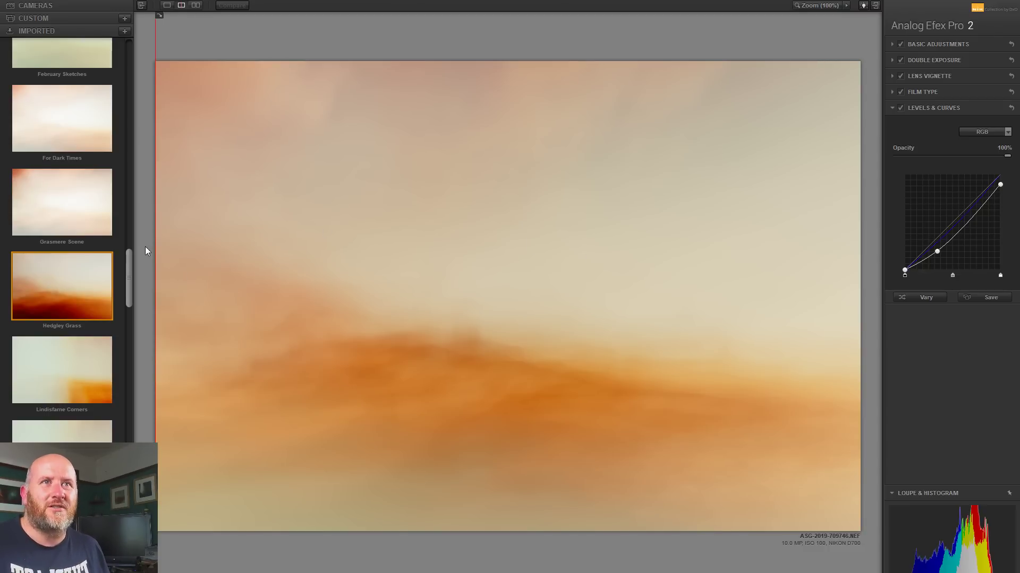
Browse the saved recipes in the imported and custom collections
{"action": "left_click_drag", "start_coordinate": [129, 263], "coordinate": [129, 69]}
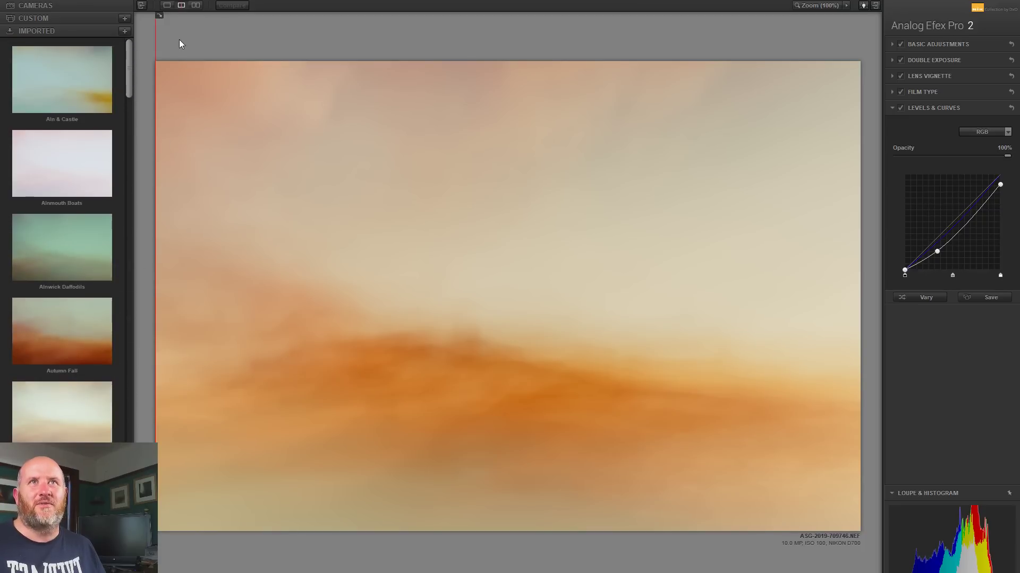
{"action": "left_click", "coordinate": [70, 19]}
{"action": "left_click_drag", "start_coordinate": [129, 65], "coordinate": [129, 128]}
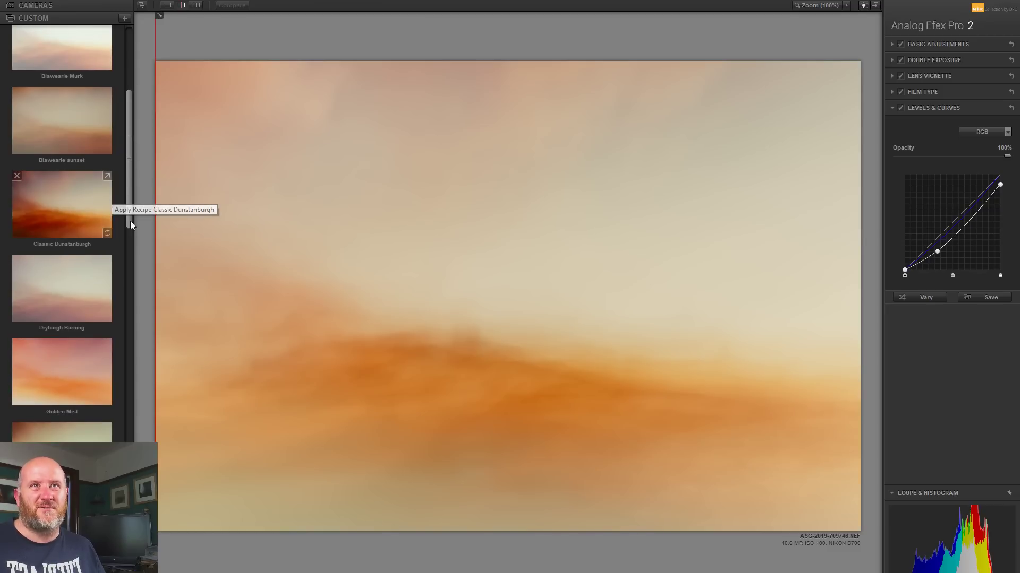
{"action": "mouse_move", "coordinate": [132, 173]}
{"action": "left_mouse_down"}
{"action": "mouse_move", "coordinate": [126, 311]}
{"action": "mouse_move", "coordinate": [145, 433]}
{"action": "mouse_move", "coordinate": [145, 84]}
{"action": "left_mouse_up"}
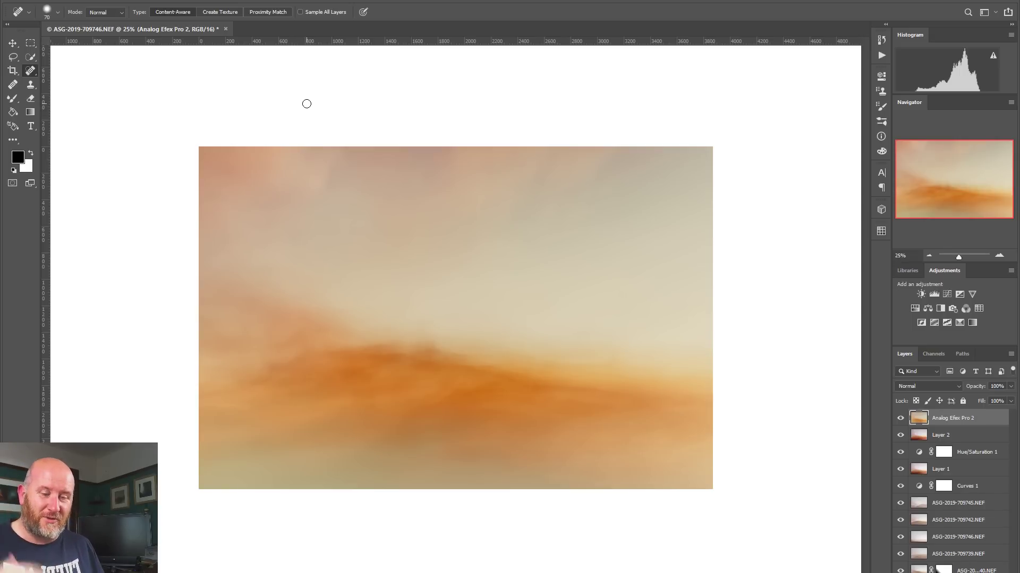
Save and close the layered document in Photoshop, and return to Lightroom Classic
{"action": "left_click", "coordinate": [30, 2]}
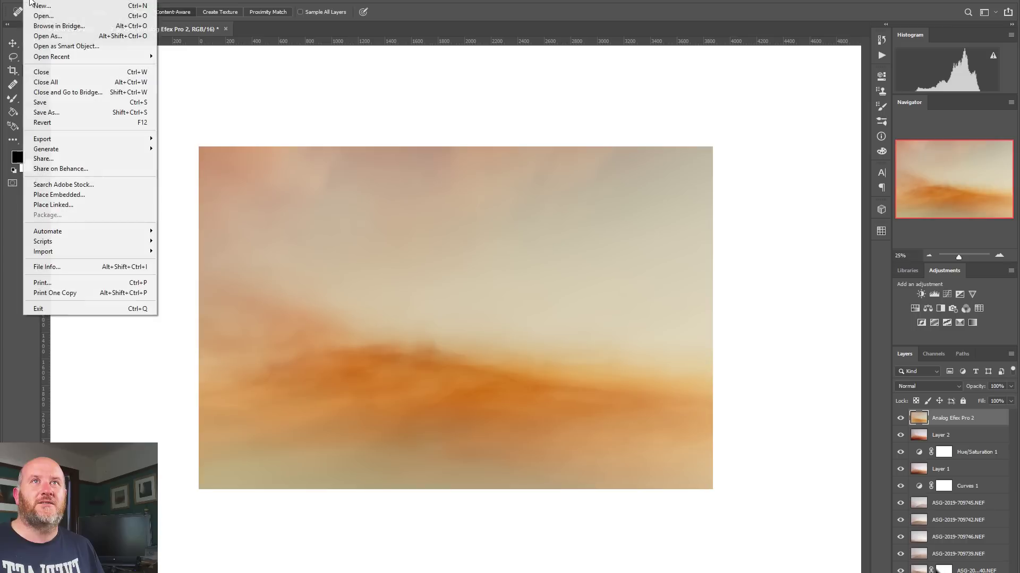
{"action": "left_click", "coordinate": [72, 105]}
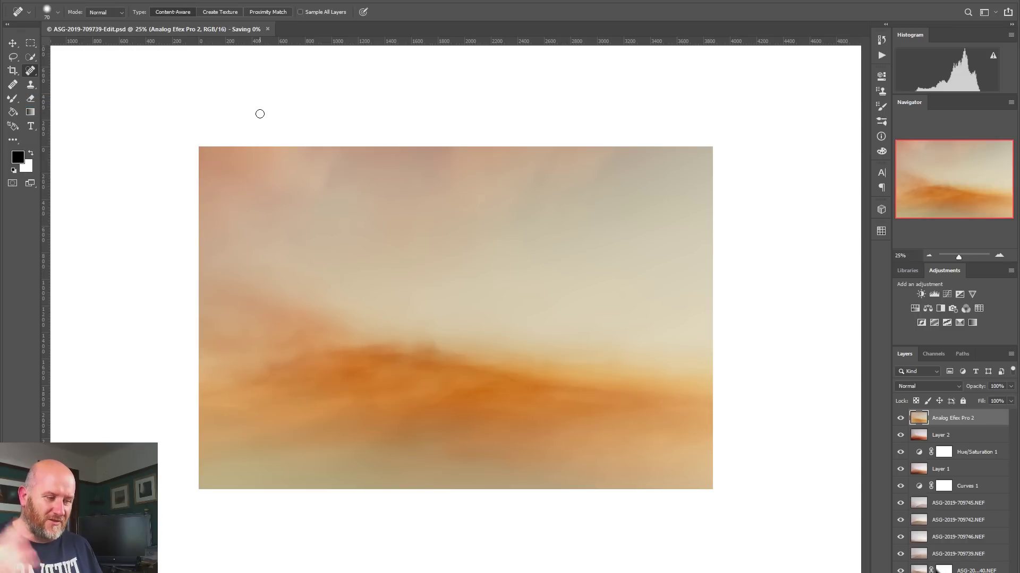
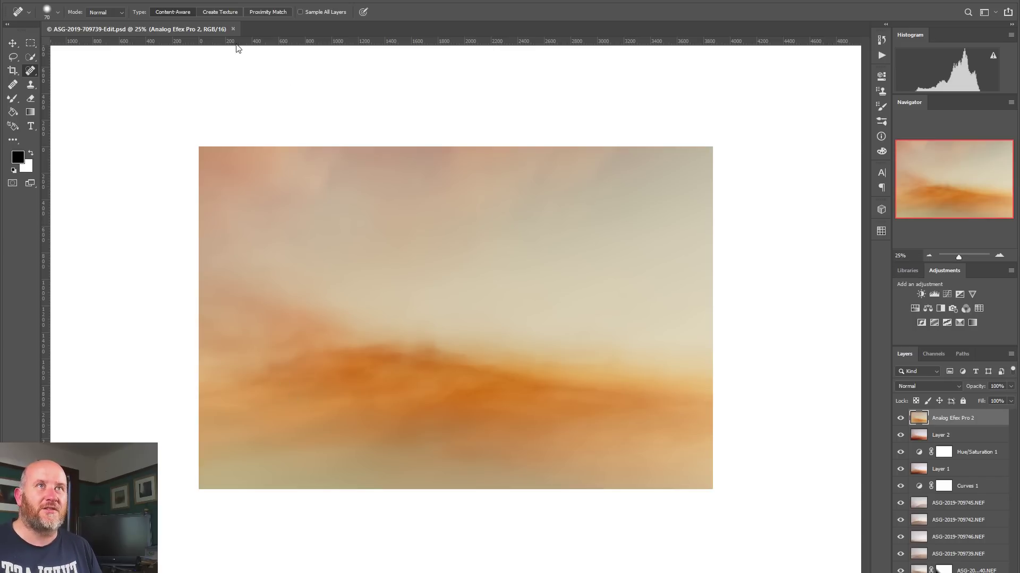
{"action": "left_click", "coordinate": [233, 29]}
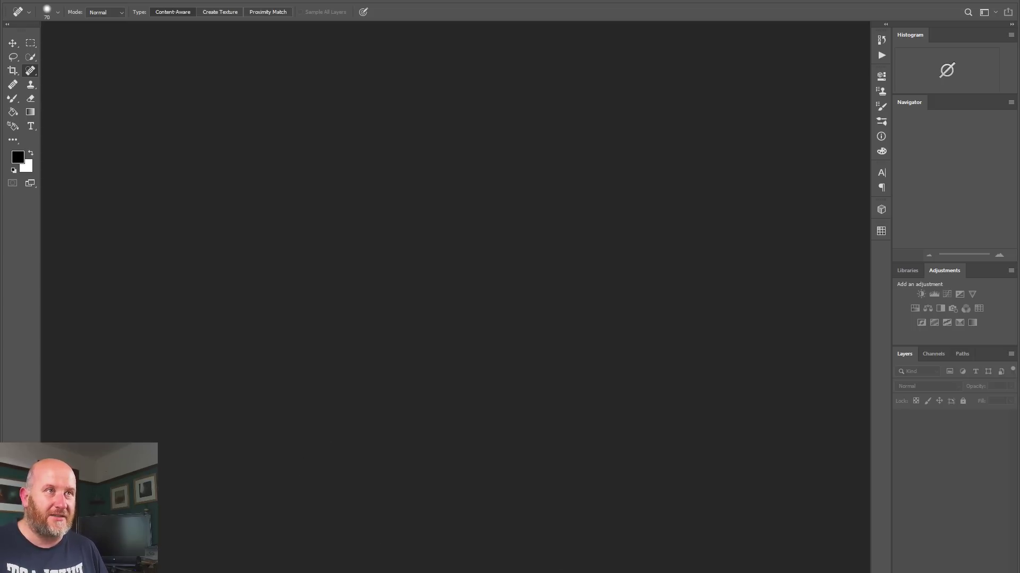
{"action": "key", "text": "alt+Tab"}
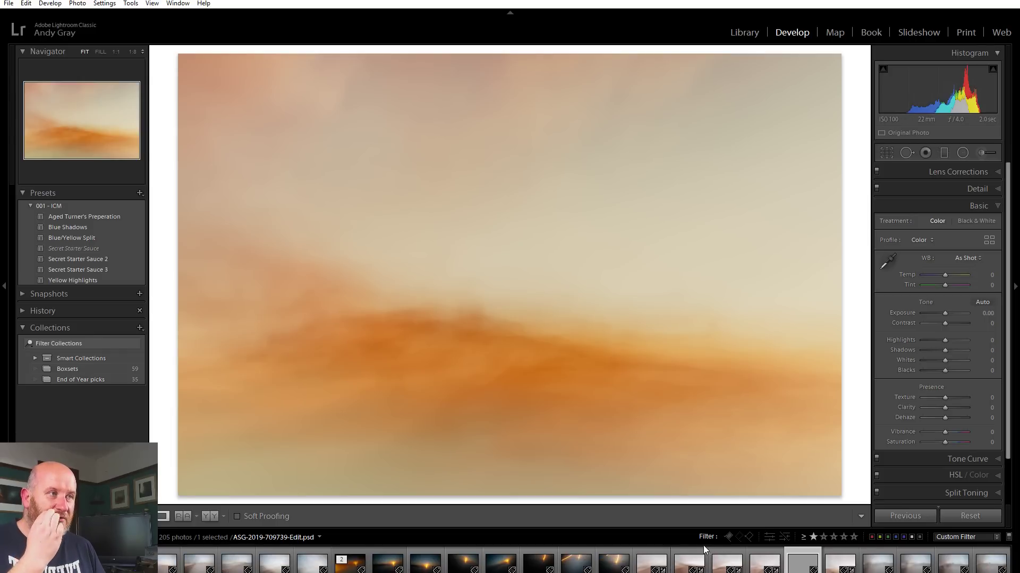
Rate the finished seascape composite with three stars
{"action": "left_click", "coordinate": [879, 567]}
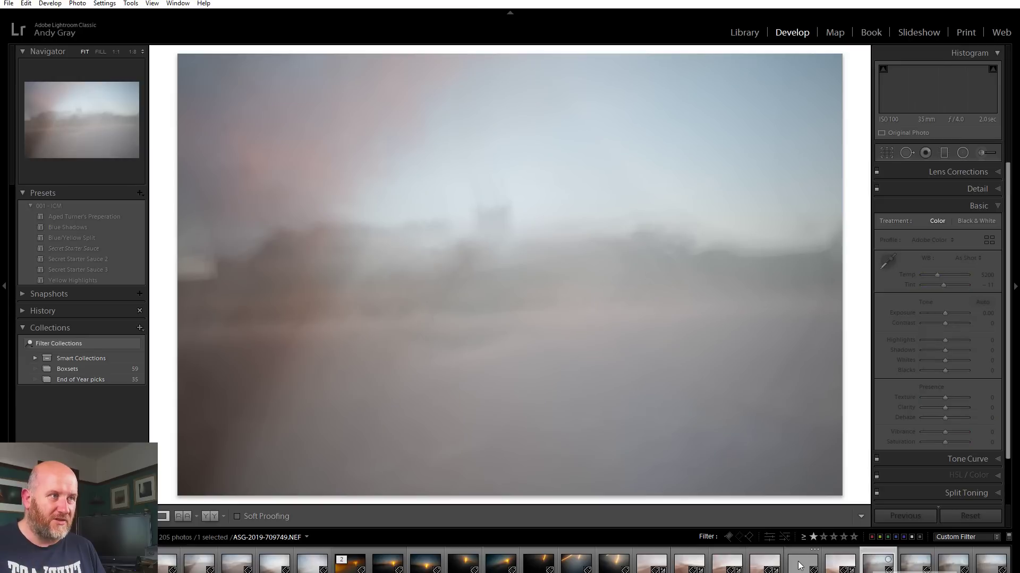
{"action": "left_click", "coordinate": [801, 567]}
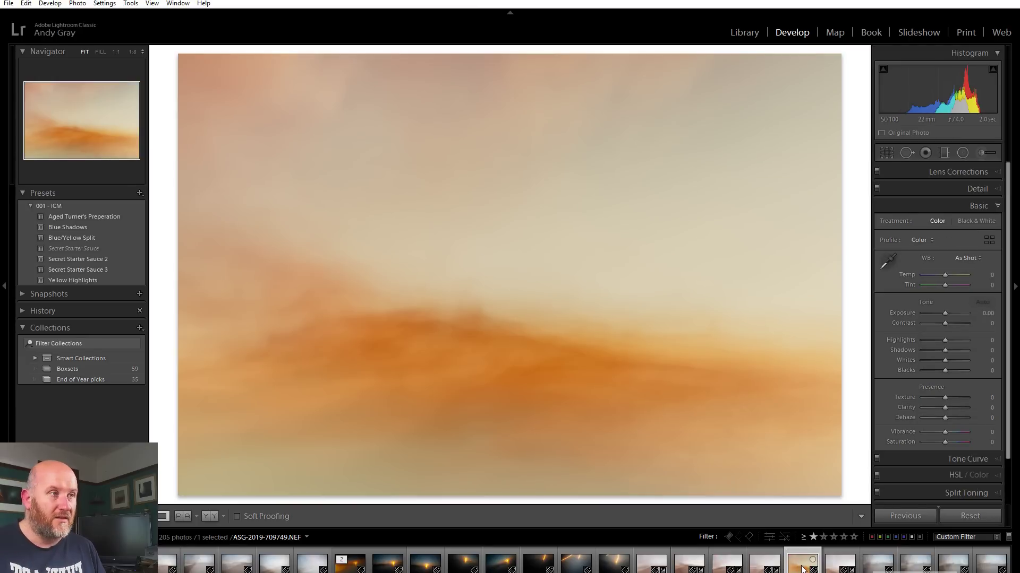
{"action": "key", "text": "3"}
Look through the blurred skyline frames in the Library and select the four photos starting with ASG-2019-709749.NEF
{"action": "left_click", "coordinate": [880, 557]}
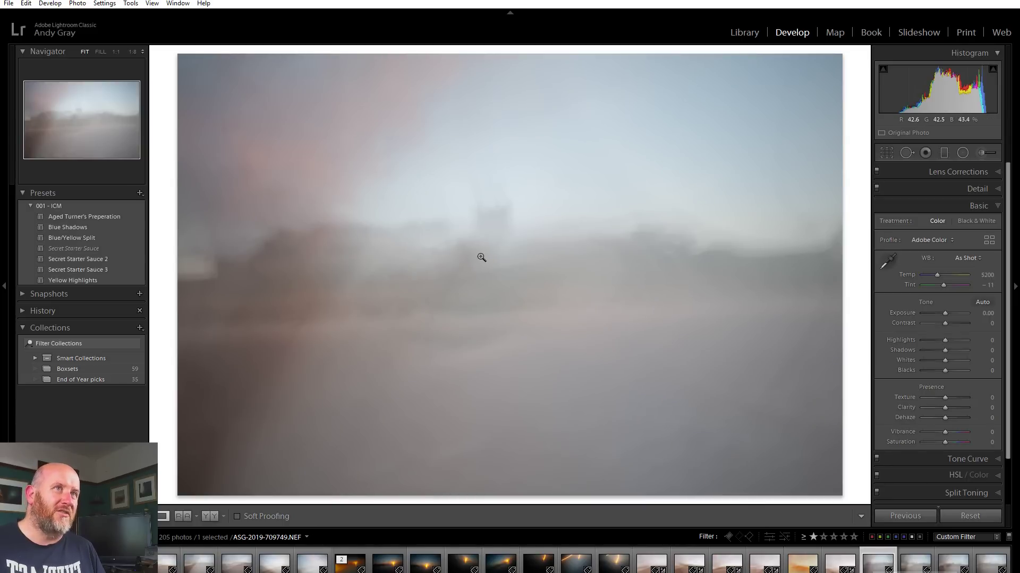
{"action": "left_click", "coordinate": [749, 33]}
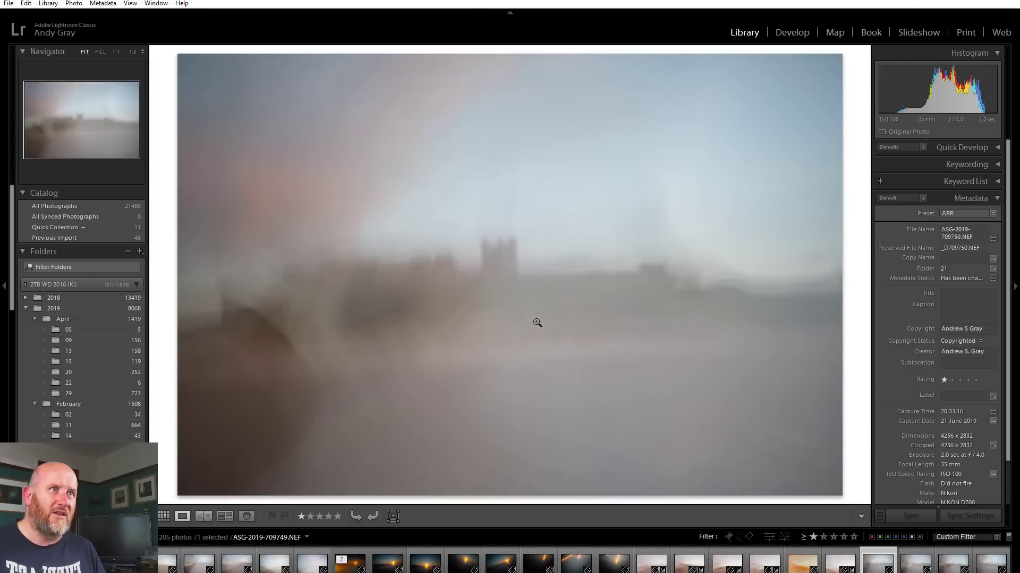
{"action": "key", "text": "Right"}
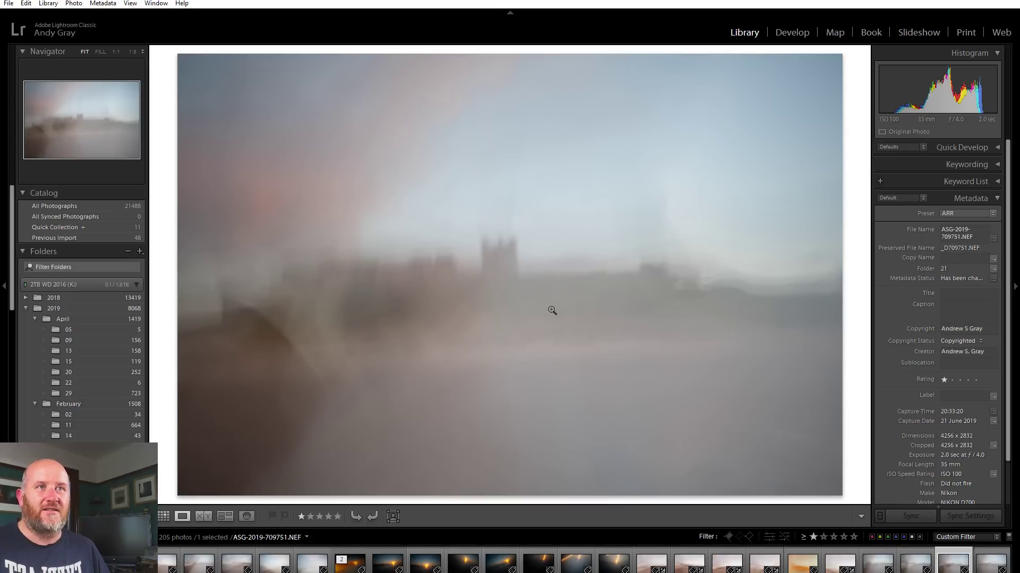
{"action": "left_click", "coordinate": [876, 566]}
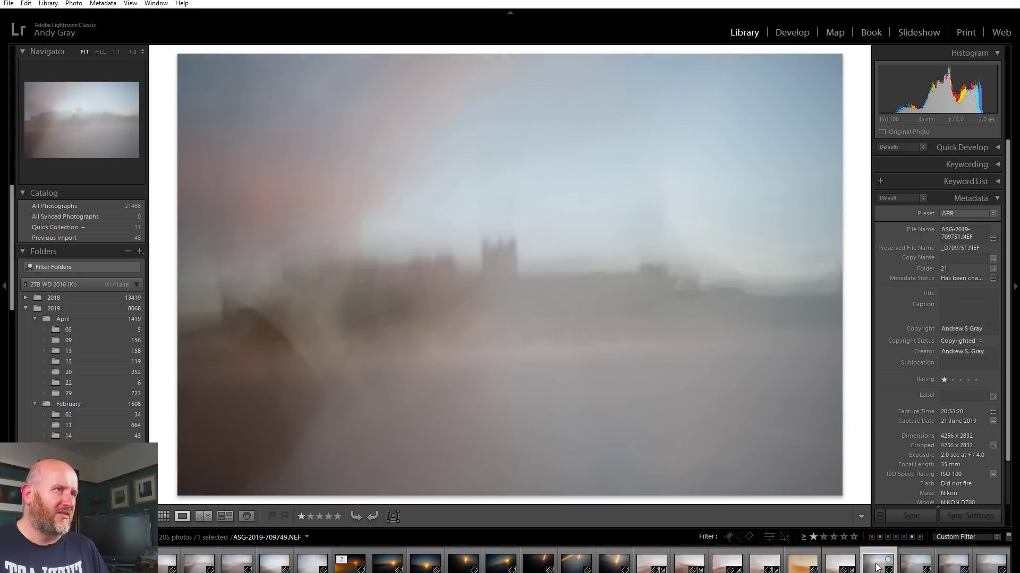
{"action": "left_click", "coordinate": [991, 564], "text": "shift"}
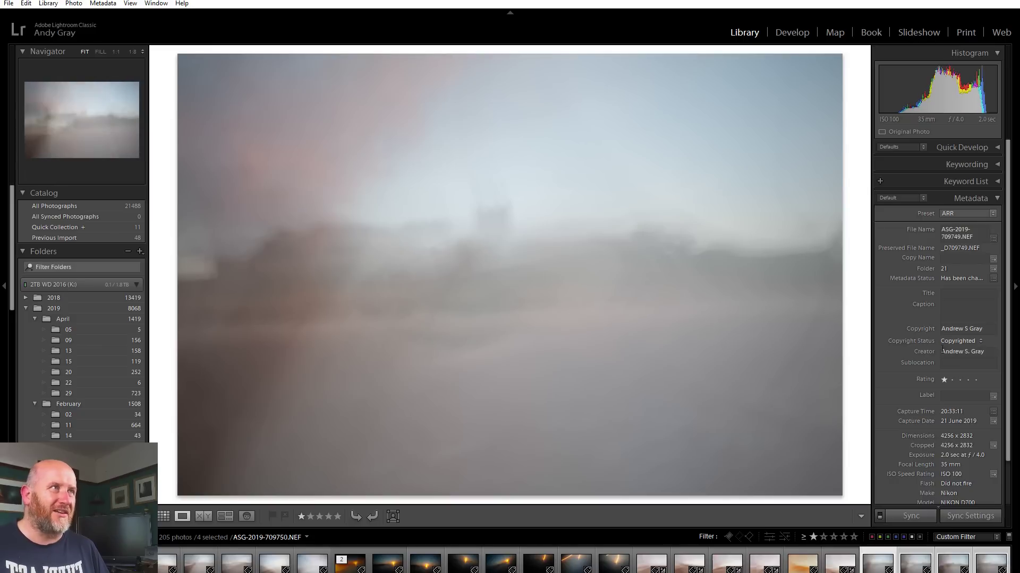
Open the selected frames in Develop and set the active photo's contrast to +38 and exposure to +0.24
{"action": "left_click", "coordinate": [802, 35]}
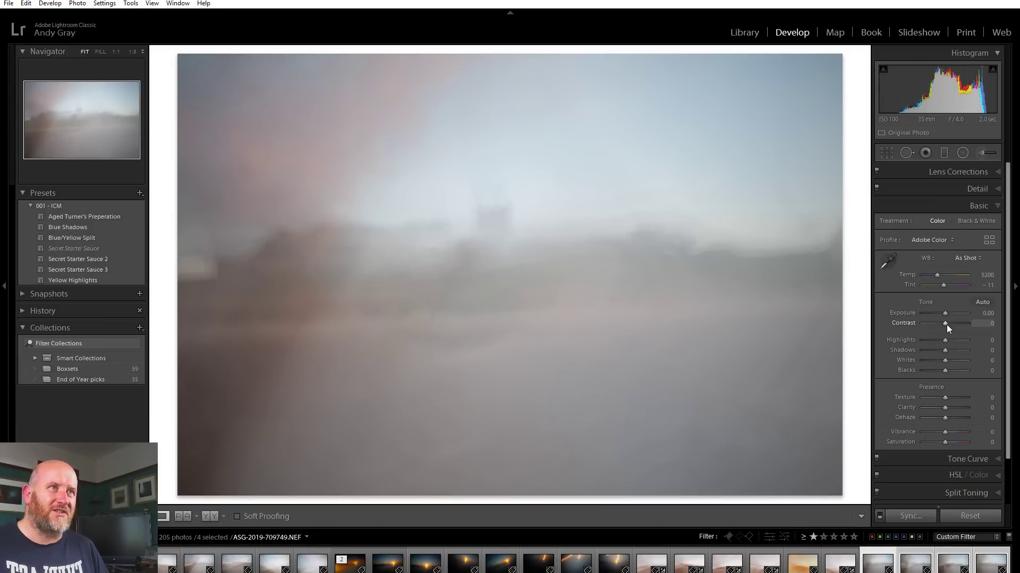
{"action": "left_click_drag", "start_coordinate": [946, 323], "coordinate": [955, 326]}
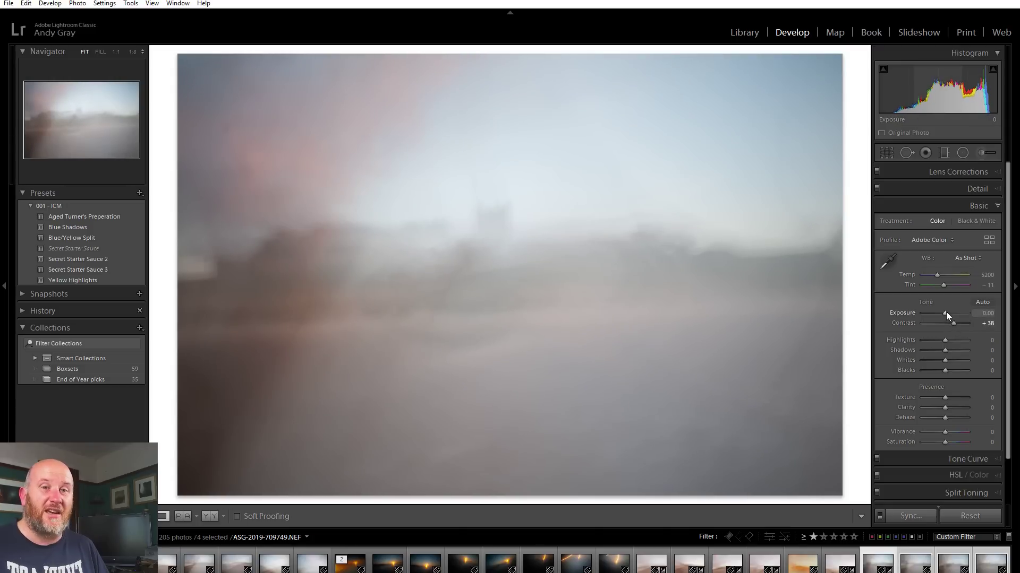
{"action": "mouse_move", "coordinate": [943, 314]}
{"action": "left_mouse_down"}
{"action": "mouse_move", "coordinate": [955, 315]}
{"action": "mouse_move", "coordinate": [942, 320]}
{"action": "left_mouse_up"}
{"action": "double_click", "coordinate": [944, 318]}
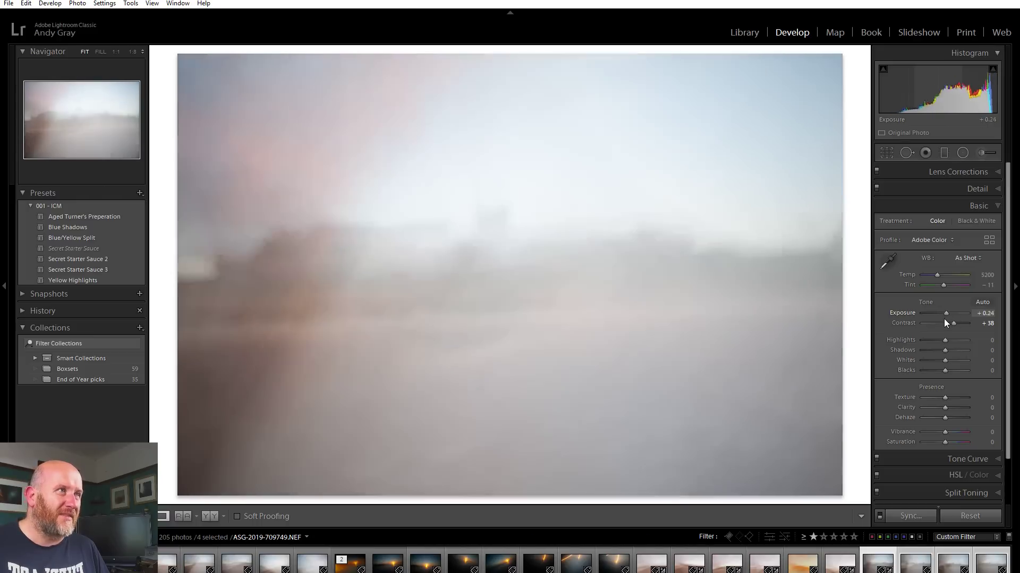
Apply the lens corrections to the skyline photo and brighten its darker areas
{"action": "left_click", "coordinate": [951, 172]}
{"action": "left_click", "coordinate": [933, 213]}
{"action": "left_click", "coordinate": [932, 205]}
{"action": "left_click_drag", "start_coordinate": [945, 318], "coordinate": [965, 317]}
{"action": "left_click", "coordinate": [960, 171]}
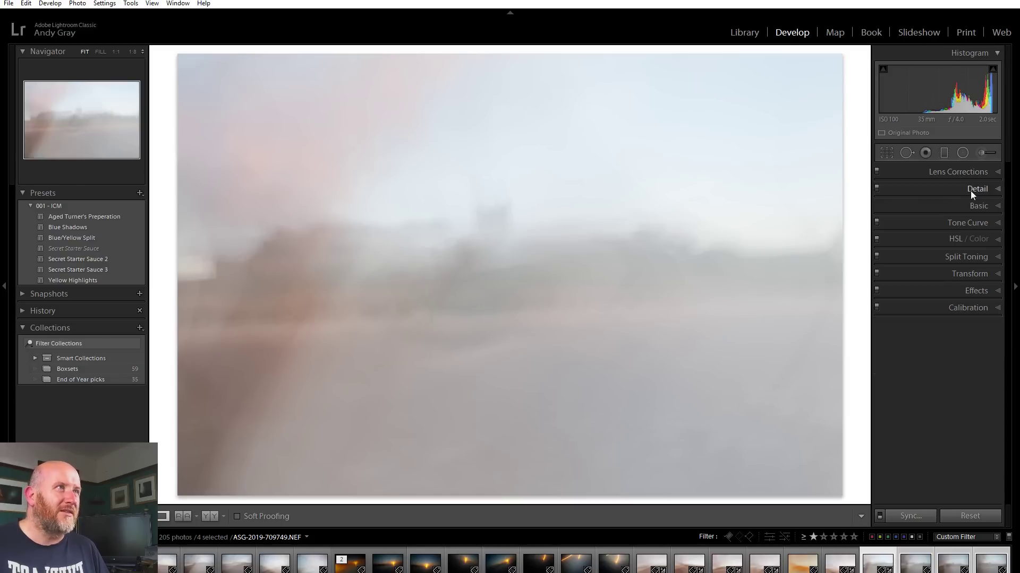
Set the skyline photo's luminance noise reduction to 49
{"action": "left_click", "coordinate": [976, 189]}
{"action": "left_click", "coordinate": [944, 371]}
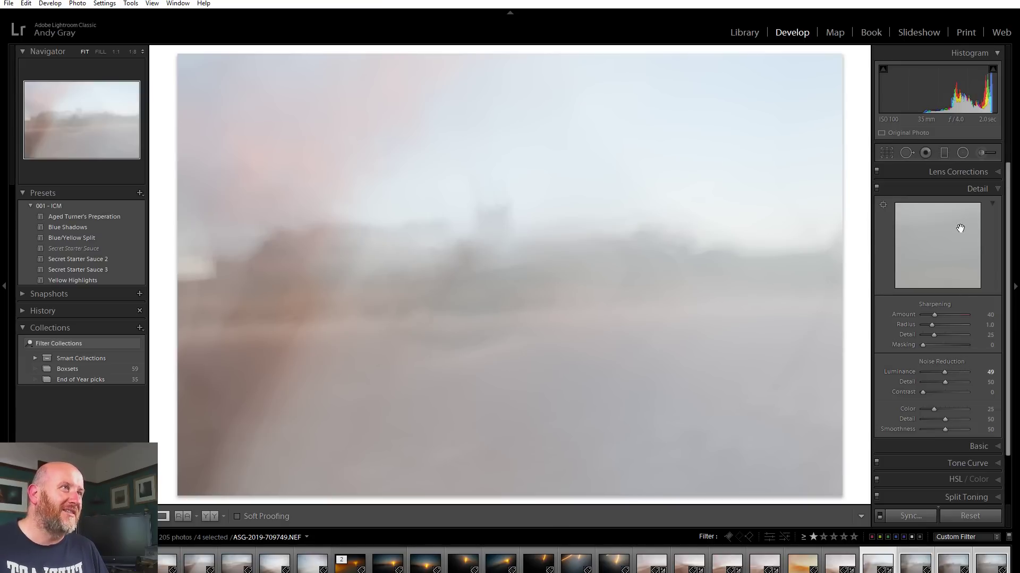
Set the skyline photo's white balance to Auto
{"action": "left_click", "coordinate": [977, 190]}
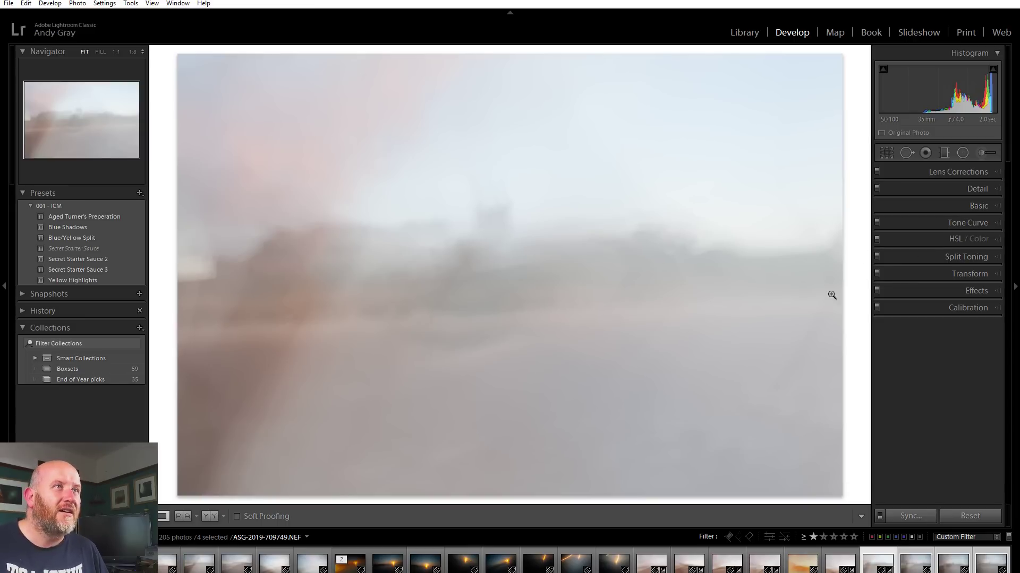
{"action": "left_click", "coordinate": [983, 208]}
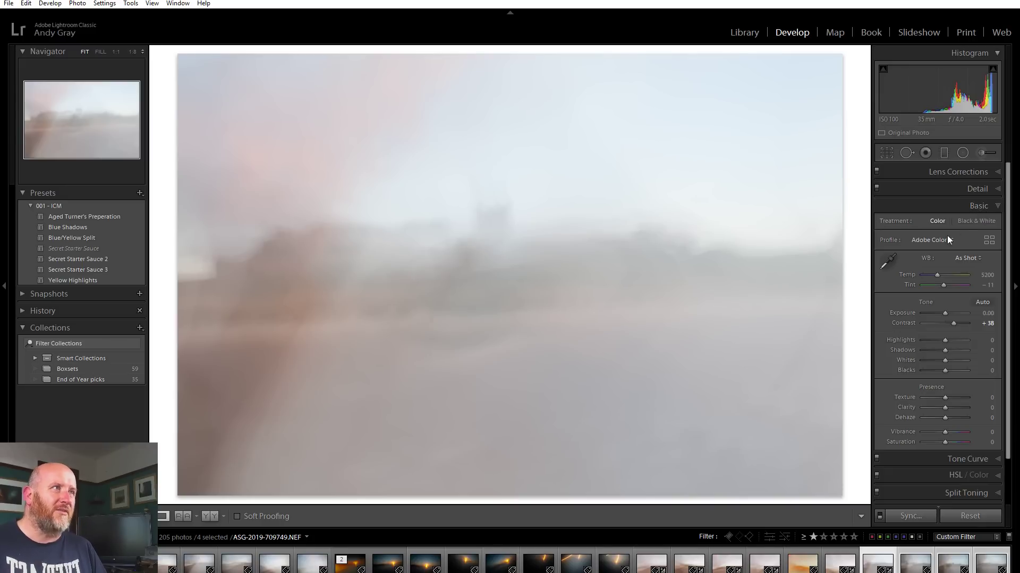
{"action": "left_click", "coordinate": [967, 259]}
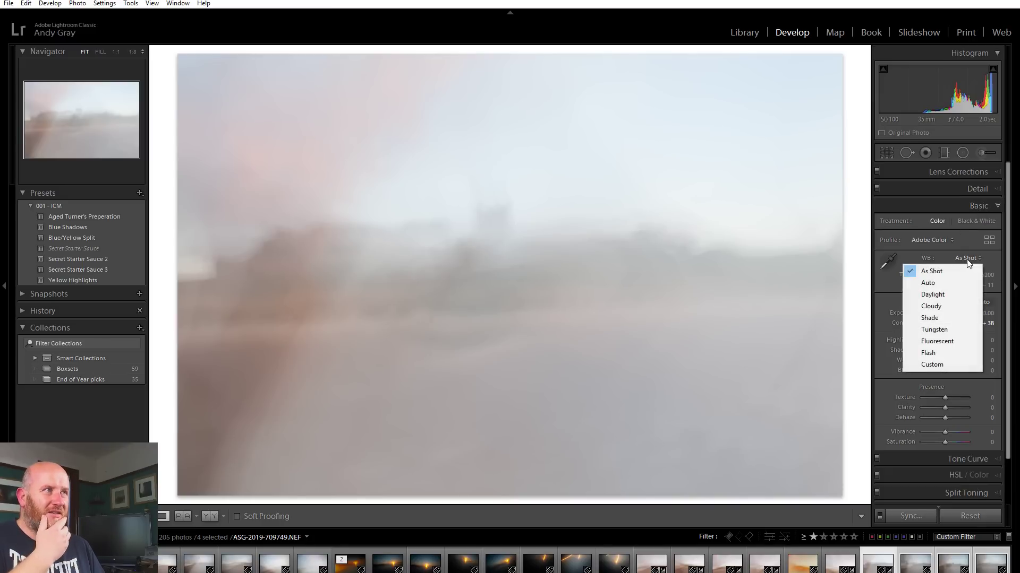
{"action": "left_click", "coordinate": [947, 286]}
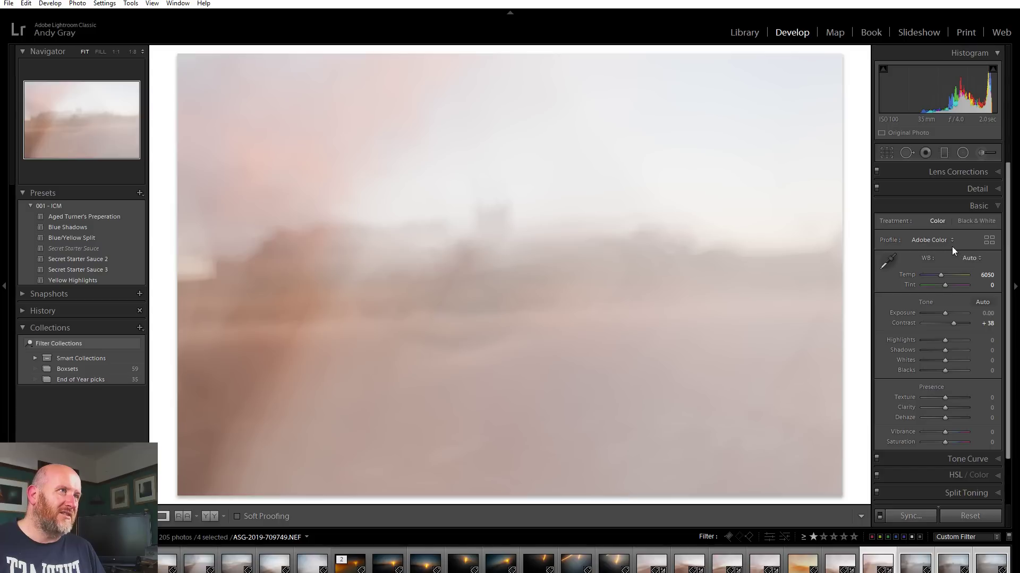
Try the Cloudy white balance on the skyline photo and look over the available colour profiles
{"action": "left_click", "coordinate": [970, 258]}
{"action": "left_click", "coordinate": [940, 306]}
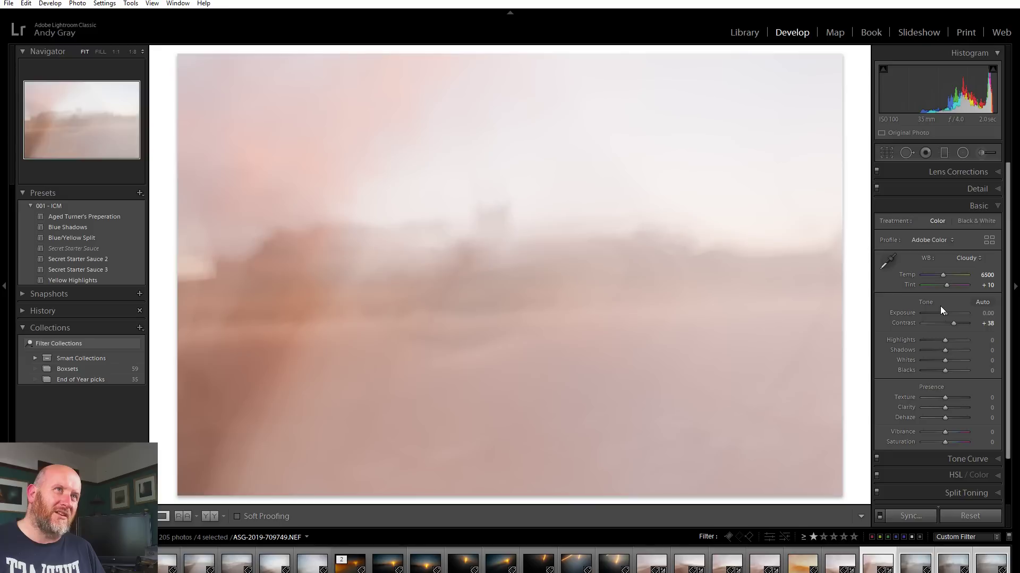
{"action": "left_click", "coordinate": [941, 242]}
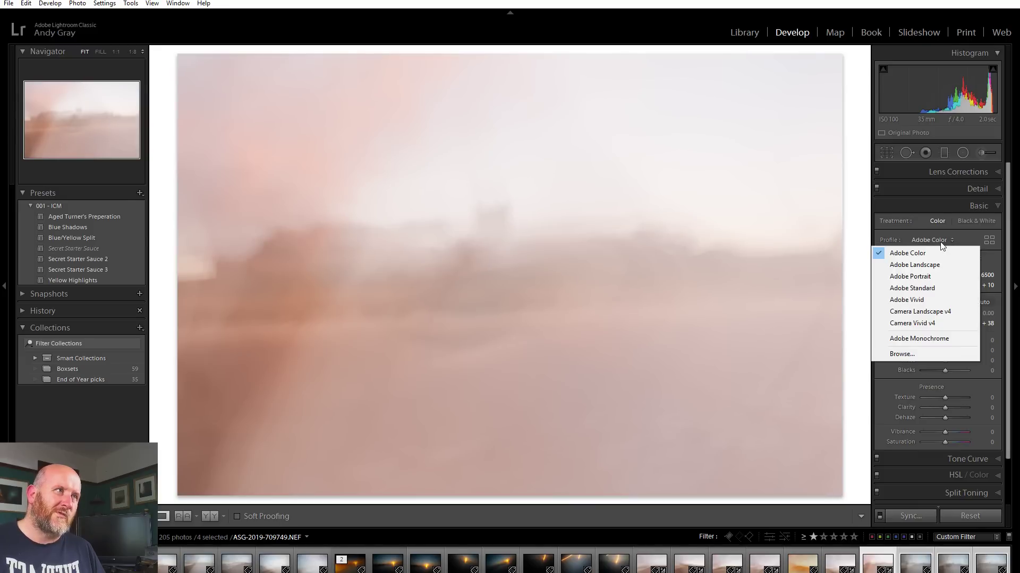
{"action": "left_click", "coordinate": [1007, 271]}
Return the white balance to Auto and set highlights to -36, shadows to +7, whites to -14 and blacks to -43
{"action": "left_click", "coordinate": [962, 259]}
{"action": "left_click", "coordinate": [944, 283]}
{"action": "left_click_drag", "start_coordinate": [952, 322], "coordinate": [947, 357]}
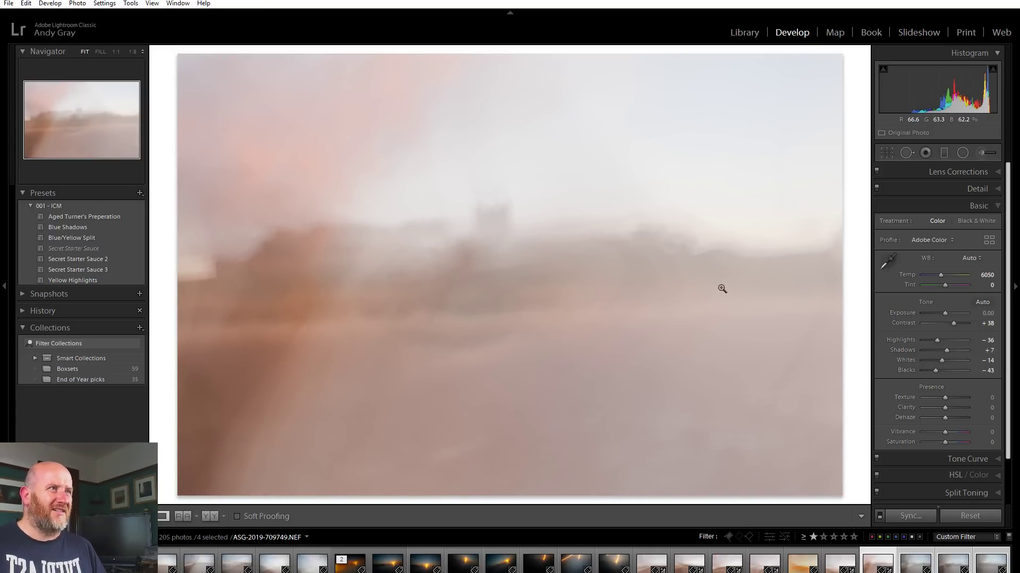
{"action": "left_click", "coordinate": [979, 206]}
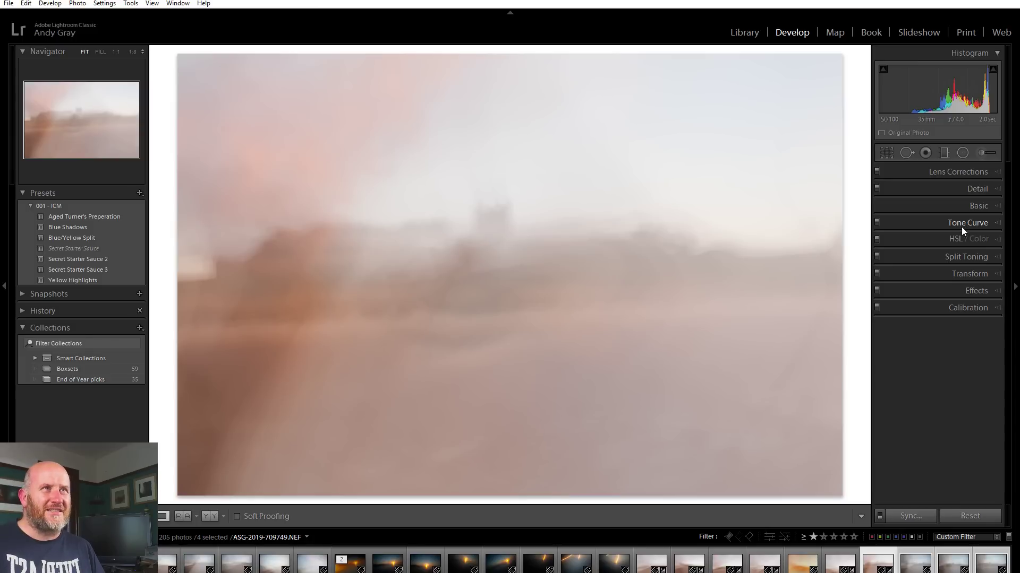
Shape the skyline photo's RGB tone curve into a gentle S-curve with one shadow point and one highlight point
{"action": "left_click", "coordinate": [963, 225]}
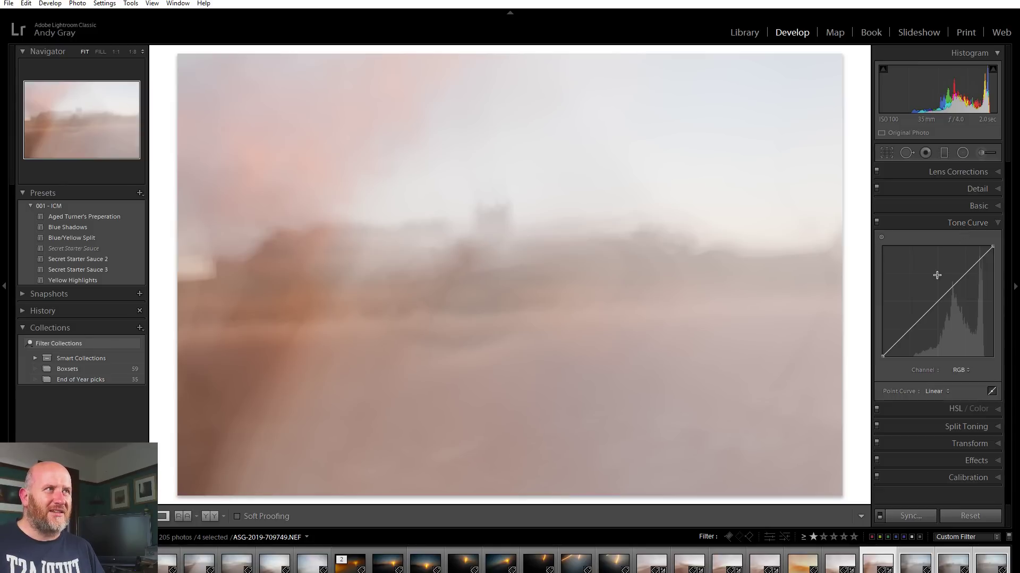
{"action": "left_click_drag", "start_coordinate": [917, 323], "coordinate": [951, 283]}
{"action": "left_click_drag", "start_coordinate": [909, 330], "coordinate": [912, 330]}
{"action": "left_click_drag", "start_coordinate": [951, 284], "coordinate": [952, 284]}
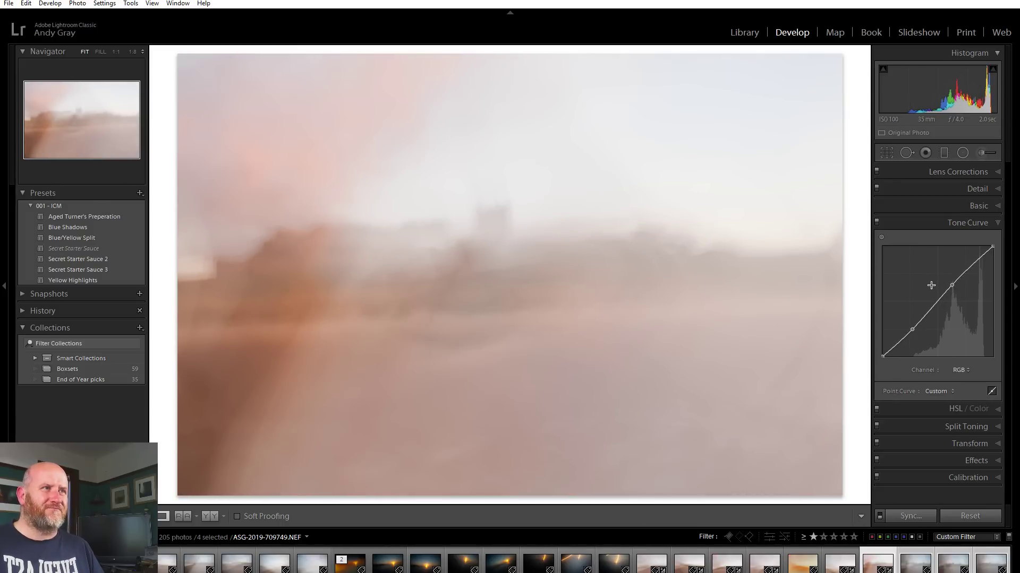
Check the lens corrections and synchronize the active photo's develop settings across the four selected skyline frames
{"action": "left_click", "coordinate": [950, 173]}
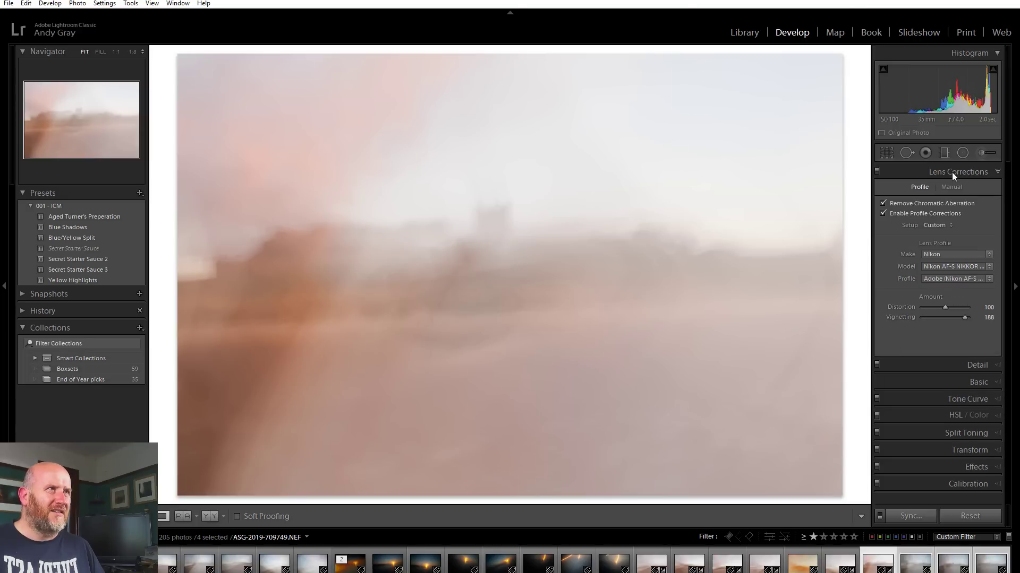
{"action": "left_click", "coordinate": [951, 171]}
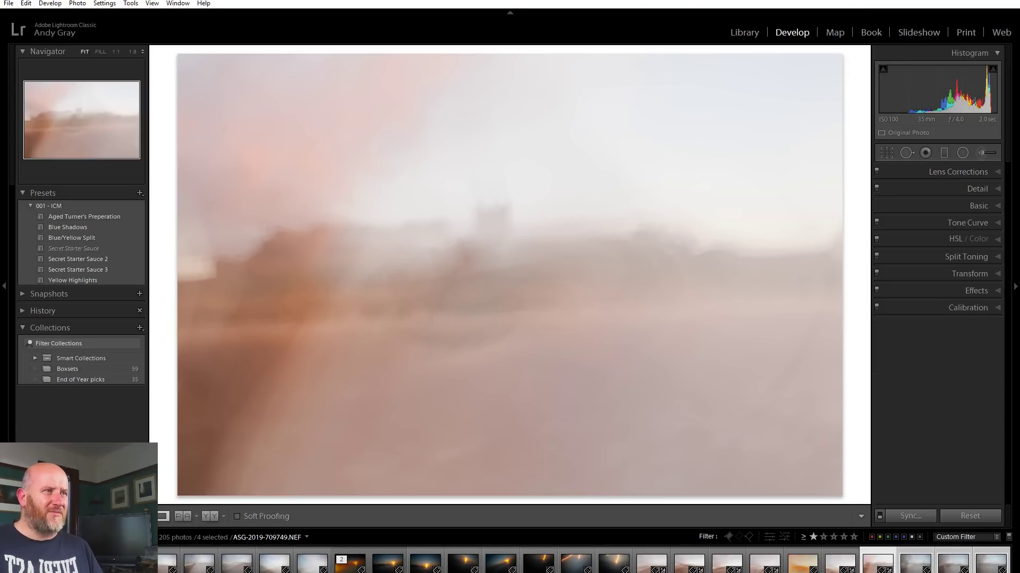
{"action": "left_click", "coordinate": [908, 517]}
{"action": "left_click", "coordinate": [508, 412]}
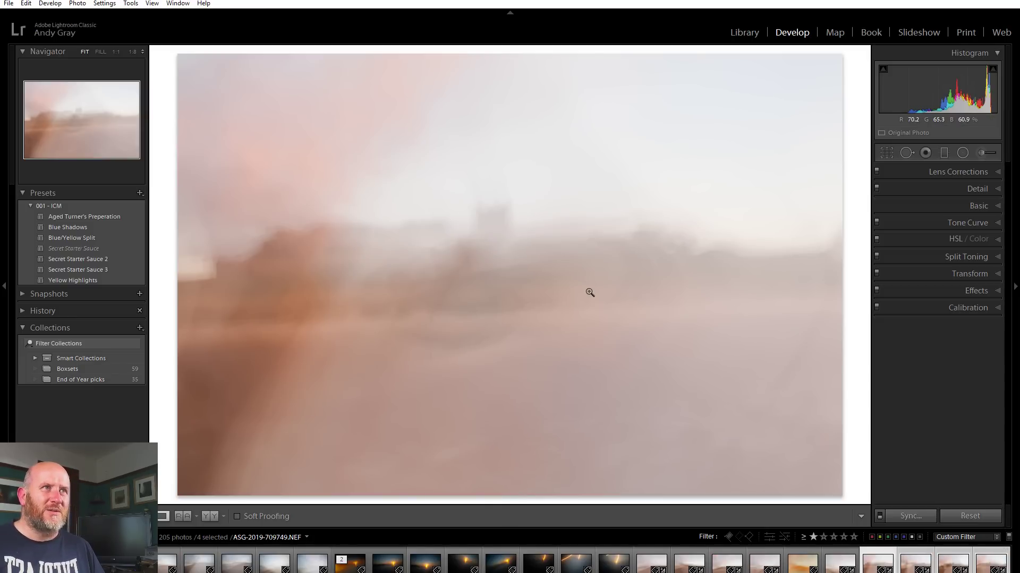
Open the four selected skyline frames as layers in one Photoshop document
{"action": "right_click", "coordinate": [525, 299]}
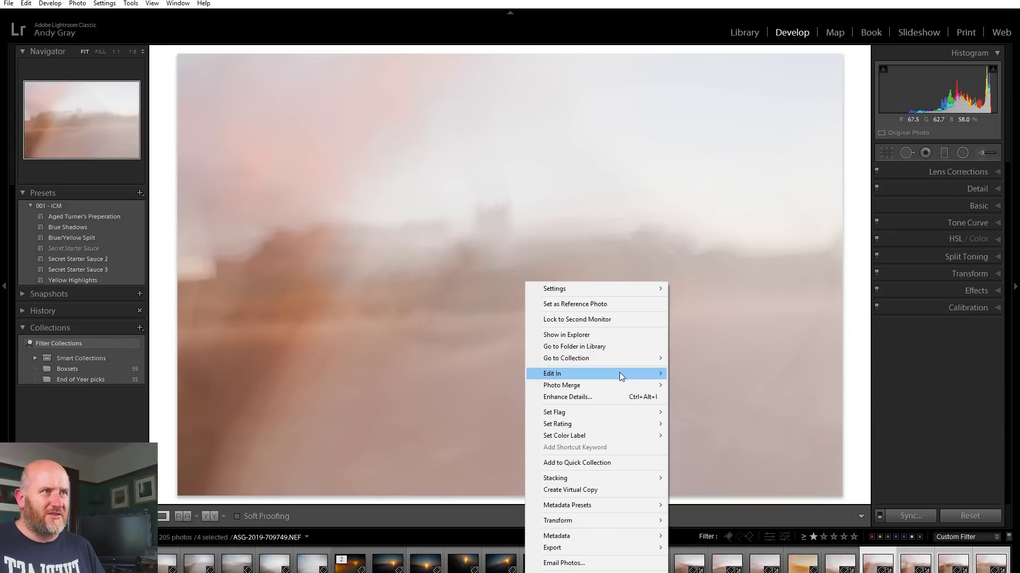
{"action": "mouse_move", "coordinate": [619, 373]}
{"action": "left_click", "coordinate": [721, 521]}
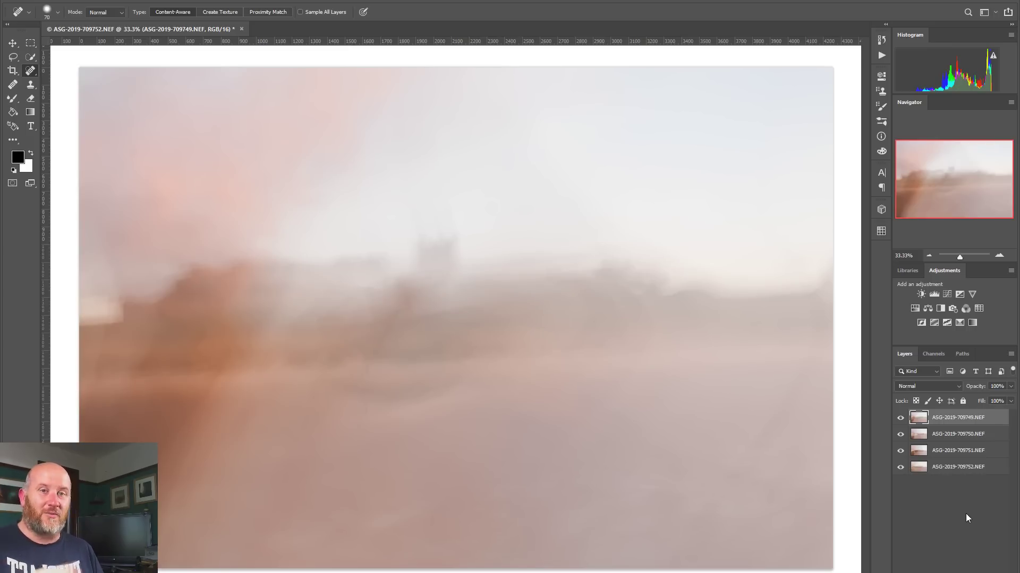
Select all four skyline layers and set their blend mode to Darken
{"action": "left_click", "coordinate": [966, 471], "text": "shift"}
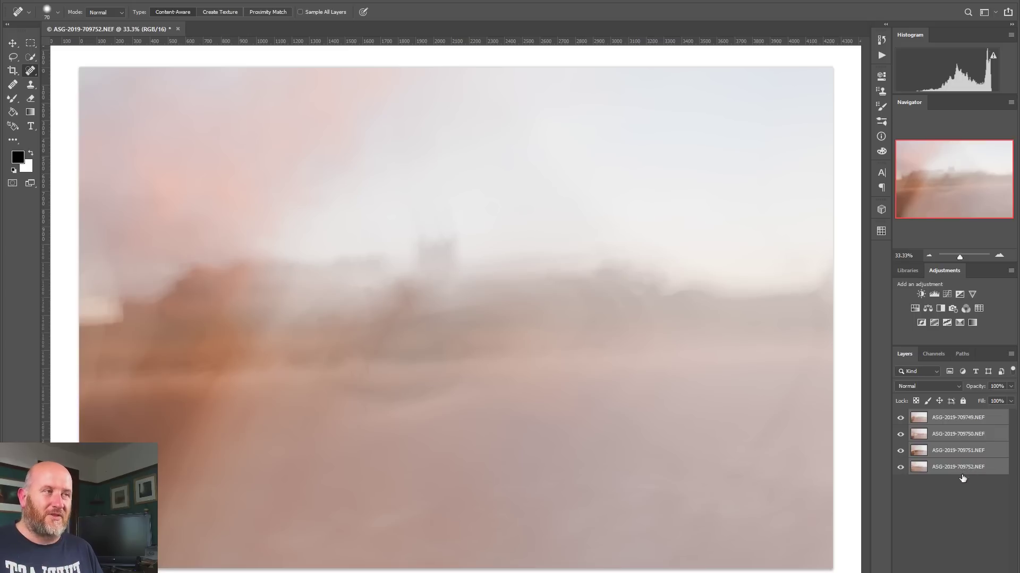
{"action": "left_click", "coordinate": [932, 386]}
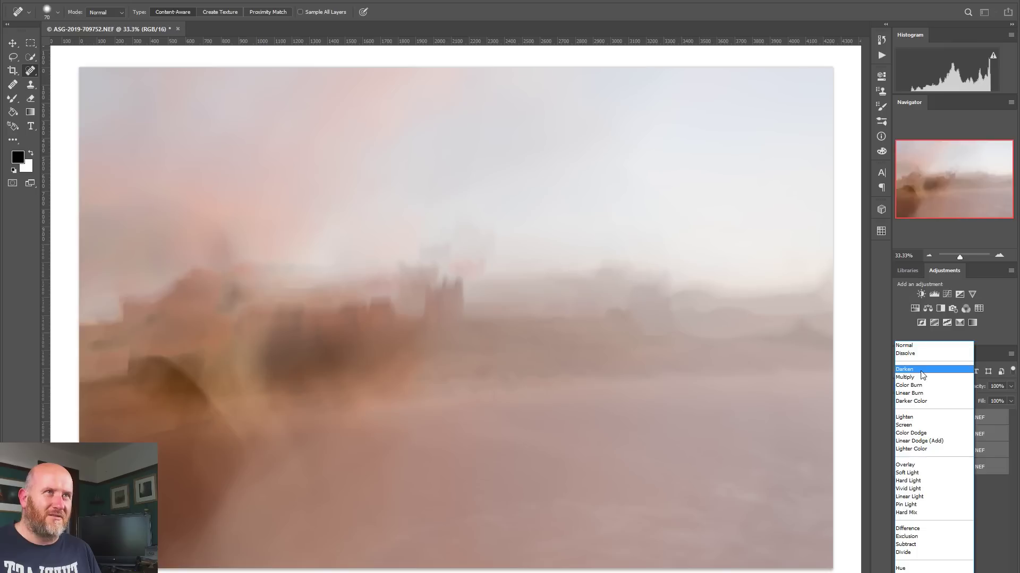
{"action": "left_click", "coordinate": [917, 370]}
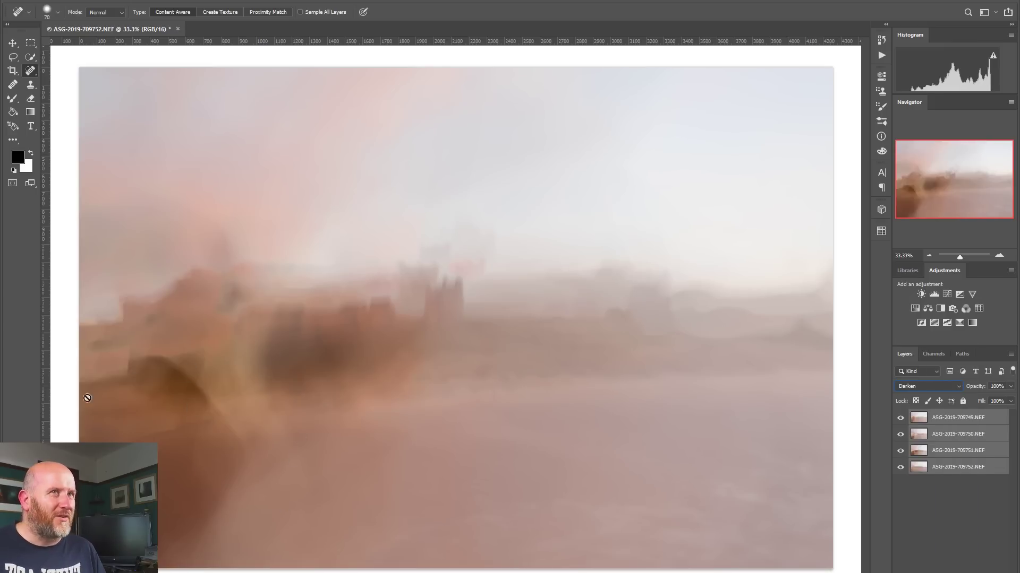
Toggle the visibility of each skyline layer to examine what it contributes to the blend
{"action": "left_click", "coordinate": [901, 418]}
{"action": "left_click", "coordinate": [901, 418]}
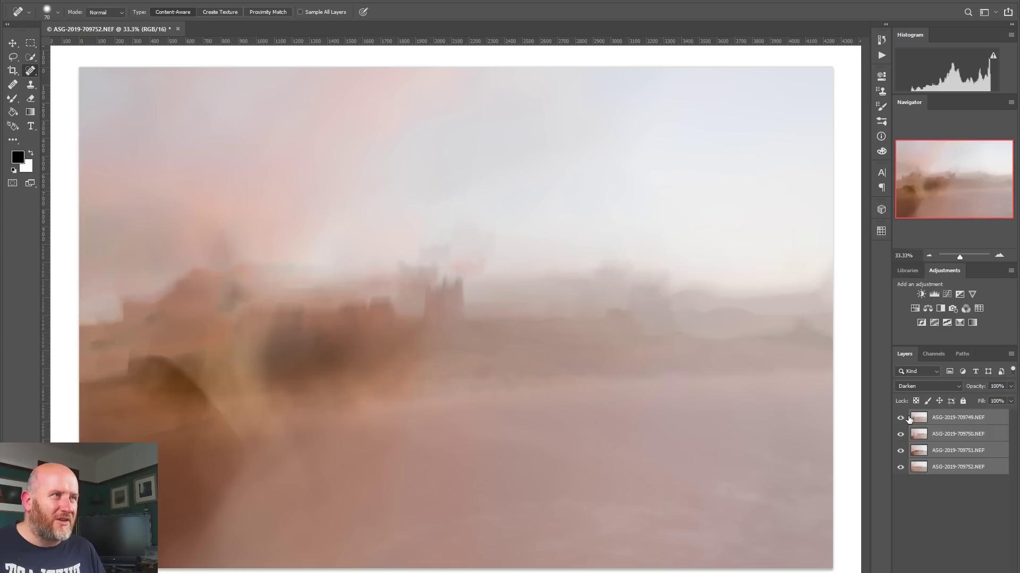
{"action": "left_click", "coordinate": [900, 434]}
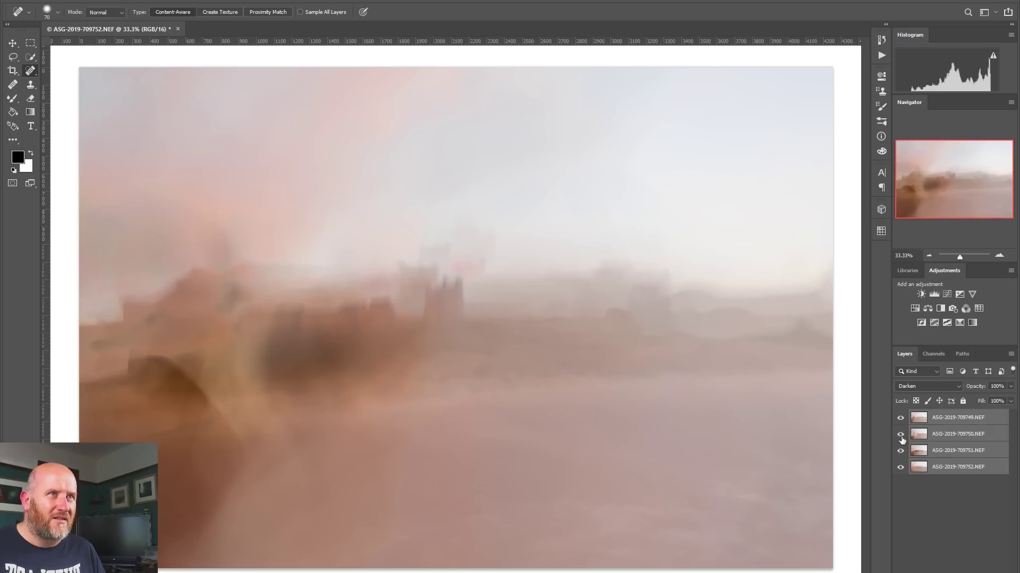
{"action": "left_click", "coordinate": [900, 451]}
{"action": "left_click", "coordinate": [899, 452]}
{"action": "left_click", "coordinate": [900, 468]}
{"action": "left_click", "coordinate": [900, 468]}
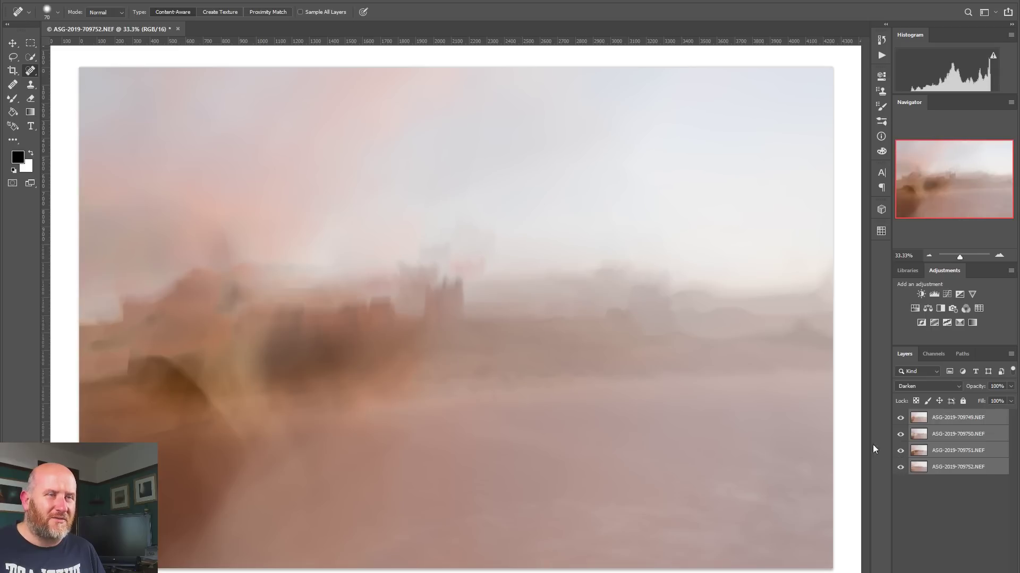
Try to line up the skyline by moving layers ASG-2019-709749.NEF, 709750.NEF and 709751.NEF, and undo the moves
{"action": "left_click", "coordinate": [12, 45]}
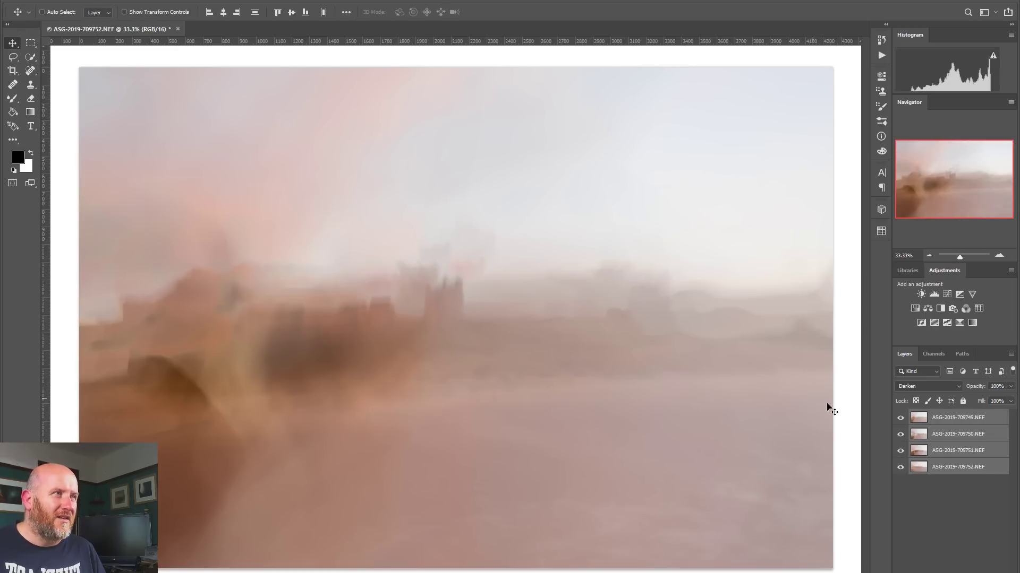
{"action": "left_click", "coordinate": [953, 419]}
{"action": "left_click_drag", "start_coordinate": [617, 322], "coordinate": [631, 365]}
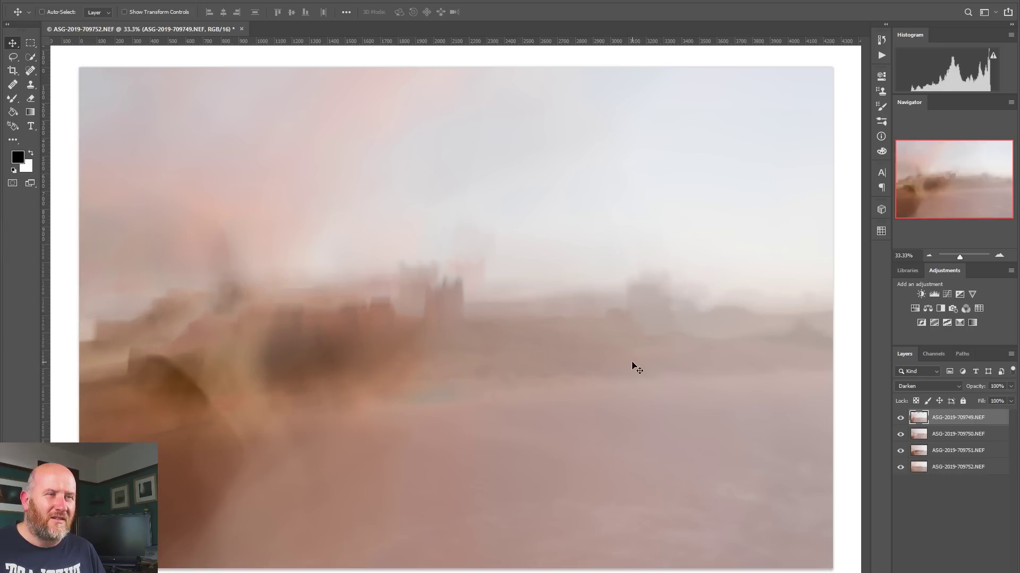
{"action": "left_click", "coordinate": [938, 438]}
{"action": "left_click_drag", "start_coordinate": [797, 413], "coordinate": [705, 413]}
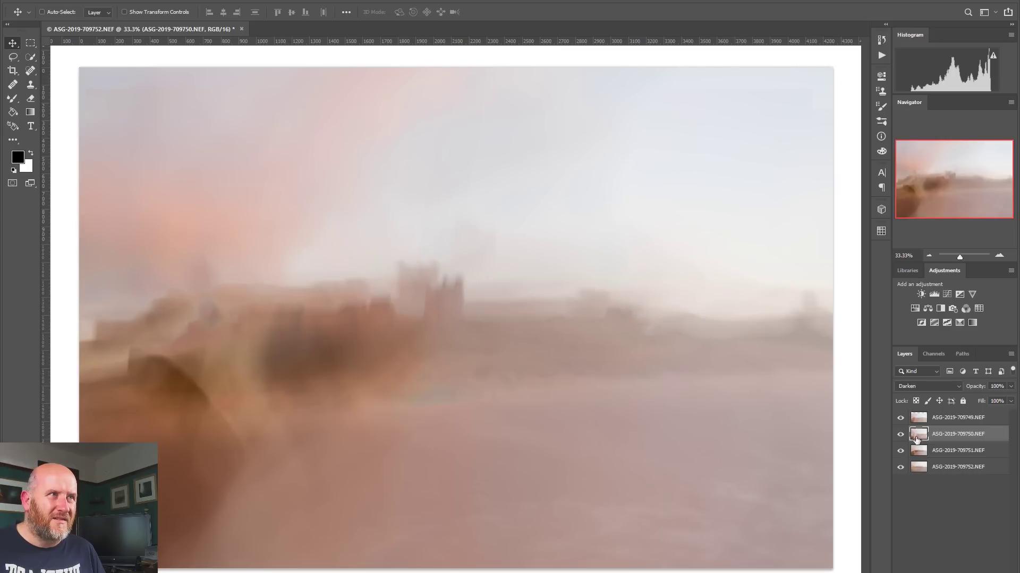
{"action": "left_click", "coordinate": [954, 451]}
{"action": "left_click_drag", "start_coordinate": [627, 381], "coordinate": [665, 403]}
{"action": "left_click", "coordinate": [935, 471]}
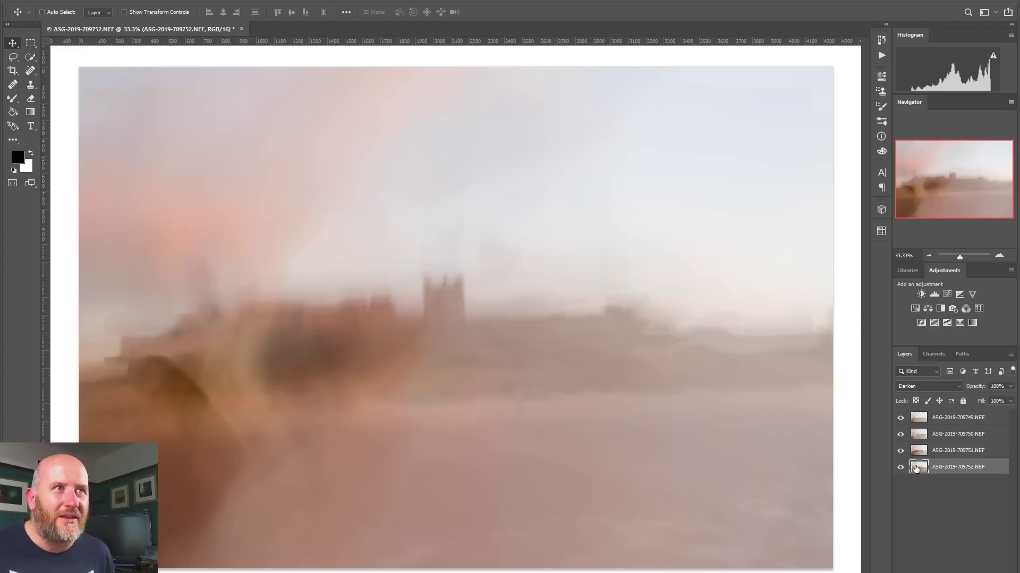
{"action": "key", "text": "ctrl+z"}
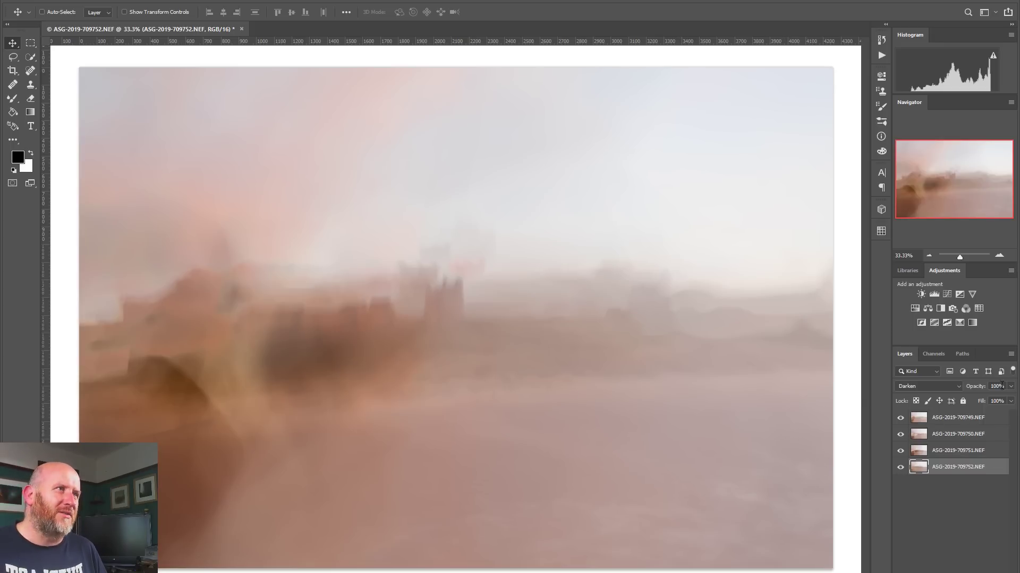
Add a Curves adjustment above the skyline layers with an S-curve, white point output 242 and black point output 8
{"action": "left_click", "coordinate": [981, 421]}
{"action": "left_click", "coordinate": [946, 295]}
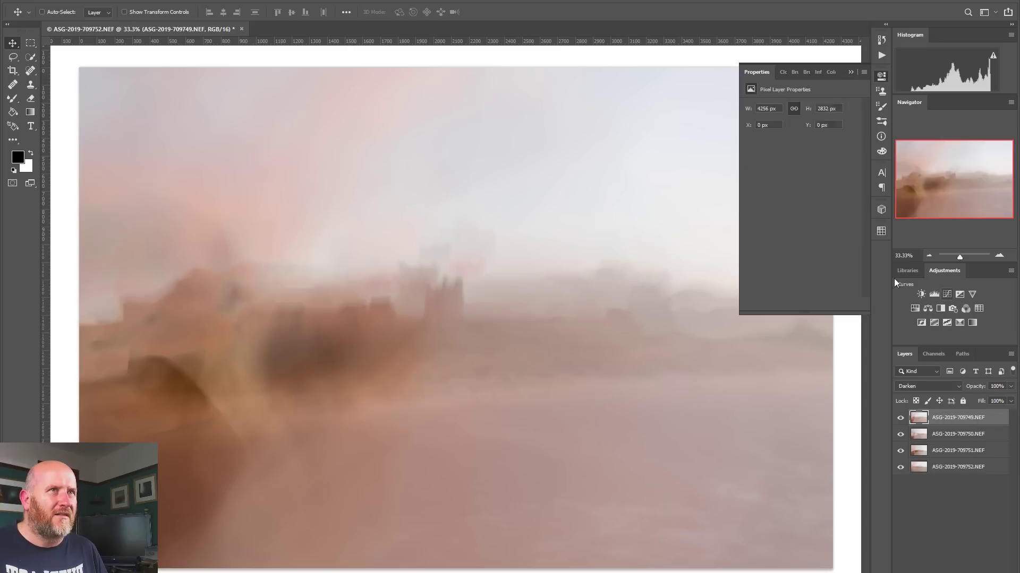
{"action": "left_click_drag", "start_coordinate": [793, 190], "coordinate": [852, 138]}
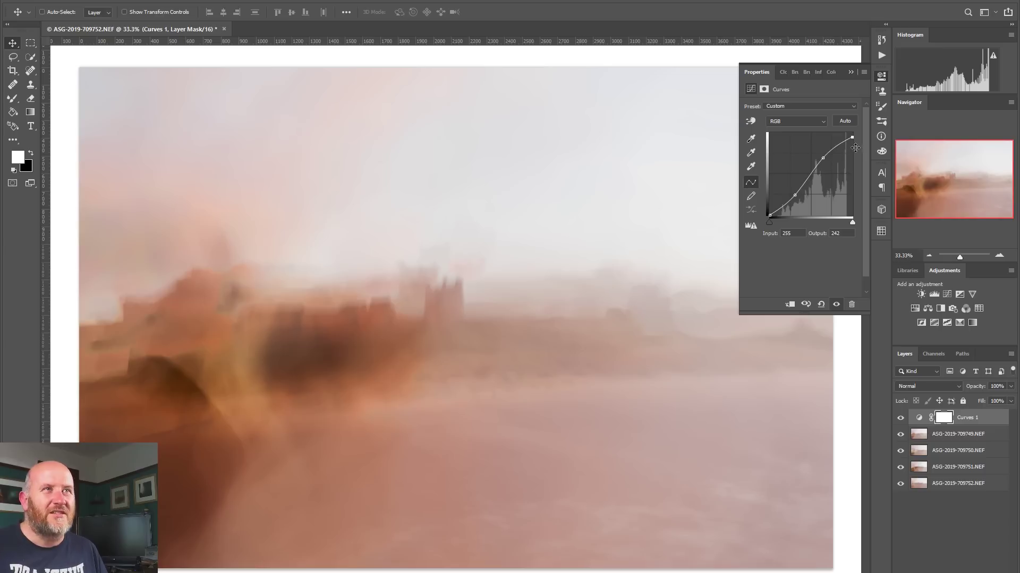
{"action": "left_click", "coordinate": [769, 215]}
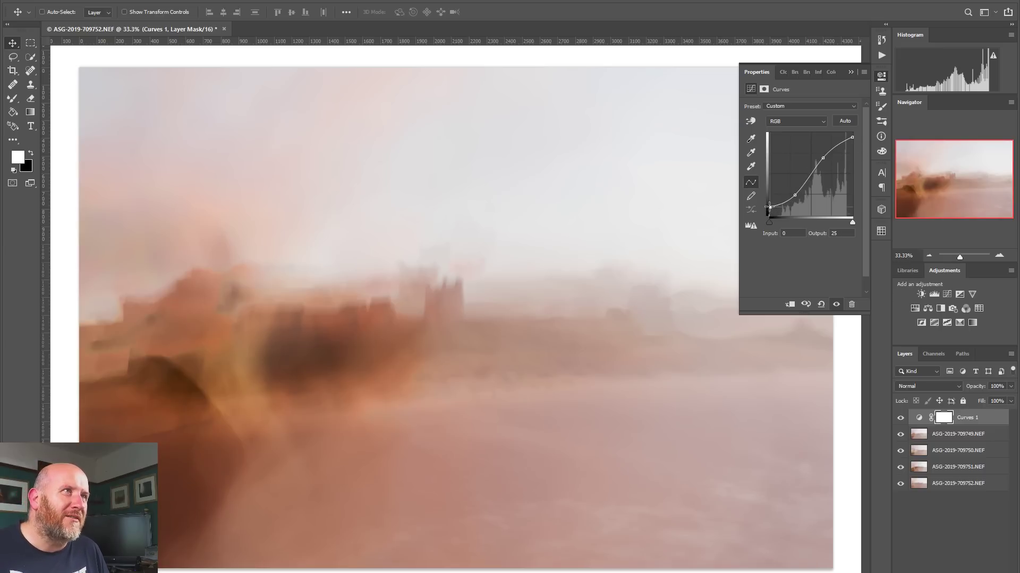
{"action": "left_click_drag", "start_coordinate": [769, 215], "coordinate": [737, 210]}
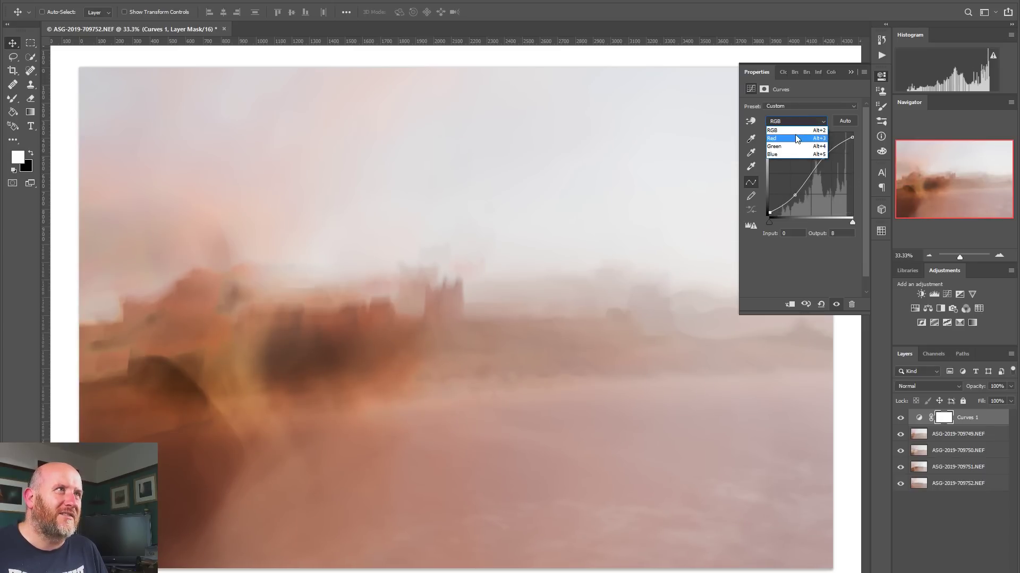
Lower the Curves adjustment's Red channel midtones to output 133 at input 135 and return to the RGB curve's end points
{"action": "left_click", "coordinate": [795, 131]}
{"action": "mouse_move", "coordinate": [810, 170]}
{"action": "left_mouse_down"}
{"action": "mouse_move", "coordinate": [811, 156]}
{"action": "mouse_move", "coordinate": [813, 171]}
{"action": "left_mouse_up"}
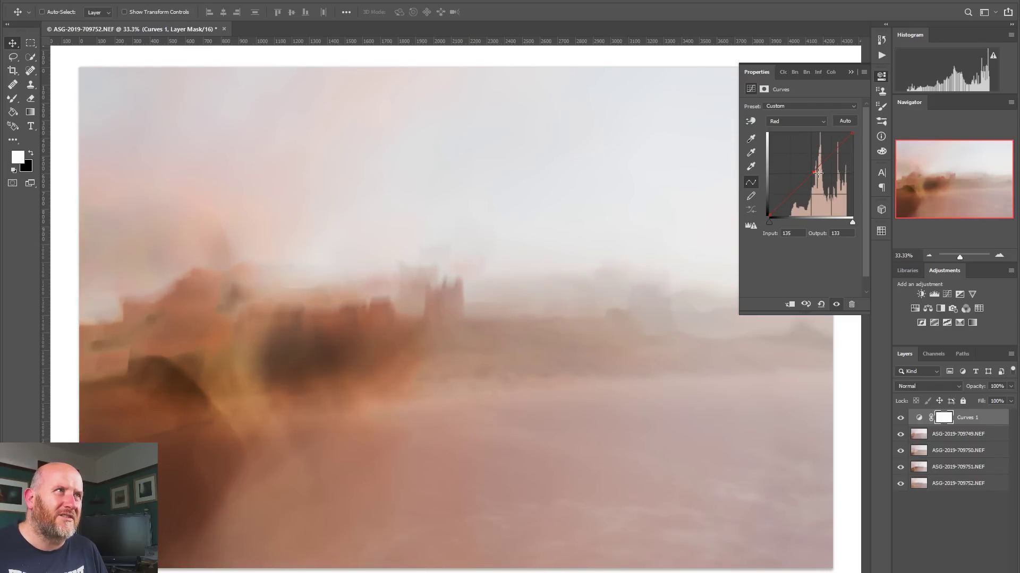
{"action": "left_click", "coordinate": [805, 119]}
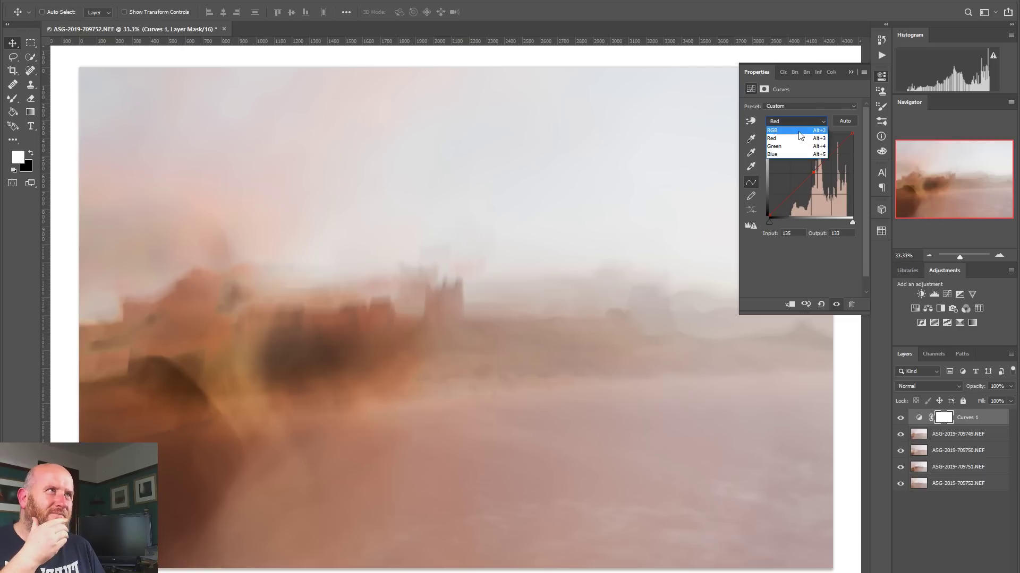
{"action": "left_click", "coordinate": [799, 132]}
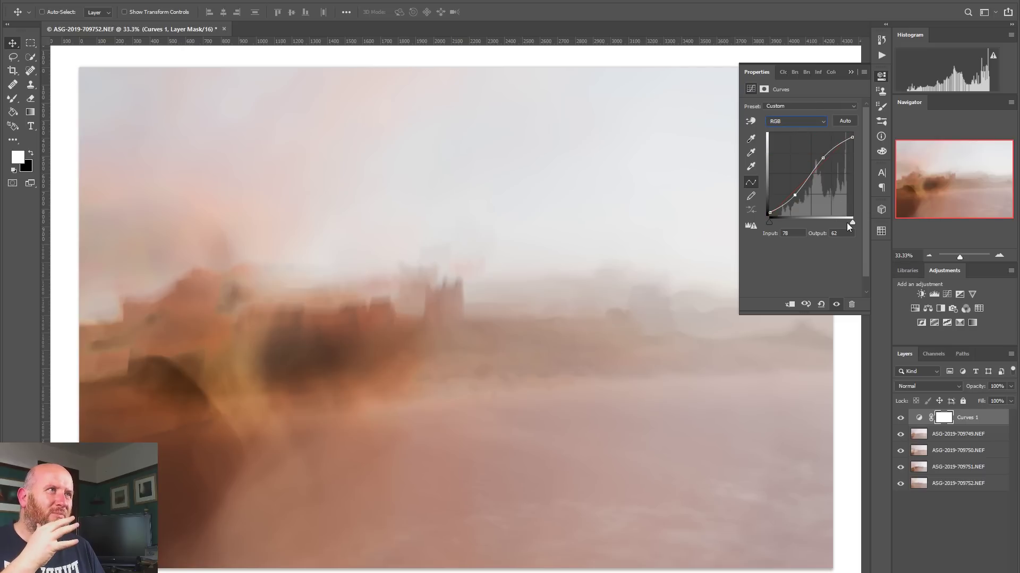
{"action": "mouse_move", "coordinate": [851, 226]}
{"action": "left_mouse_down"}
{"action": "mouse_move", "coordinate": [830, 222]}
{"action": "mouse_move", "coordinate": [858, 222]}
{"action": "left_mouse_up"}
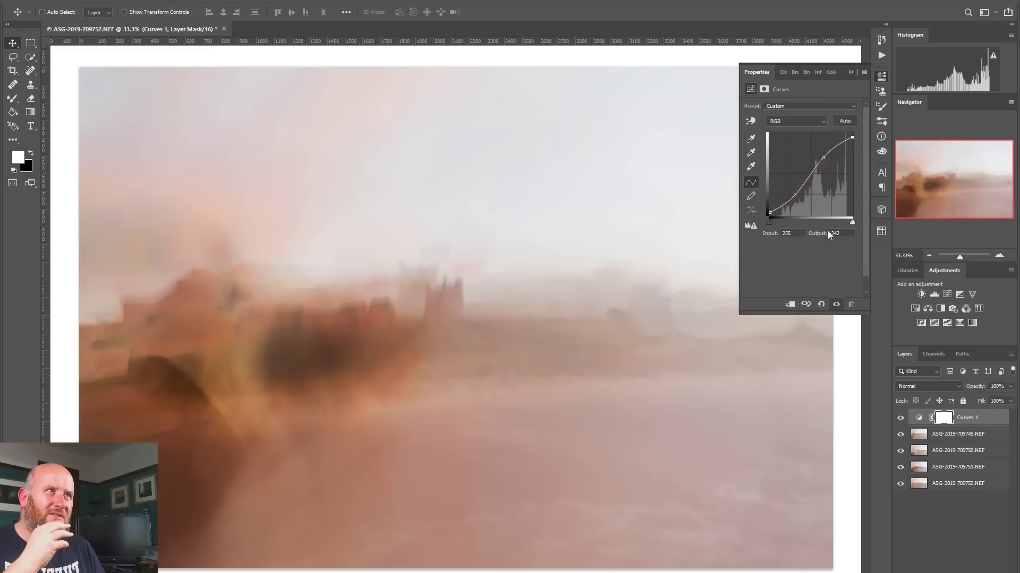
{"action": "mouse_move", "coordinate": [775, 223]}
{"action": "left_mouse_down"}
{"action": "mouse_move", "coordinate": [786, 223]}
{"action": "mouse_move", "coordinate": [762, 225]}
{"action": "left_mouse_up"}
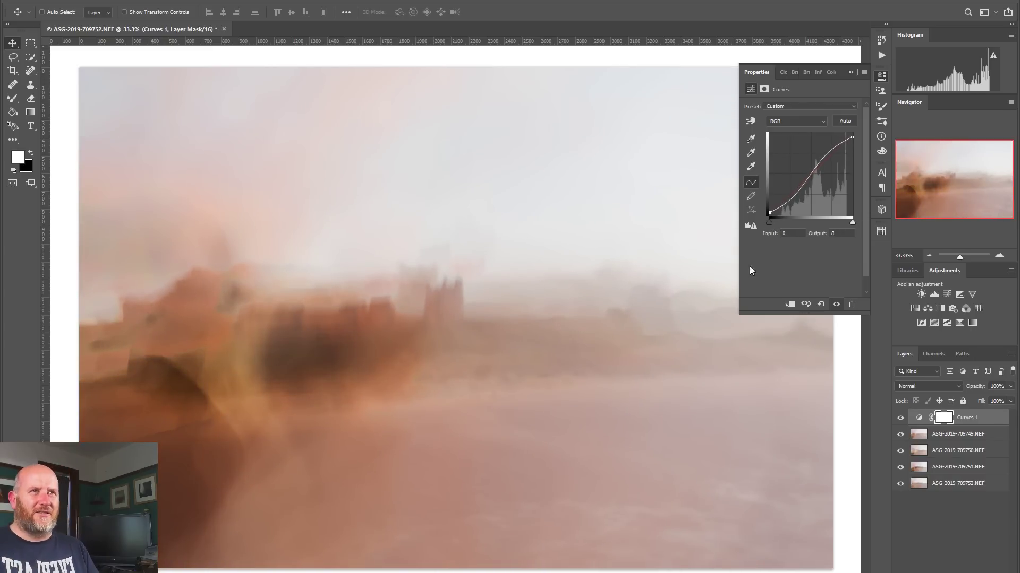
Add an empty layer above the Curves adjustment and swap the foreground and background colours
{"action": "left_click", "coordinate": [881, 75]}
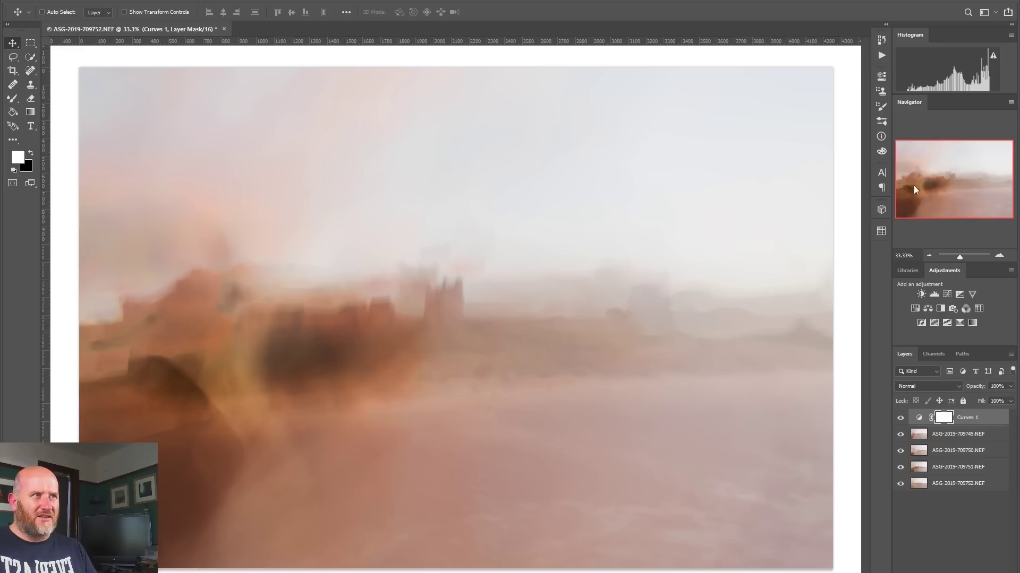
{"action": "key", "text": "ctrl+shift+alt+n"}
{"action": "key", "text": "x"}
Set the foreground colour to a bright, saturated orange using the colour picker's hue mode
{"action": "left_click", "coordinate": [17, 157]}
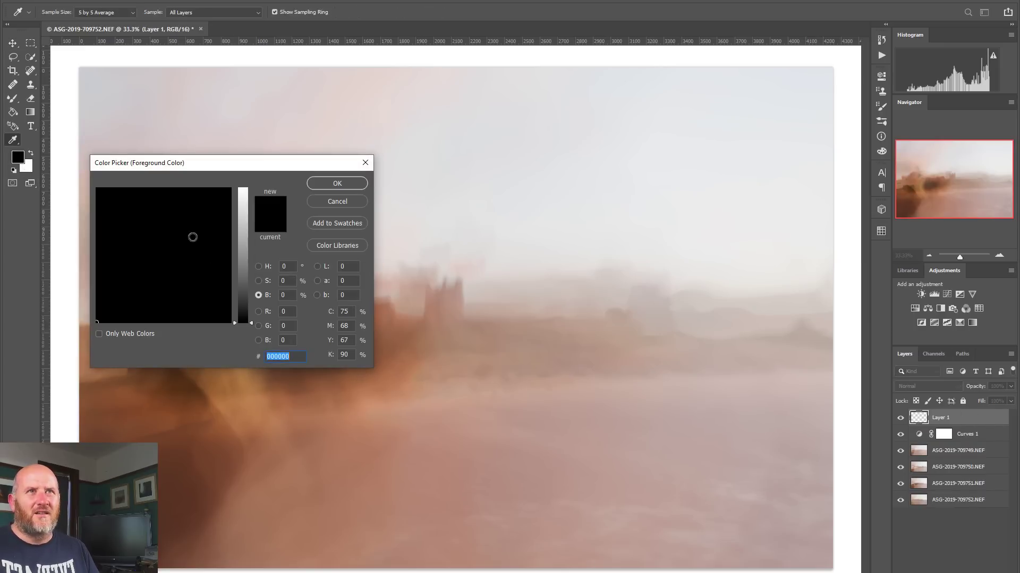
{"action": "left_click", "coordinate": [258, 267]}
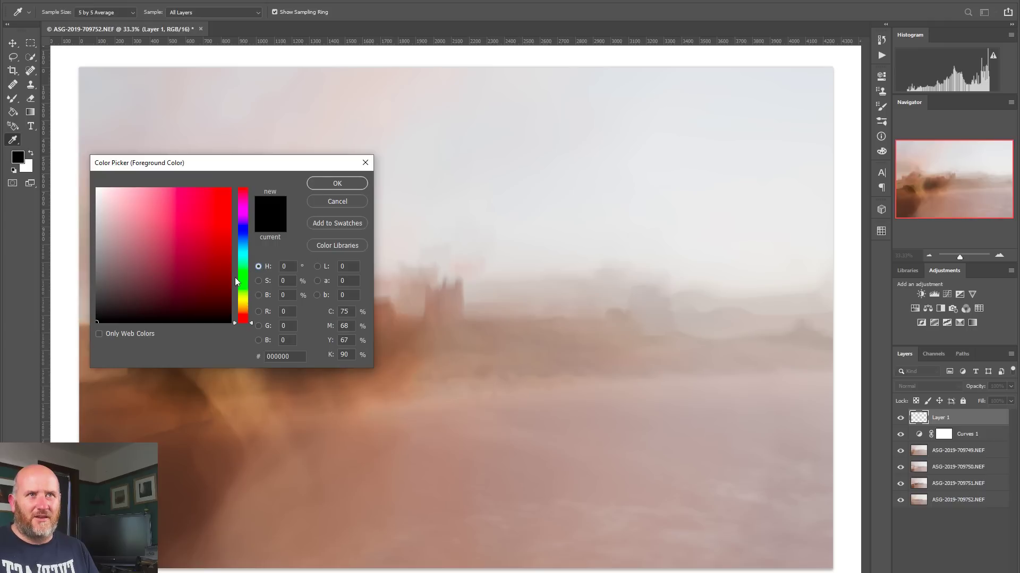
{"action": "left_click", "coordinate": [238, 308]}
{"action": "left_click_drag", "start_coordinate": [228, 247], "coordinate": [196, 214]}
{"action": "key", "text": "Down"}
{"action": "key", "text": "Down"}
{"action": "key", "text": "Down"}
{"action": "key", "text": "Down"}
{"action": "key", "text": "Down"}
{"action": "key", "text": "Down"}
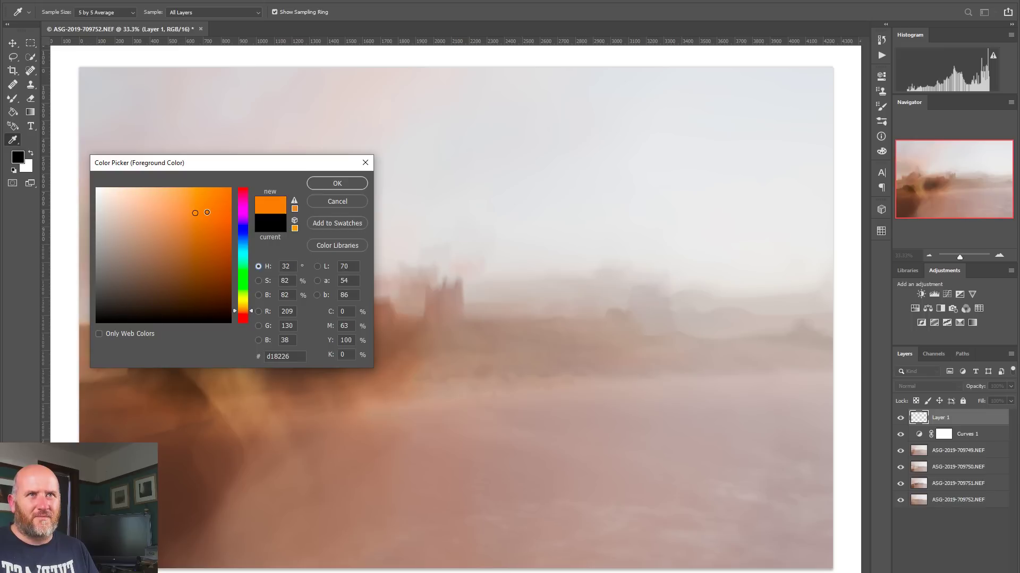
{"action": "left_click", "coordinate": [327, 184]}
Fill the empty layer with the orange foreground colour using the Paint Bucket
{"action": "key", "text": "v"}
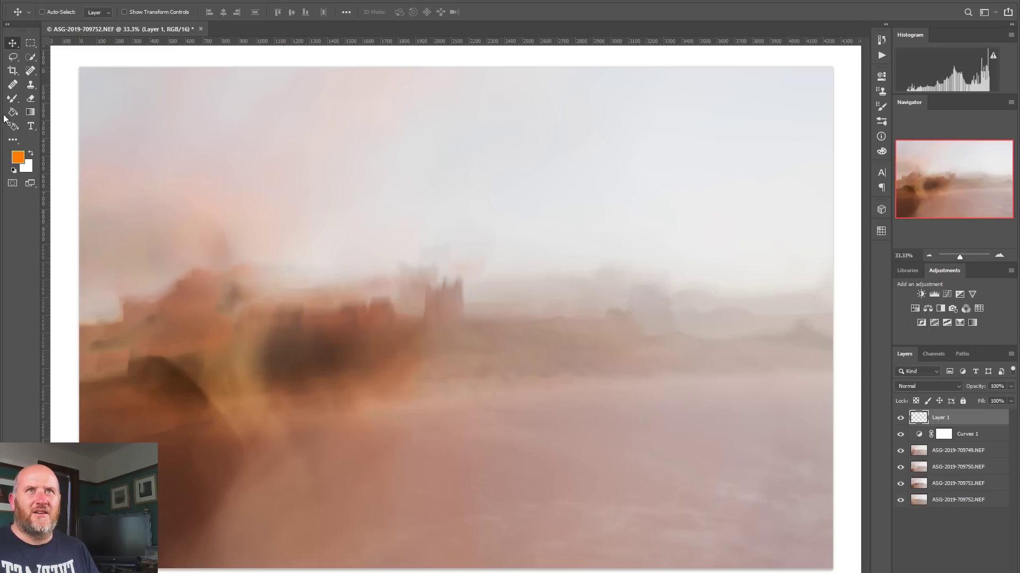
{"action": "left_click", "coordinate": [17, 117]}
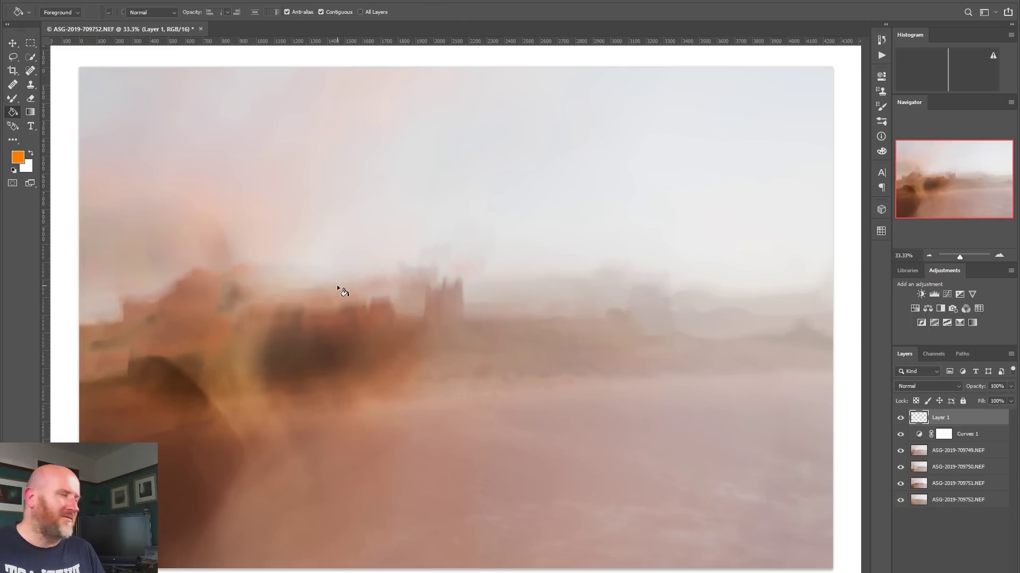
{"action": "left_click", "coordinate": [337, 286]}
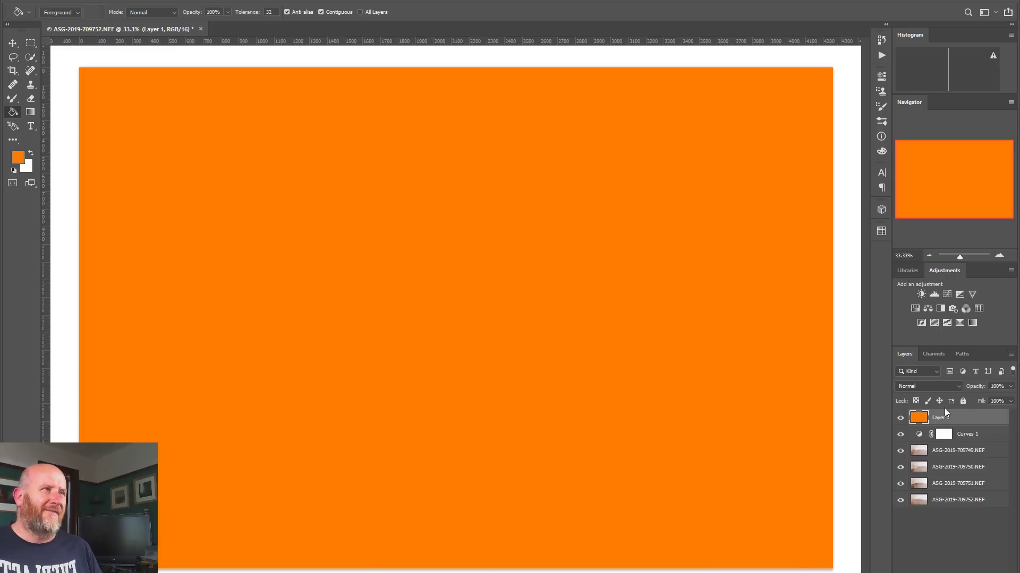
Set the orange fill layer's blend mode to Soft Light and its opacity to 47%
{"action": "left_click", "coordinate": [1012, 388]}
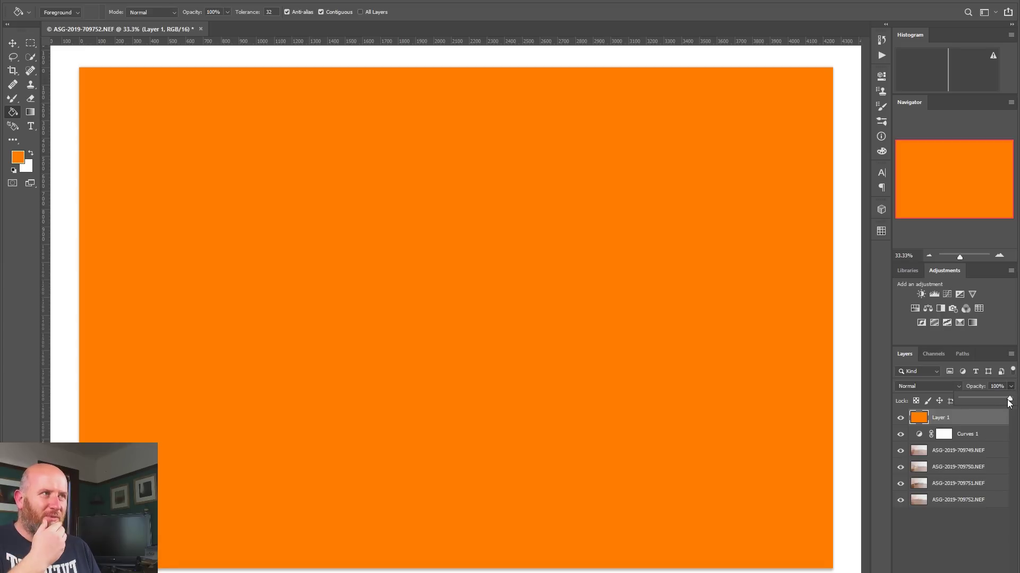
{"action": "left_click", "coordinate": [955, 389]}
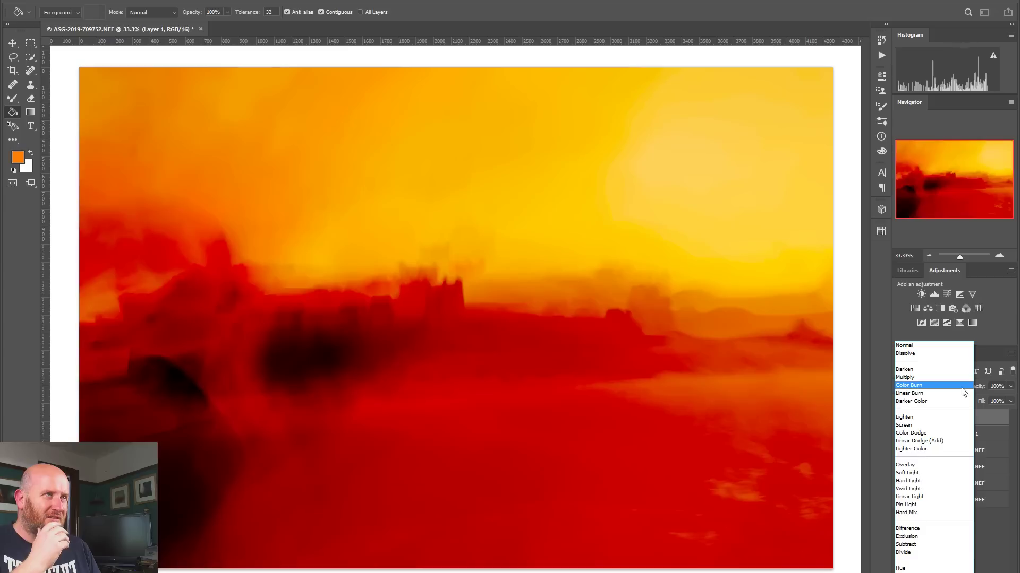
{"action": "left_click", "coordinate": [996, 542]}
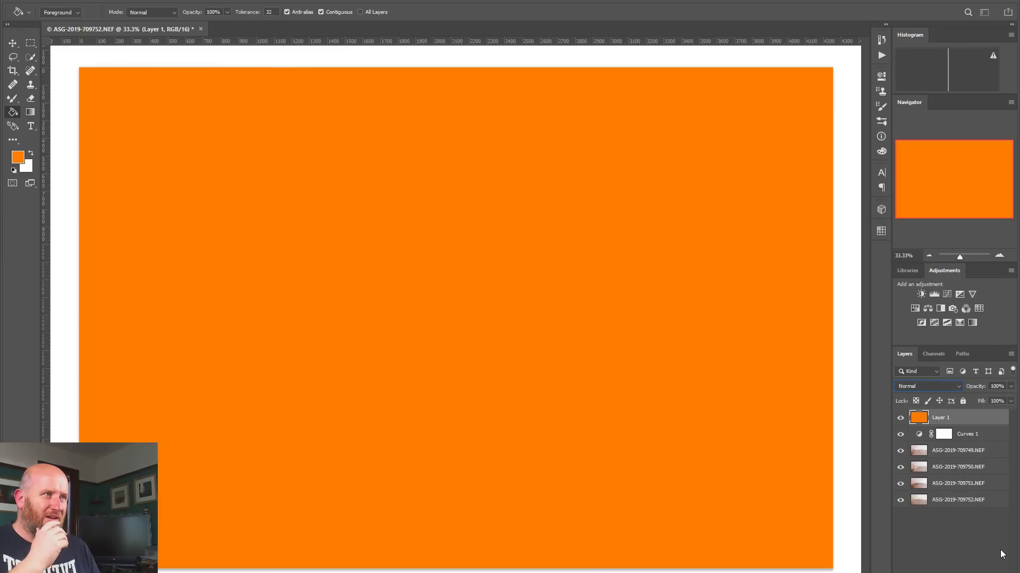
{"action": "left_click", "coordinate": [956, 388]}
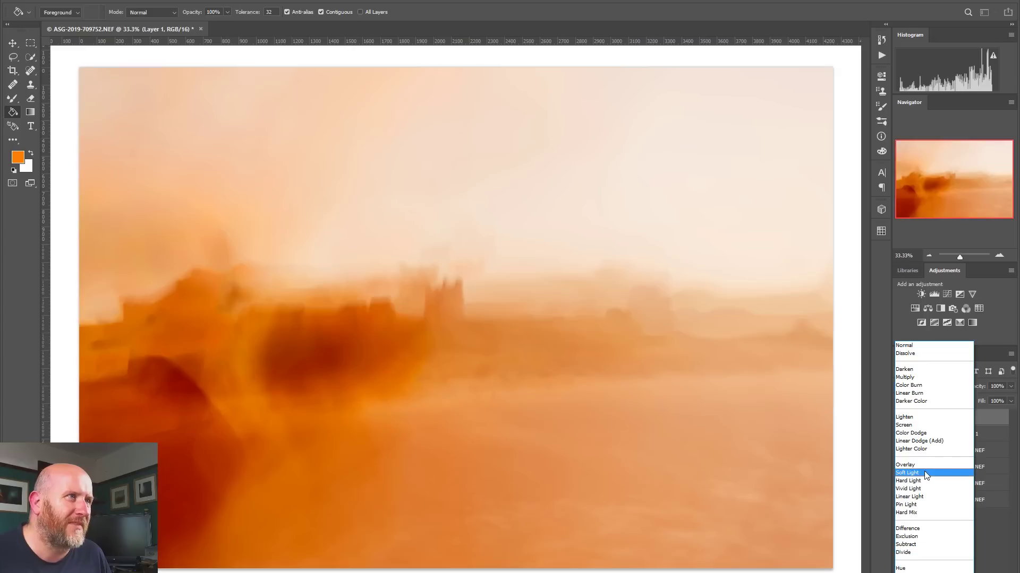
{"action": "left_click", "coordinate": [925, 474]}
{"action": "left_click", "coordinate": [1010, 386]}
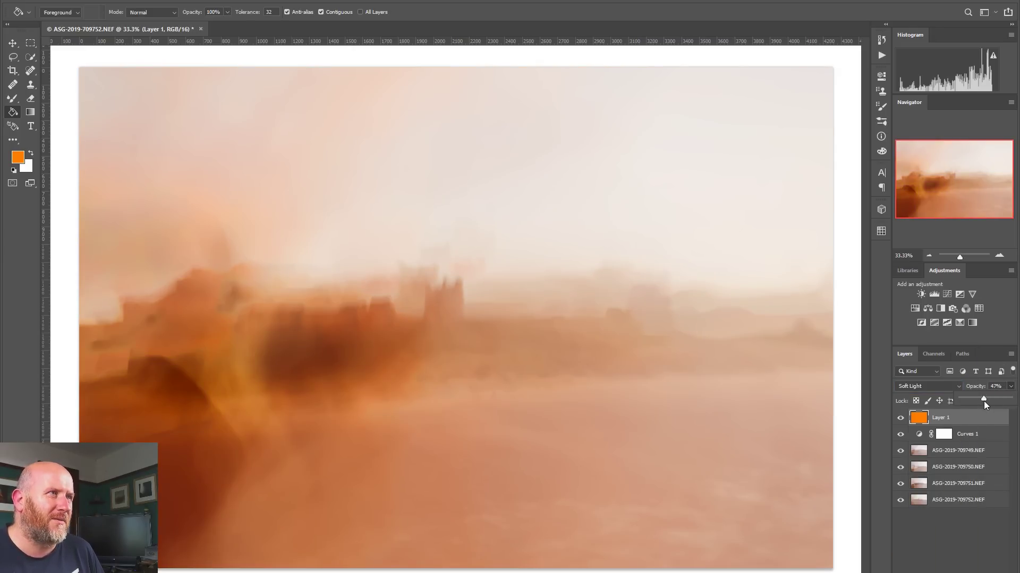
{"action": "left_click", "coordinate": [974, 527]}
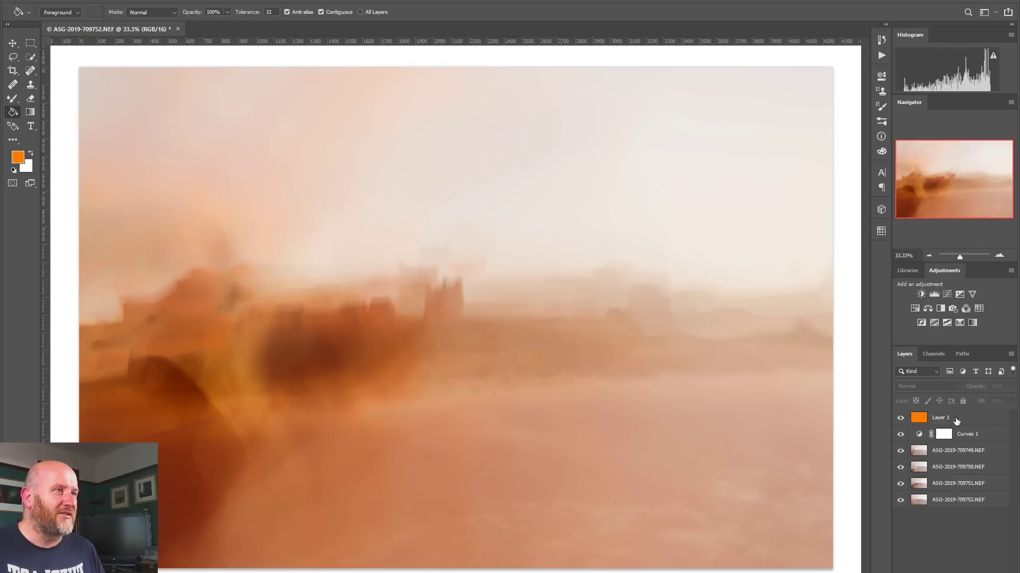
Stamp all visible layers into a new merged layer above the orange fill layer
{"action": "left_click", "coordinate": [955, 420]}
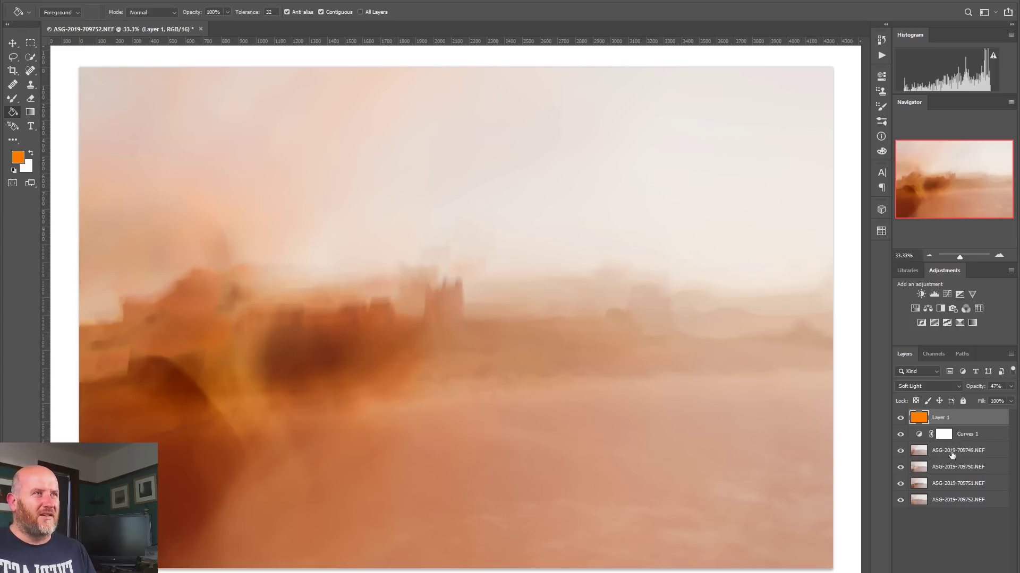
{"action": "left_click", "coordinate": [954, 503], "text": "shift"}
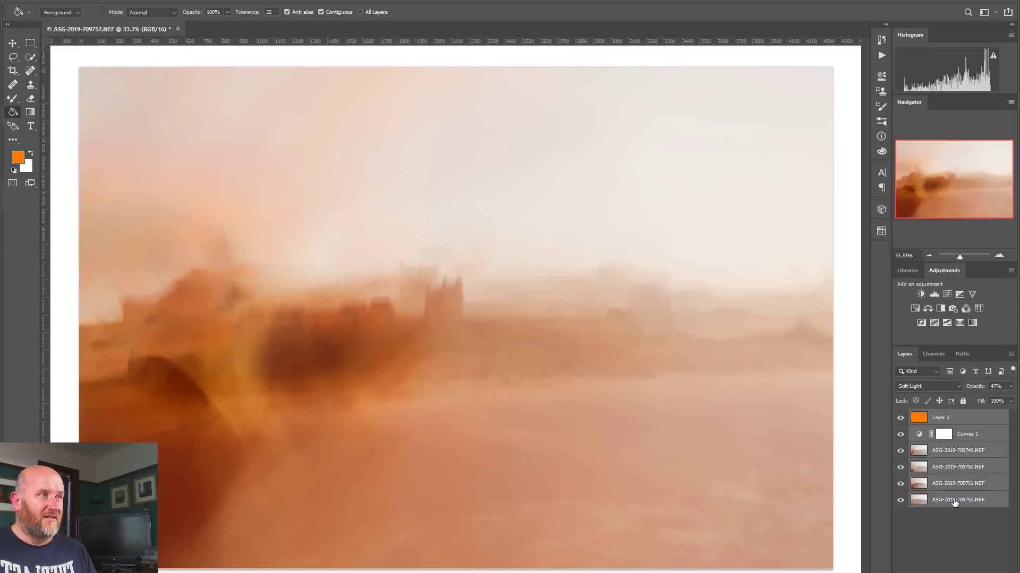
{"action": "left_click", "coordinate": [951, 512]}
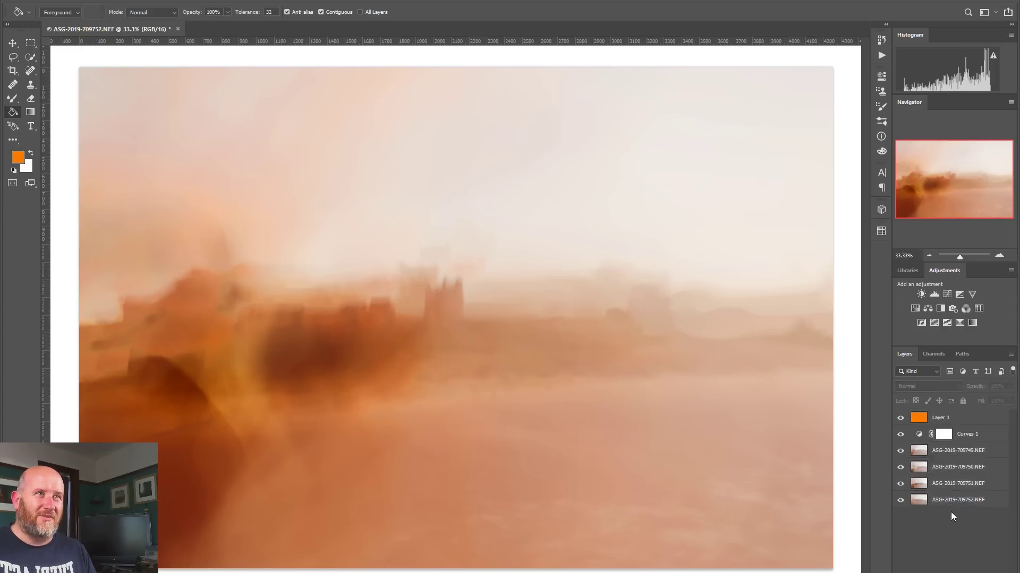
{"action": "left_click", "coordinate": [970, 423]}
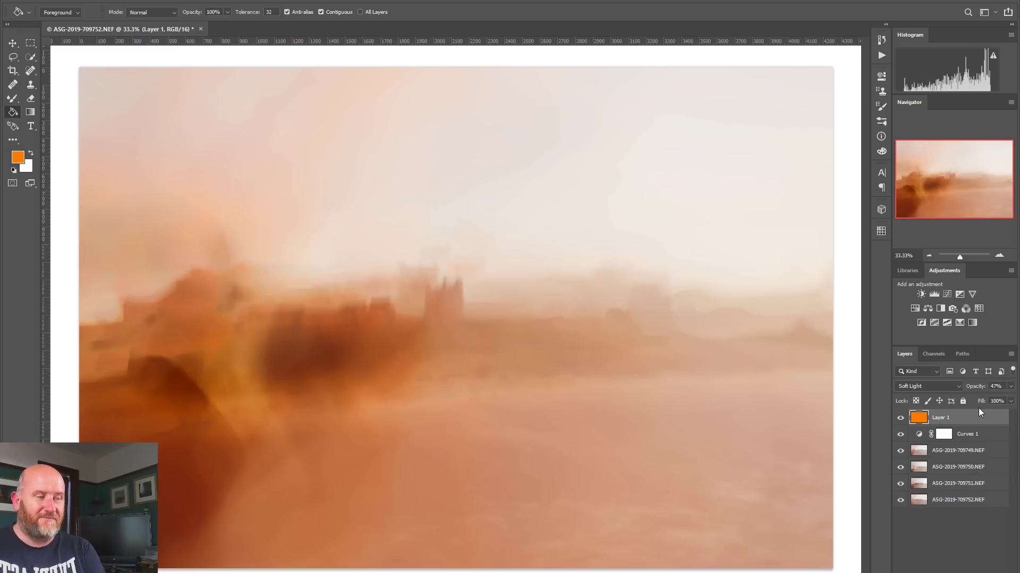
{"action": "key", "text": "ctrl+alt+shift+e"}
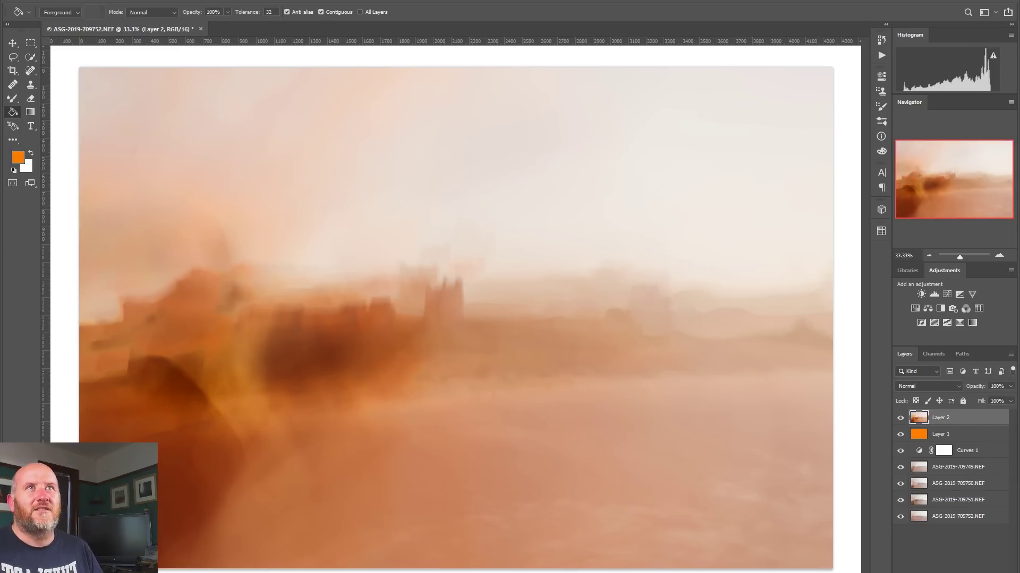
Open the merged layer in the Nik Collection's Analog Efex Pro 2 and switch to the Camera Kit
{"action": "left_click", "coordinate": [179, 1]}
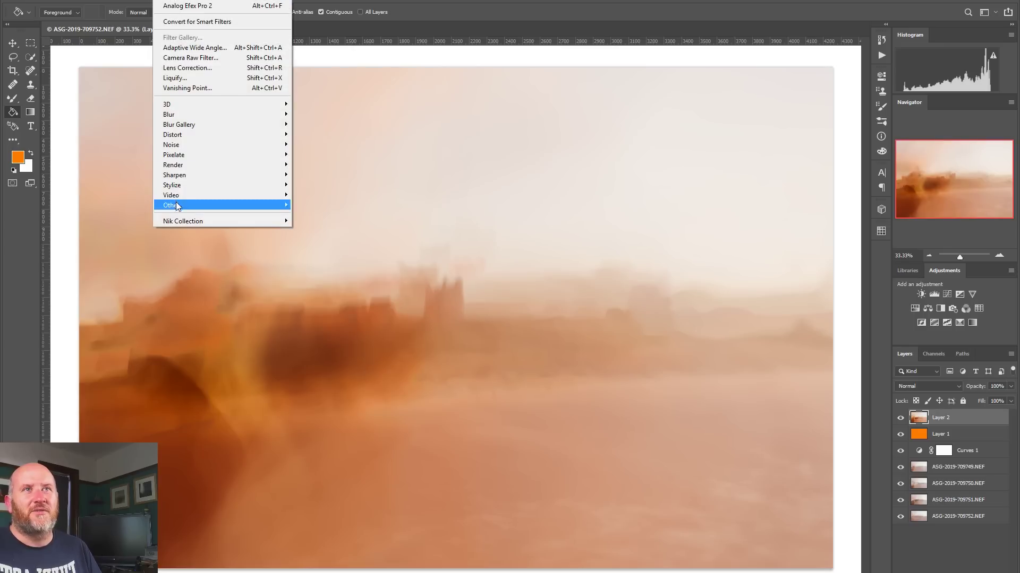
{"action": "mouse_move", "coordinate": [179, 221]}
{"action": "left_click", "coordinate": [313, 220]}
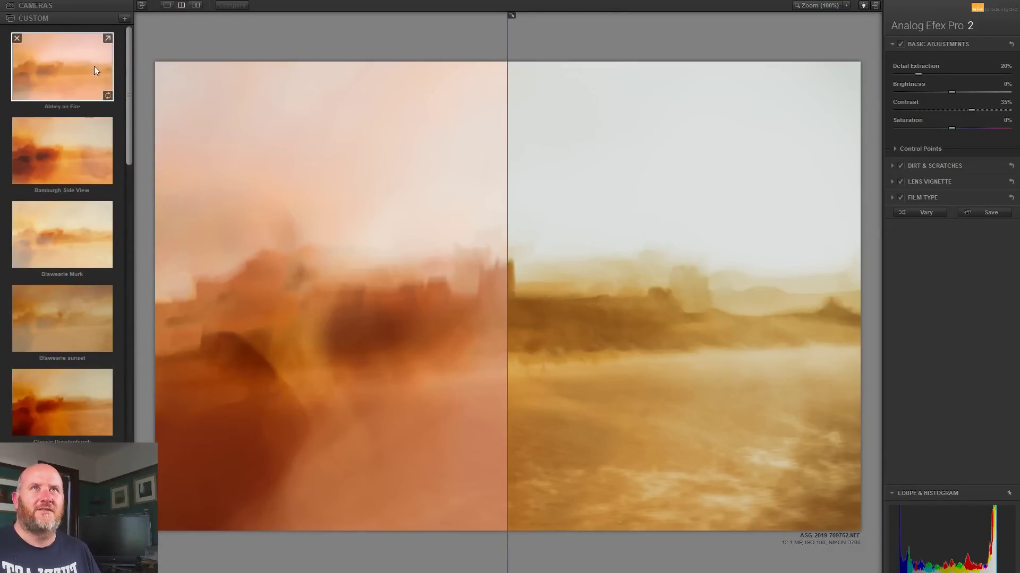
{"action": "left_click", "coordinate": [54, 3]}
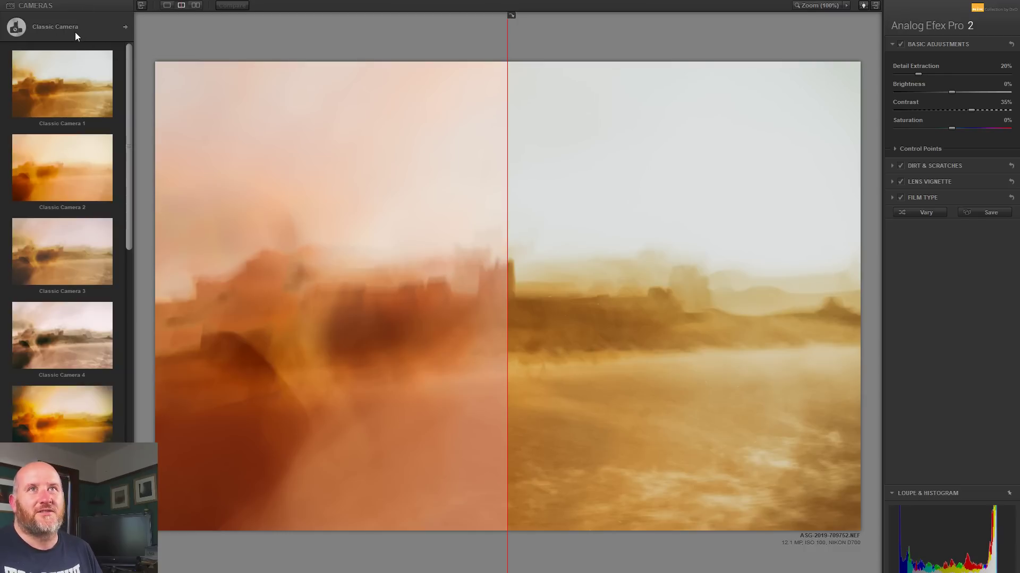
{"action": "left_click", "coordinate": [75, 28]}
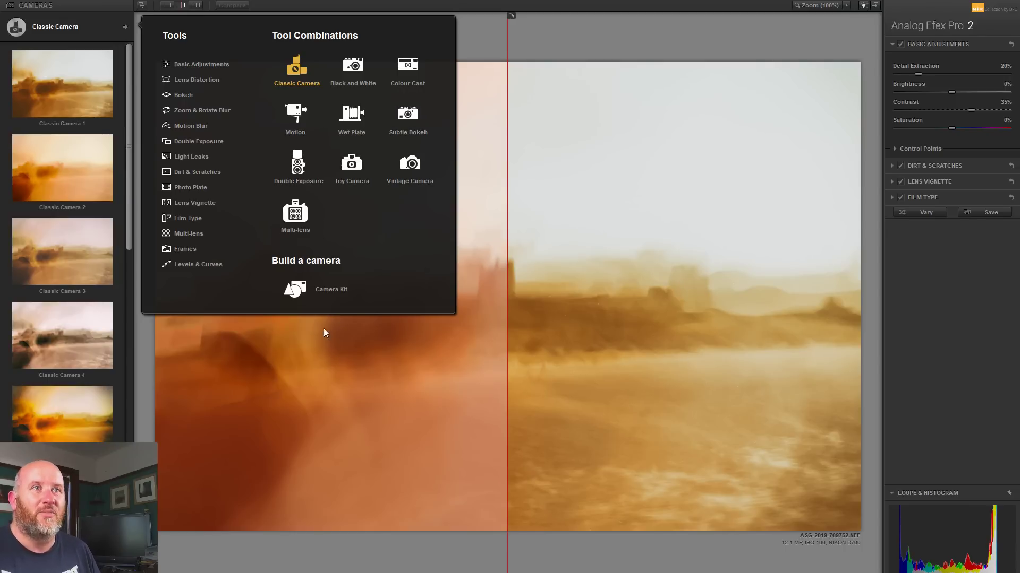
{"action": "left_click", "coordinate": [327, 289]}
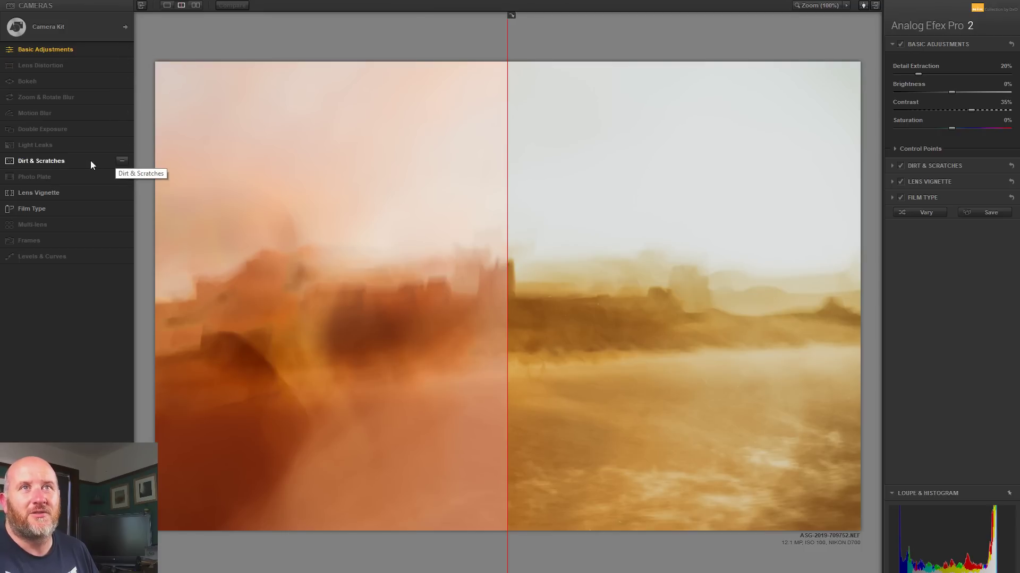
Remove Dirt & Scratches from the Camera Kit and add Double Exposure and Levels & Curves
{"action": "left_click", "coordinate": [121, 160]}
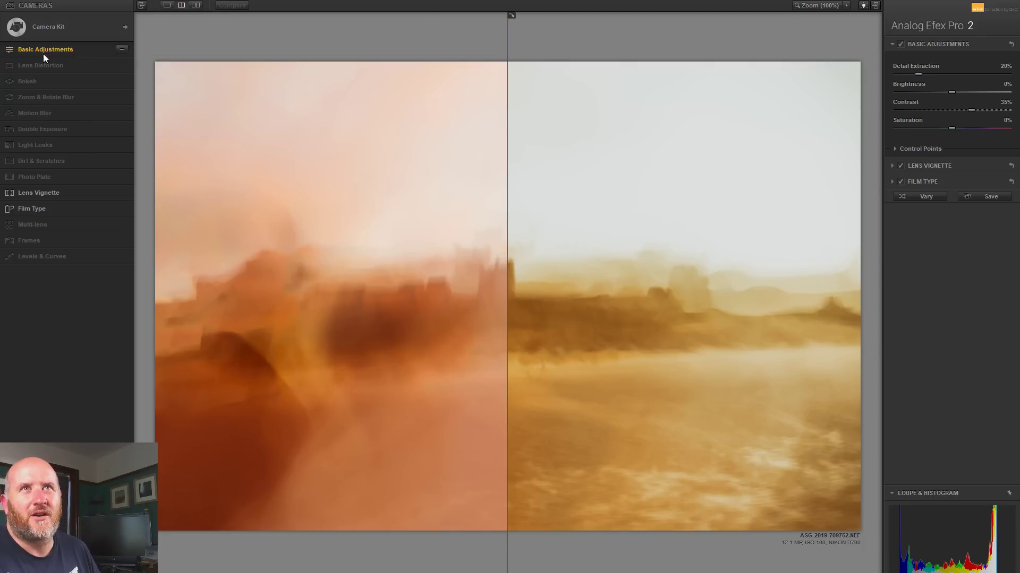
{"action": "left_click", "coordinate": [122, 129]}
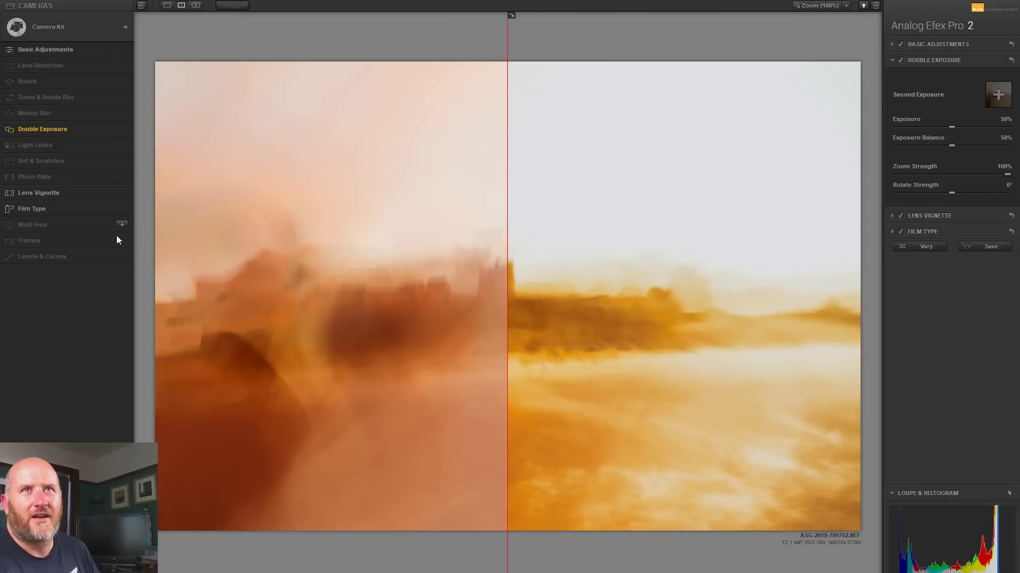
{"action": "left_click", "coordinate": [122, 257]}
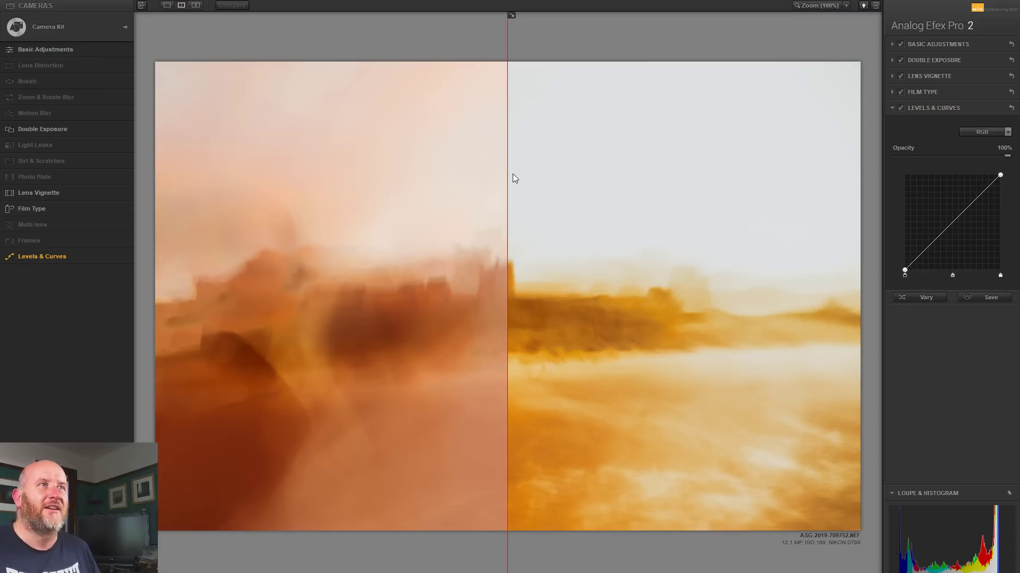
Reset the Basic Adjustments, Lens Vignette and Film Type filters to their default settings
{"action": "left_click_drag", "start_coordinate": [504, 169], "coordinate": [148, 182]}
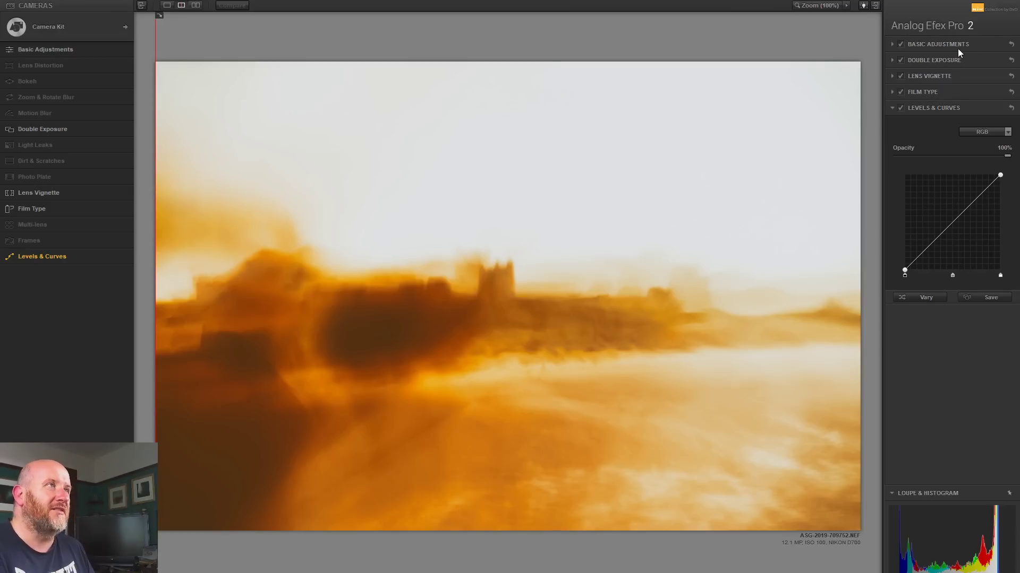
{"action": "left_click", "coordinate": [1012, 46]}
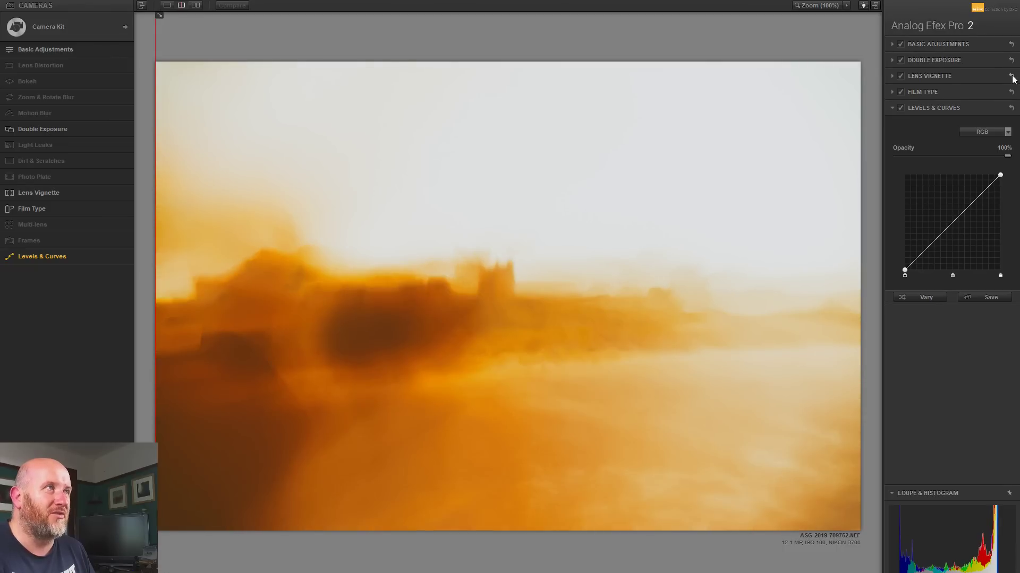
{"action": "left_click", "coordinate": [1011, 76]}
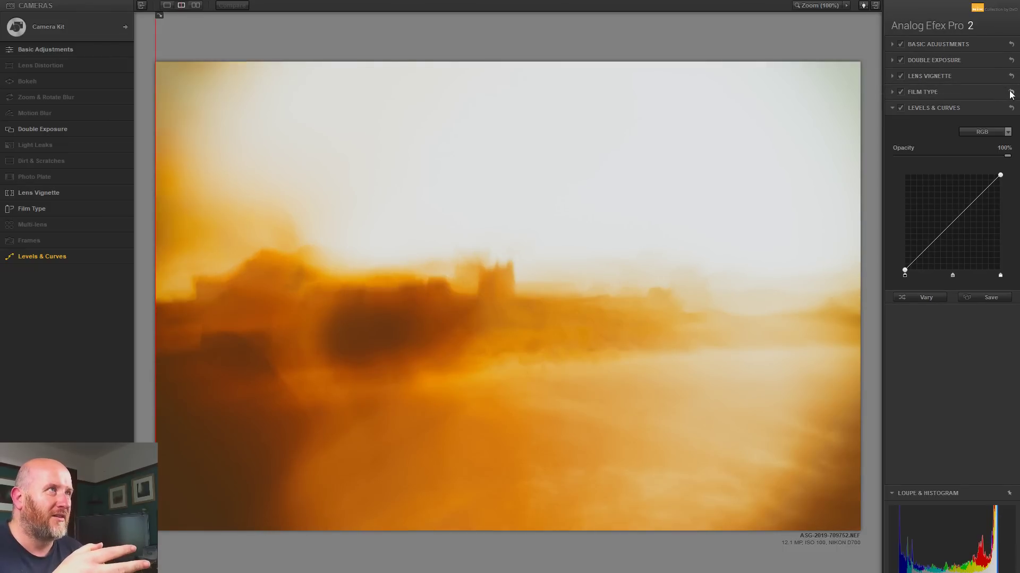
{"action": "left_click", "coordinate": [1012, 92]}
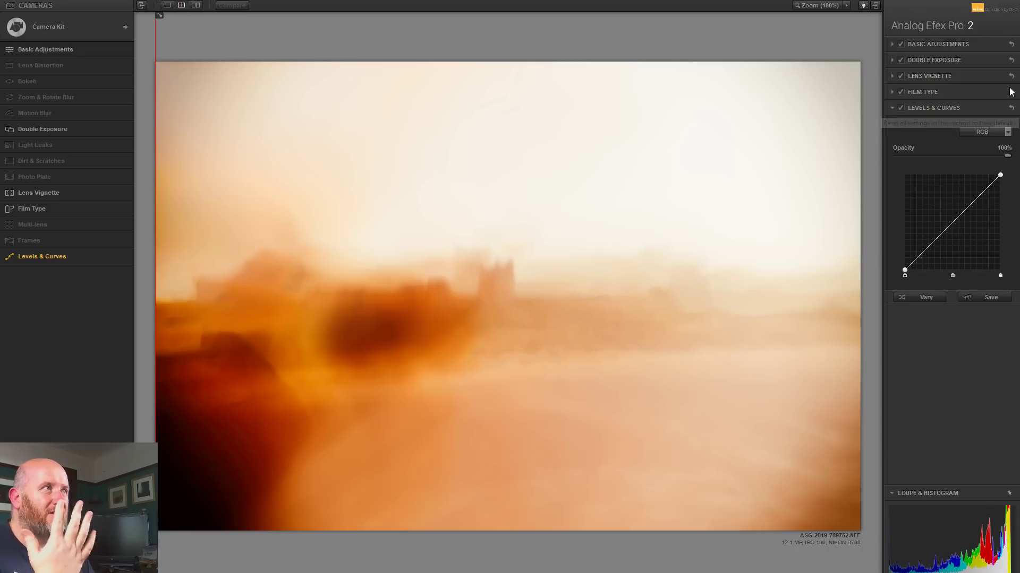
In Basic Adjustments, set Detail Extraction to 12%, Contrast to 1% and Brightness to 10%
{"action": "left_click", "coordinate": [948, 43]}
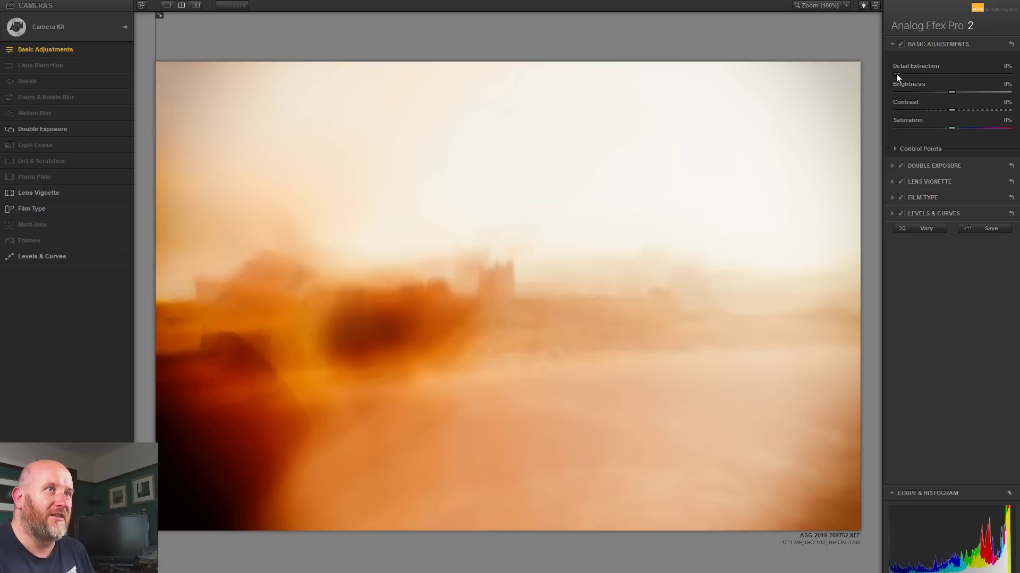
{"action": "left_click", "coordinate": [909, 75]}
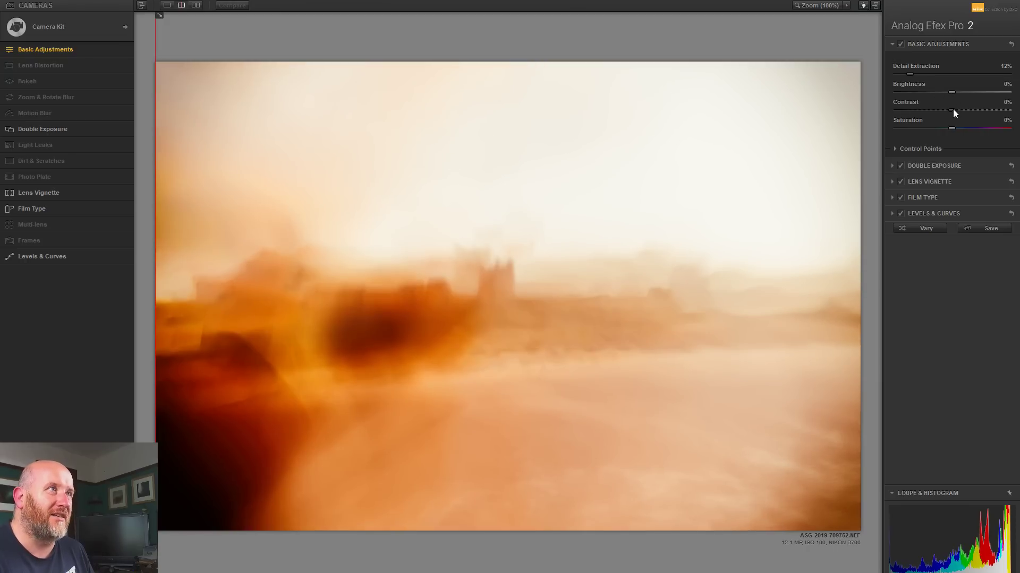
{"action": "left_click_drag", "start_coordinate": [951, 109], "coordinate": [932, 111]}
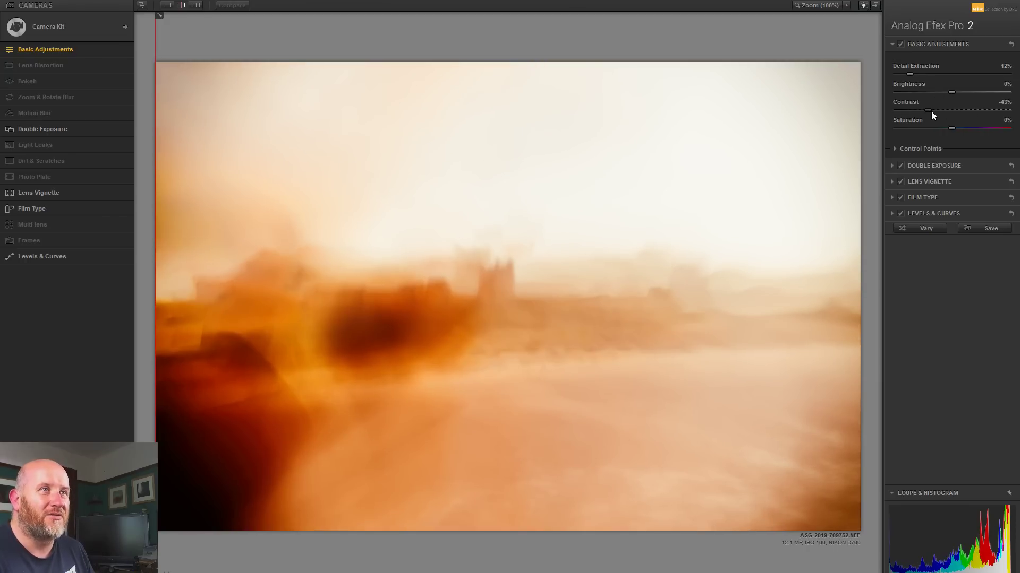
{"action": "left_click", "coordinate": [955, 110]}
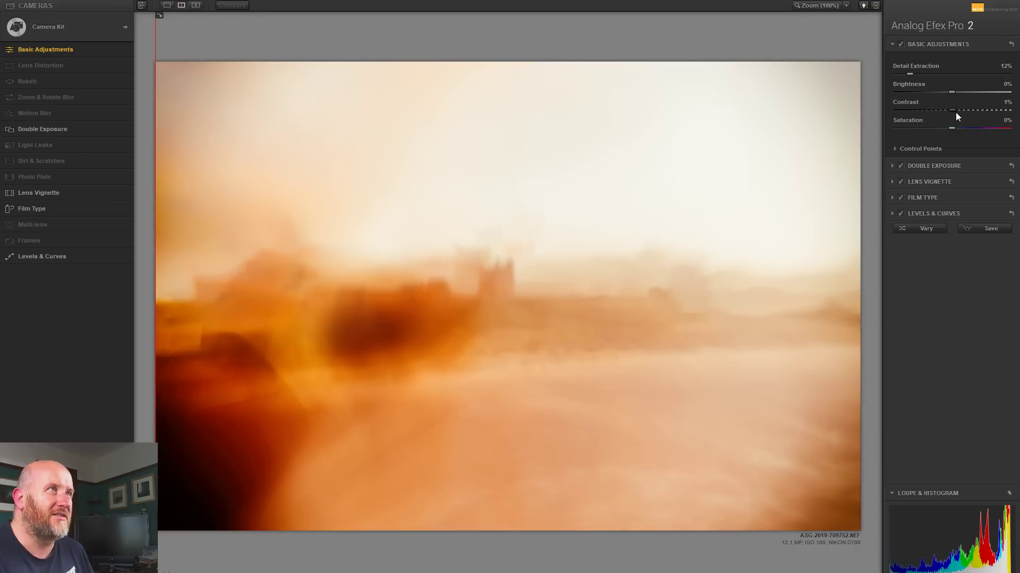
{"action": "mouse_move", "coordinate": [936, 93]}
{"action": "left_mouse_down"}
{"action": "mouse_move", "coordinate": [966, 97]}
{"action": "mouse_move", "coordinate": [954, 97]}
{"action": "left_mouse_up"}
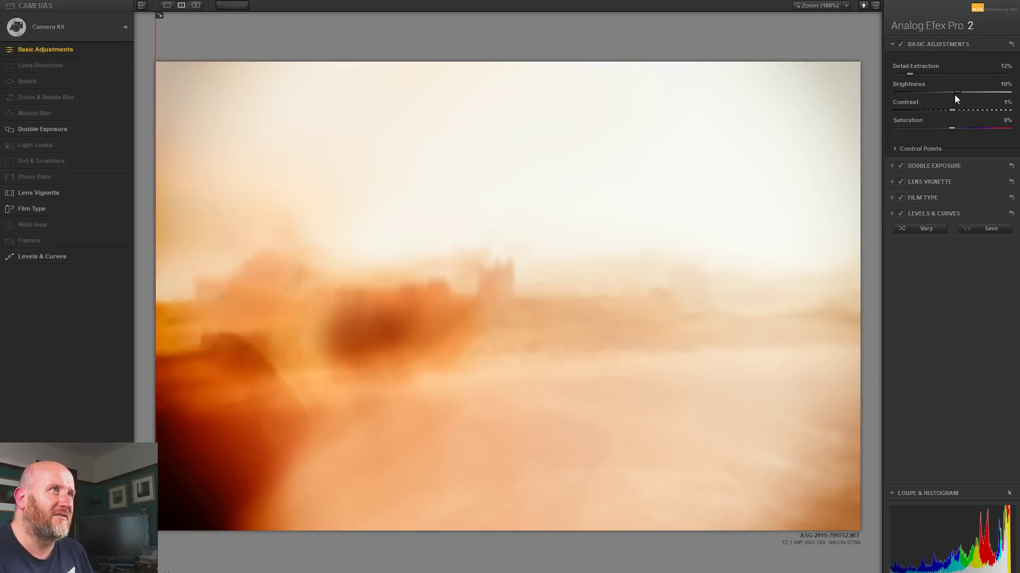
Reset Brightness and Contrast to 0% in Basic Adjustments, and enlarge and rotate the Double Exposure overlay
{"action": "double_click", "coordinate": [955, 94]}
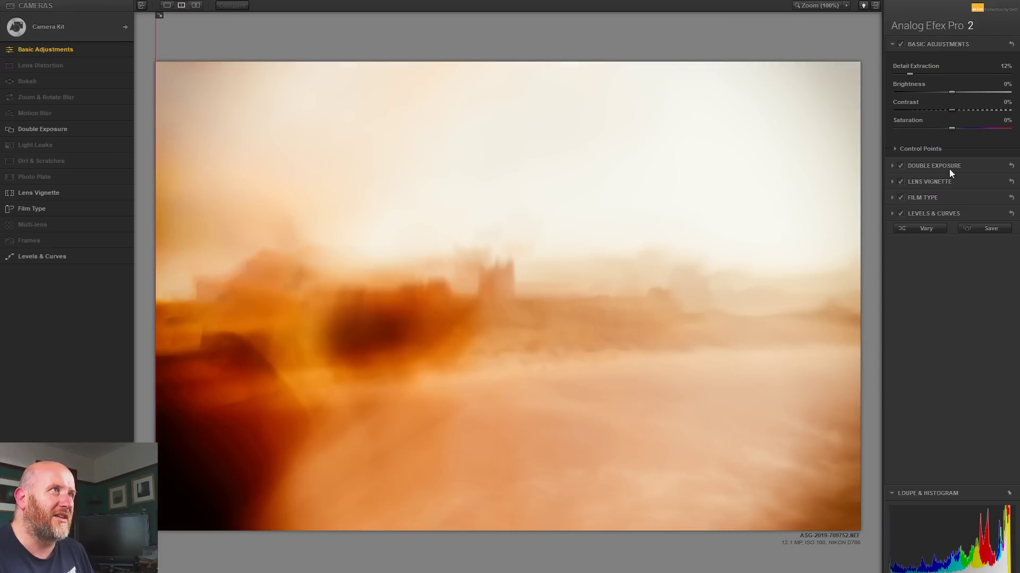
{"action": "left_click", "coordinate": [938, 165]}
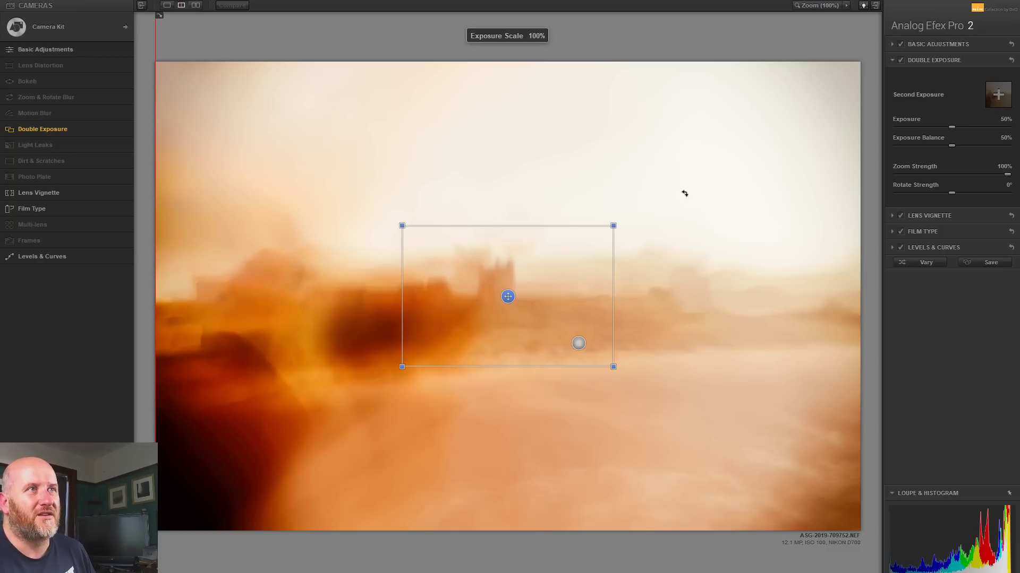
{"action": "left_click_drag", "start_coordinate": [614, 226], "coordinate": [675, 186]}
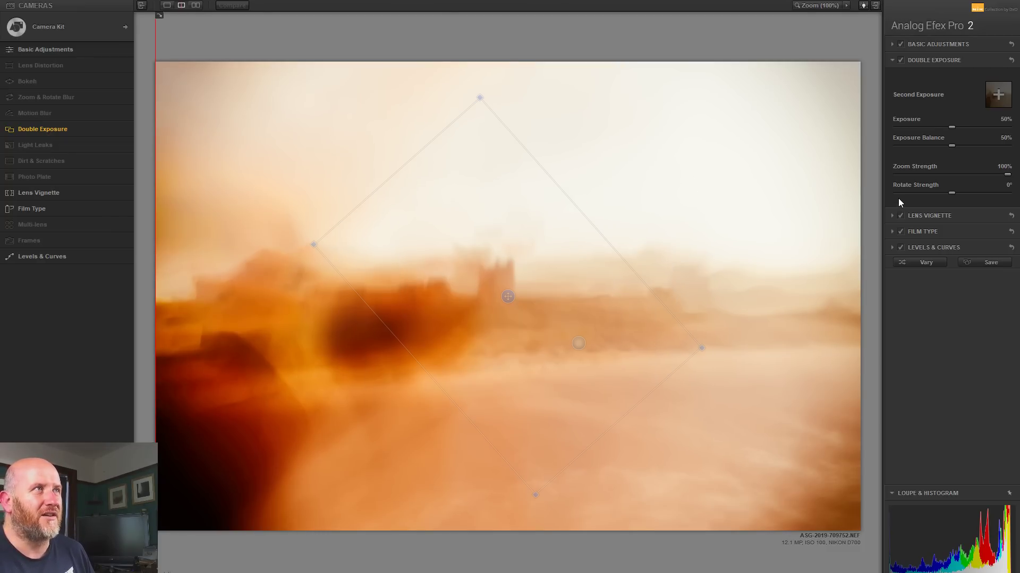
{"action": "left_click_drag", "start_coordinate": [478, 84], "coordinate": [553, 423]}
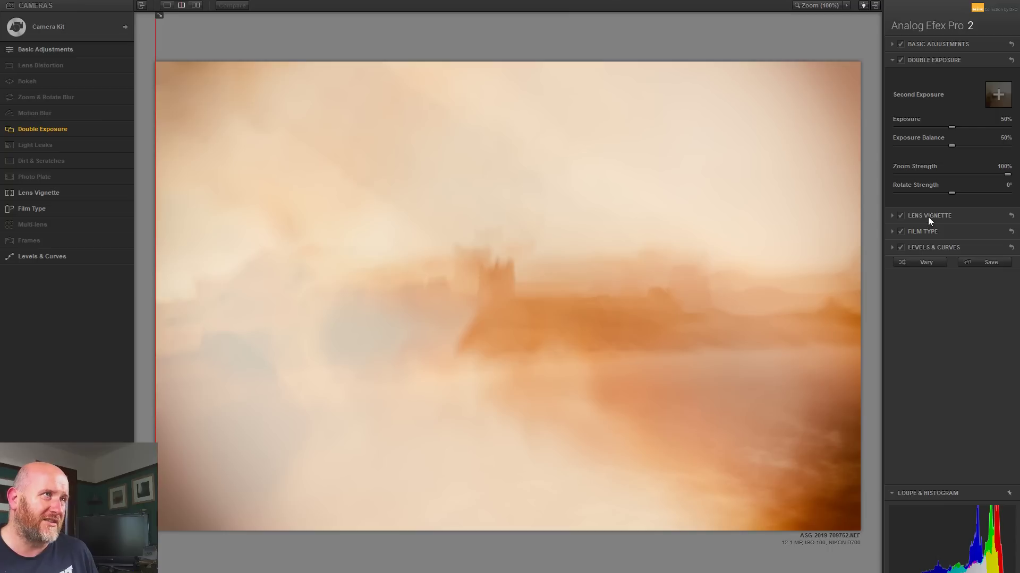
Set the Lens Vignette's size to 100% and its amount to 0%
{"action": "left_click", "coordinate": [928, 216]}
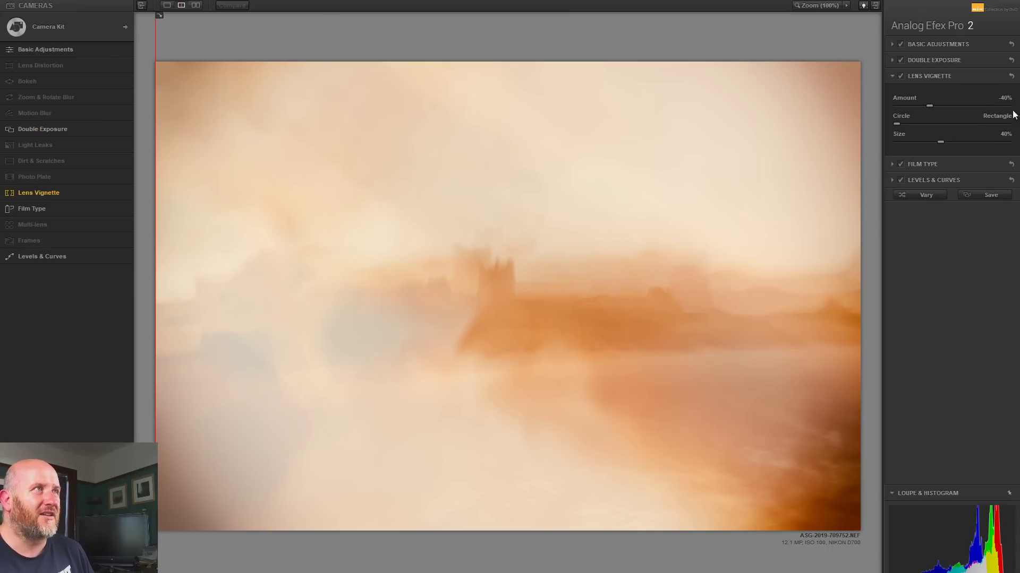
{"action": "left_click_drag", "start_coordinate": [774, 141], "coordinate": [499, 398]}
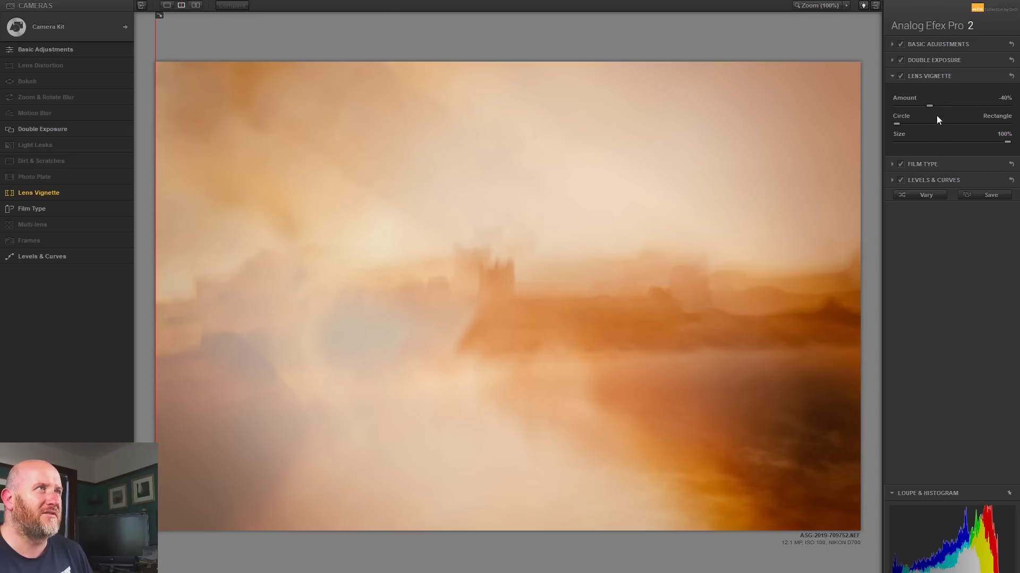
{"action": "left_click_drag", "start_coordinate": [928, 104], "coordinate": [951, 117]}
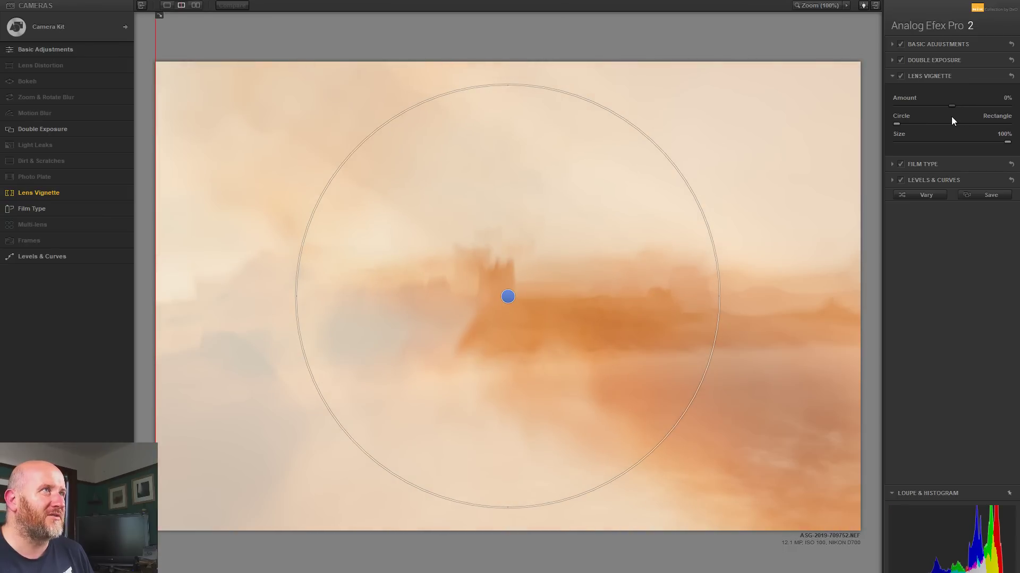
{"action": "left_click", "coordinate": [926, 165]}
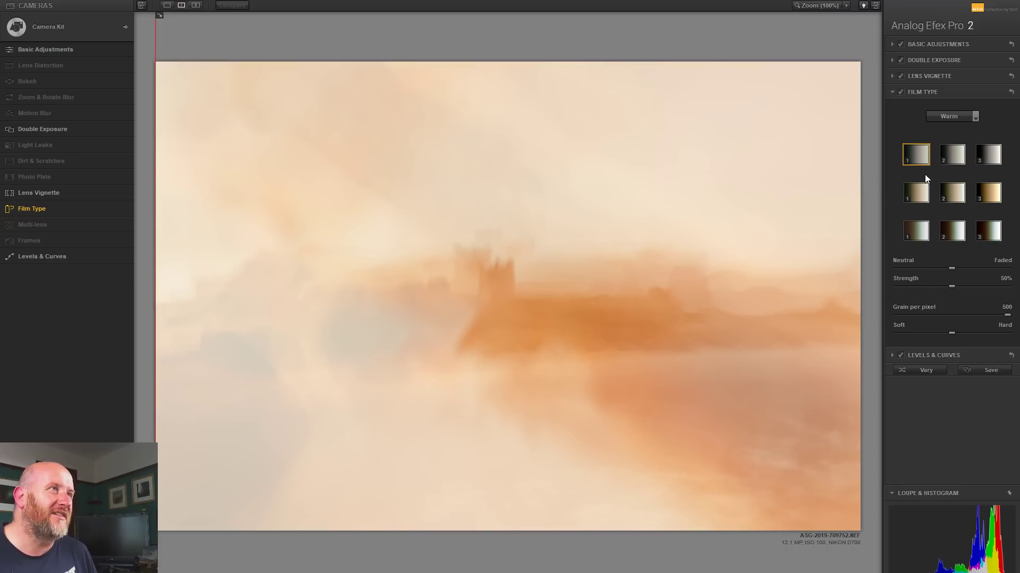
{"action": "left_click", "coordinate": [929, 356]}
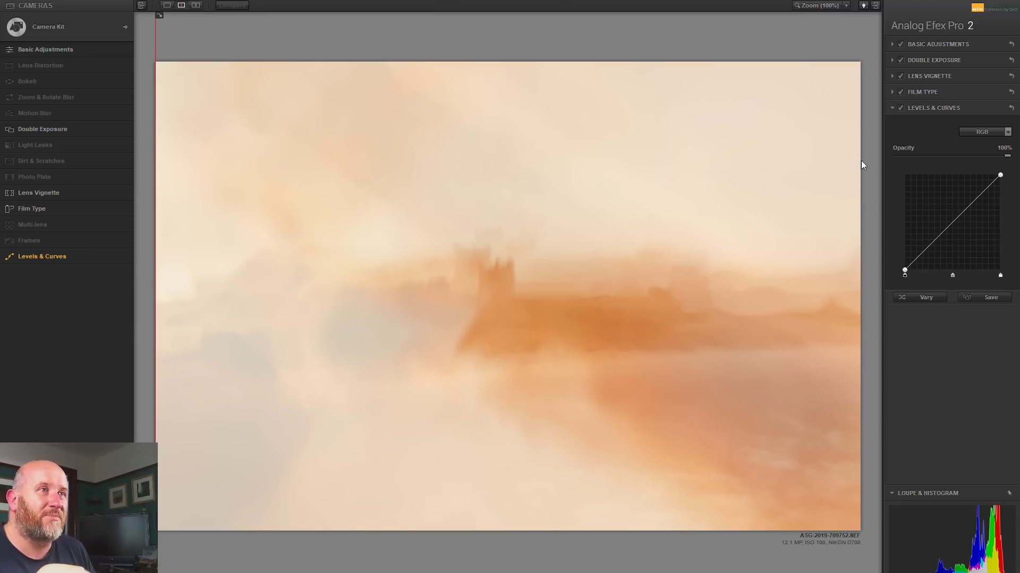
Set the Double Exposure Zoom Strength to 0%, and enlarge, rotate and reposition the overlay over the skyline
{"action": "left_click", "coordinate": [950, 60]}
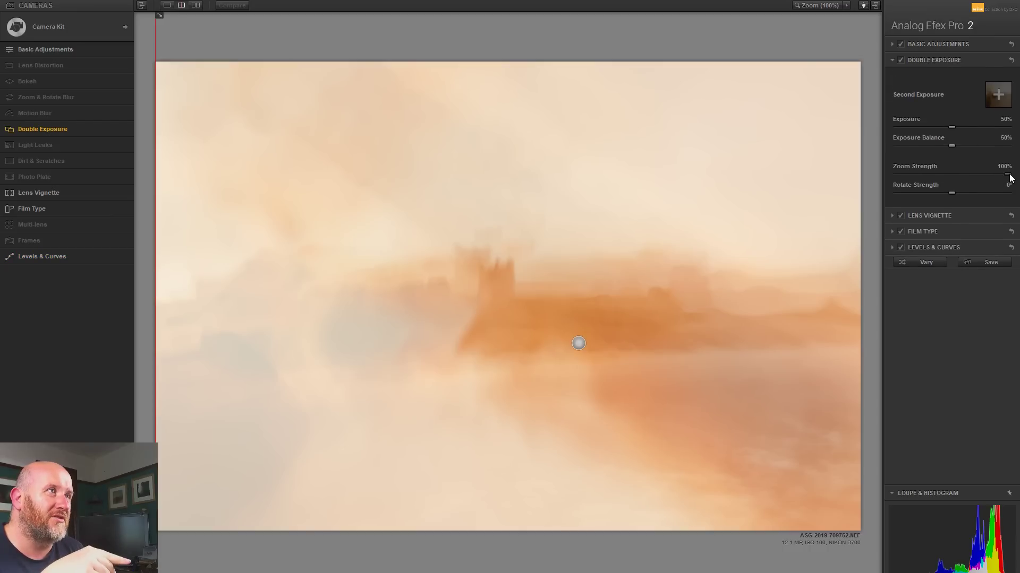
{"action": "left_click_drag", "start_coordinate": [1006, 174], "coordinate": [453, 159]}
{"action": "mouse_move", "coordinate": [572, 449]}
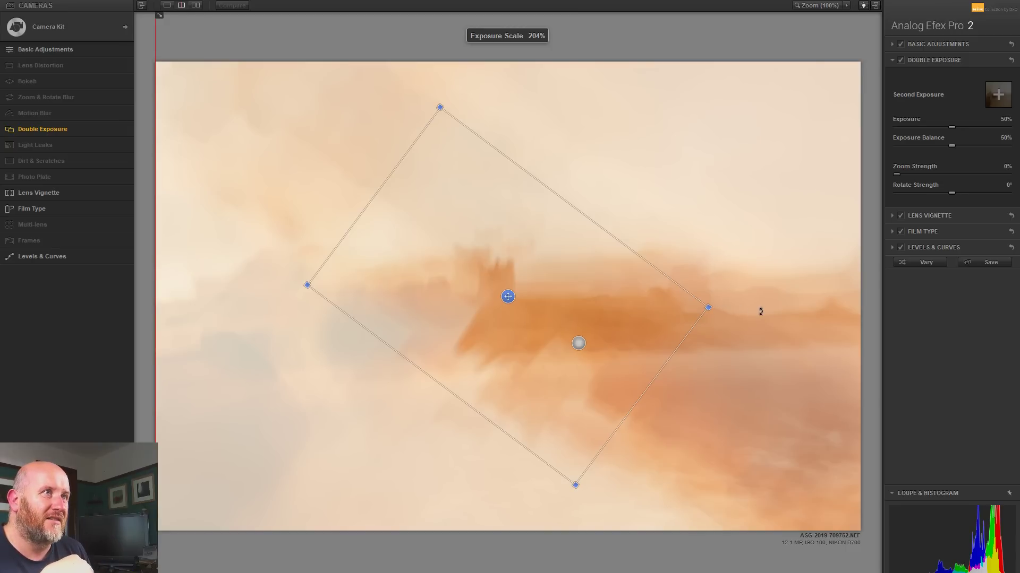
{"action": "left_click_drag", "start_coordinate": [710, 307], "coordinate": [798, 280]}
{"action": "left_click_drag", "start_coordinate": [598, 503], "coordinate": [566, 460]}
{"action": "left_click_drag", "start_coordinate": [803, 286], "coordinate": [753, 357]}
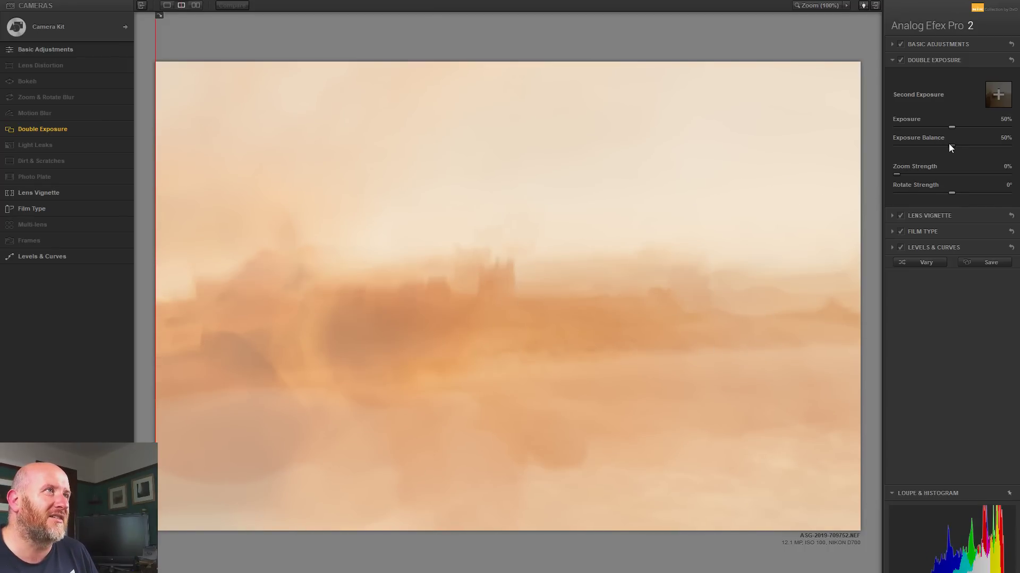
Try a Double Exposure balance of 54% and return it to 50%
{"action": "left_click_drag", "start_coordinate": [944, 146], "coordinate": [964, 154]}
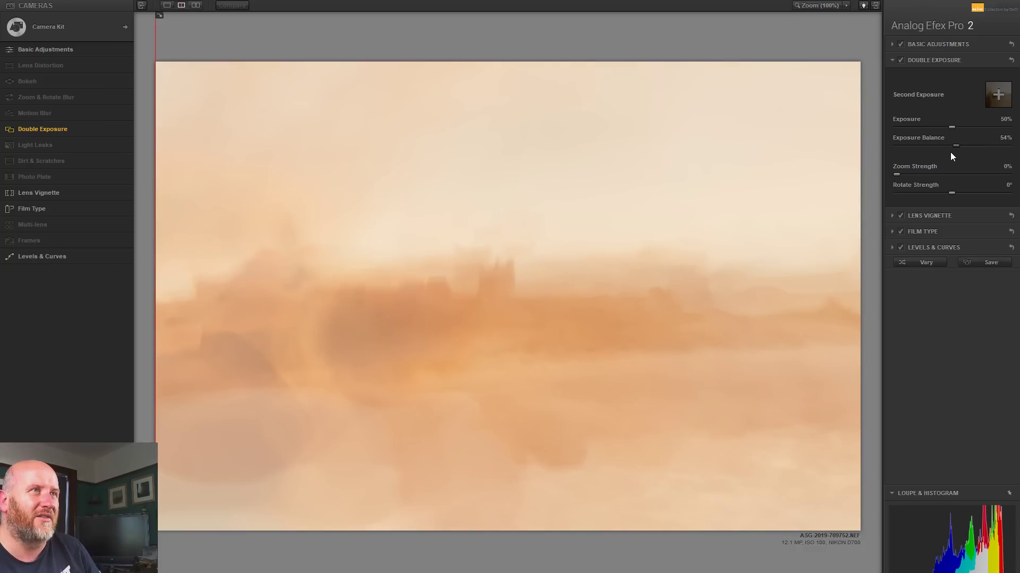
{"action": "mouse_move", "coordinate": [957, 143]}
{"action": "left_mouse_down"}
{"action": "mouse_move", "coordinate": [907, 139]}
{"action": "mouse_move", "coordinate": [956, 138]}
{"action": "mouse_move", "coordinate": [922, 130]}
{"action": "mouse_move", "coordinate": [951, 130]}
{"action": "left_mouse_up"}
Tilt the Double Exposure overlay slightly and shift it to refine how the second skyline overlaps the first
{"action": "mouse_move", "coordinate": [444, 302]}
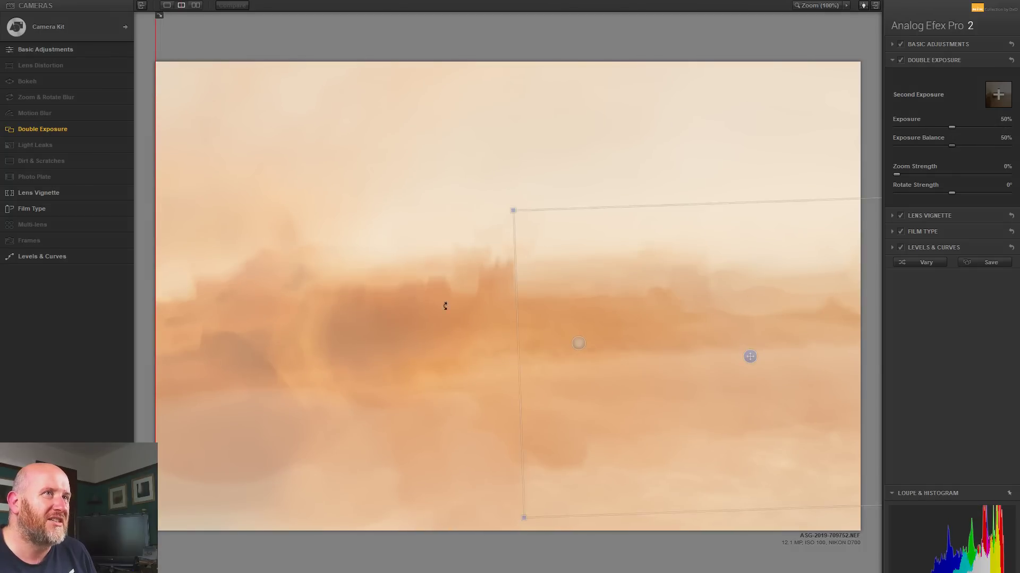
{"action": "left_click_drag", "start_coordinate": [519, 230], "coordinate": [541, 168]}
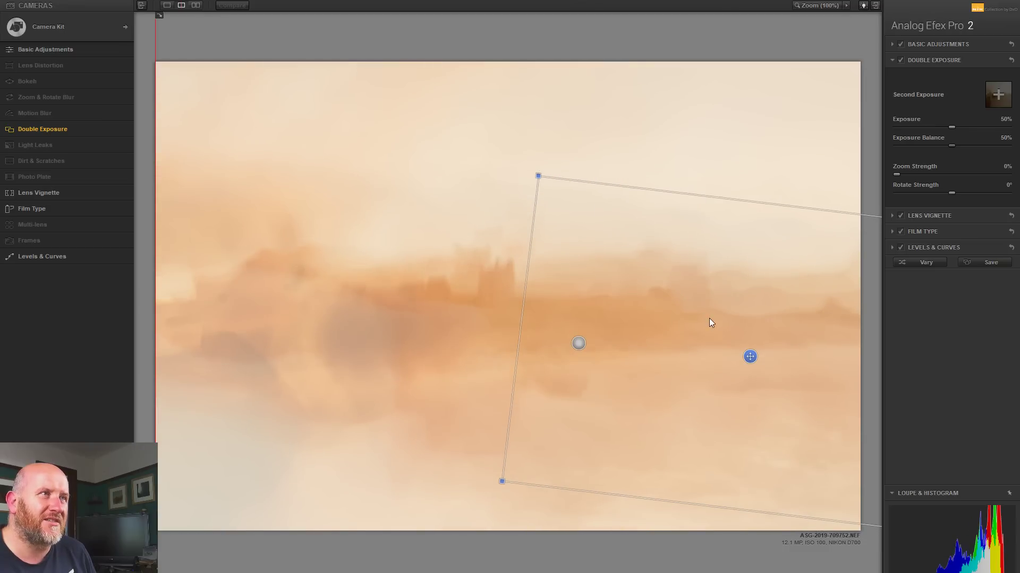
{"action": "left_click_drag", "start_coordinate": [750, 356], "coordinate": [666, 339]}
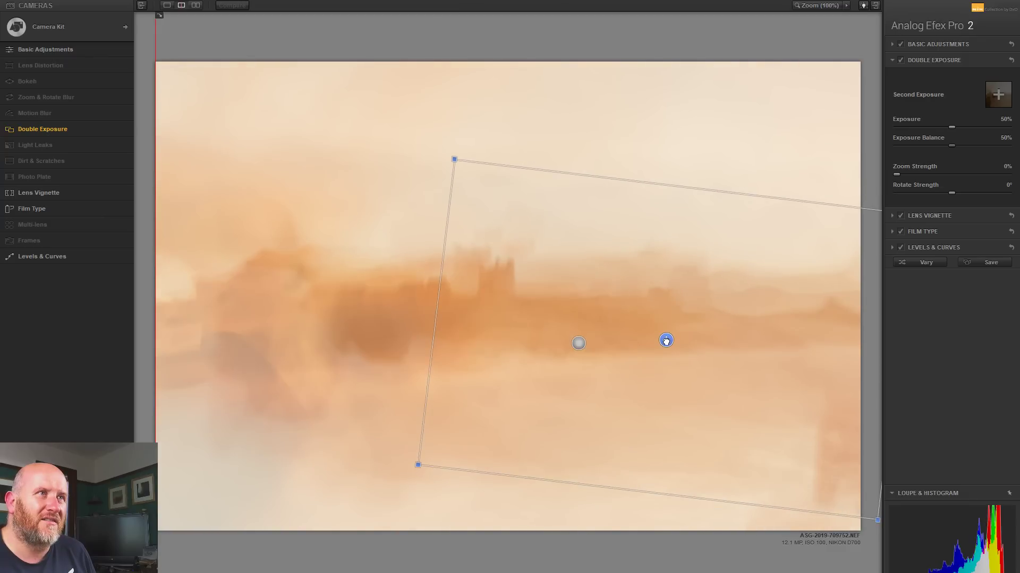
{"action": "left_click_drag", "start_coordinate": [472, 126], "coordinate": [416, 128]}
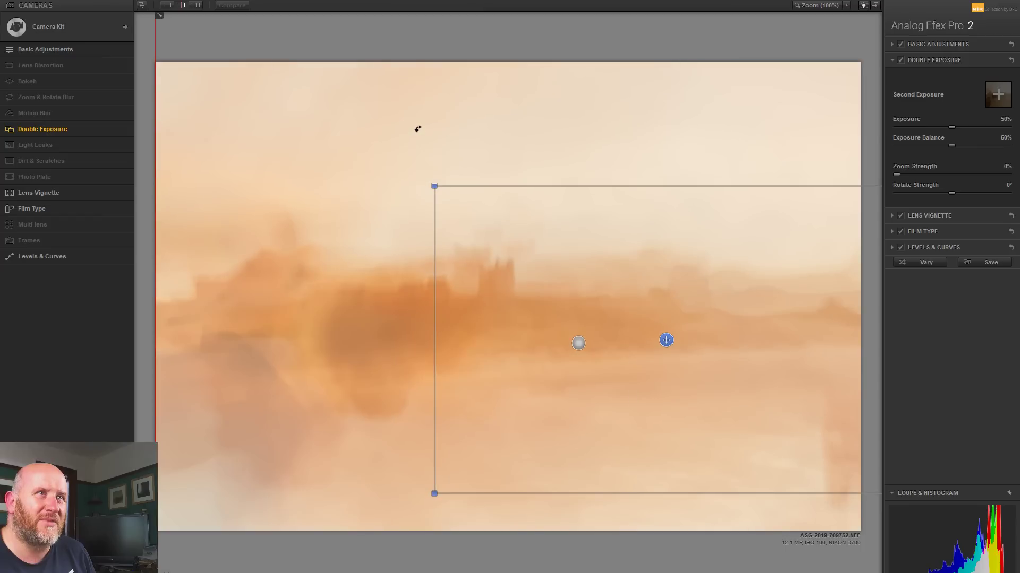
{"action": "left_click_drag", "start_coordinate": [666, 340], "coordinate": [732, 349]}
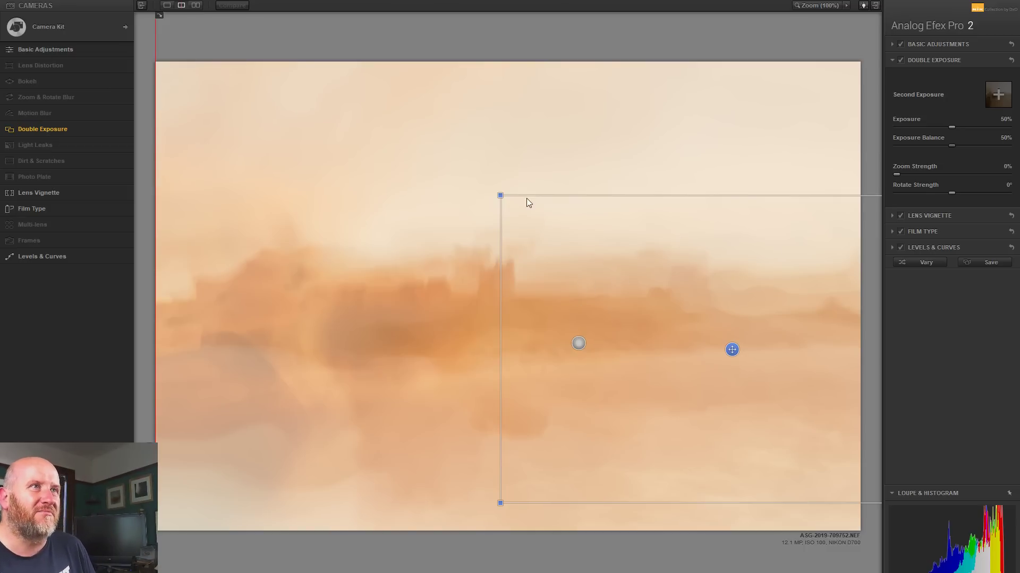
{"action": "left_click_drag", "start_coordinate": [487, 171], "coordinate": [503, 153]}
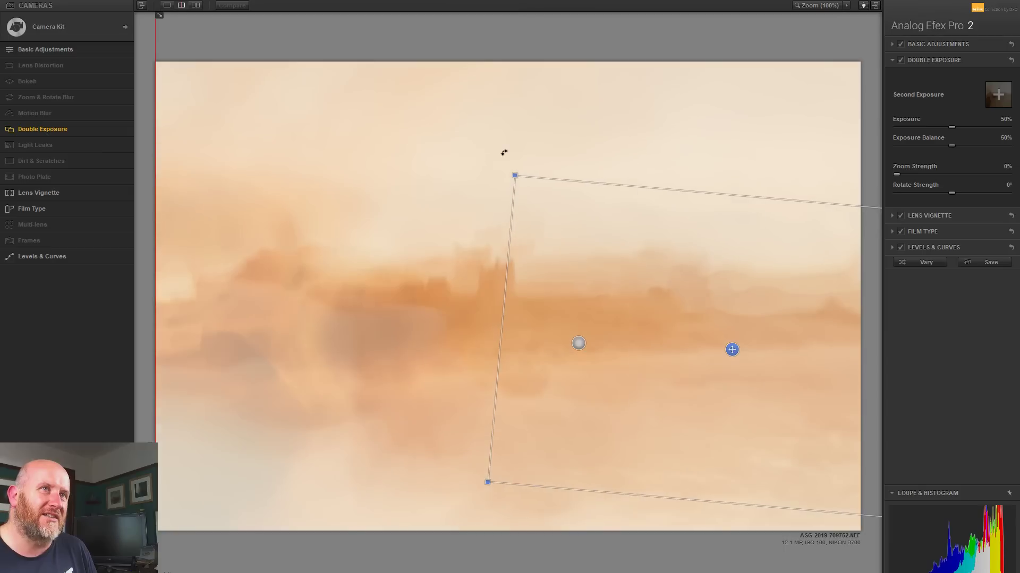
{"action": "left_click_drag", "start_coordinate": [731, 349], "coordinate": [730, 377]}
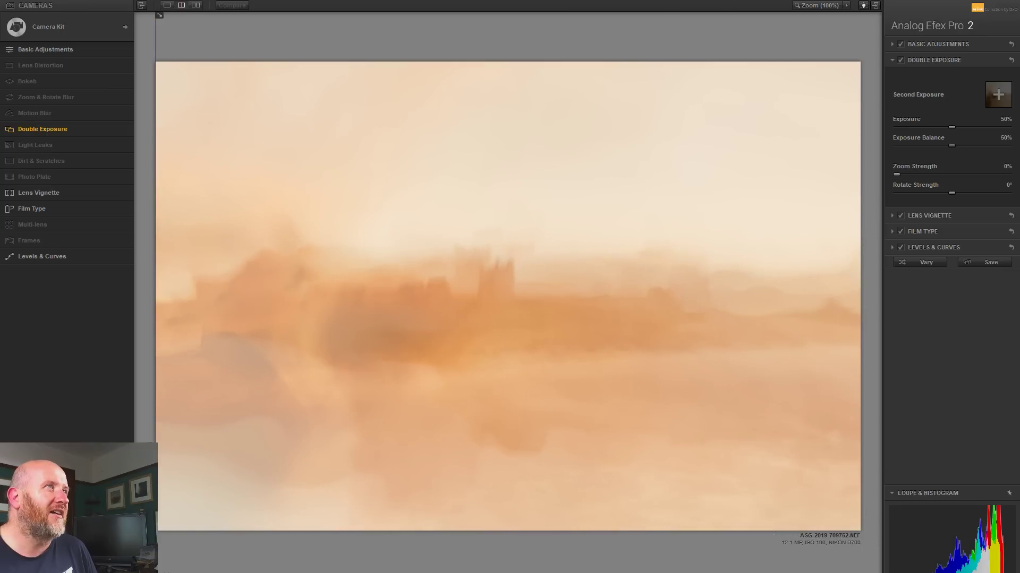
Compare the image with Basic Adjustments switched off and on, leaving them enabled
{"action": "left_click", "coordinate": [900, 45]}
{"action": "left_click", "coordinate": [901, 45]}
{"action": "left_click", "coordinate": [900, 45]}
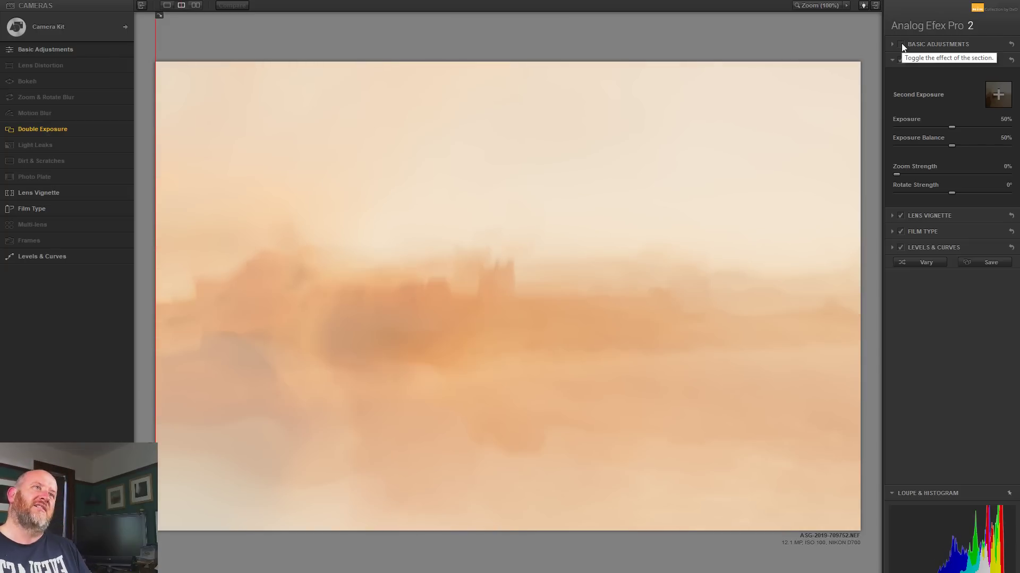
{"action": "left_click", "coordinate": [925, 43]}
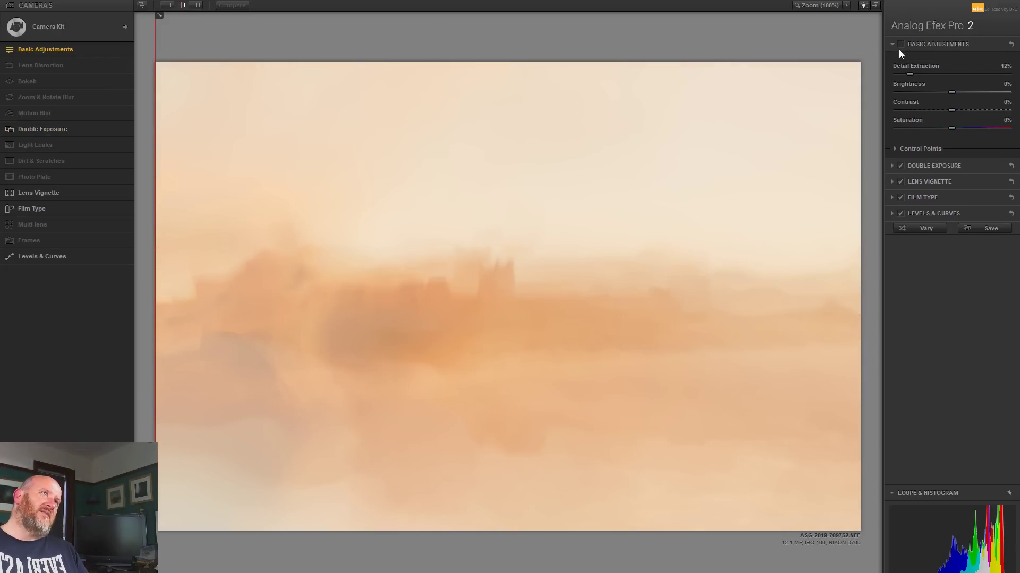
{"action": "left_click", "coordinate": [900, 45]}
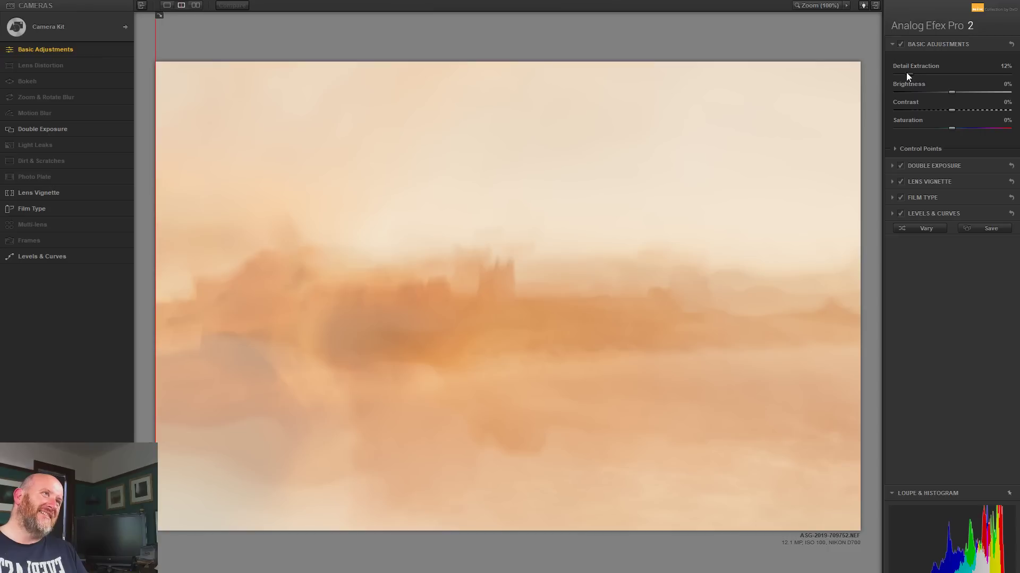
In Basic Adjustments, set Detail Extraction to 0%, Contrast to -70%, Brightness to -23% and Saturation to 11%
{"action": "left_click_drag", "start_coordinate": [951, 111], "coordinate": [920, 114]}
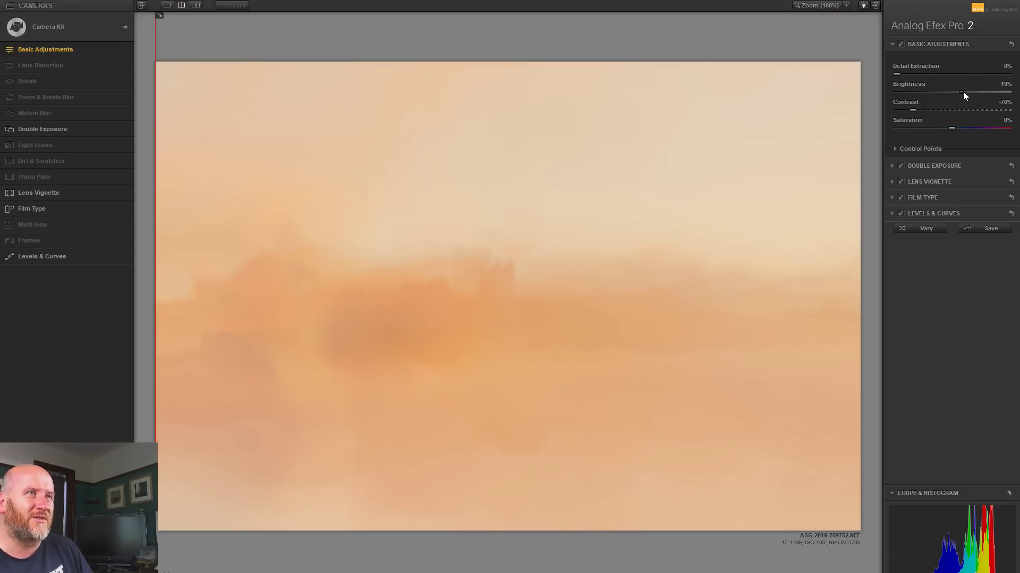
{"action": "left_click_drag", "start_coordinate": [963, 92], "coordinate": [944, 93]}
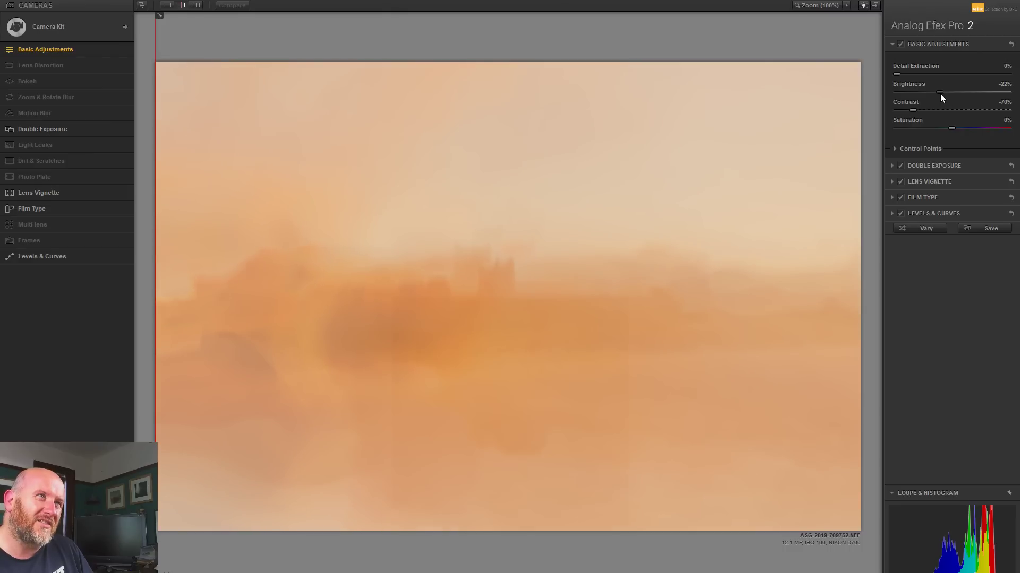
{"action": "mouse_move", "coordinate": [951, 130]}
{"action": "left_mouse_down"}
{"action": "mouse_move", "coordinate": [928, 131]}
{"action": "mouse_move", "coordinate": [953, 133]}
{"action": "left_mouse_up"}
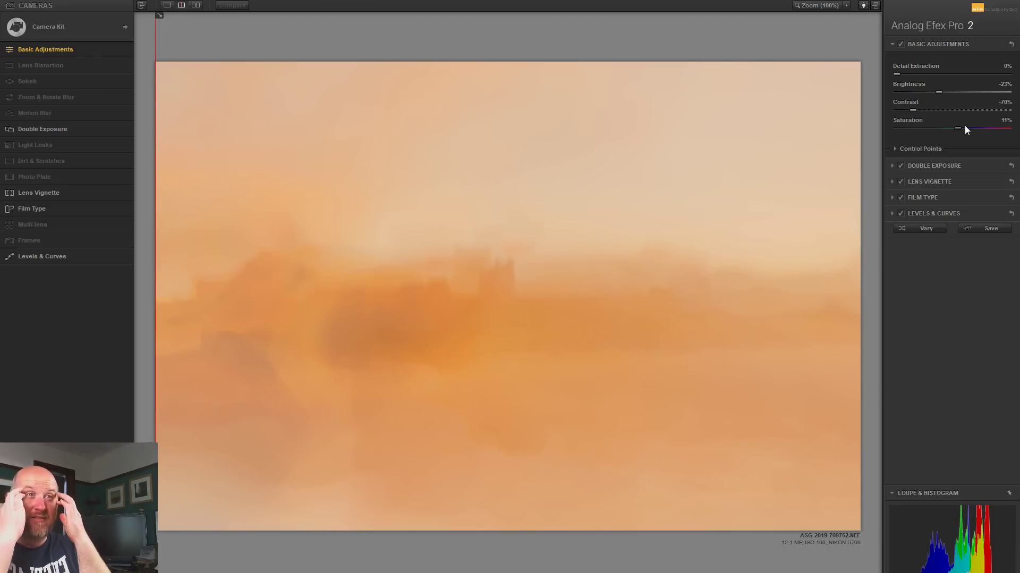
Compare the image with Double Exposure off and on, and set its Exposure to 47%
{"action": "left_click", "coordinate": [901, 166]}
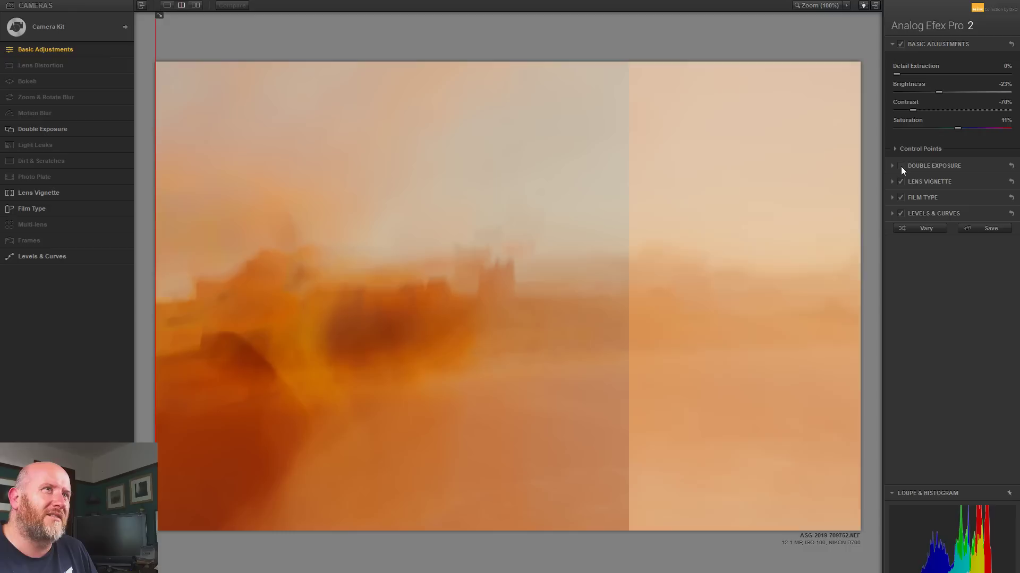
{"action": "left_click", "coordinate": [900, 167]}
{"action": "left_click", "coordinate": [917, 167]}
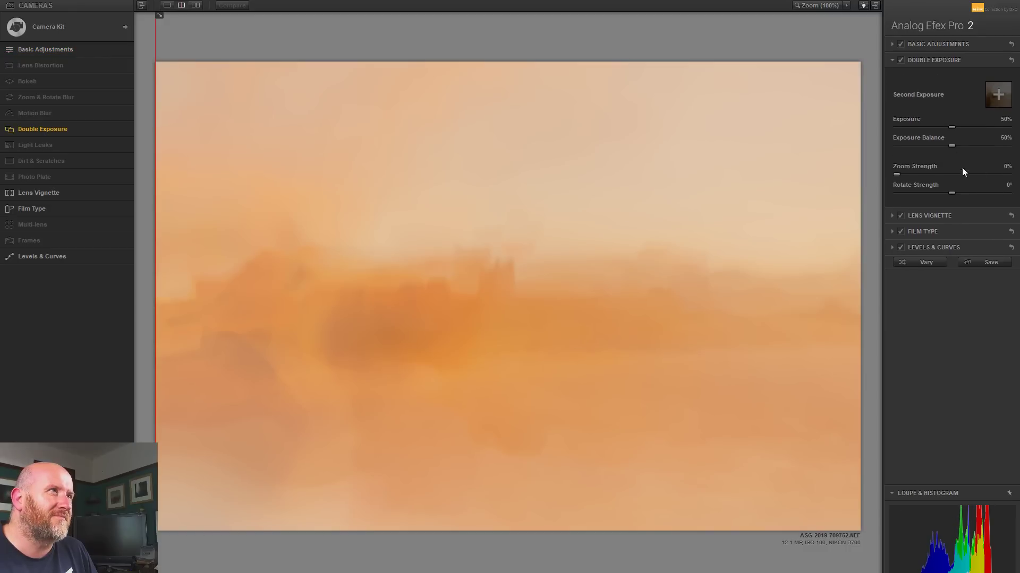
{"action": "left_click_drag", "start_coordinate": [954, 148], "coordinate": [933, 129]}
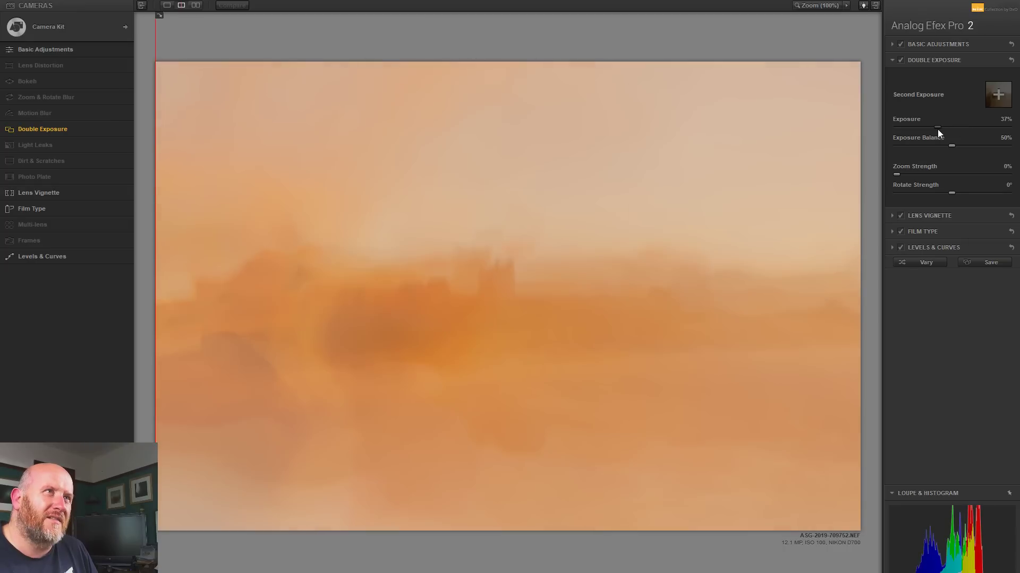
{"action": "left_click_drag", "start_coordinate": [944, 129], "coordinate": [948, 130]}
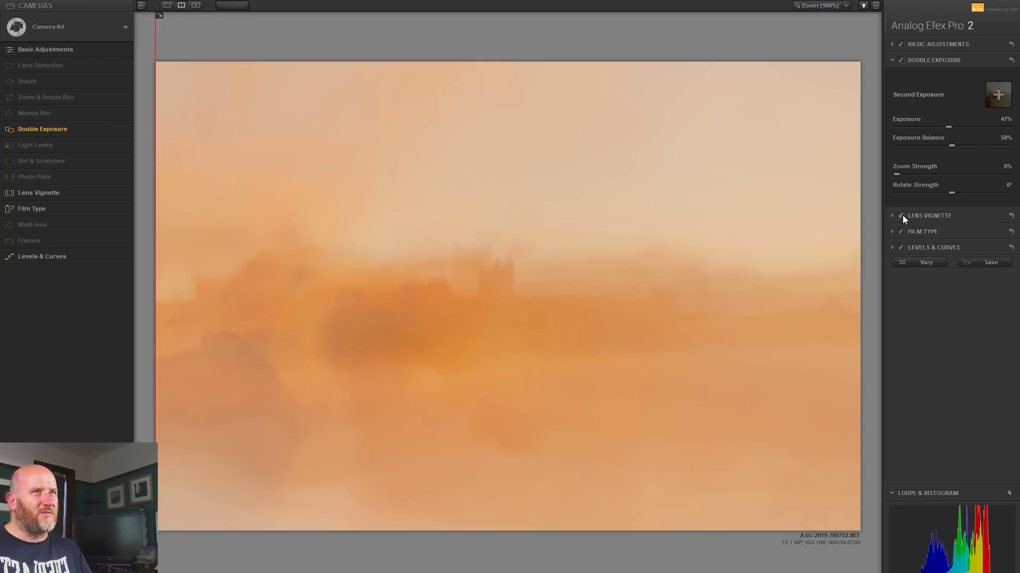
Set the Lens Vignette amount to -14% and move its centre to the image's lower edge, right of the middle
{"action": "left_click", "coordinate": [924, 214]}
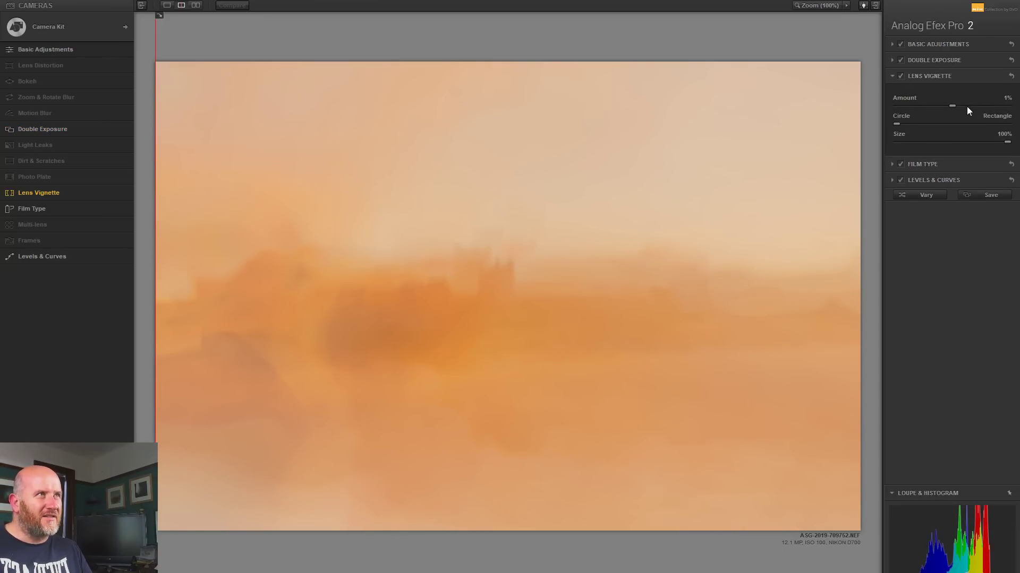
{"action": "left_click_drag", "start_coordinate": [952, 105], "coordinate": [944, 105]}
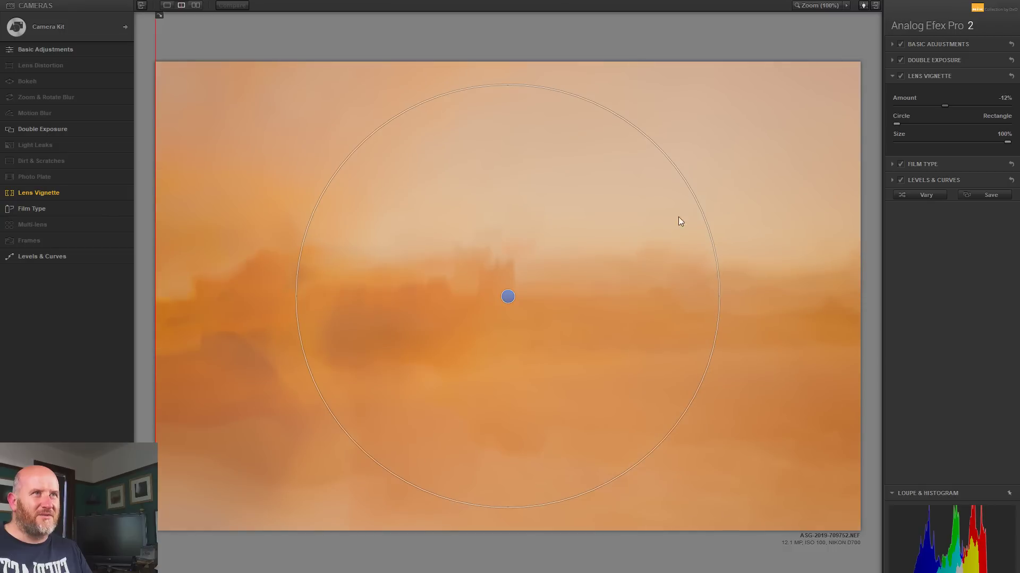
{"action": "left_click_drag", "start_coordinate": [508, 296], "coordinate": [860, 531]}
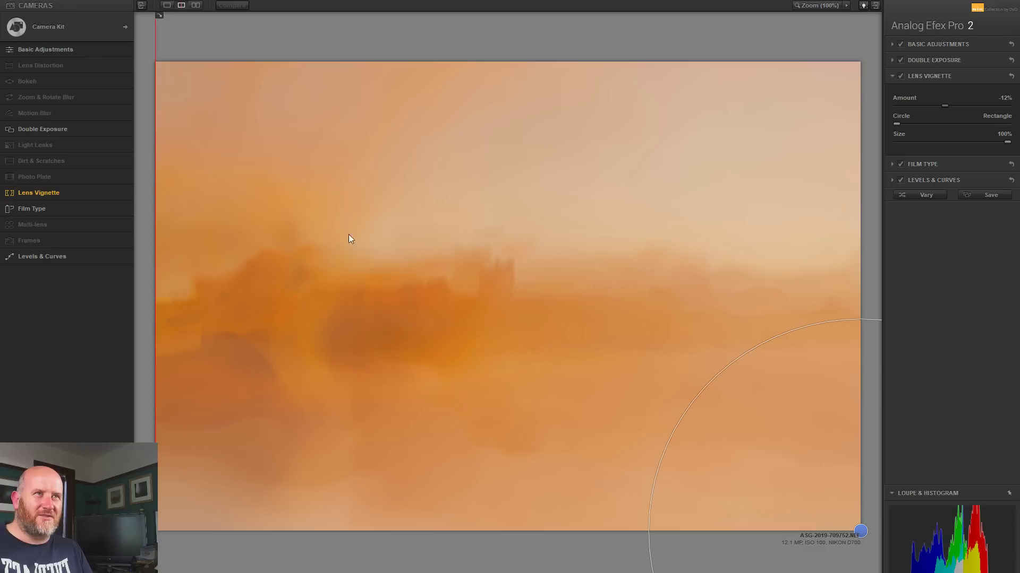
{"action": "left_click_drag", "start_coordinate": [861, 531], "coordinate": [673, 531]}
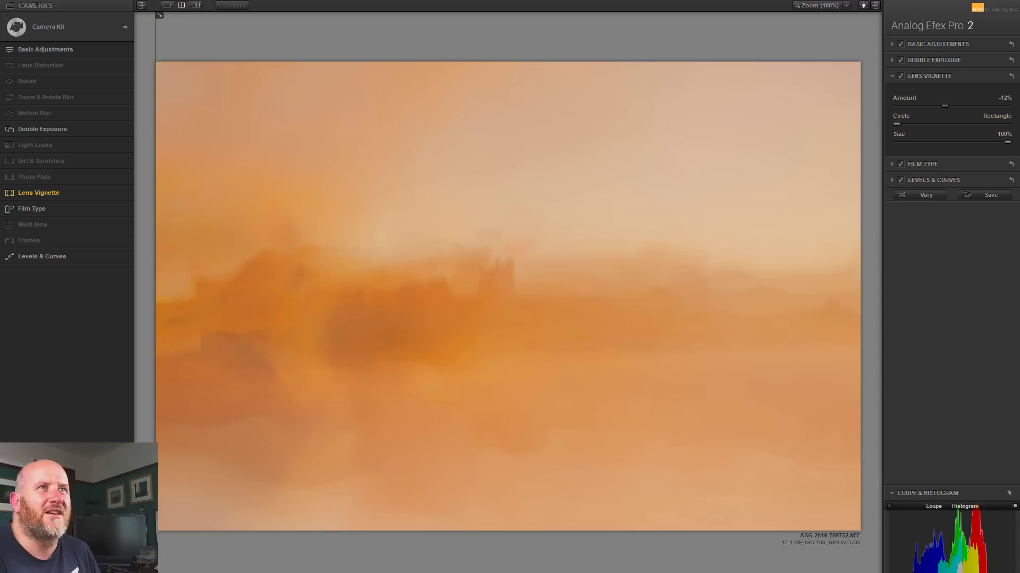
{"action": "mouse_move", "coordinate": [945, 106]}
{"action": "left_mouse_down"}
{"action": "mouse_move", "coordinate": [931, 110]}
{"action": "mouse_move", "coordinate": [945, 110]}
{"action": "left_mouse_up"}
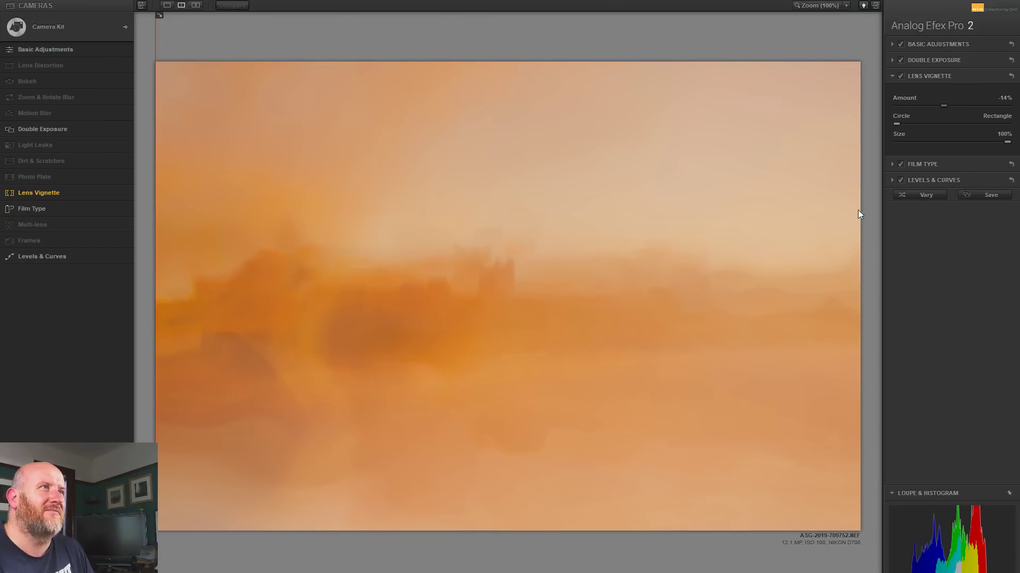
Try Film Type looks: Warm film 1 of the third row and Cool film 1 of the second and third rows
{"action": "left_click", "coordinate": [905, 164]}
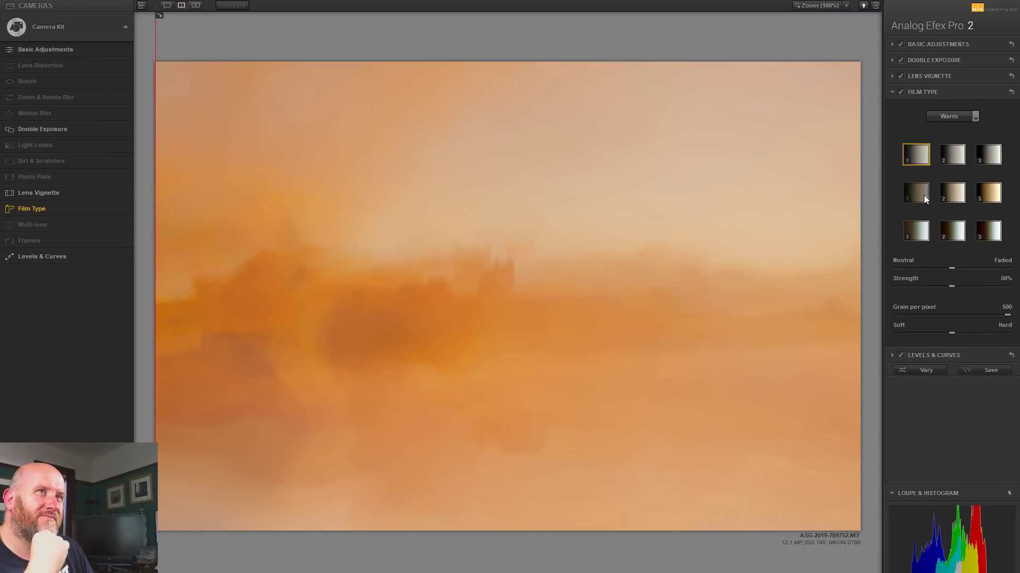
{"action": "left_click", "coordinate": [916, 234]}
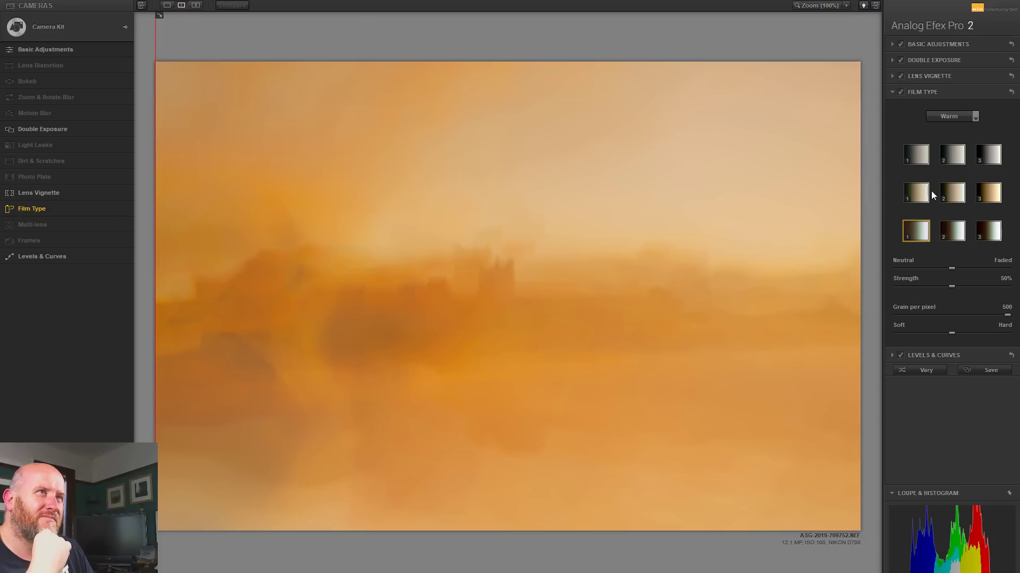
{"action": "left_click", "coordinate": [945, 116]}
{"action": "left_click", "coordinate": [938, 140]}
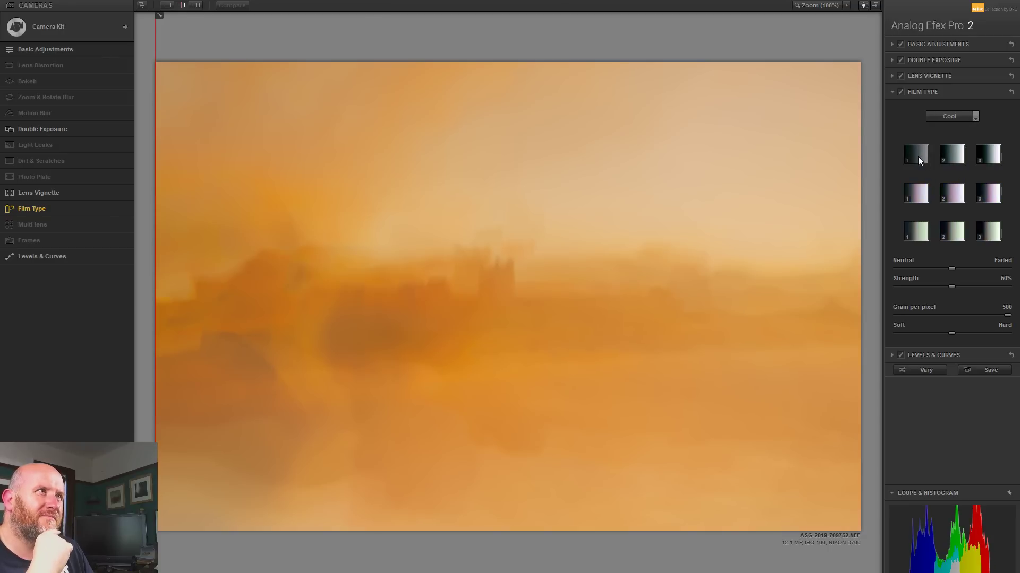
{"action": "left_click", "coordinate": [916, 196]}
{"action": "left_click", "coordinate": [916, 234]}
Try film 1 from each of the four rows of the Subtle film type
{"action": "left_click", "coordinate": [949, 116]}
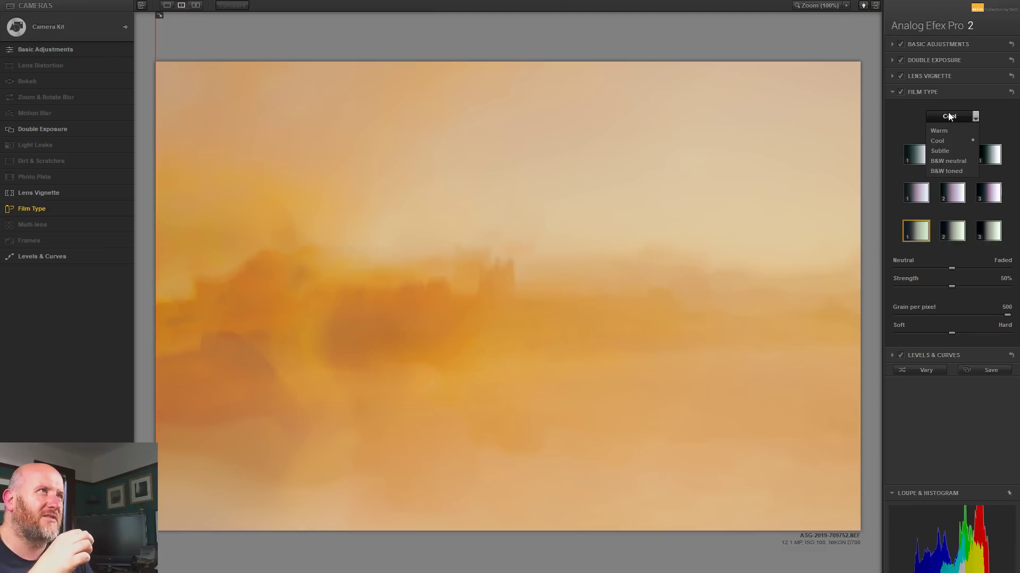
{"action": "left_click", "coordinate": [941, 150]}
{"action": "left_click", "coordinate": [918, 162]}
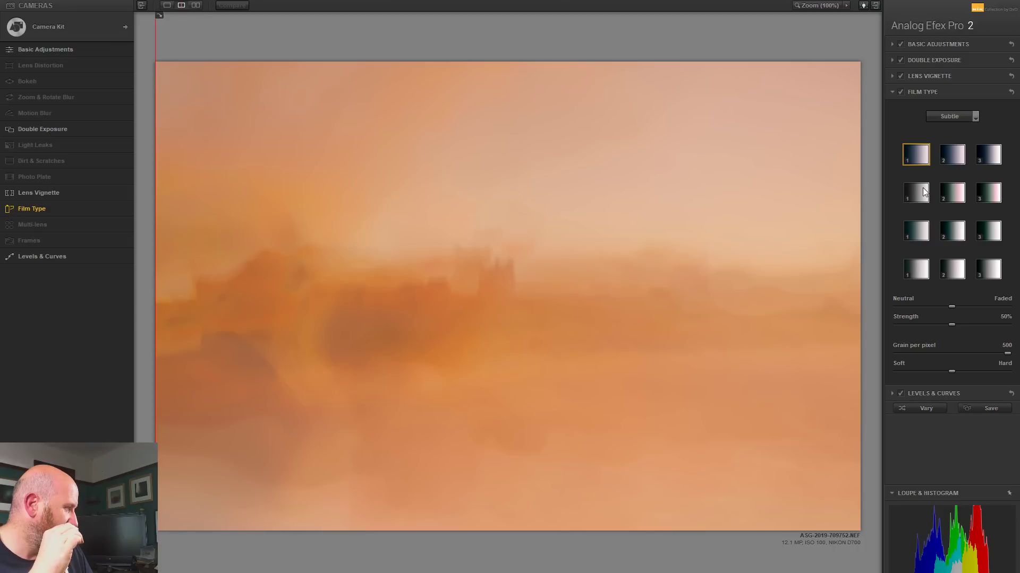
{"action": "left_click", "coordinate": [920, 196]}
{"action": "left_click", "coordinate": [916, 226]}
{"action": "left_click", "coordinate": [917, 271]}
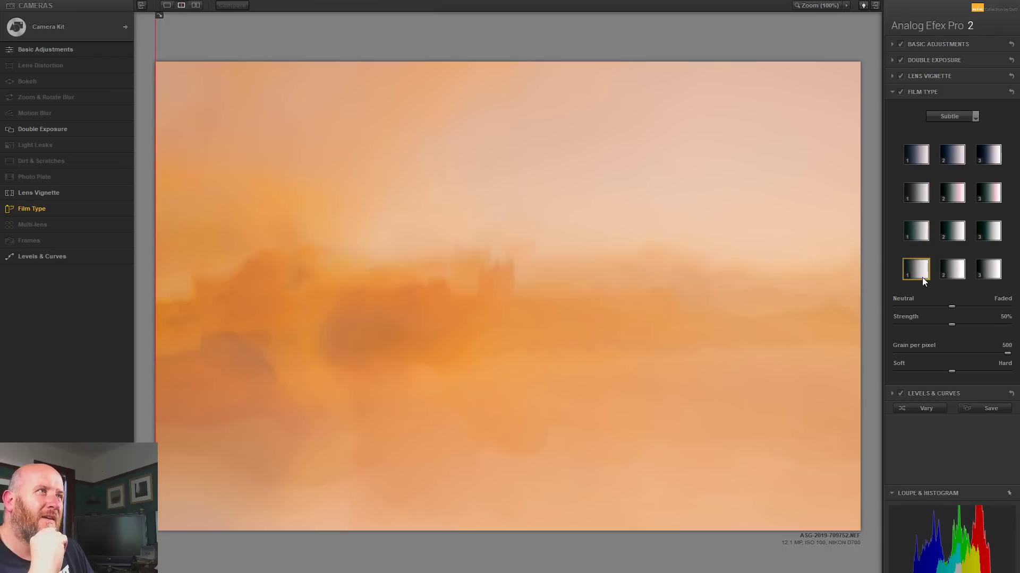
Compare the first-row Subtle film 1 again with film 1 of the third and fourth rows
{"action": "left_click", "coordinate": [923, 155]}
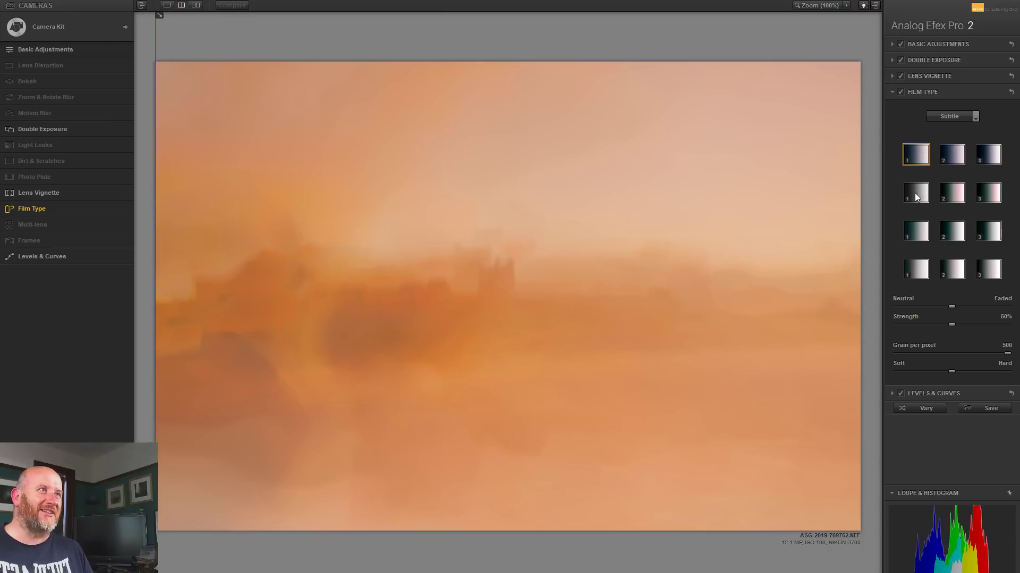
{"action": "left_click", "coordinate": [915, 231]}
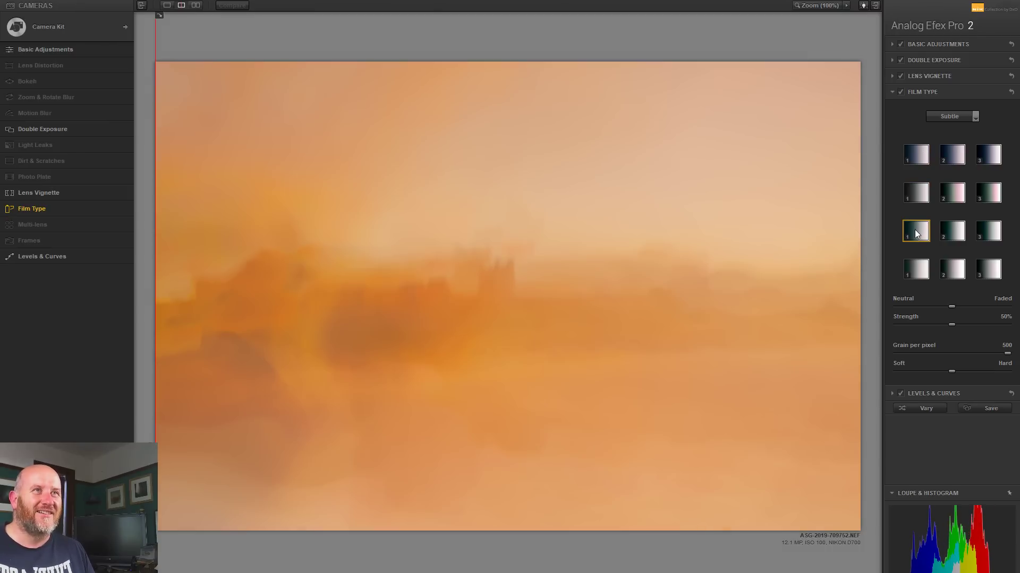
{"action": "left_click", "coordinate": [917, 273]}
{"action": "left_click", "coordinate": [918, 149]}
Try the Cool film type again, comparing film 1 of its different rows
{"action": "left_click", "coordinate": [938, 116]}
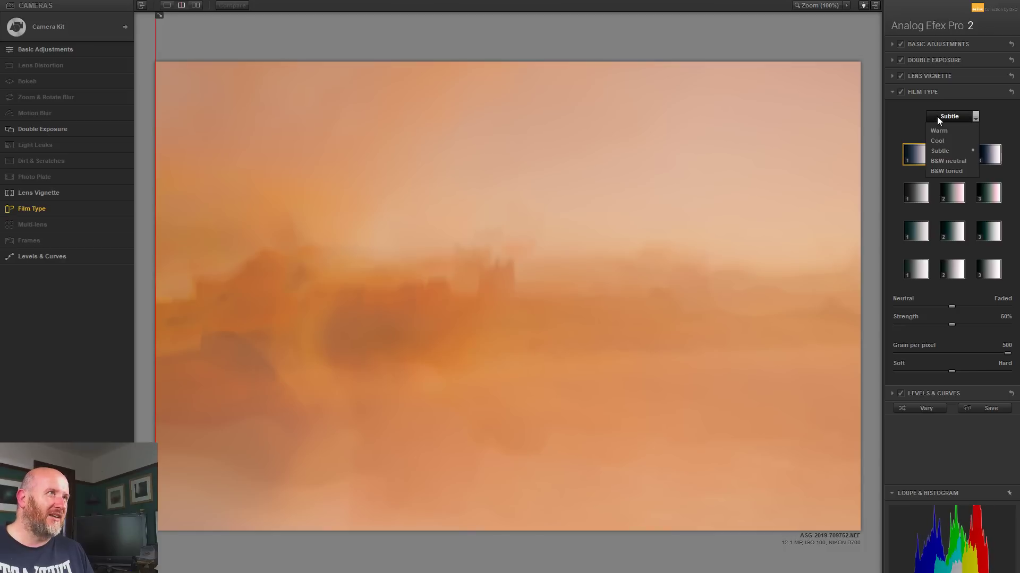
{"action": "left_click", "coordinate": [939, 140]}
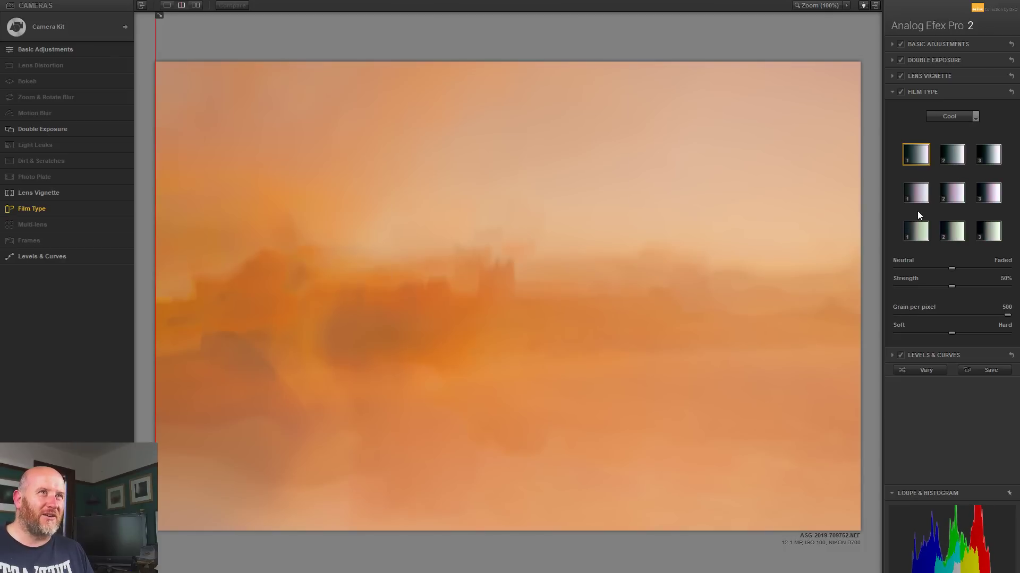
{"action": "left_click", "coordinate": [916, 231]}
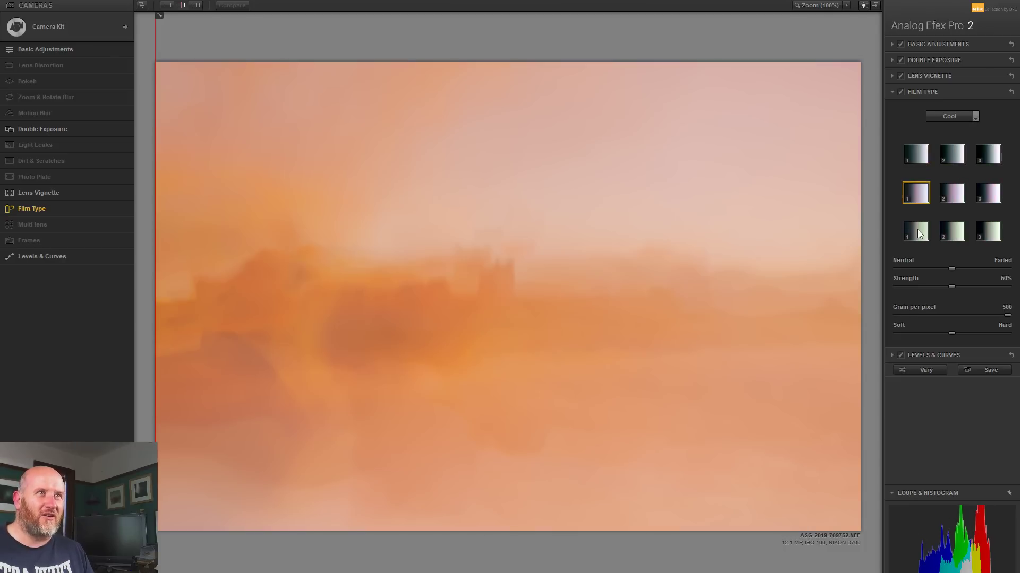
{"action": "left_click", "coordinate": [920, 159]}
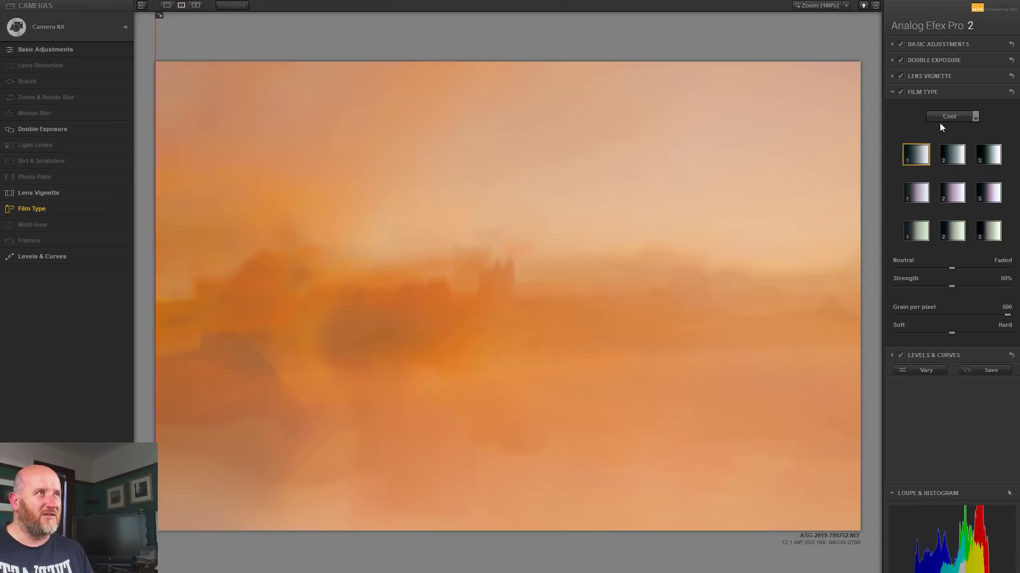
Choose the first-row Warm film 1, set its Strength to 36% and shift the Neutral–Faded balance slightly towards Faded
{"action": "left_click", "coordinate": [940, 119]}
{"action": "left_click", "coordinate": [938, 131]}
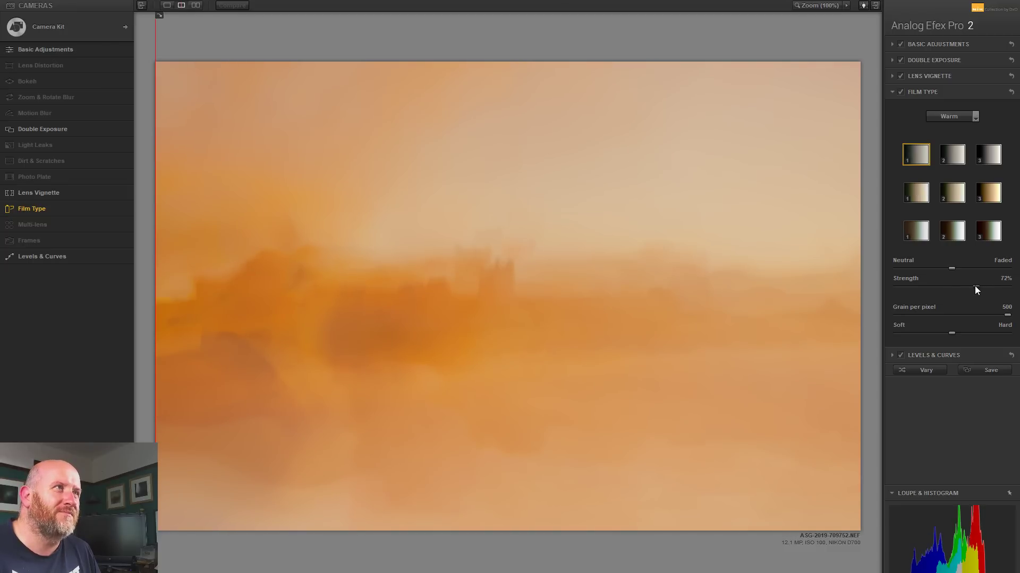
{"action": "left_click_drag", "start_coordinate": [900, 296], "coordinate": [936, 307]}
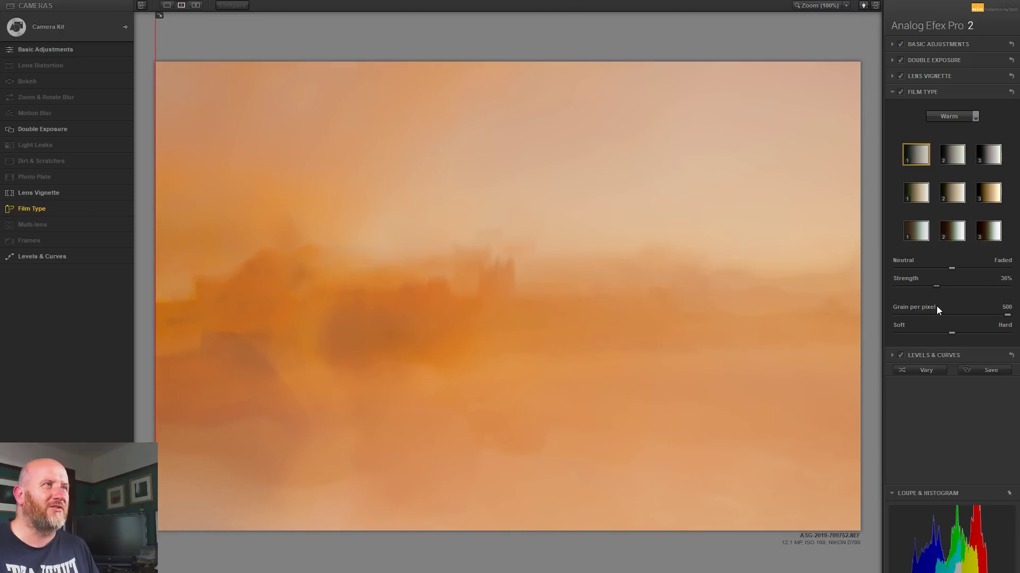
{"action": "left_click", "coordinate": [945, 268]}
{"action": "left_click_drag", "start_coordinate": [955, 279], "coordinate": [956, 279]}
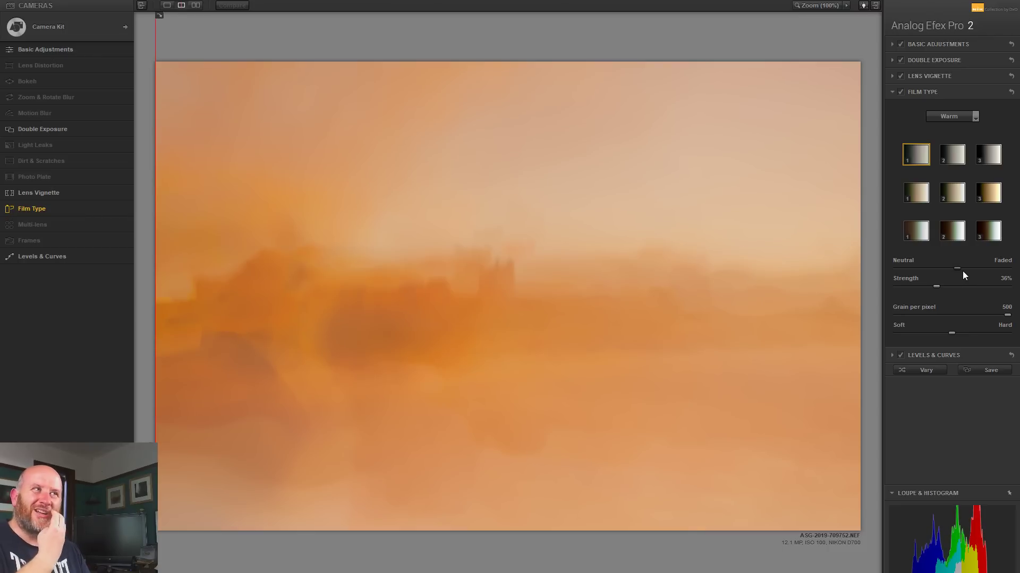
In Levels & Curves, pull the RGB curve's shadows down slightly and lift its upper midtones back near the diagonal
{"action": "left_click", "coordinate": [935, 355]}
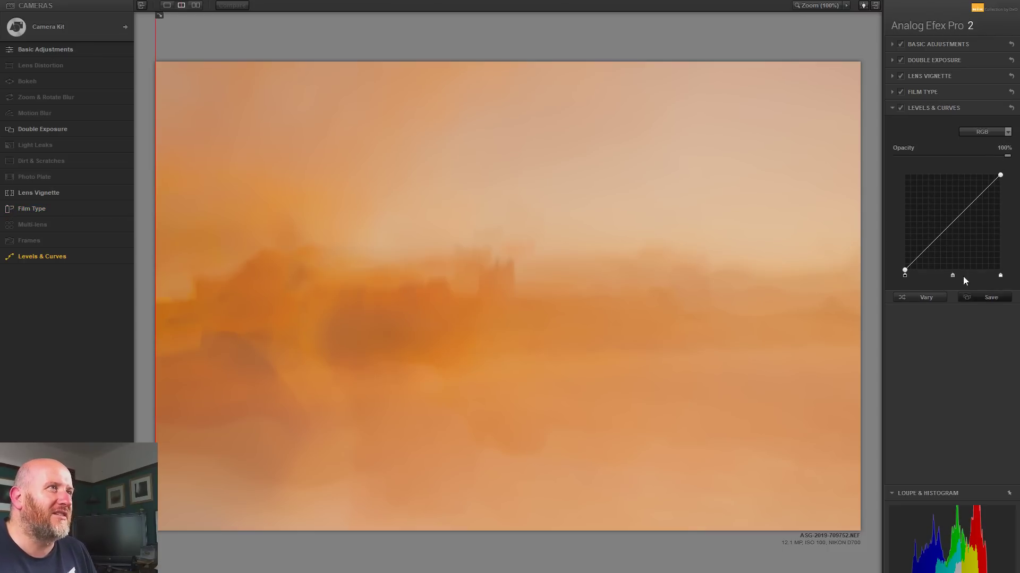
{"action": "left_click_drag", "start_coordinate": [934, 246], "coordinate": [930, 252]}
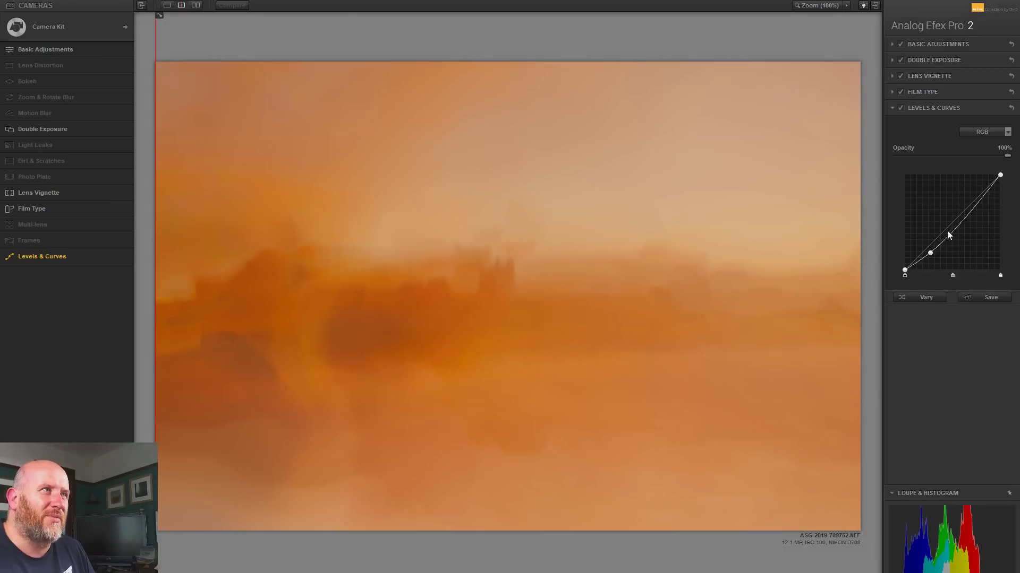
{"action": "mouse_move", "coordinate": [965, 224]}
{"action": "left_mouse_down"}
{"action": "mouse_move", "coordinate": [958, 206]}
{"action": "mouse_move", "coordinate": [962, 216]}
{"action": "left_mouse_up"}
{"action": "mouse_move", "coordinate": [1000, 175]}
{"action": "left_mouse_down"}
{"action": "mouse_move", "coordinate": [980, 164]}
{"action": "mouse_move", "coordinate": [1012, 165]}
{"action": "left_mouse_up"}
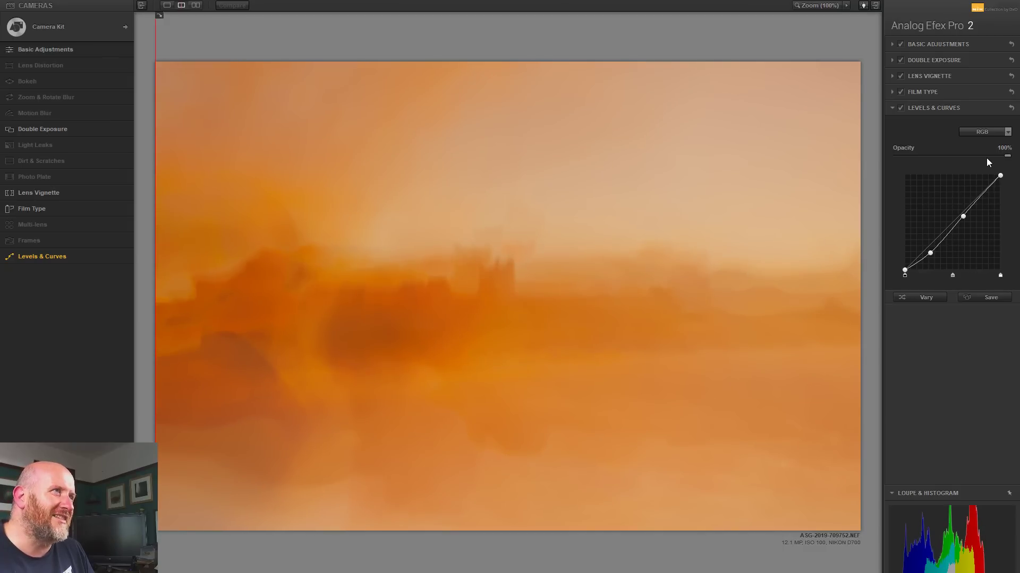
On the Red curve, raise the black point and lower midtones to warm the shadows, and anchor the highlights near the diagonal
{"action": "left_click", "coordinate": [984, 133]}
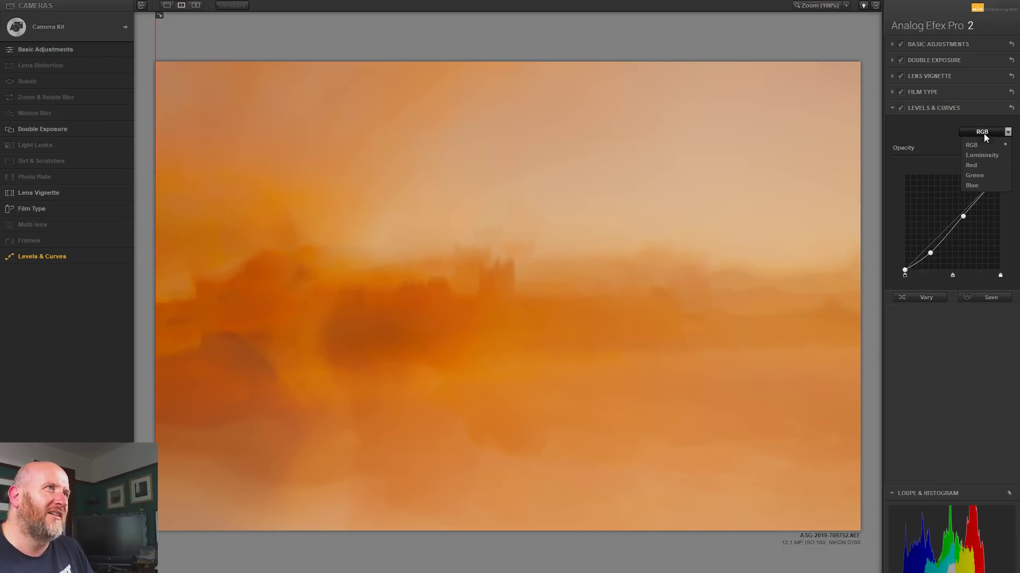
{"action": "left_click", "coordinate": [976, 165]}
{"action": "left_click_drag", "start_coordinate": [956, 214], "coordinate": [920, 276]}
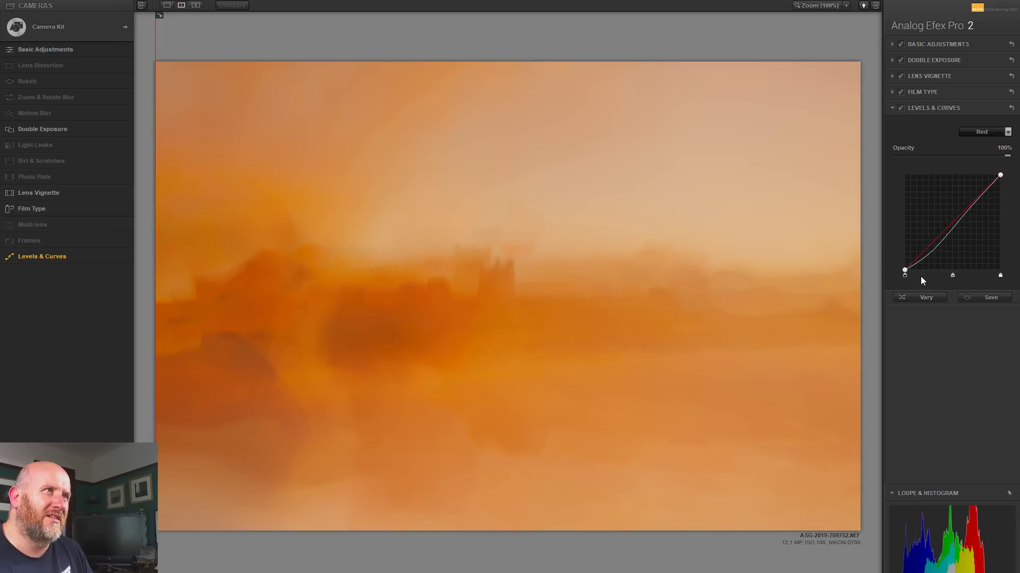
{"action": "left_click", "coordinate": [903, 269]}
{"action": "left_click_drag", "start_coordinate": [900, 259], "coordinate": [933, 233]}
{"action": "left_click_drag", "start_coordinate": [975, 201], "coordinate": [976, 204]}
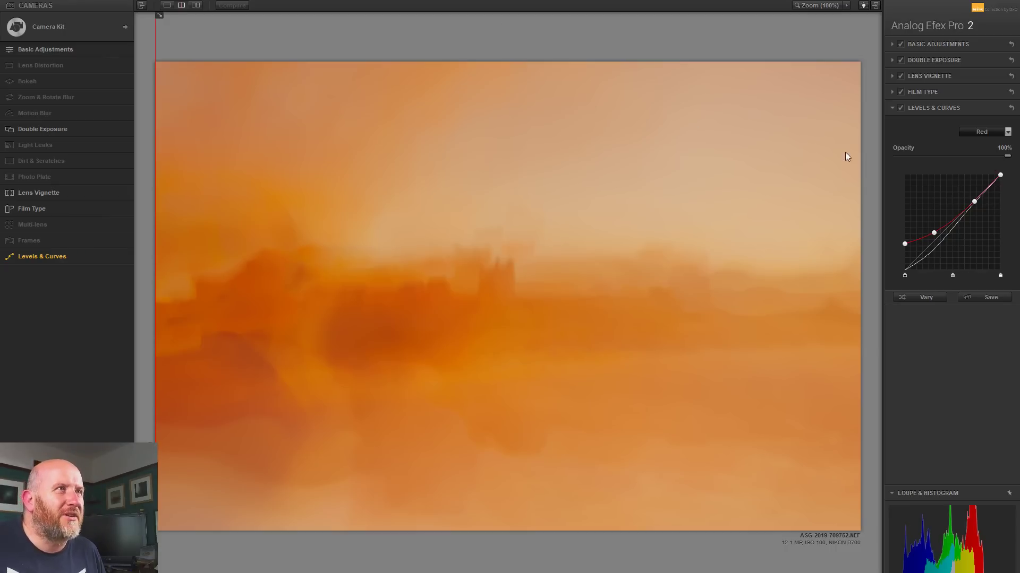
On the Blue curve, lower the white point slightly to add yellow to the highlights
{"action": "left_click", "coordinate": [966, 133]}
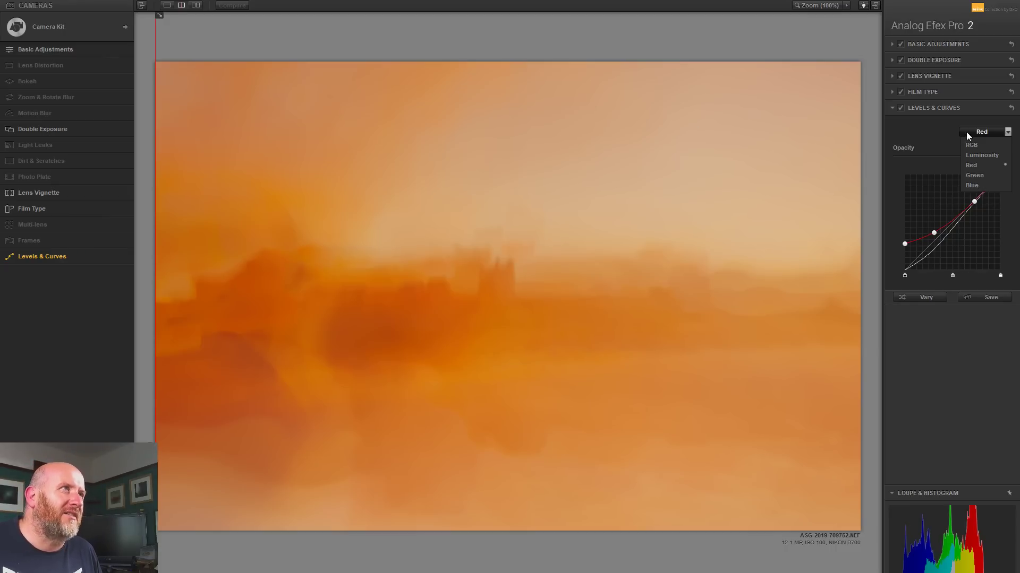
{"action": "left_click", "coordinate": [976, 185]}
{"action": "left_click_drag", "start_coordinate": [960, 216], "coordinate": [1009, 196]}
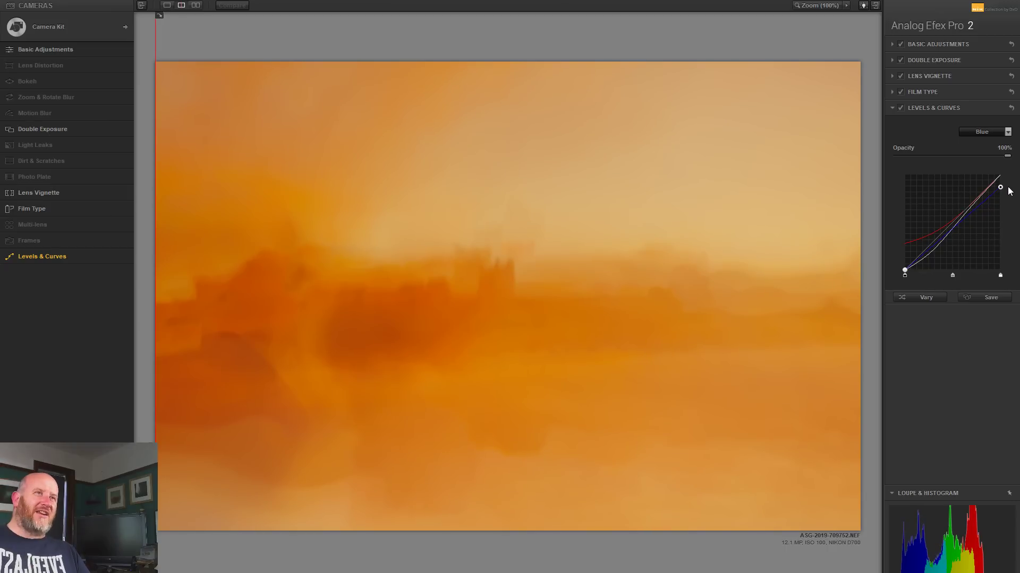
{"action": "left_click_drag", "start_coordinate": [1008, 194], "coordinate": [1015, 195]}
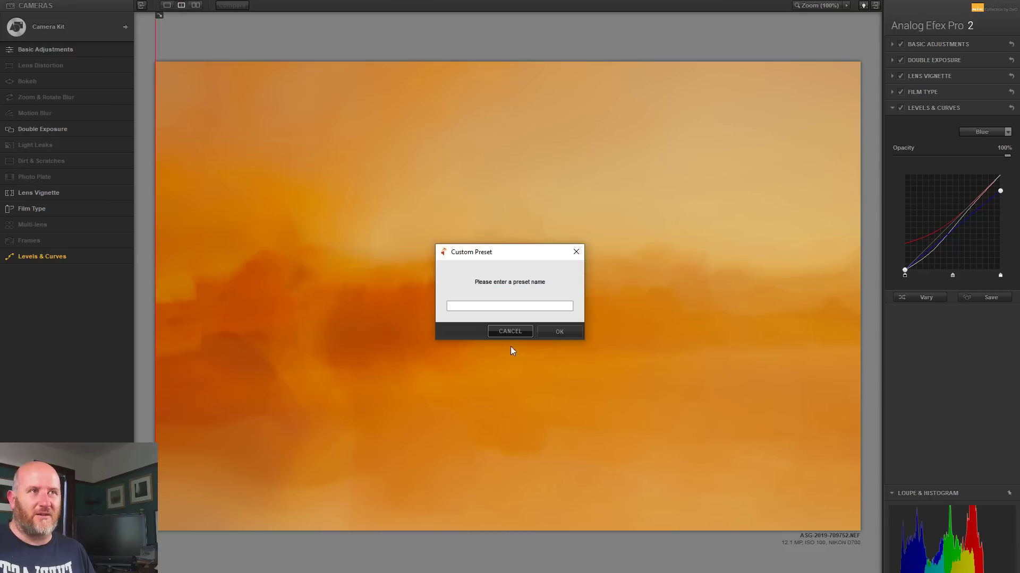
Save the settings as a custom preset named "Yellow Live Stream 55" and locate it at the end of the custom presets
{"action": "type", "text": "Yellow"}
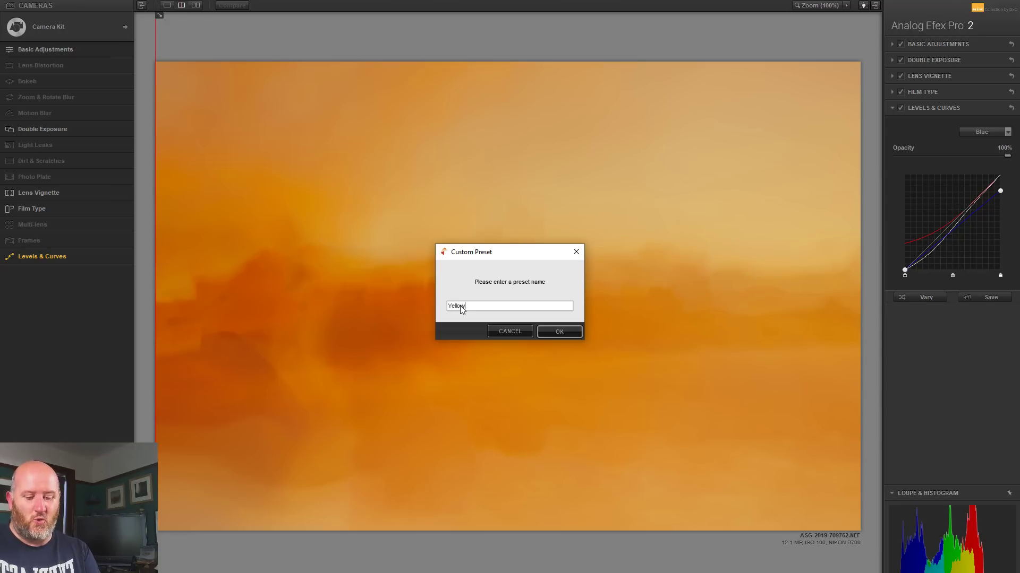
{"action": "type", "text": " Live S"}
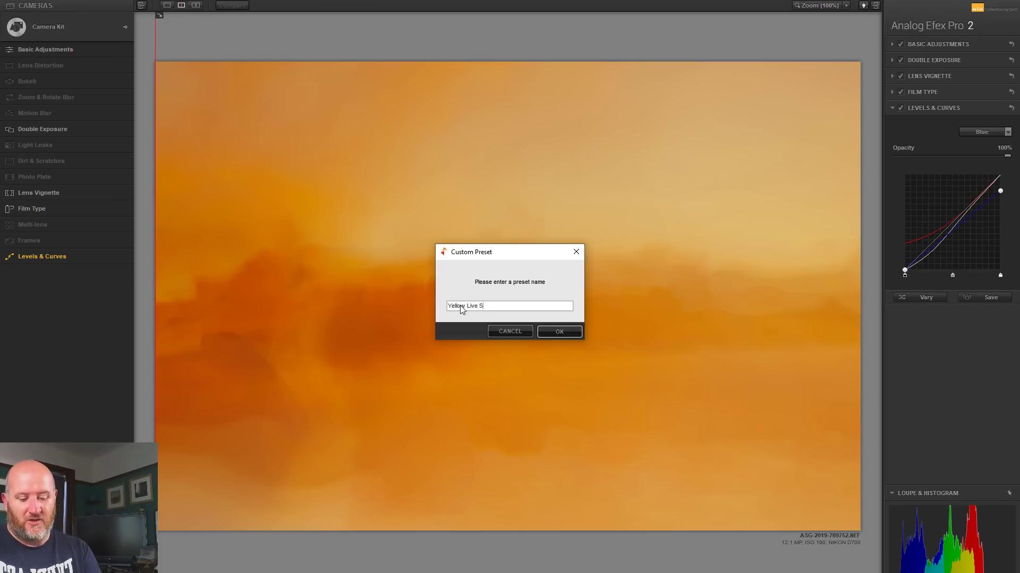
{"action": "type", "text": "tream 55"}
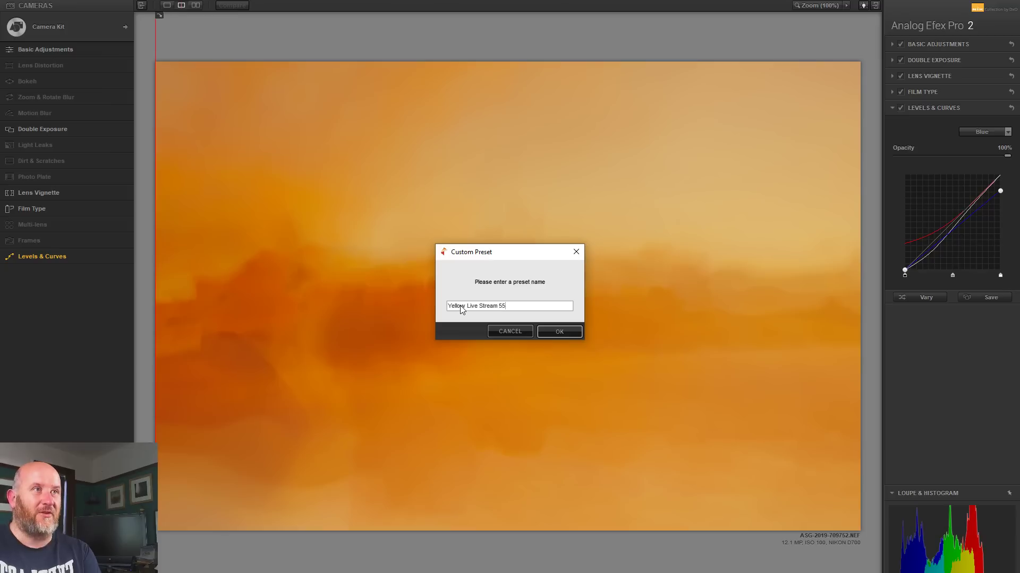
{"action": "left_click", "coordinate": [556, 330]}
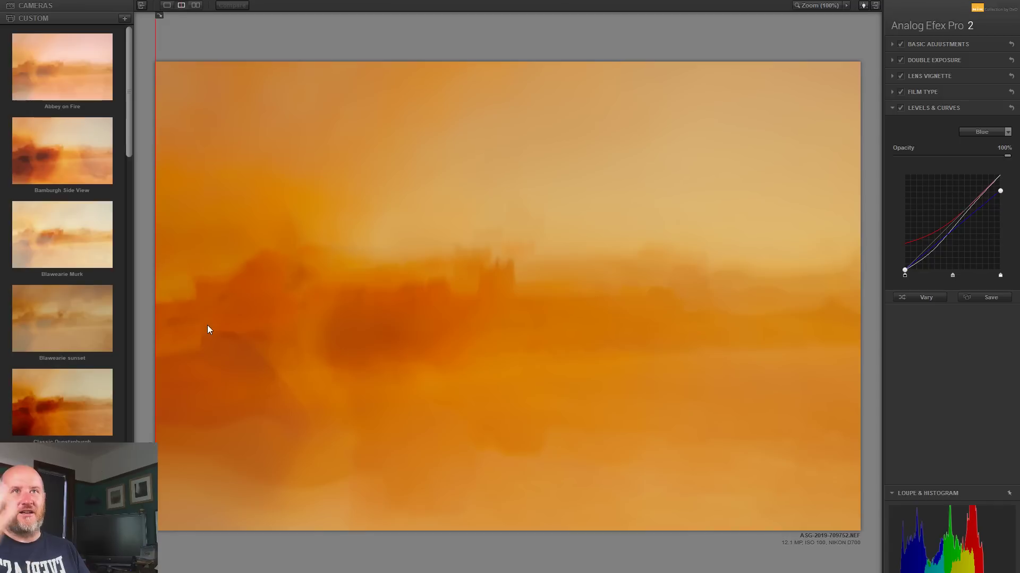
{"action": "mouse_move", "coordinate": [110, 310]}
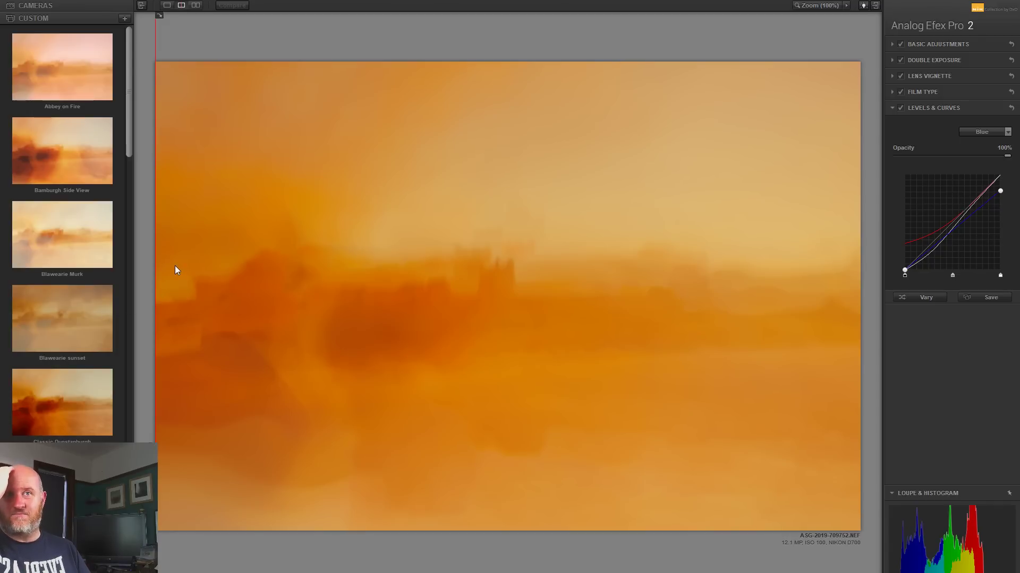
{"action": "left_click_drag", "start_coordinate": [130, 140], "coordinate": [130, 432]}
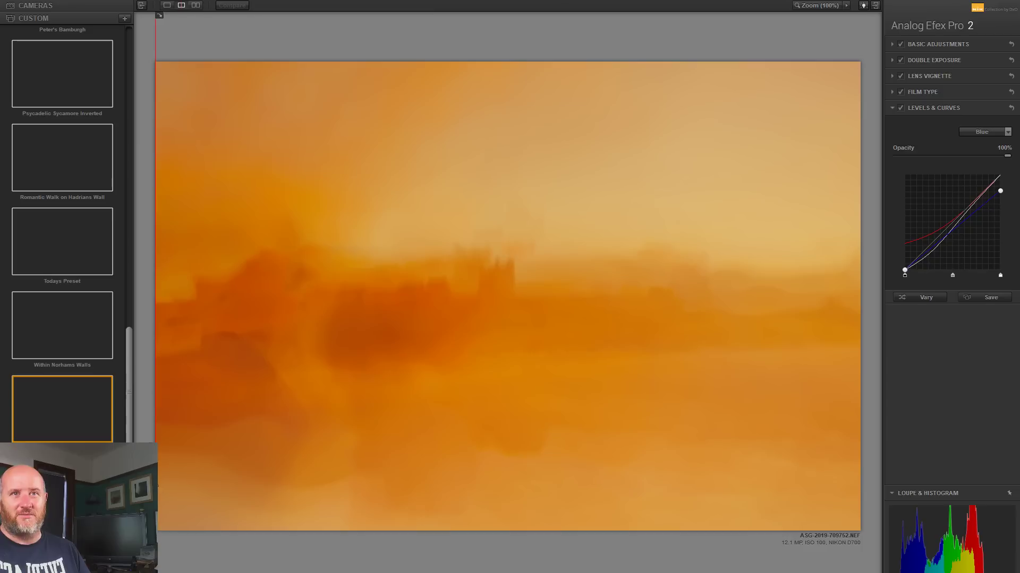
{"action": "mouse_move", "coordinate": [71, 433]}
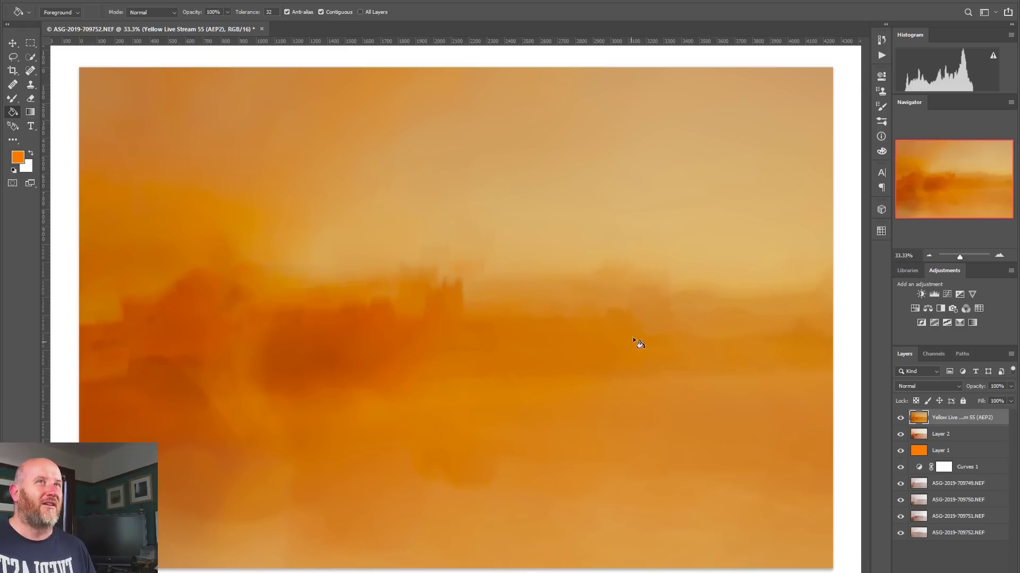
In Photoshop, add a Hue/Saturation adjustment layer above the filtered layer with Hue -13, Saturation -7 and Lightness -6
{"action": "left_click", "coordinate": [916, 303]}
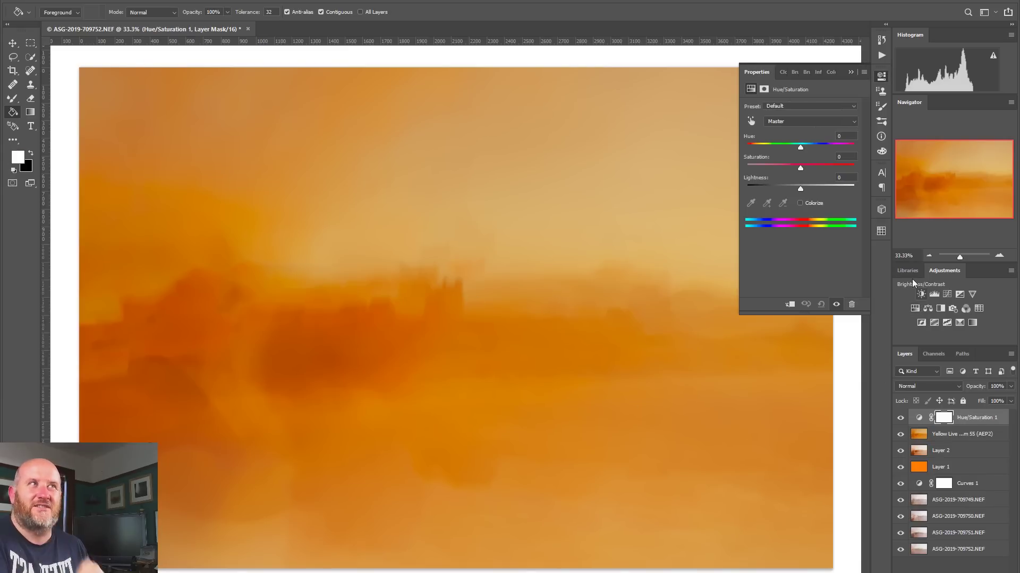
{"action": "left_click_drag", "start_coordinate": [801, 148], "coordinate": [796, 189]}
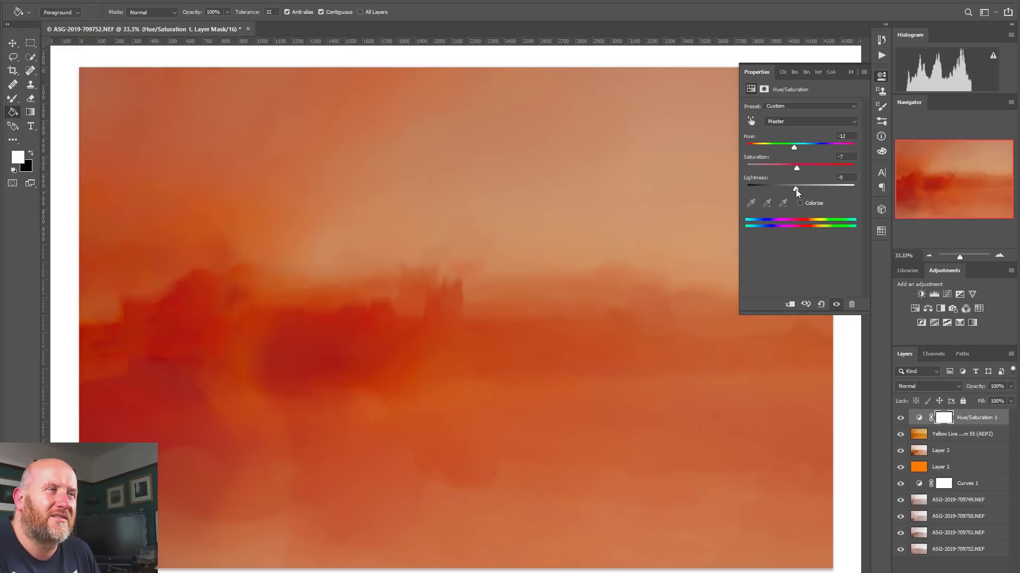
{"action": "left_click_drag", "start_coordinate": [793, 147], "coordinate": [794, 150]}
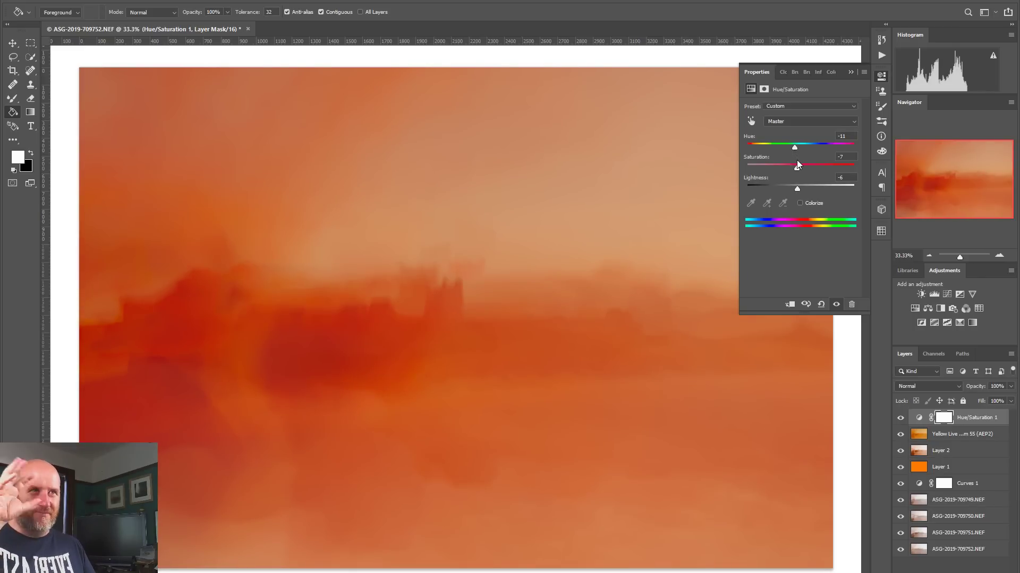
{"action": "left_click_drag", "start_coordinate": [797, 149], "coordinate": [822, 136]}
{"action": "type", "text": "-13"}
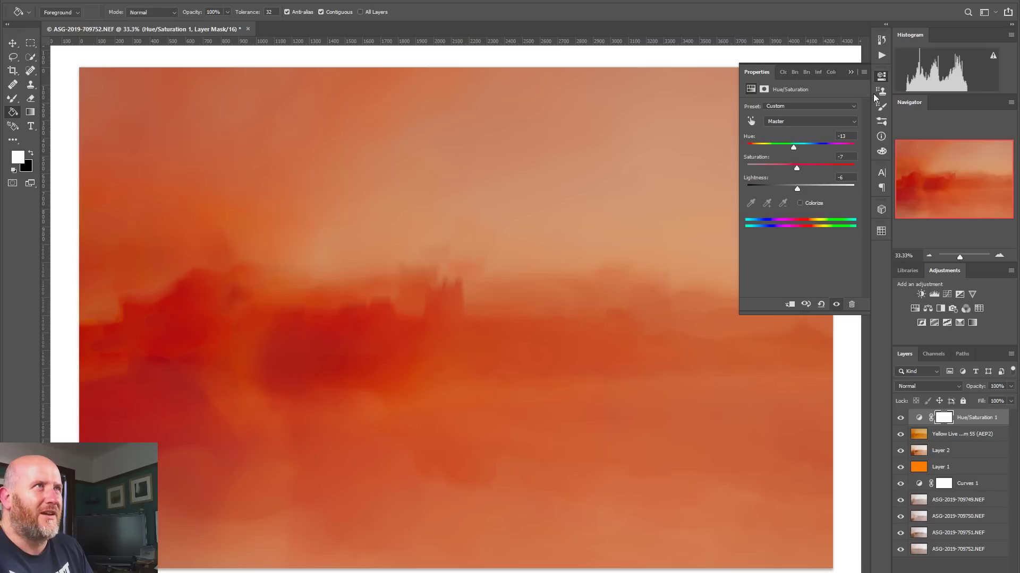
Add a Curves adjustment layer above Hue/Saturation, with the black point at input 8, a shadow anchor near the diagonal and highlights raised from 185 to 197
{"action": "left_click", "coordinate": [880, 76]}
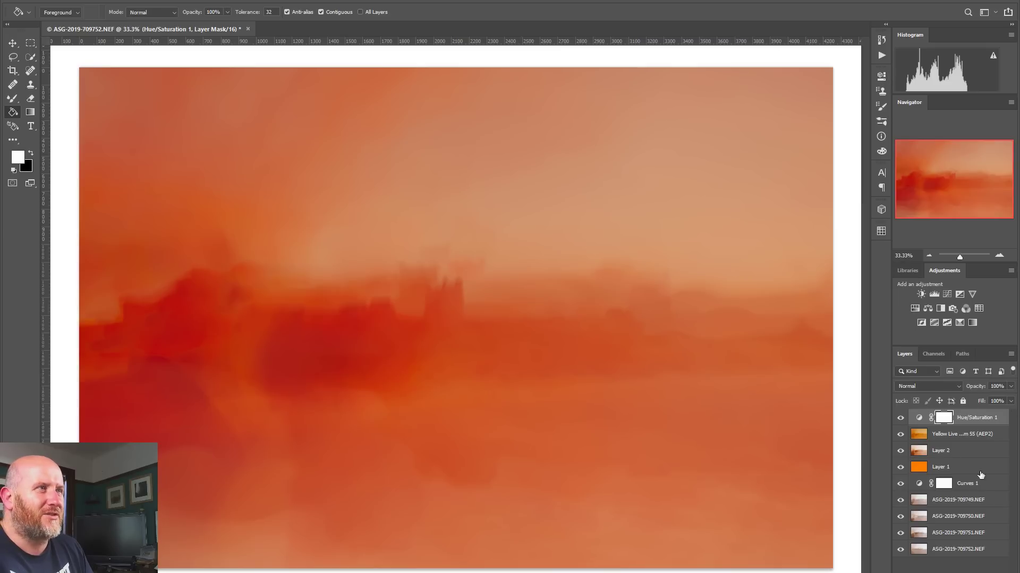
{"action": "left_click", "coordinate": [946, 294]}
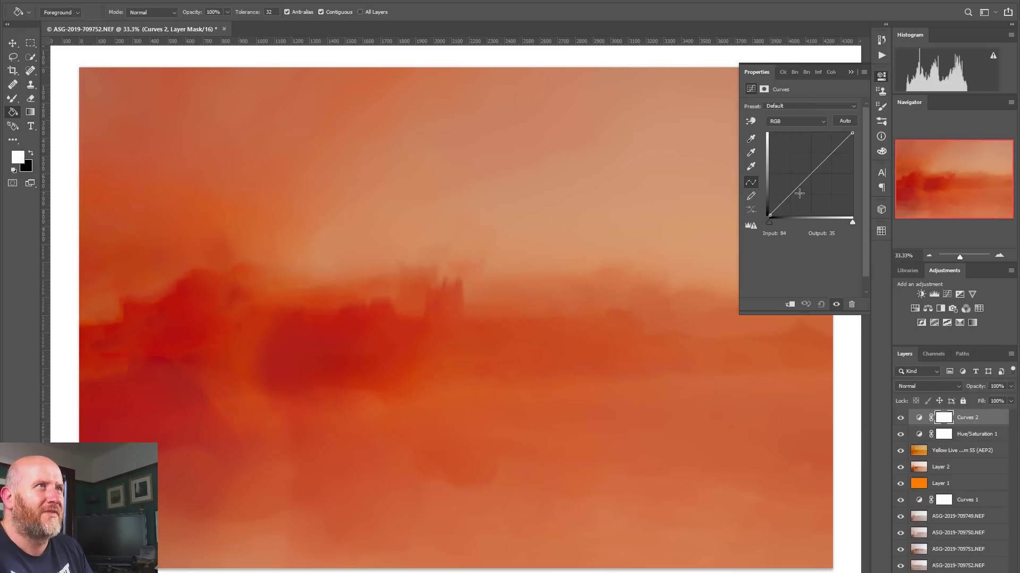
{"action": "left_click_drag", "start_coordinate": [791, 194], "coordinate": [788, 202]}
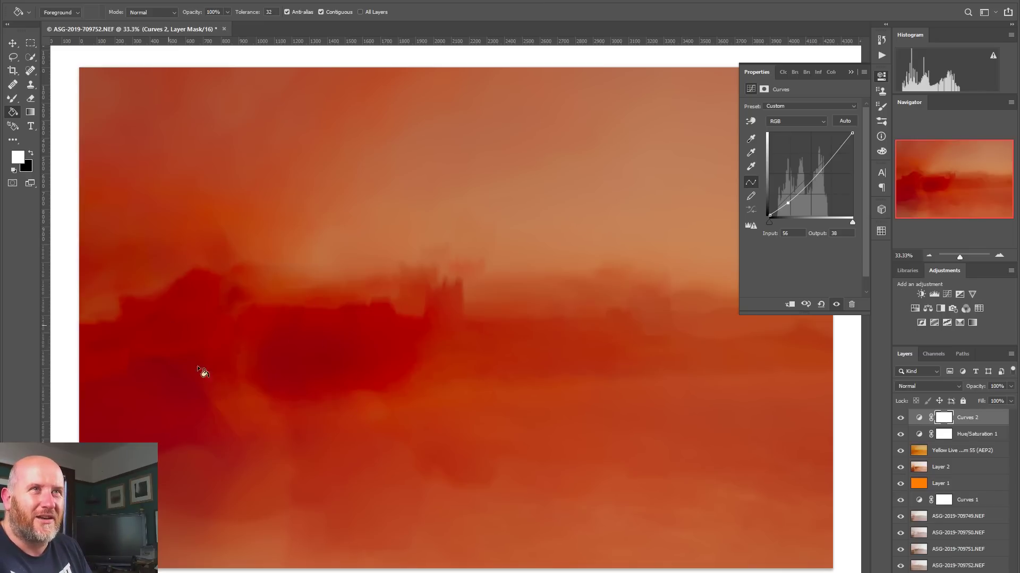
{"action": "left_click_drag", "start_coordinate": [828, 169], "coordinate": [833, 153]}
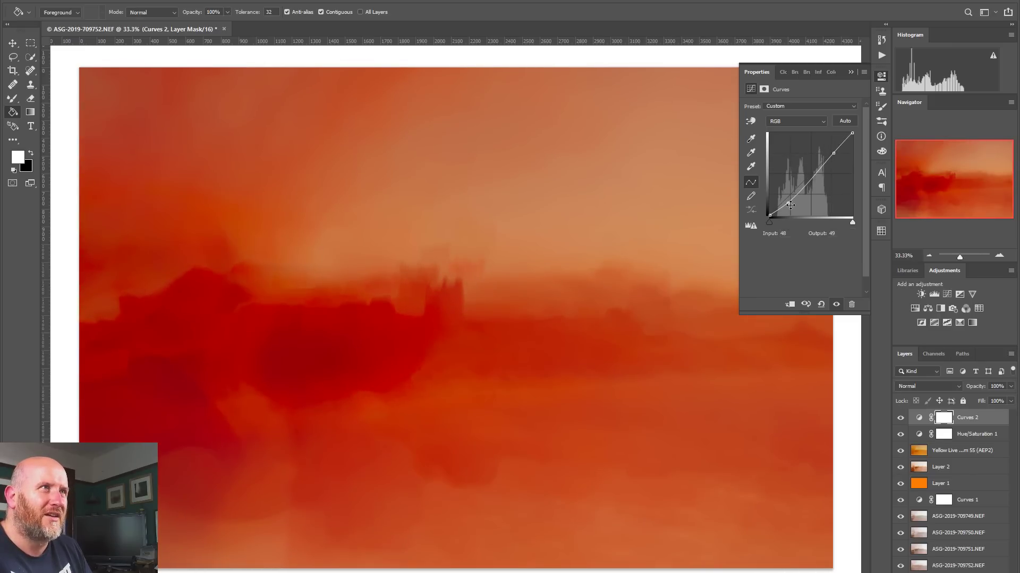
{"action": "left_click_drag", "start_coordinate": [786, 201], "coordinate": [785, 200]}
{"action": "mouse_move", "coordinate": [769, 215]}
{"action": "left_mouse_down"}
{"action": "mouse_move", "coordinate": [780, 216]}
{"action": "mouse_move", "coordinate": [773, 226]}
{"action": "left_mouse_up"}
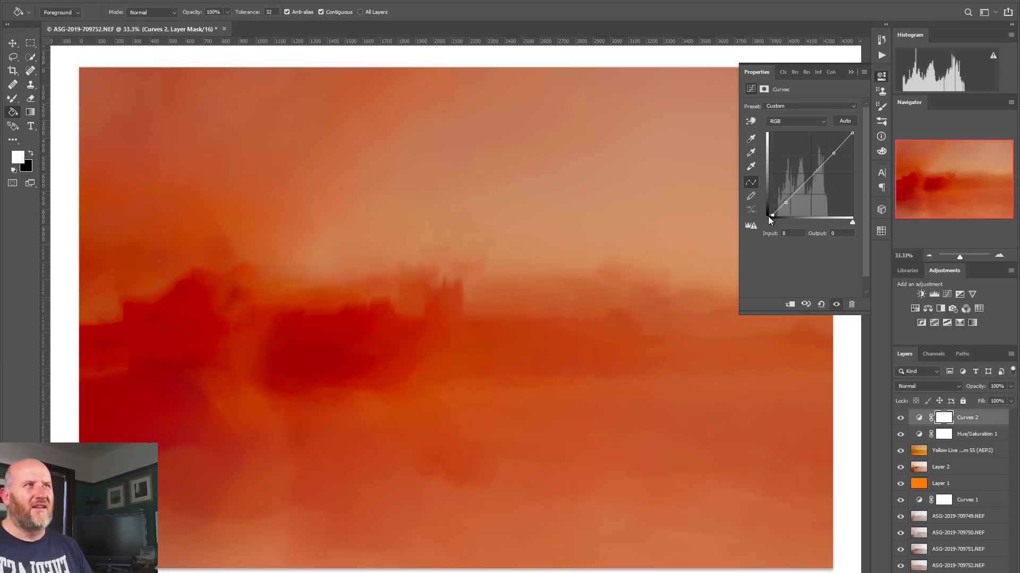
{"action": "mouse_move", "coordinate": [834, 153]}
{"action": "left_mouse_down"}
{"action": "mouse_move", "coordinate": [833, 162]}
{"action": "mouse_move", "coordinate": [829, 151]}
{"action": "left_mouse_up"}
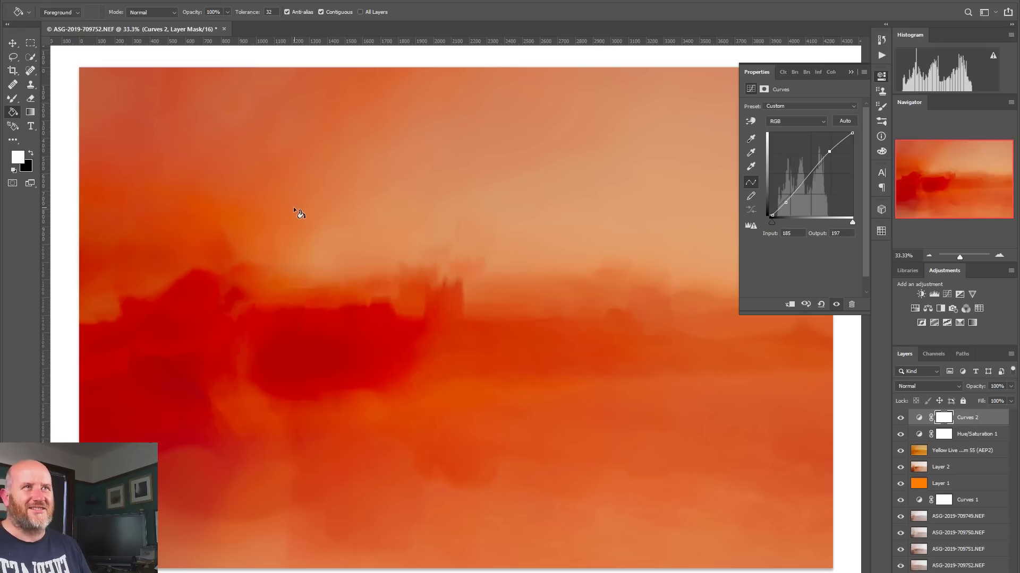
{"action": "left_click", "coordinate": [879, 76]}
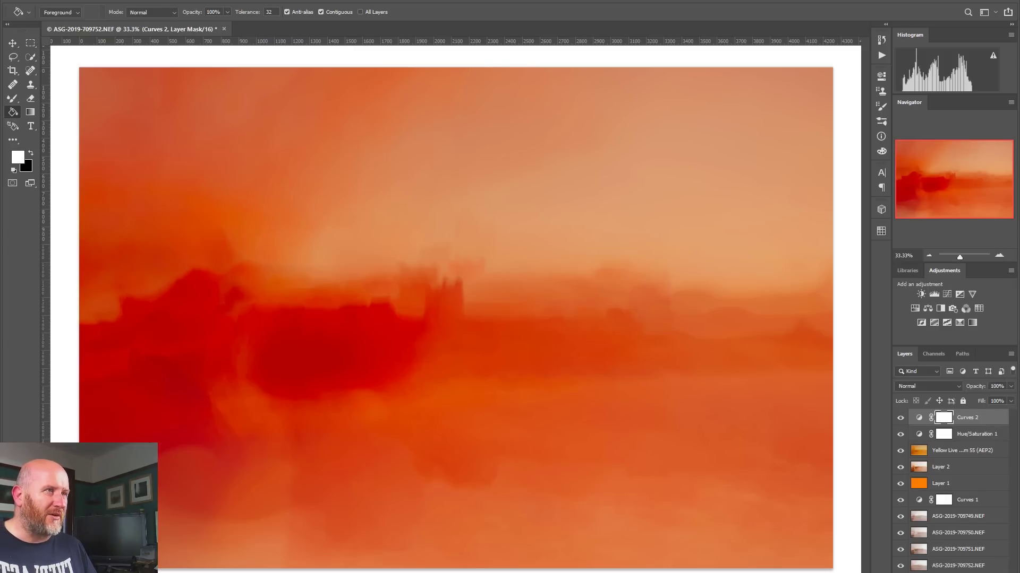
Add a new top layer and choose a pale cream foreground colour, starting from swatch #AA8554 and raising its brightness to 99%
{"action": "left_click", "coordinate": [980, 572]}
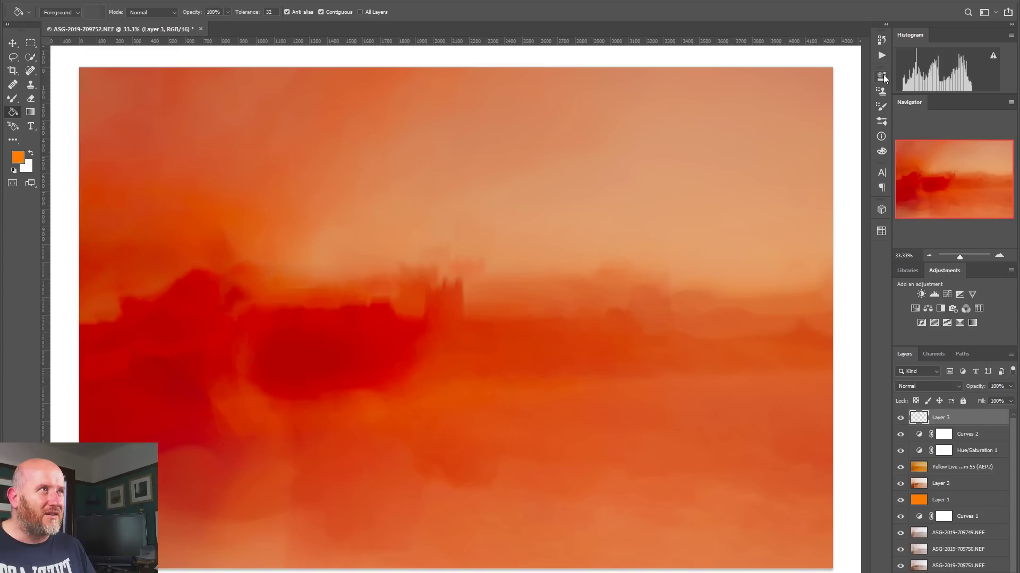
{"action": "left_click", "coordinate": [882, 237]}
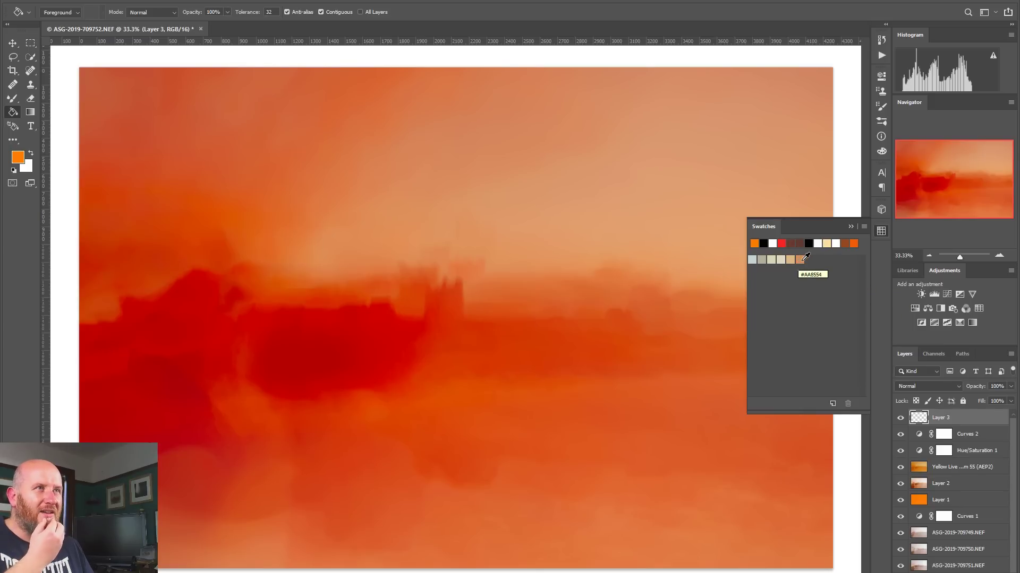
{"action": "left_click", "coordinate": [800, 260]}
{"action": "left_click", "coordinate": [17, 156]}
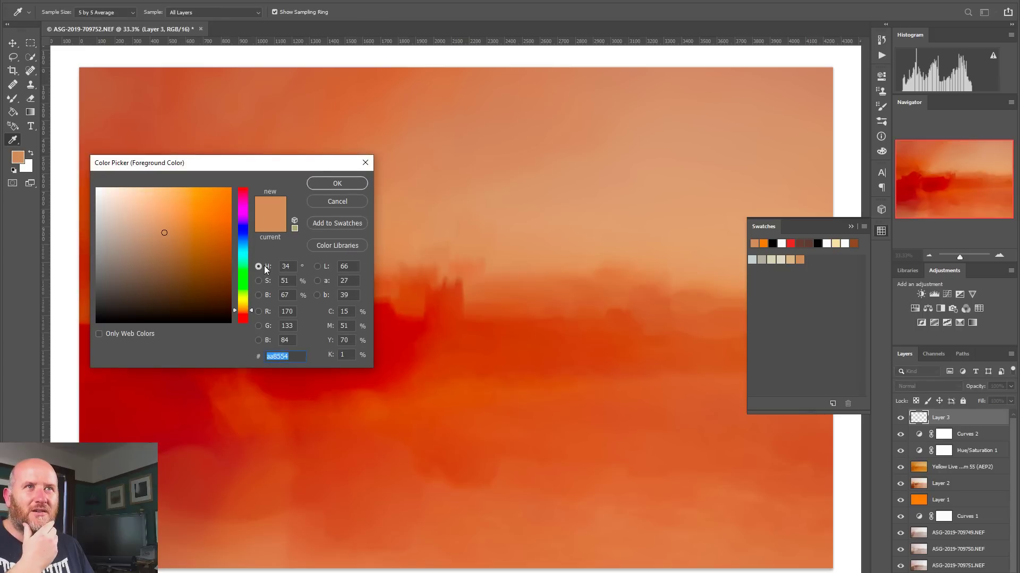
{"action": "left_click", "coordinate": [267, 295]}
{"action": "left_click", "coordinate": [244, 190]}
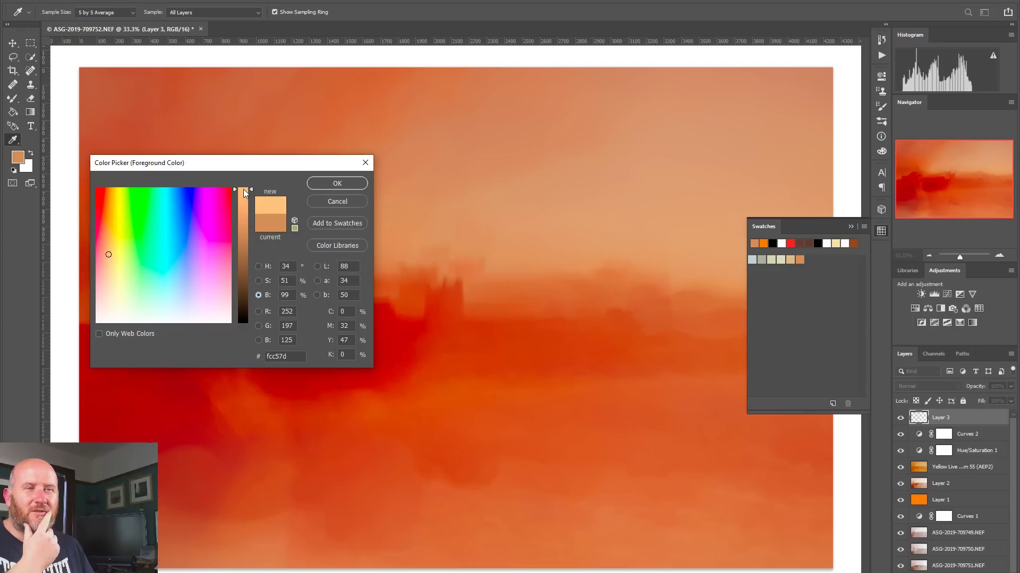
{"action": "mouse_move", "coordinate": [156, 262]}
{"action": "left_mouse_down"}
{"action": "mouse_move", "coordinate": [109, 258]}
{"action": "mouse_move", "coordinate": [113, 280]}
{"action": "left_mouse_up"}
{"action": "left_click", "coordinate": [345, 183]}
{"action": "key", "text": "g"}
{"action": "left_click", "coordinate": [881, 232]}
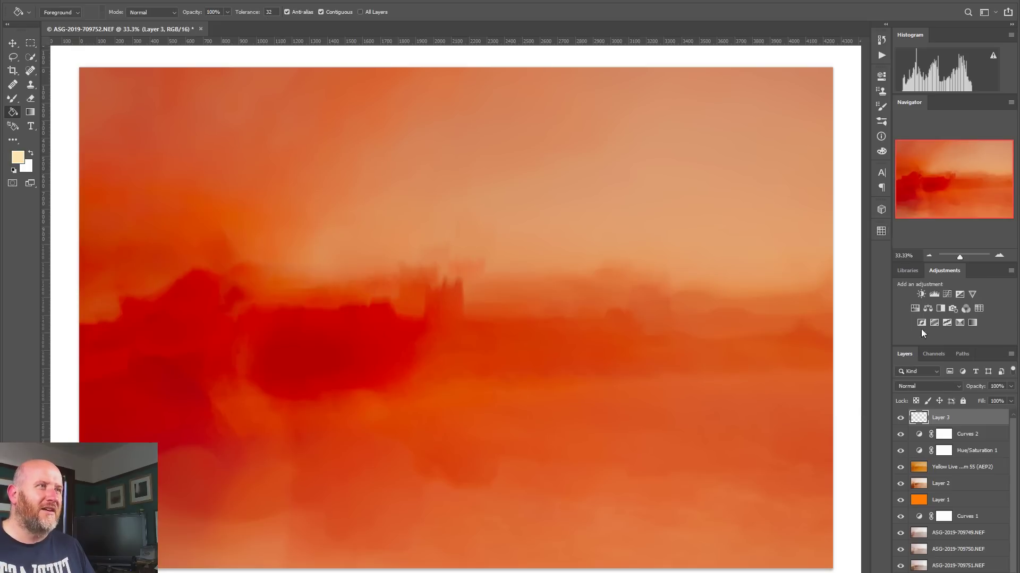
Draw a radial foreground-to-transparent gradient on the new layer, centred just above the horizon between the dark trees and the tower
{"action": "left_click", "coordinate": [30, 113]}
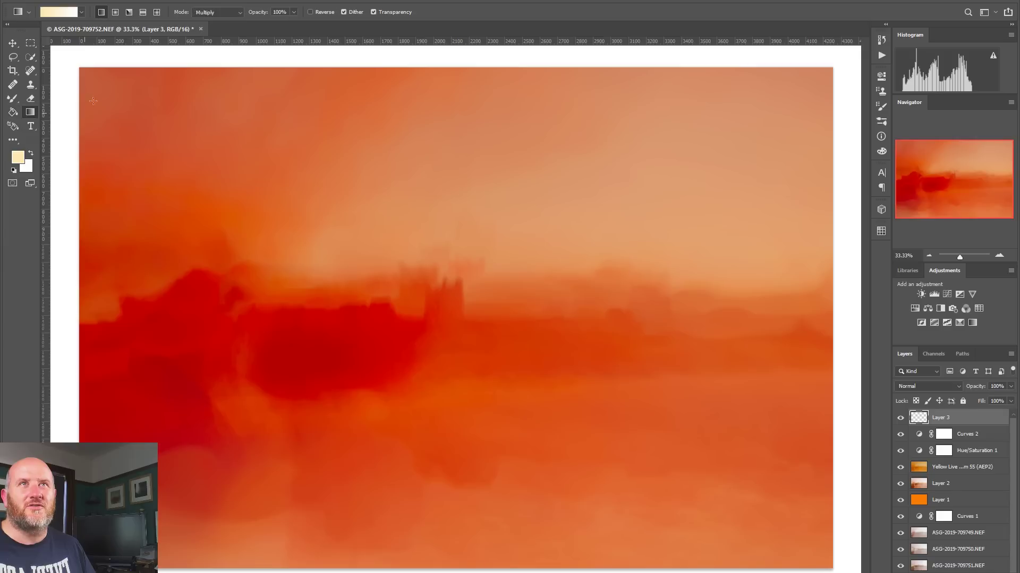
{"action": "left_click", "coordinate": [83, 13]}
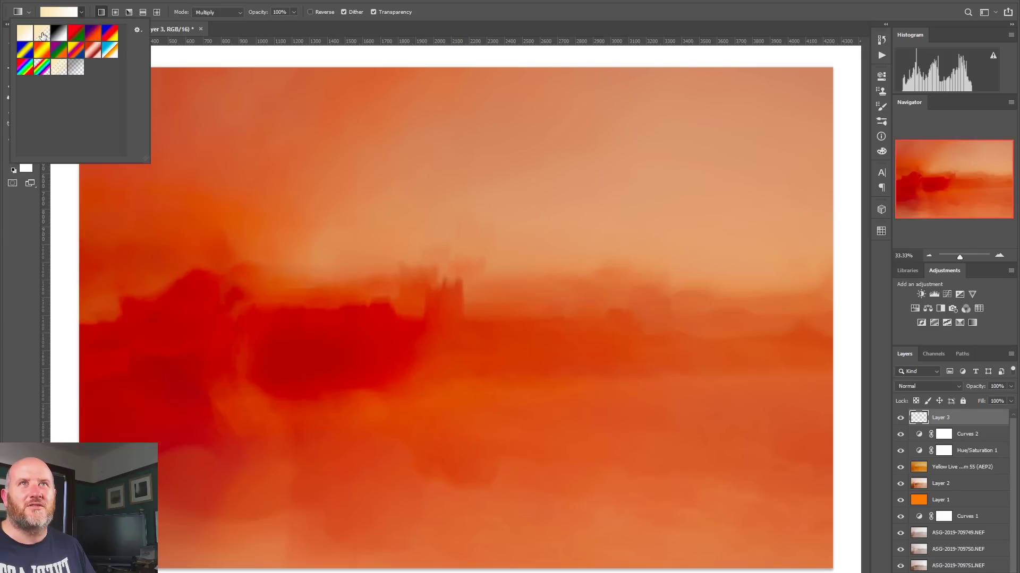
{"action": "left_click", "coordinate": [42, 35]}
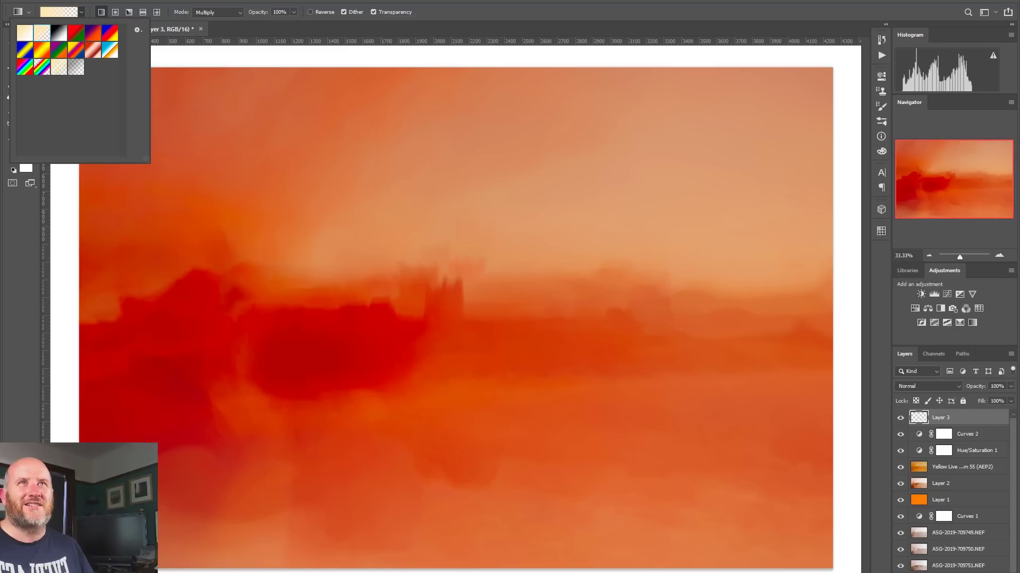
{"action": "key", "text": "Return"}
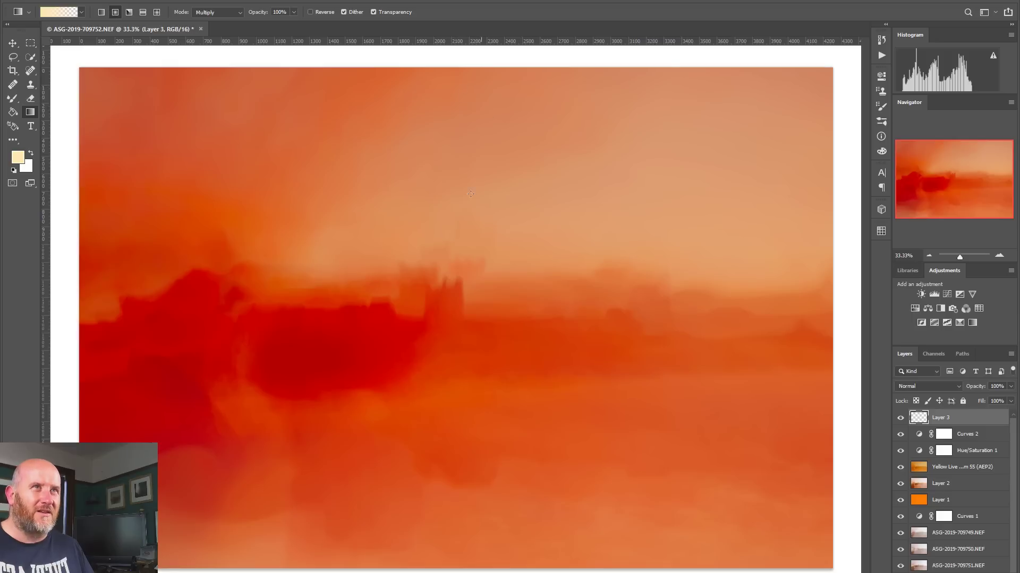
{"action": "left_click_drag", "start_coordinate": [319, 253], "coordinate": [556, 249]}
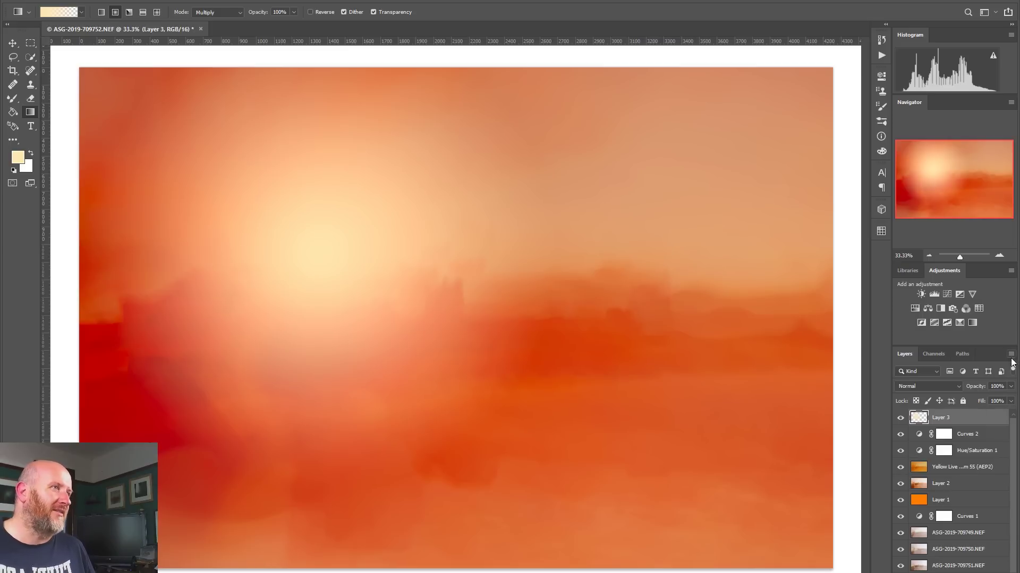
Set the gradient layer's blend mode to Soft Light, compare it on and off, and duplicate the layer twice
{"action": "left_click", "coordinate": [958, 387]}
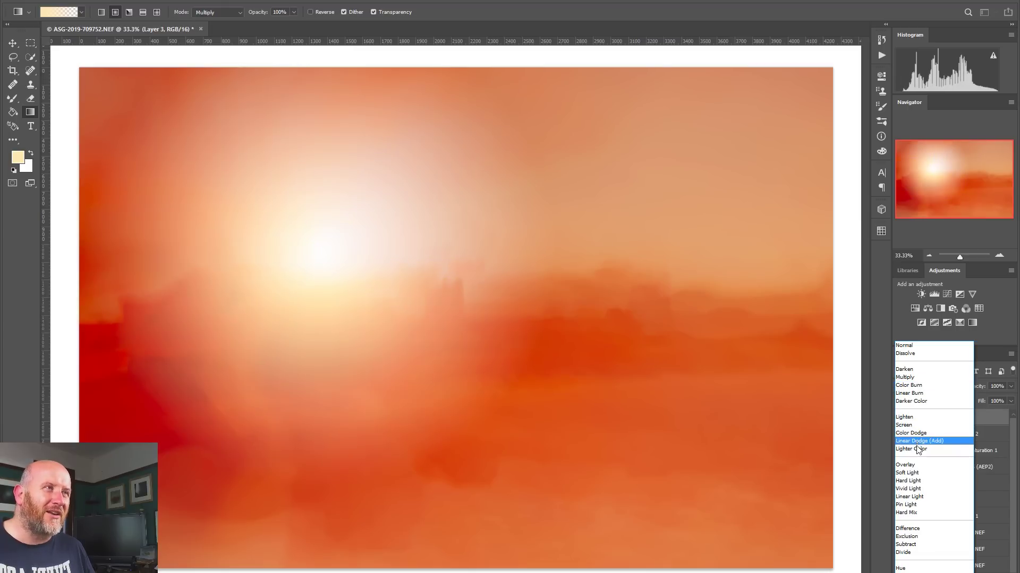
{"action": "left_click", "coordinate": [915, 478]}
{"action": "left_click", "coordinate": [901, 418]}
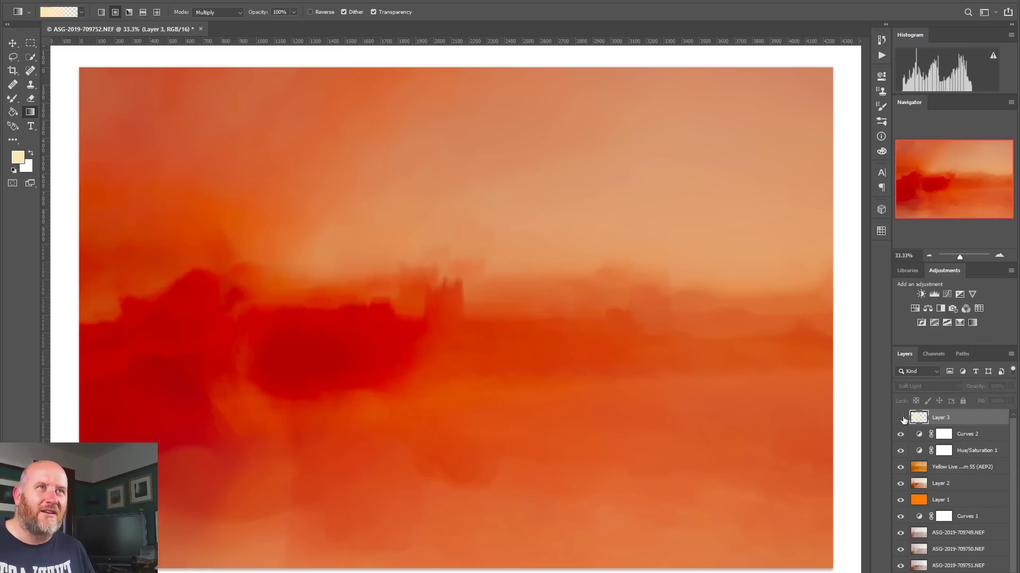
{"action": "left_click", "coordinate": [901, 419]}
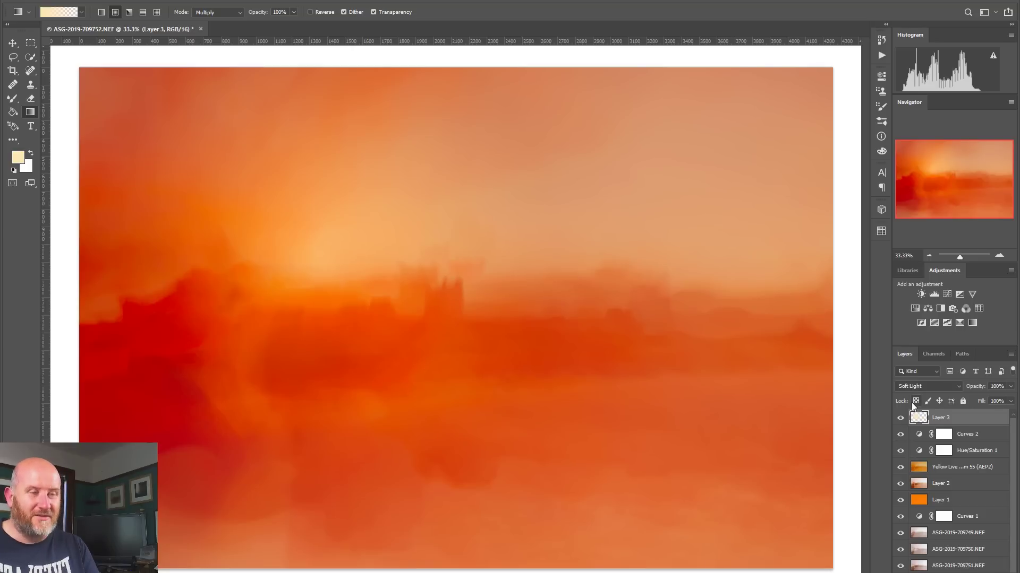
{"action": "key", "text": "ctrl+j"}
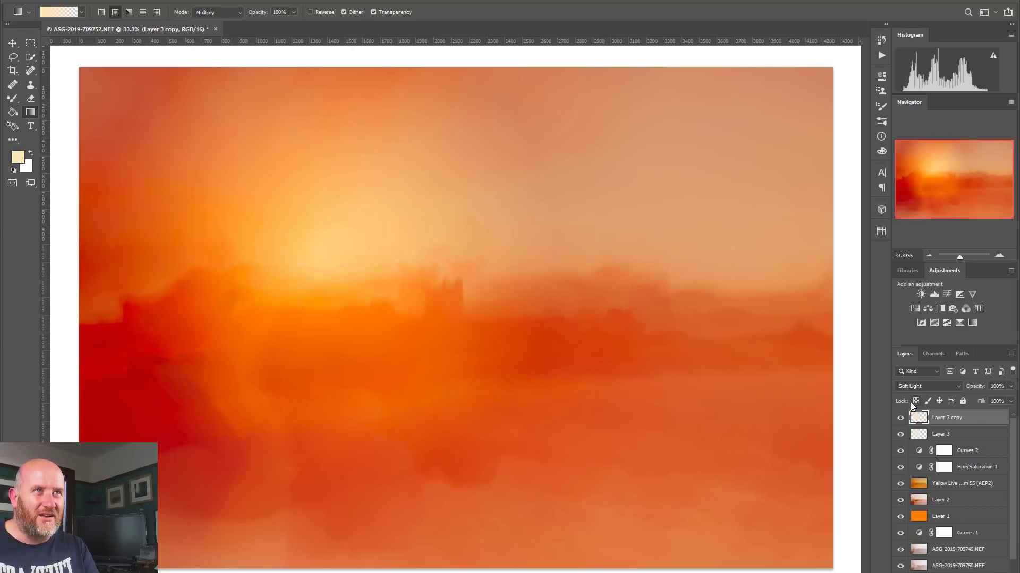
{"action": "key", "text": "ctrl+j"}
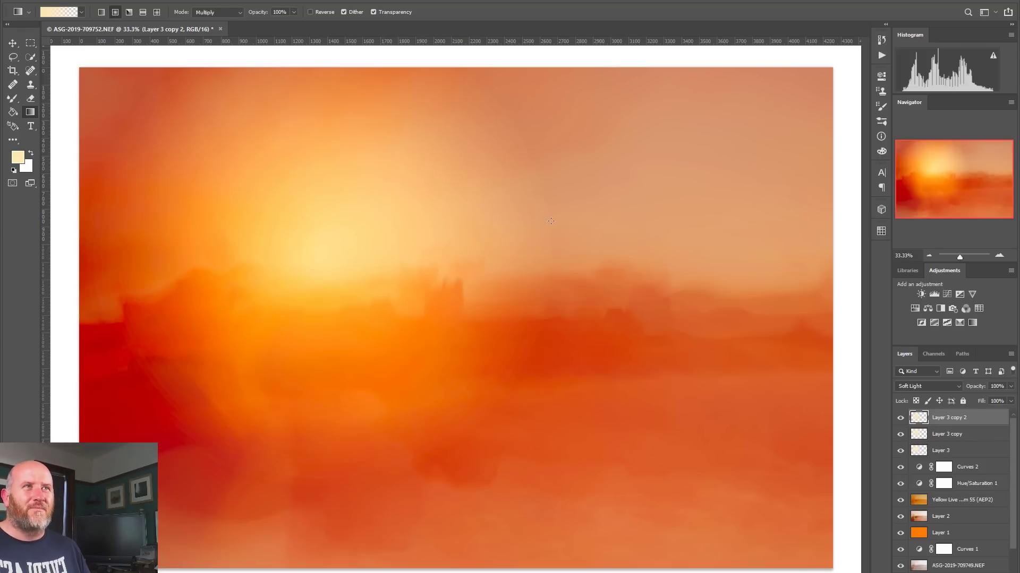
Examine the tower and the sky on both sides of the glow at 100% for smooth tonal transitions
{"action": "left_click", "coordinate": [999, 255]}
{"action": "left_click", "coordinate": [999, 256]}
{"action": "left_click", "coordinate": [998, 256]}
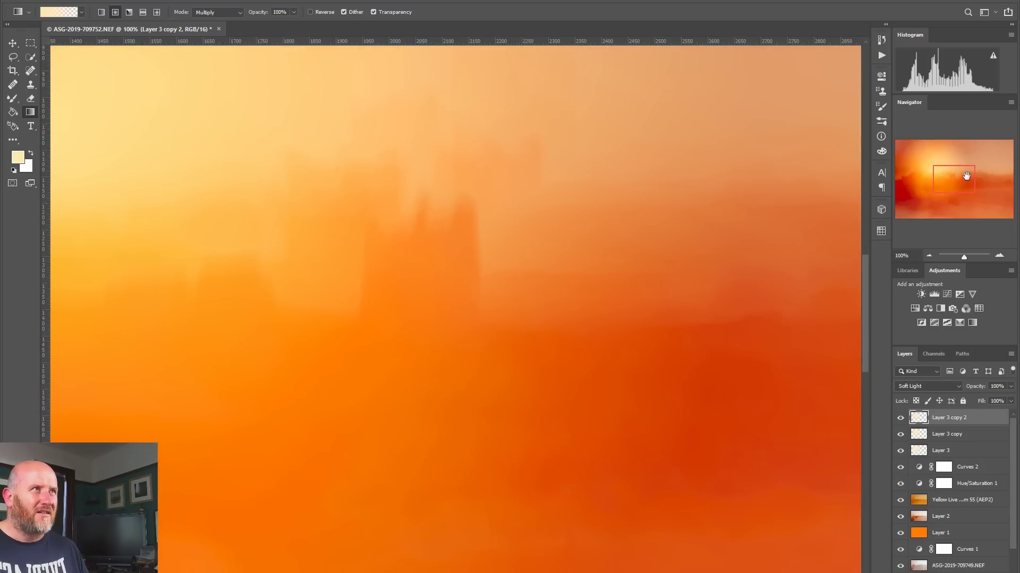
{"action": "left_click_drag", "start_coordinate": [966, 176], "coordinate": [978, 158]}
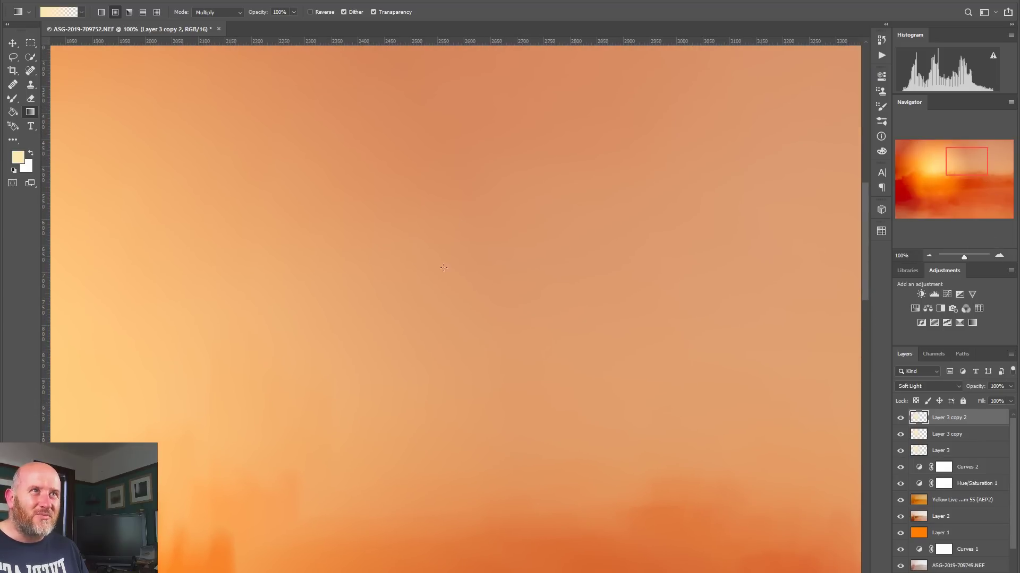
{"action": "left_click_drag", "start_coordinate": [958, 165], "coordinate": [860, 153]}
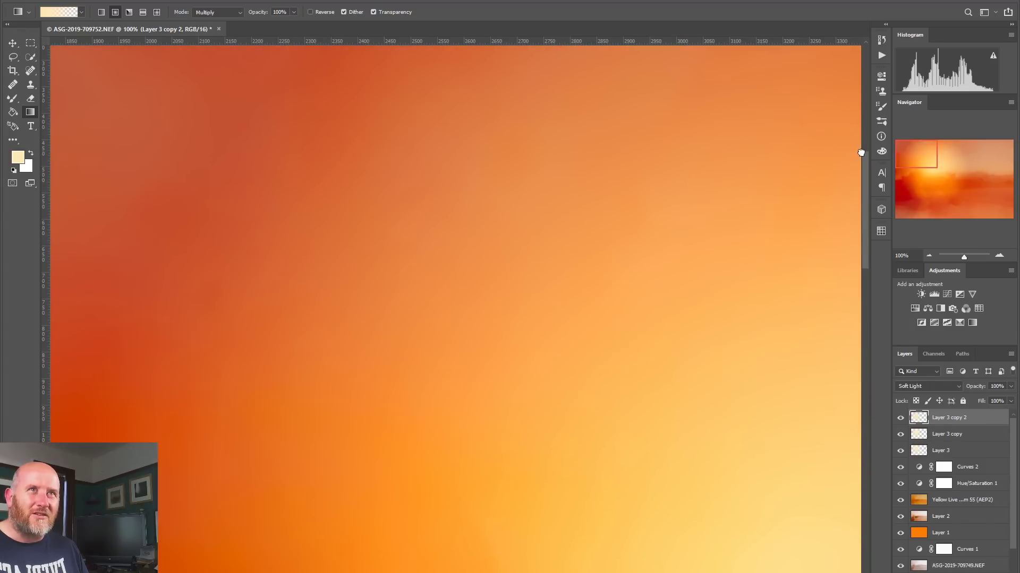
{"action": "left_click", "coordinate": [929, 256]}
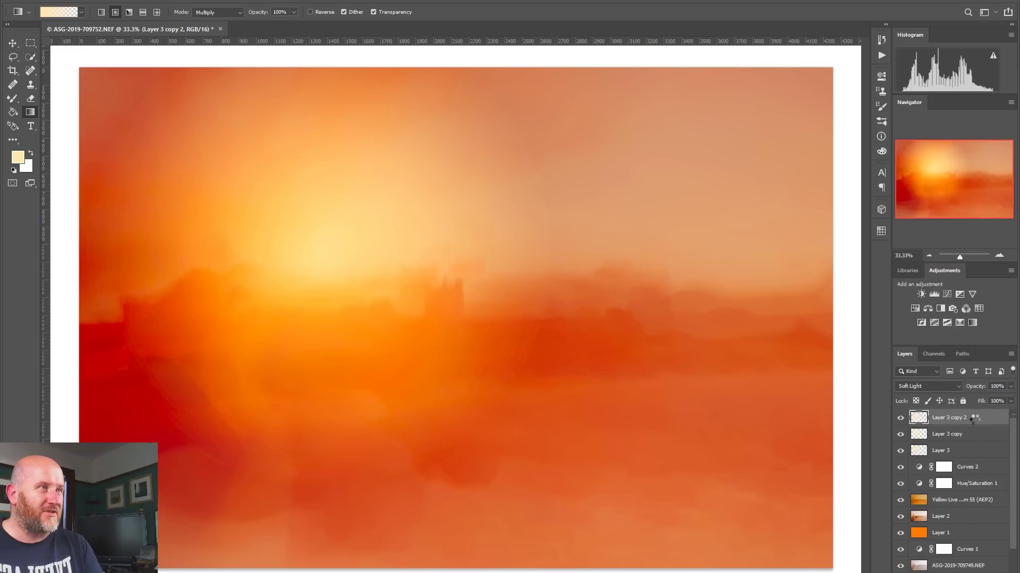
Stamp all visible layers into a new top layer and open it in Viveza 2, with the preview divider near the image's left edge
{"action": "key", "text": "ctrl+z"}
{"action": "key", "text": "ctrl+shift+alt+e"}
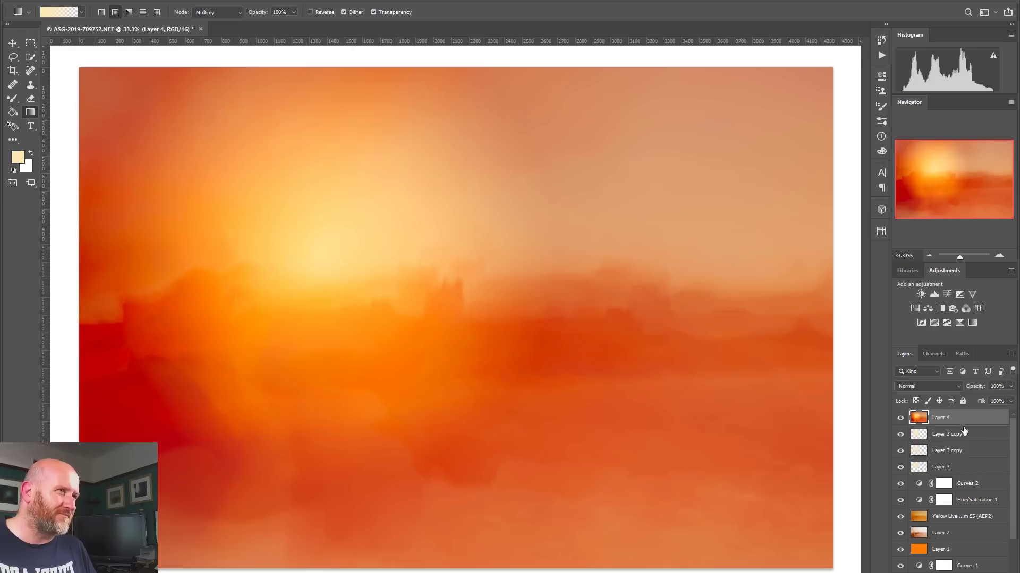
{"action": "key", "text": "alt+t"}
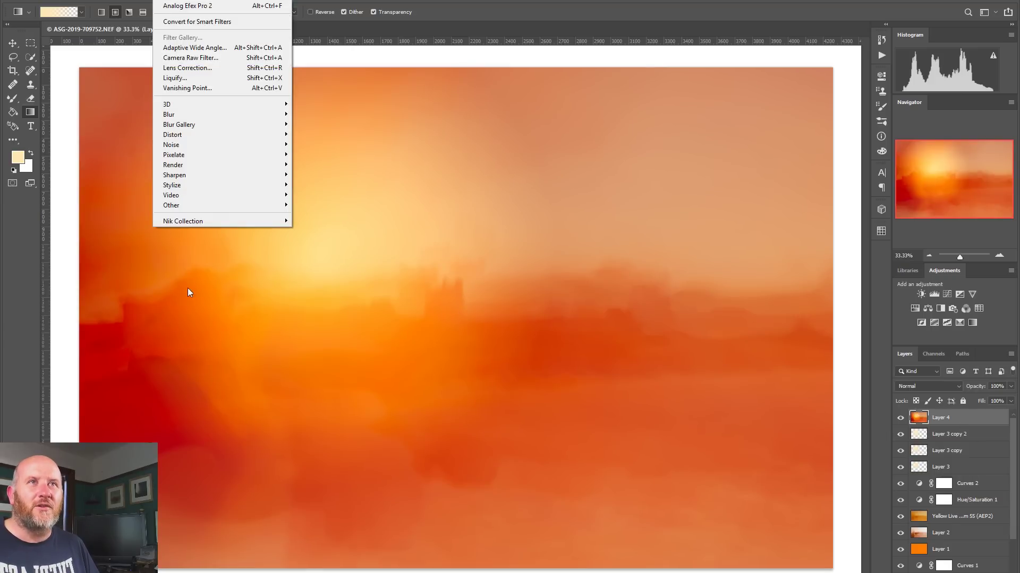
{"action": "mouse_move", "coordinate": [201, 224]}
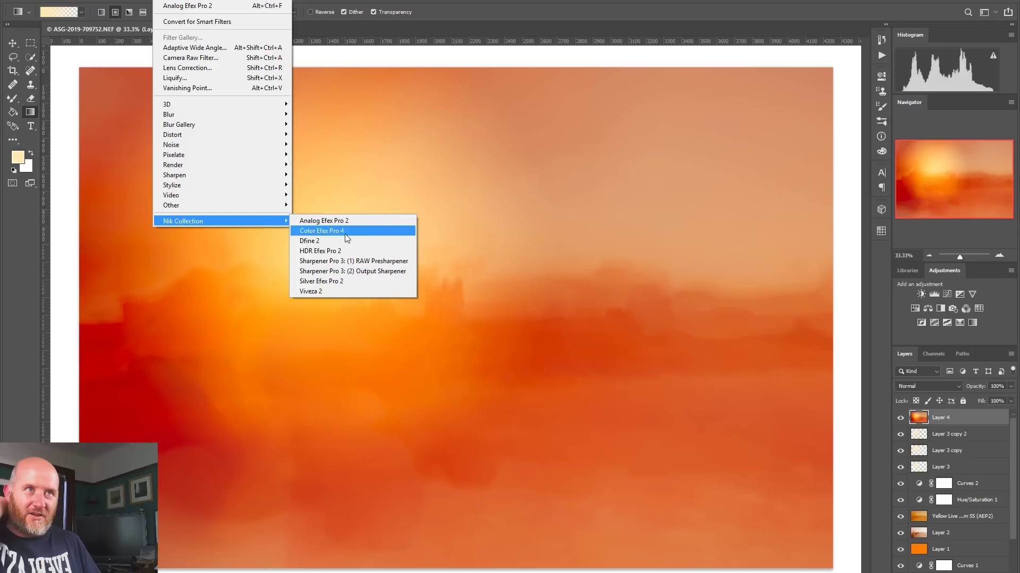
{"action": "left_click", "coordinate": [319, 291]}
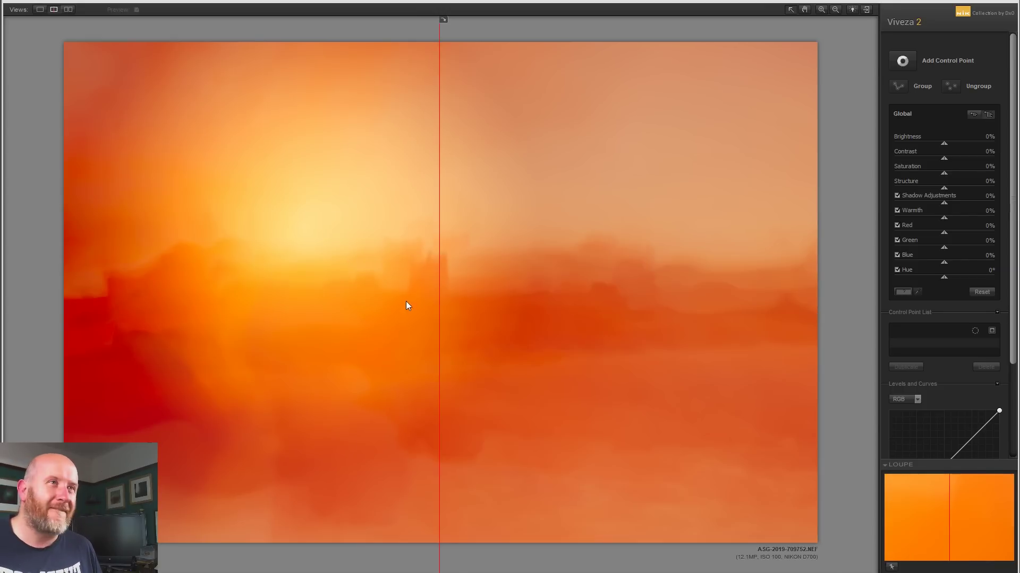
{"action": "left_click_drag", "start_coordinate": [441, 228], "coordinate": [124, 206]}
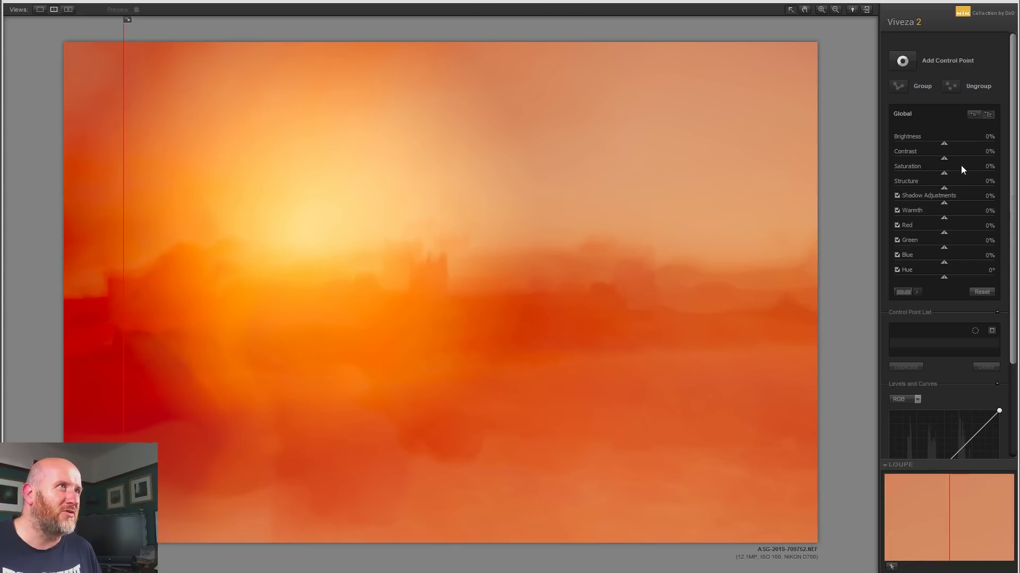
Add a control point of 1% size at the glow's centre just above the skyline, with Brightness at 73%
{"action": "left_click", "coordinate": [906, 64]}
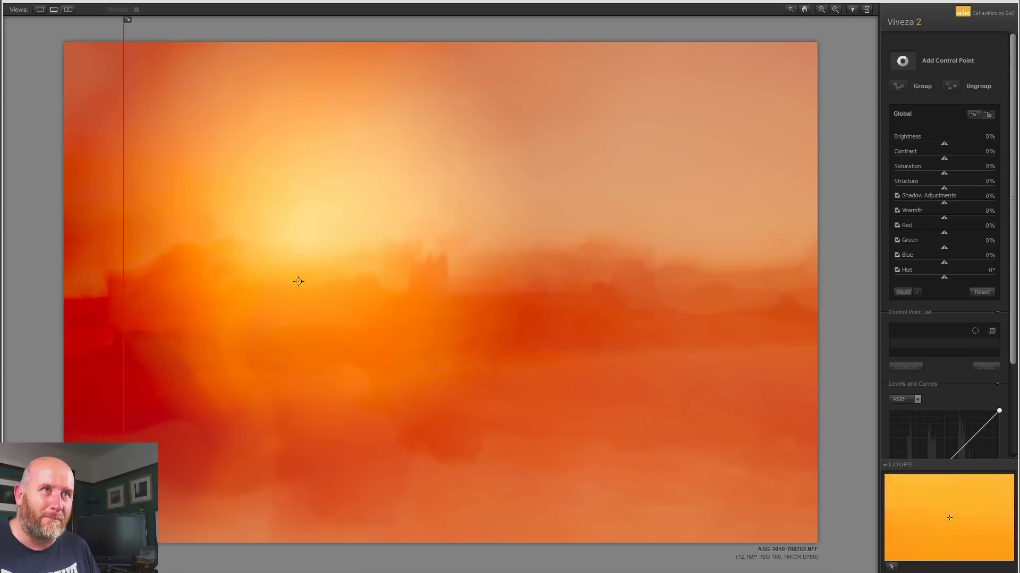
{"action": "left_click", "coordinate": [311, 232]}
{"action": "left_click_drag", "start_coordinate": [311, 232], "coordinate": [367, 245]}
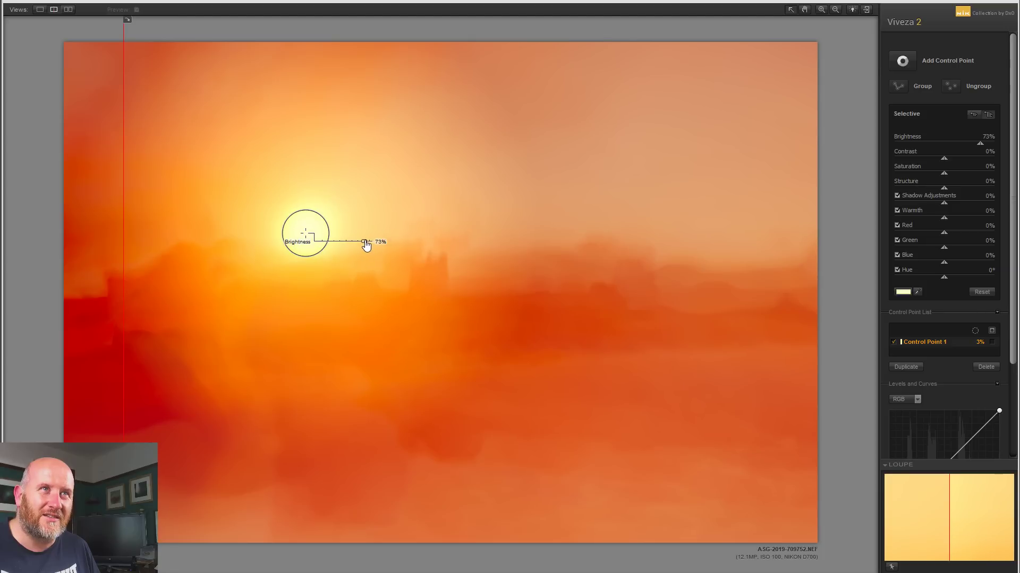
{"action": "left_click_drag", "start_coordinate": [327, 234], "coordinate": [303, 250]}
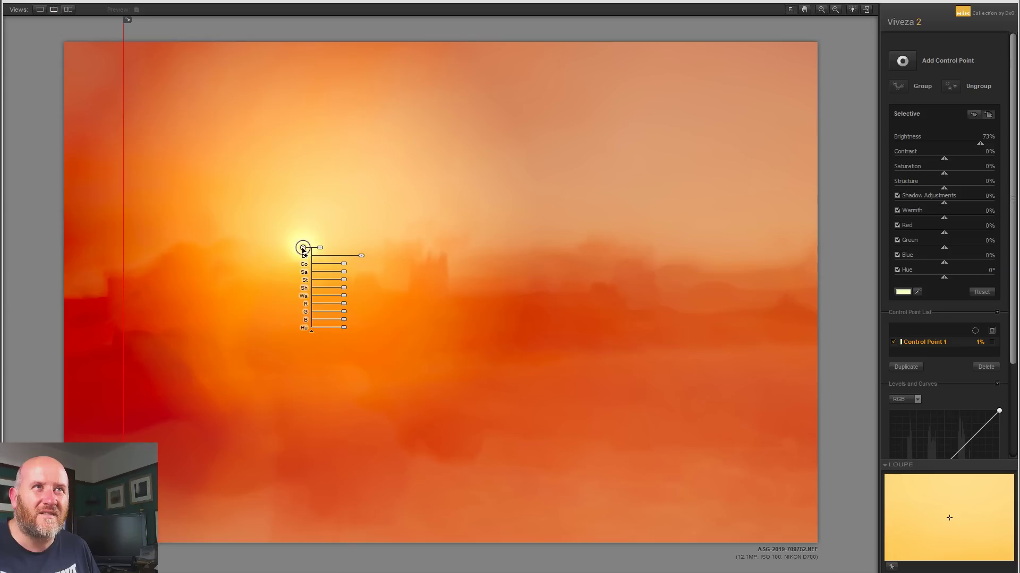
{"action": "left_click", "coordinate": [840, 226]}
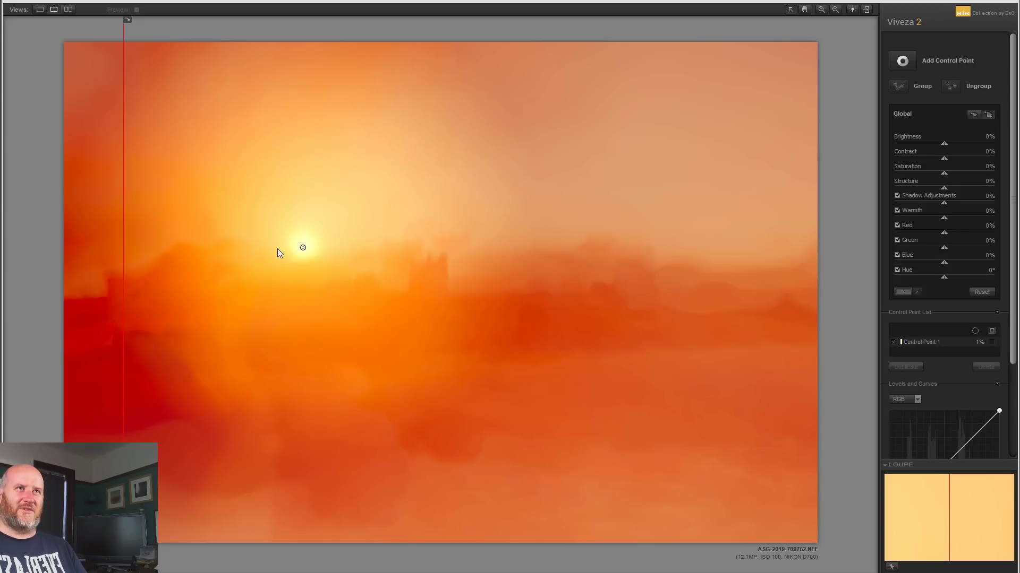
Shift the sun's control point slightly right along the skyline and apply the Viveza 2 adjustment to the image
{"action": "left_click", "coordinate": [303, 248]}
{"action": "left_click_drag", "start_coordinate": [302, 248], "coordinate": [311, 248]}
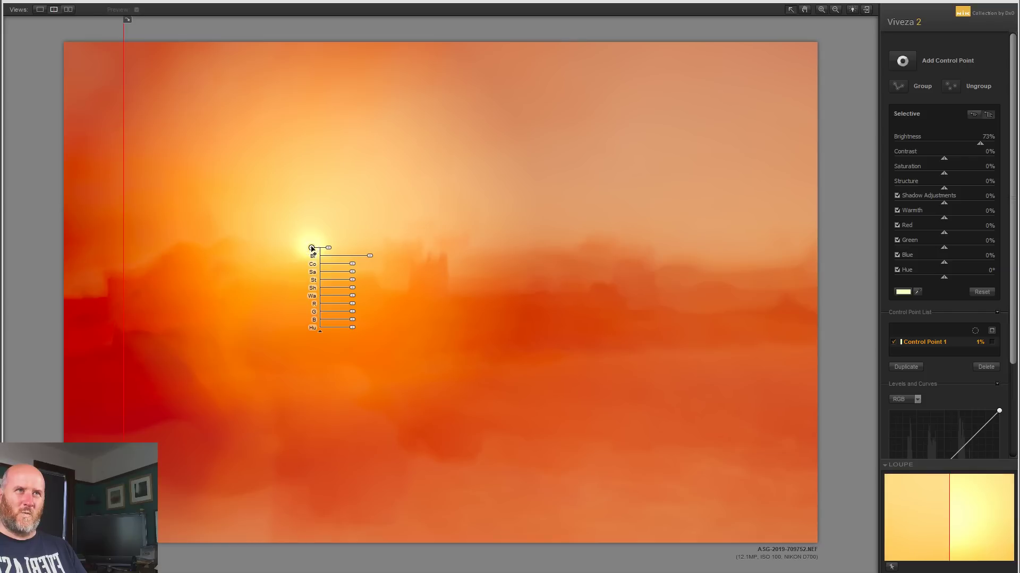
{"action": "left_click", "coordinate": [854, 254]}
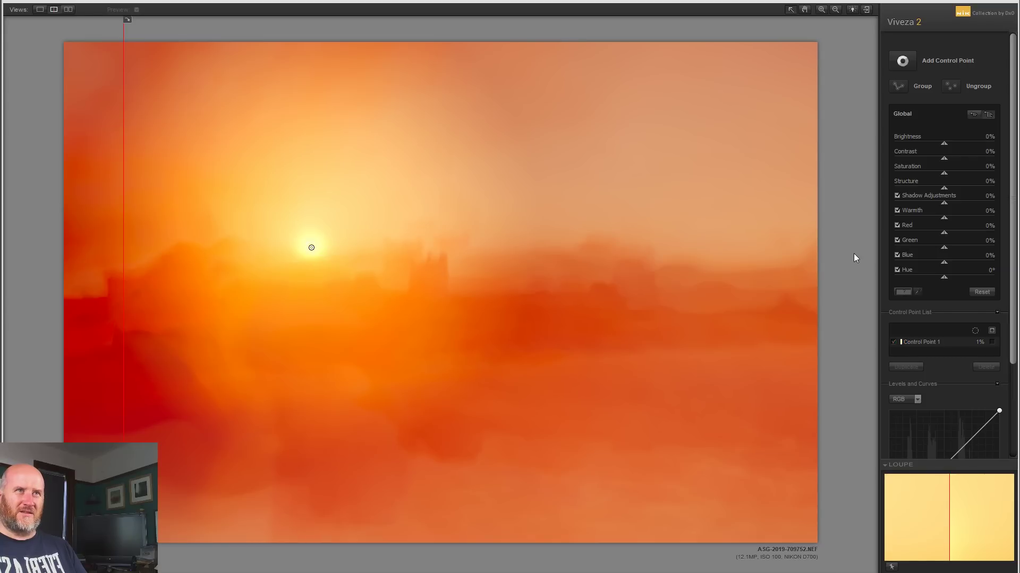
{"action": "key", "text": "Return"}
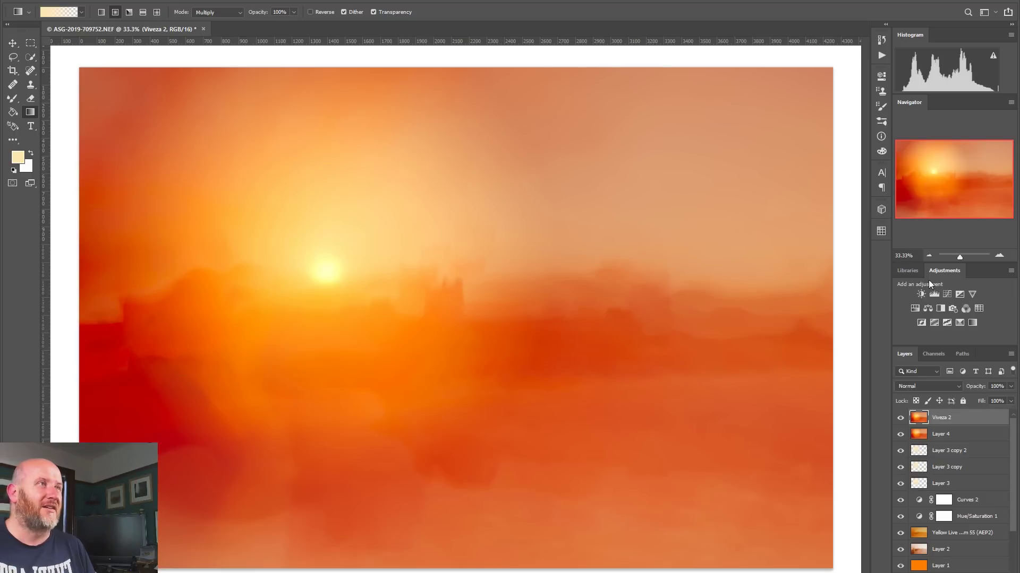
Examine the glowing sun and nearby tower at 100%, and view the whole image at 25%
{"action": "left_click", "coordinate": [998, 255]}
{"action": "left_click", "coordinate": [998, 255]}
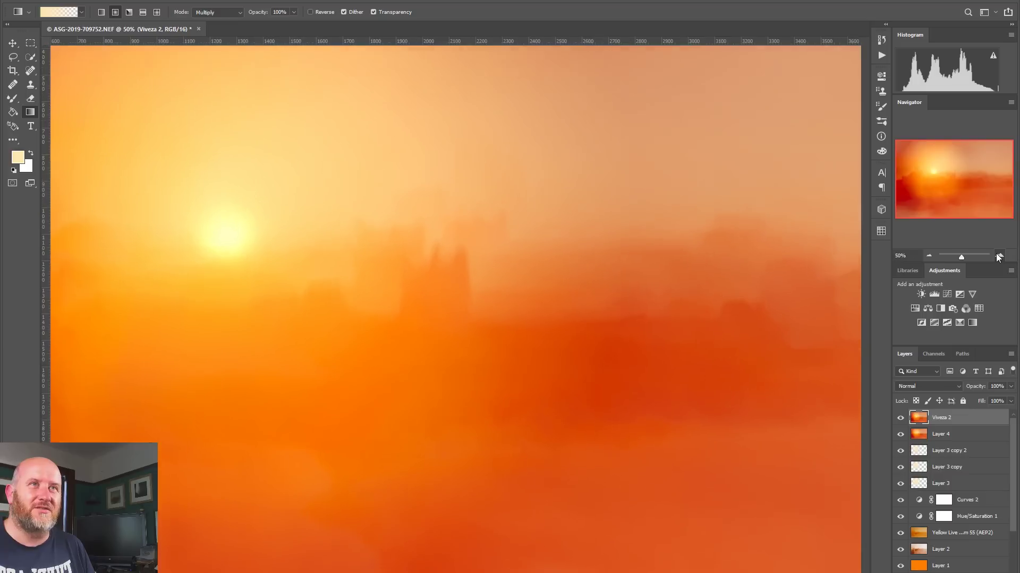
{"action": "left_click", "coordinate": [998, 256]}
{"action": "left_click_drag", "start_coordinate": [957, 173], "coordinate": [945, 174]}
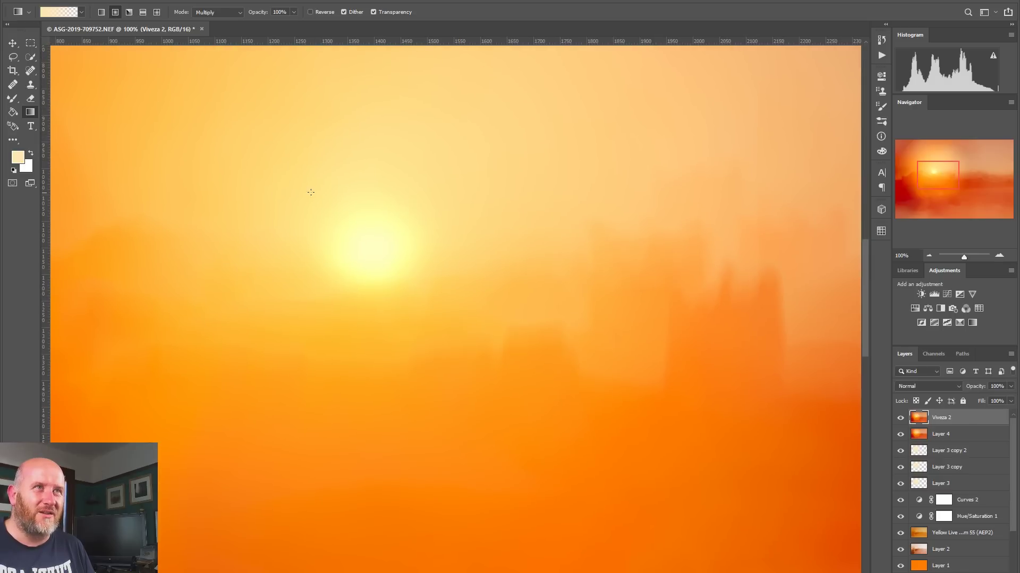
{"action": "left_click", "coordinate": [929, 259]}
{"action": "left_click", "coordinate": [928, 258]}
{"action": "left_click", "coordinate": [928, 259]}
{"action": "left_click", "coordinate": [928, 259]}
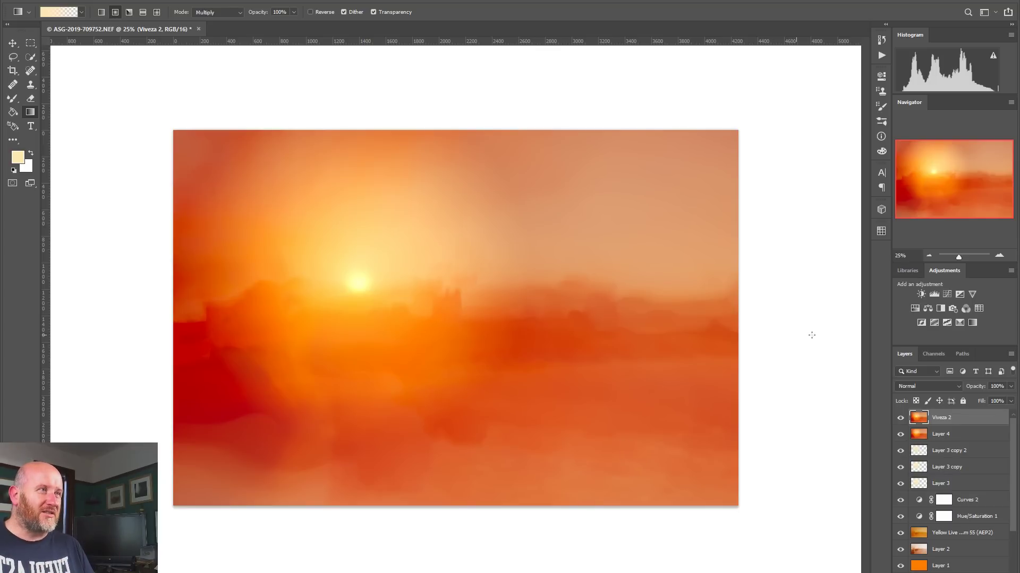
Compare the sun and skyline at 50% with the full composition at reduced size to judge the overall effect
{"action": "left_click", "coordinate": [998, 257]}
{"action": "left_click", "coordinate": [999, 257]}
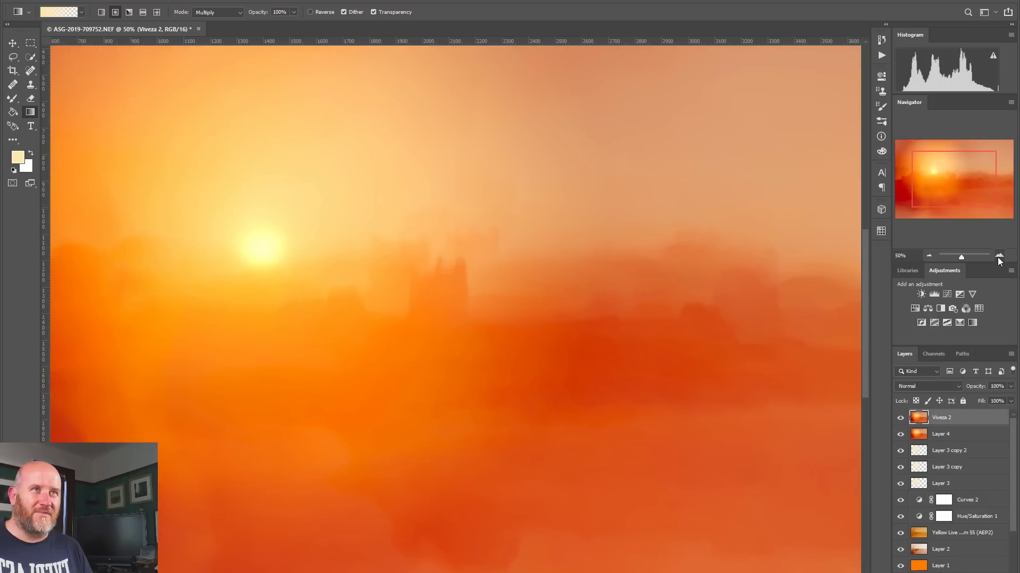
{"action": "left_click_drag", "start_coordinate": [951, 196], "coordinate": [933, 191]}
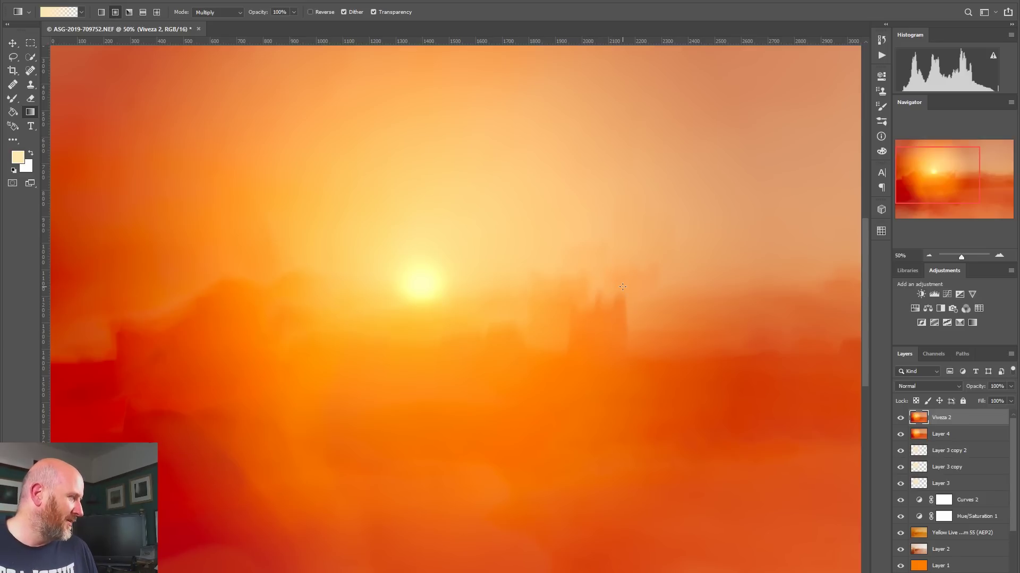
{"action": "left_click", "coordinate": [929, 257]}
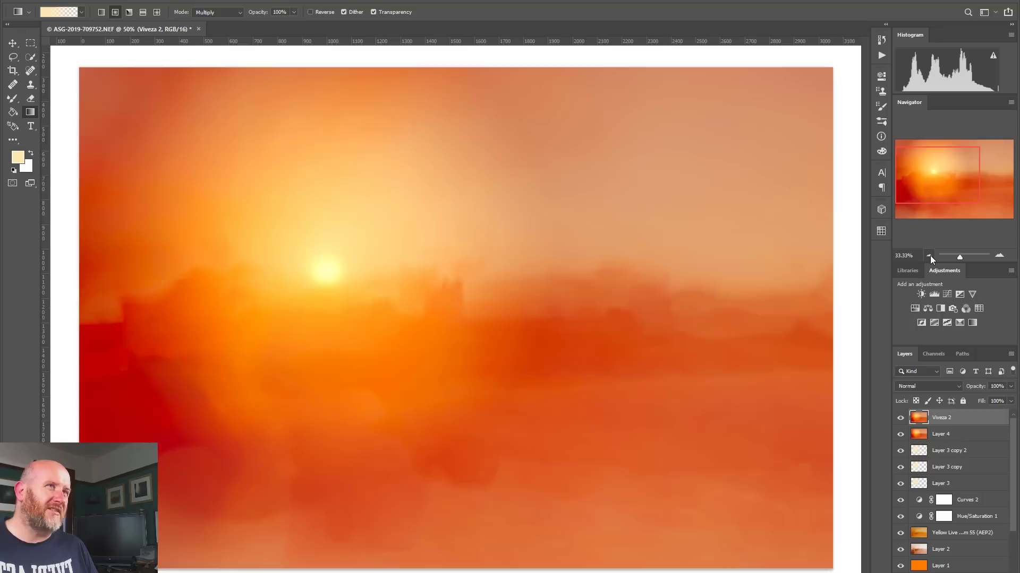
{"action": "left_click", "coordinate": [929, 256]}
{"action": "left_click", "coordinate": [929, 257]}
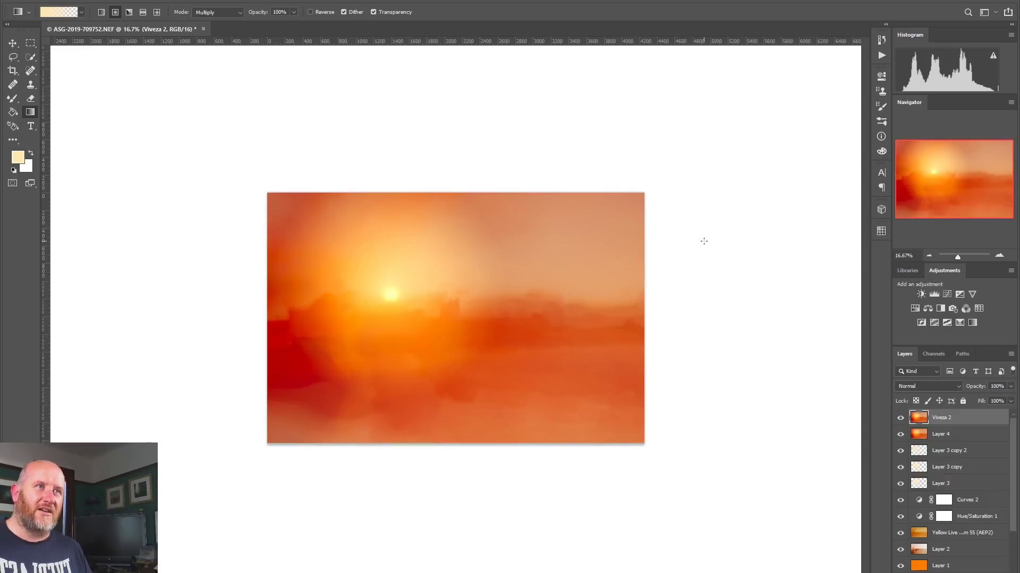
{"action": "left_click", "coordinate": [998, 255]}
{"action": "left_click", "coordinate": [997, 255]}
{"action": "left_click", "coordinate": [998, 255]}
{"action": "left_click_drag", "start_coordinate": [963, 198], "coordinate": [917, 187]}
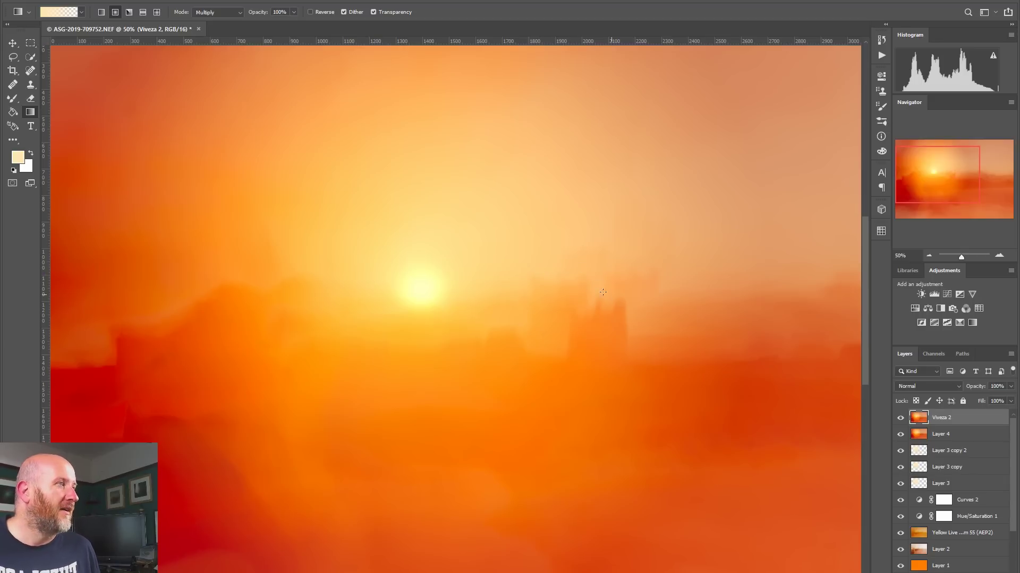
{"action": "left_click", "coordinate": [928, 256]}
{"action": "left_click", "coordinate": [929, 255]}
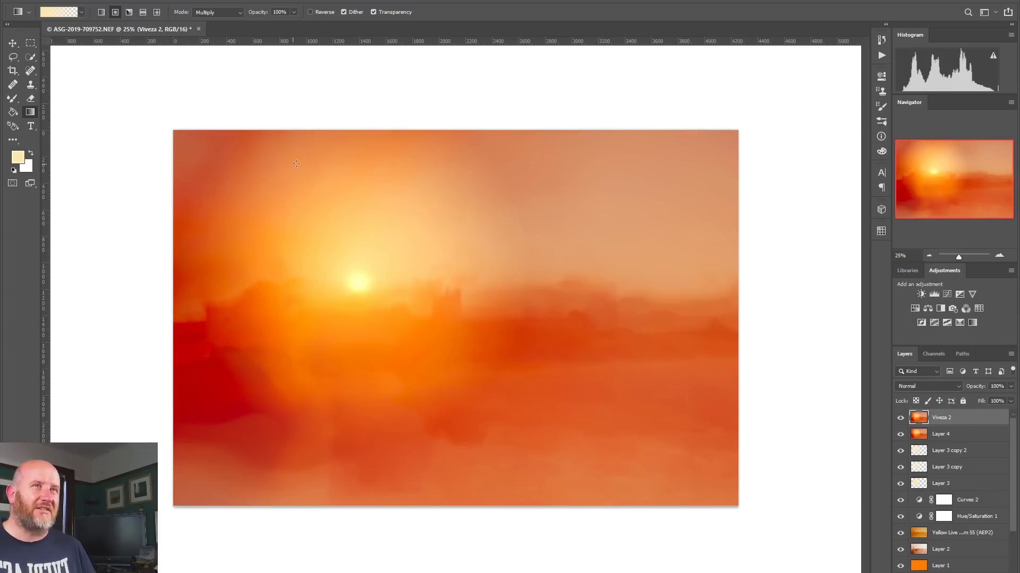
Review the layer stack from top to bottom and save the layered skyline document
{"action": "scroll", "coordinate": [979, 465], "scroll_direction": "down", "scroll_amount": 1}
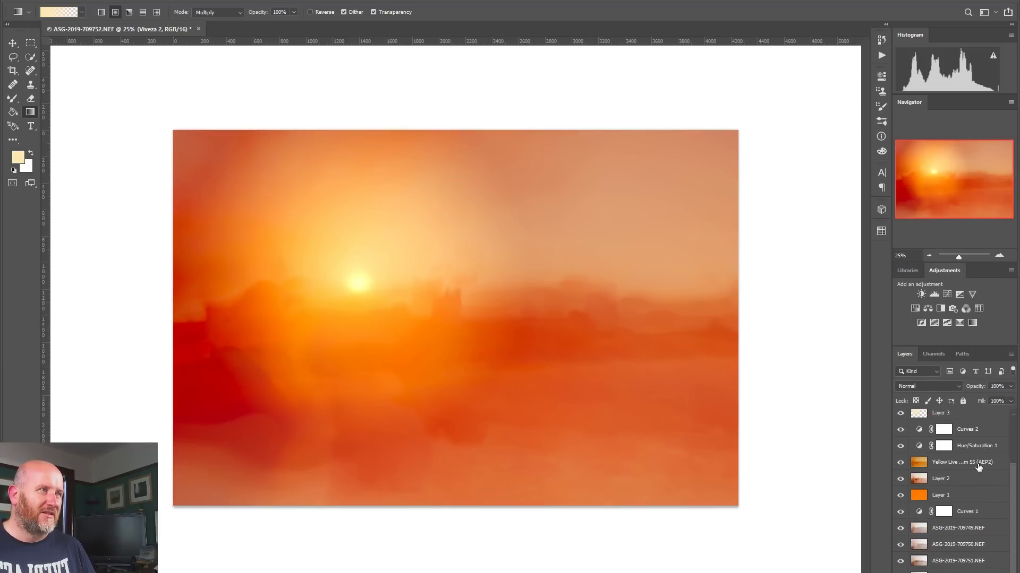
{"action": "scroll", "coordinate": [979, 465], "scroll_direction": "up", "scroll_amount": 1}
{"action": "left_click", "coordinate": [37, 1]}
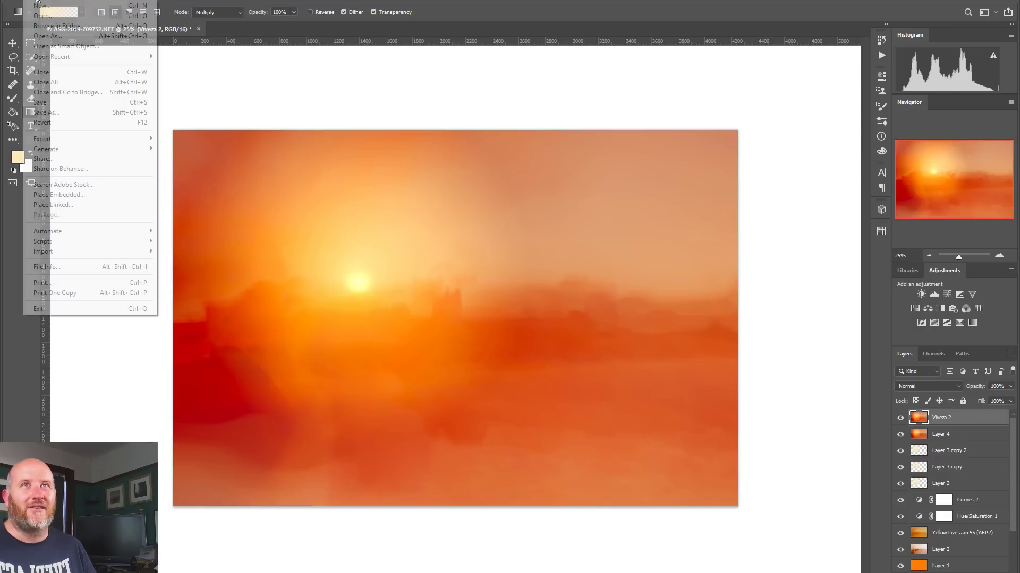
{"action": "left_click", "coordinate": [60, 102]}
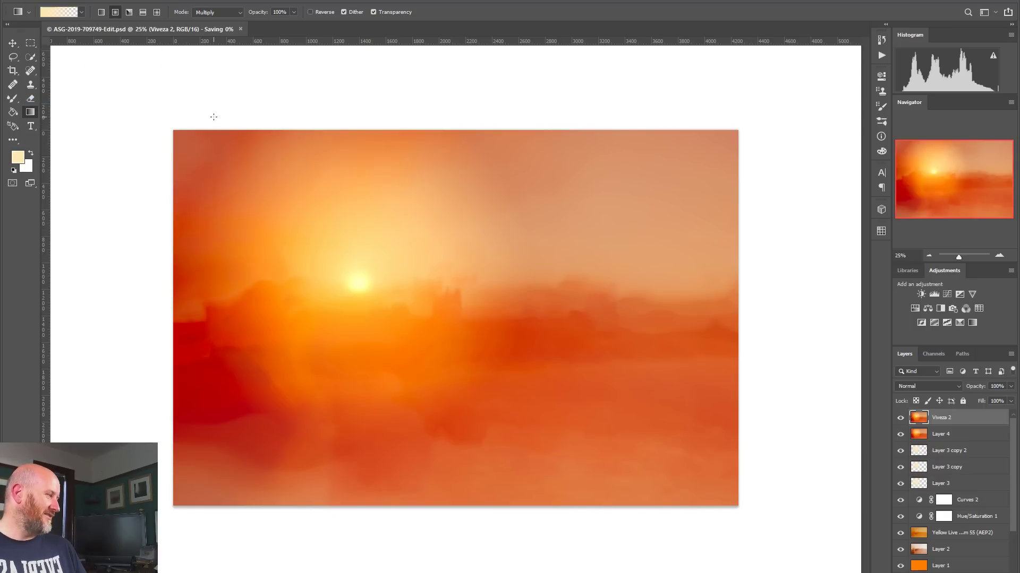